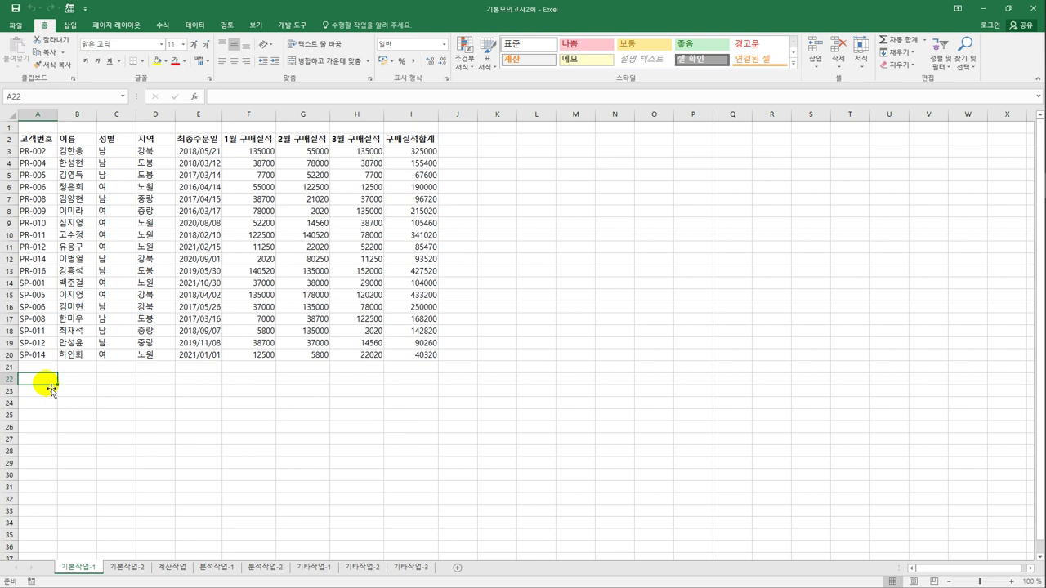
Enter the criteria heading 조건 in cell A22.
key(BackSpace)
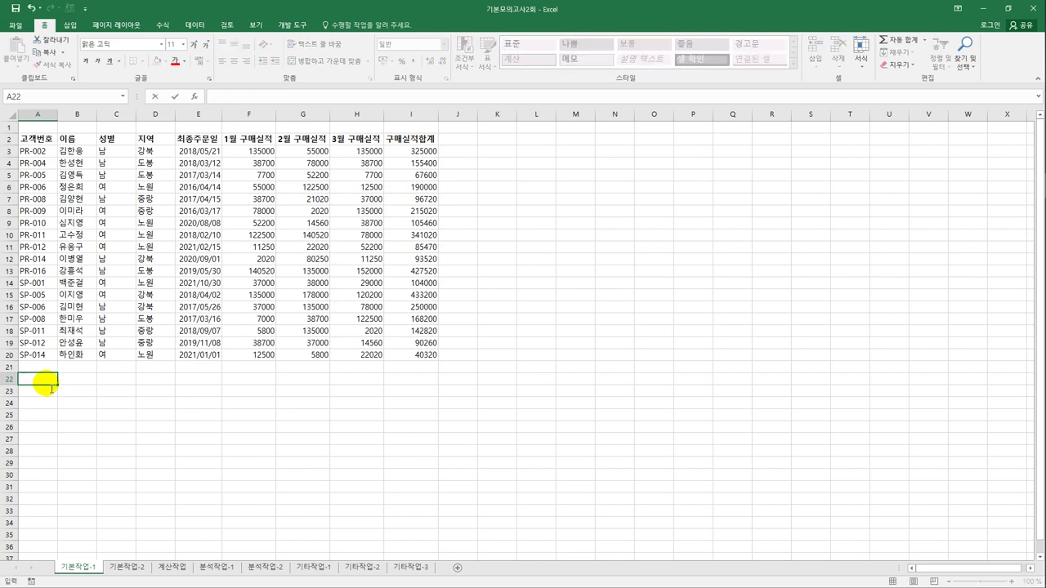
text(조건)
key(Return)
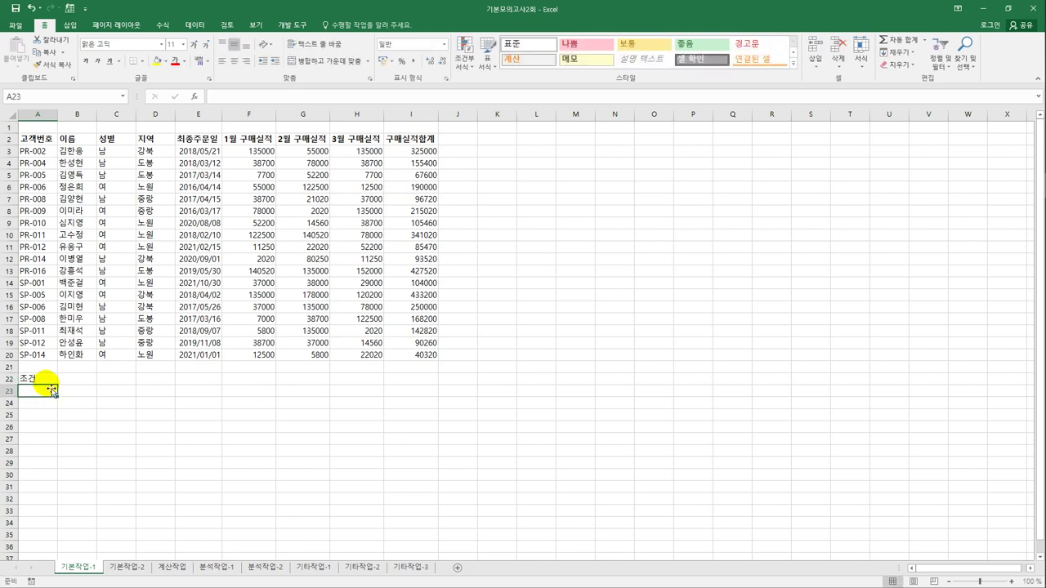
Begin an AND formula in A23 with the conditions D3="노원" and C3="여".
text(=)
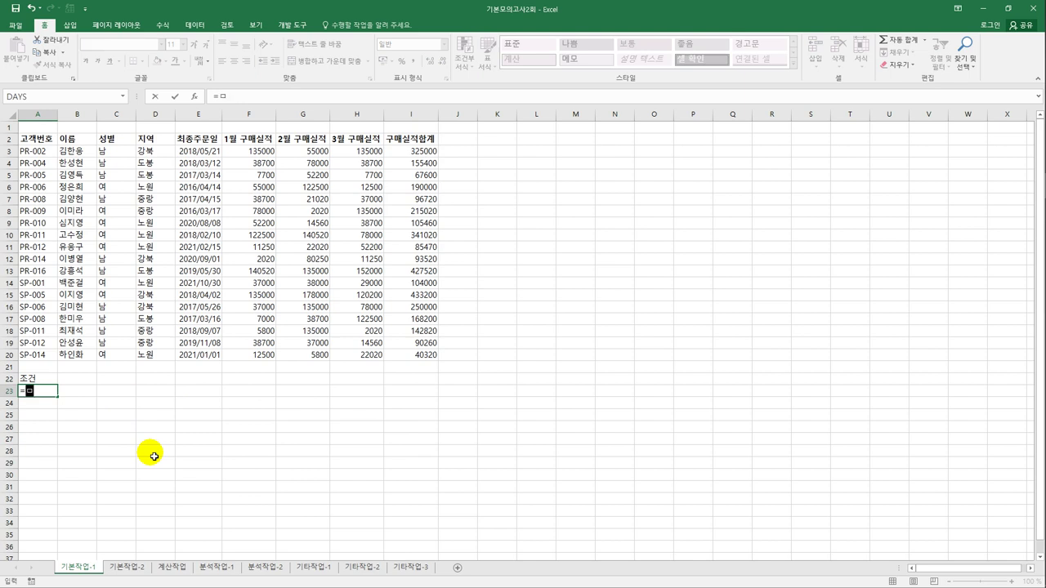
text(and()
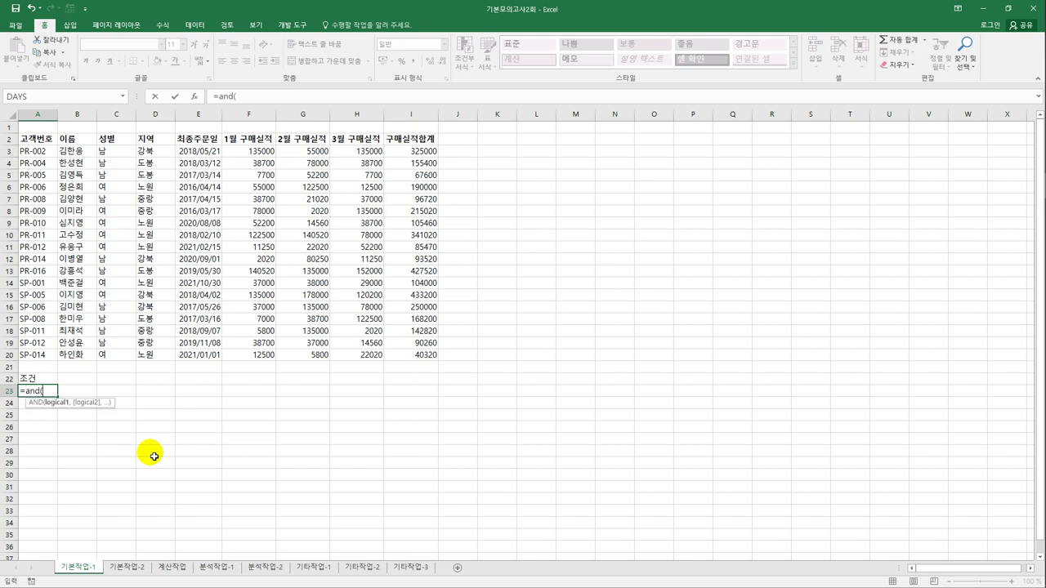
click(153, 151)
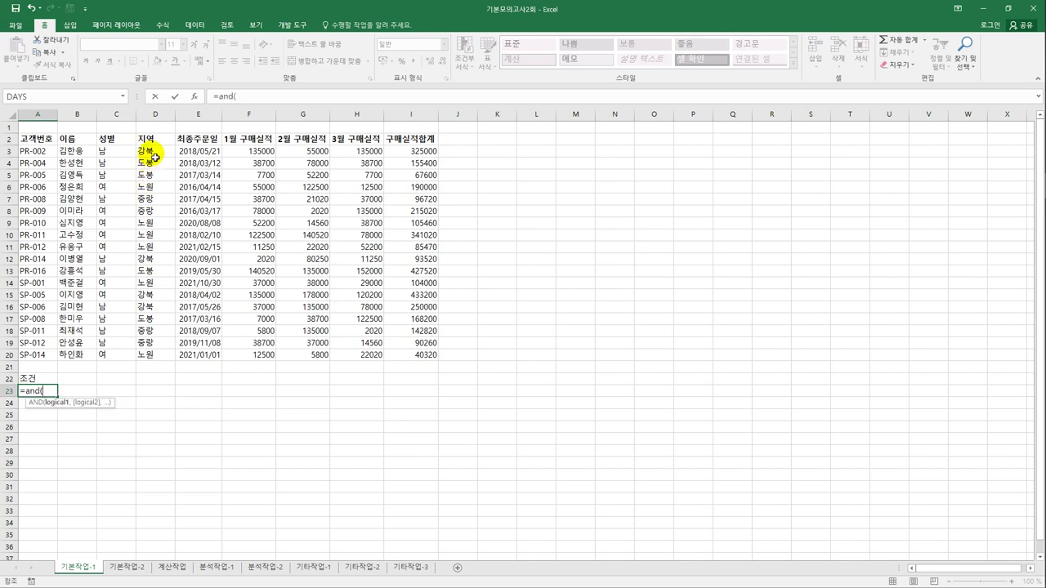
text(=")
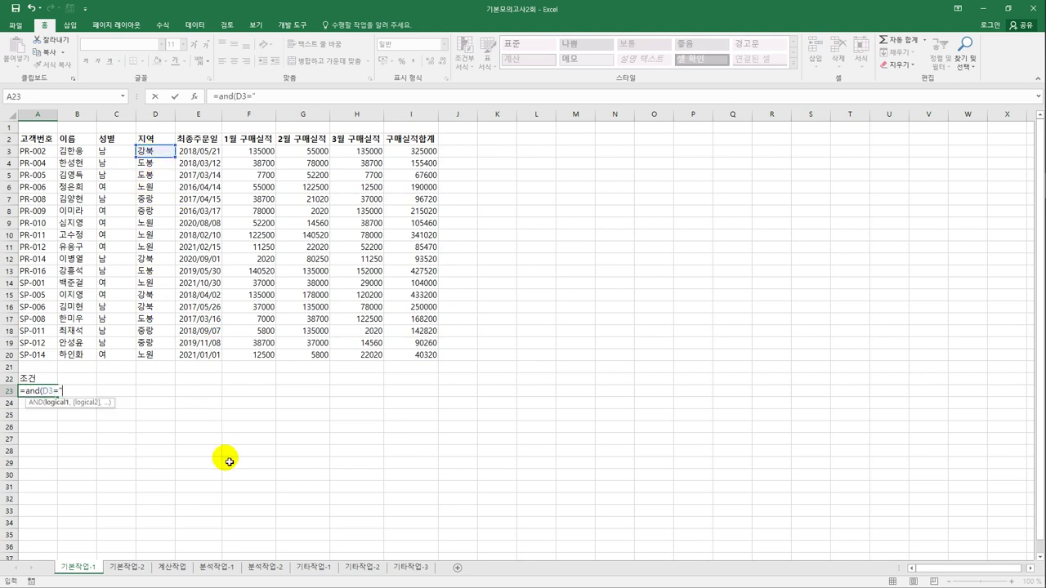
text(노원",)
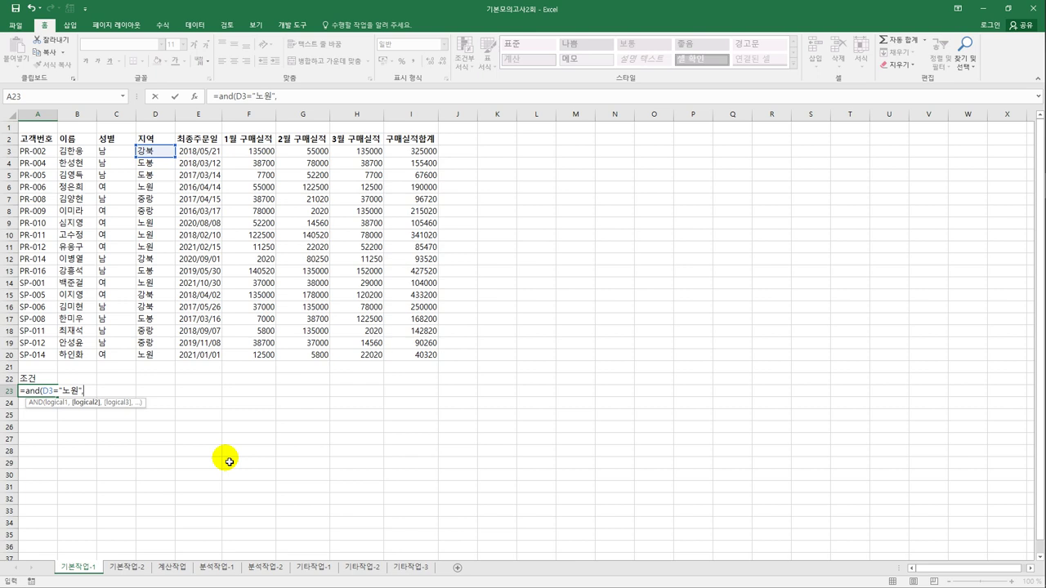
click(113, 155)
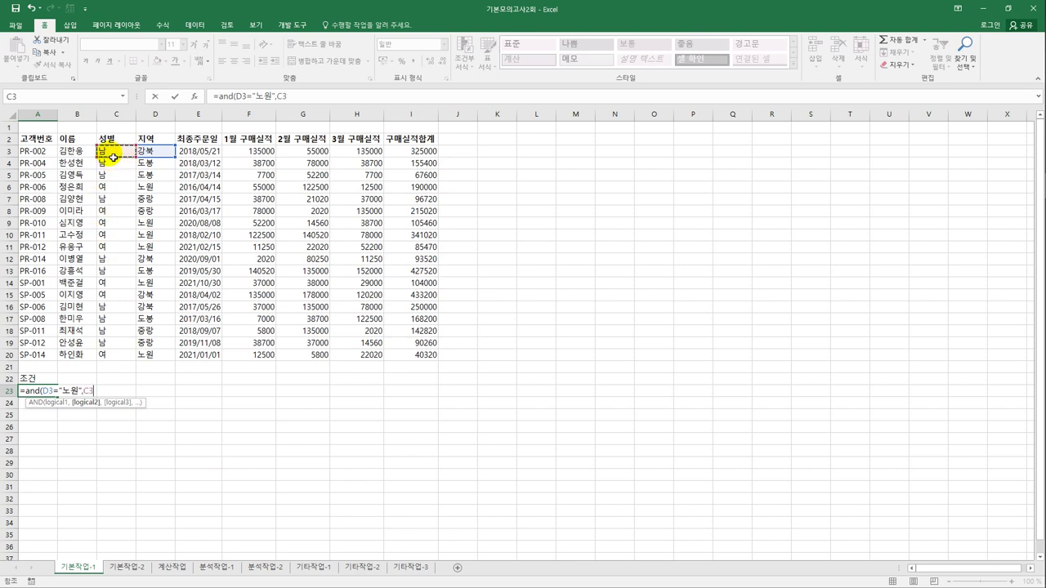
text(="여",)
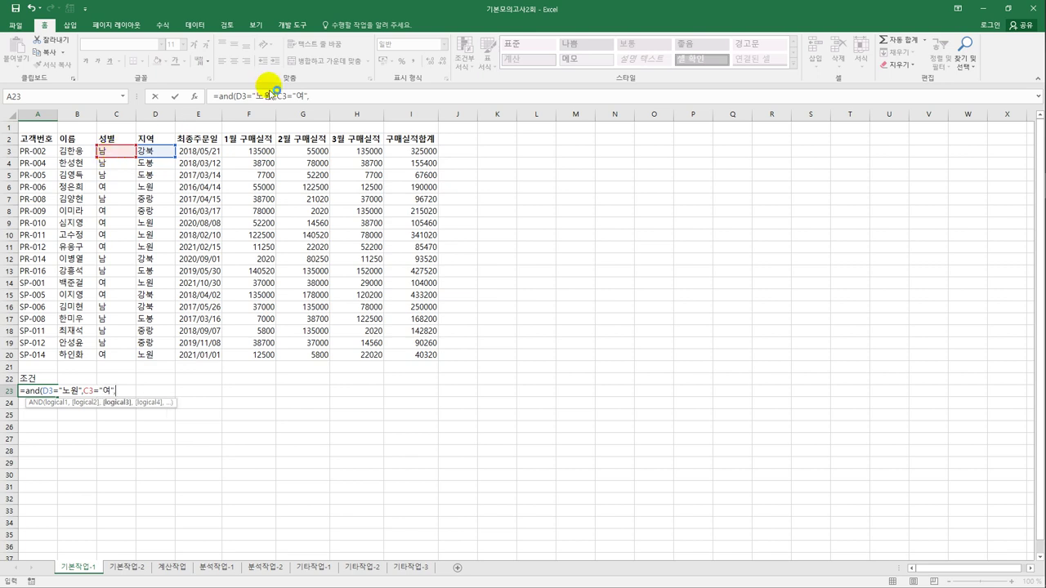
Complete the AND formula in A23 with the conditions I3>=100000 and I3<=200000.
click(408, 152)
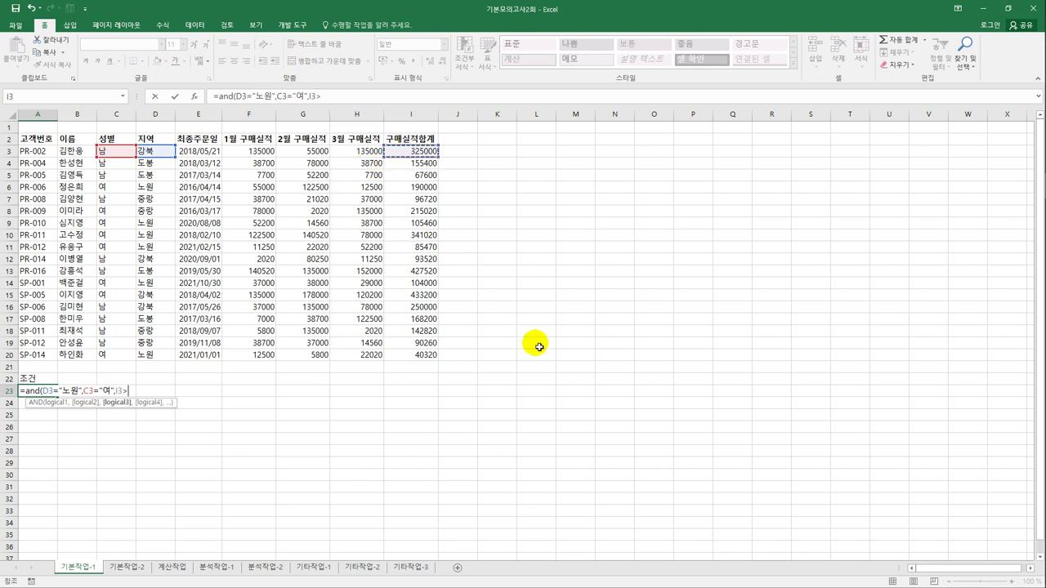
text(>=1000000)
key(BackSpace)
text(,)
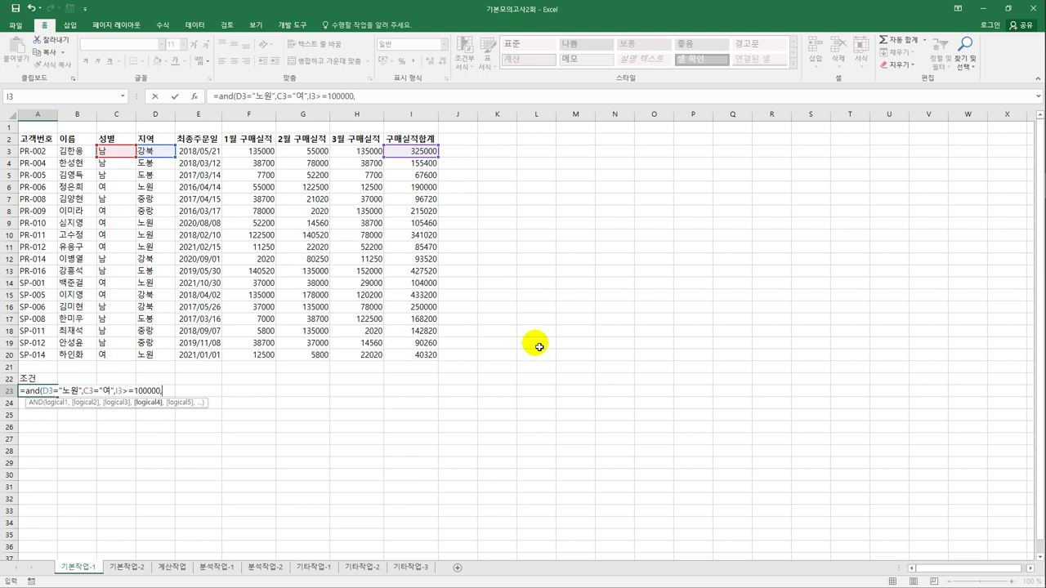
click(421, 153)
text(<=)
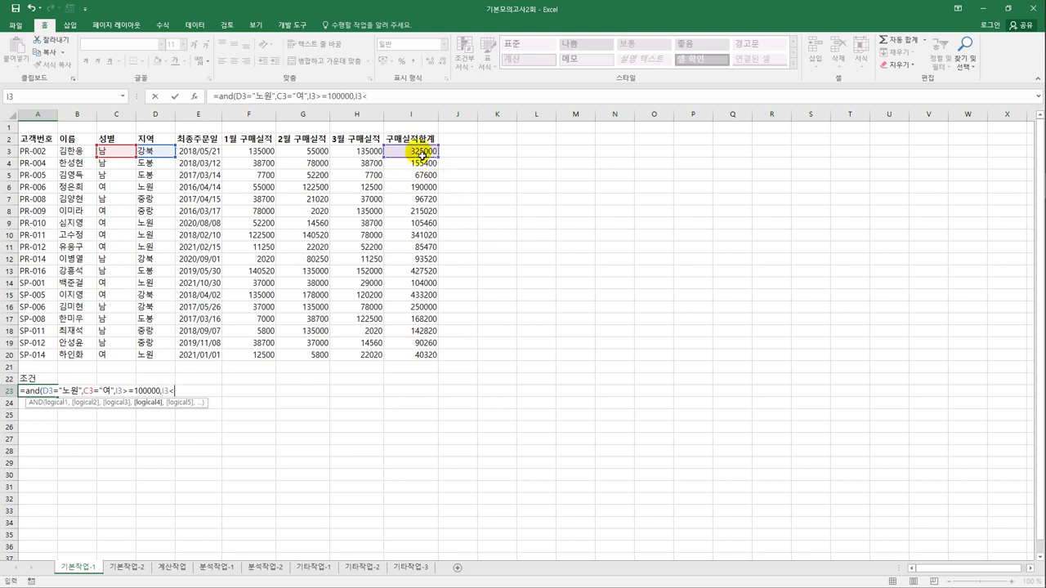
text(200000))
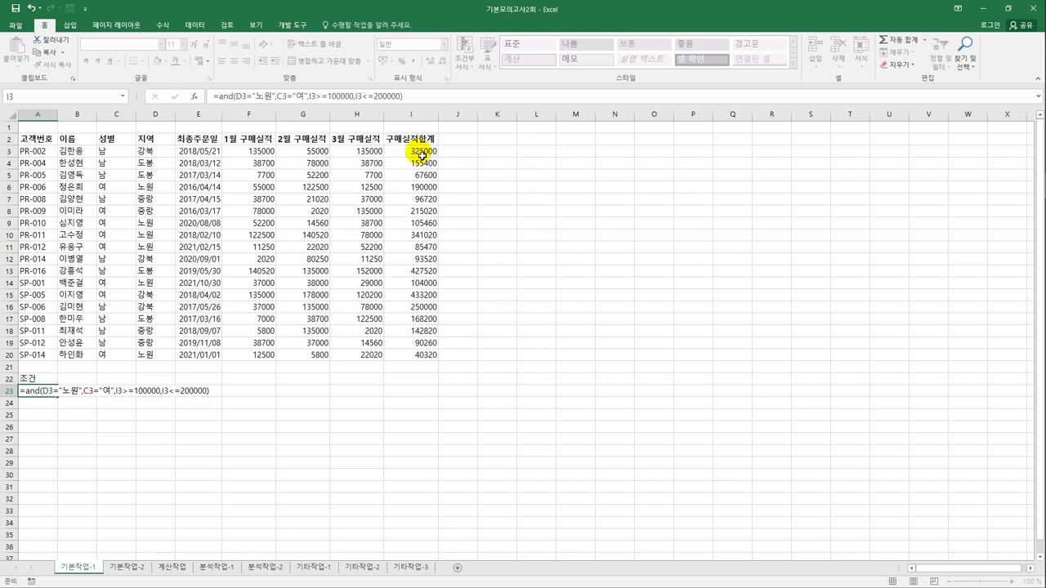
key(Return)
key(Up)
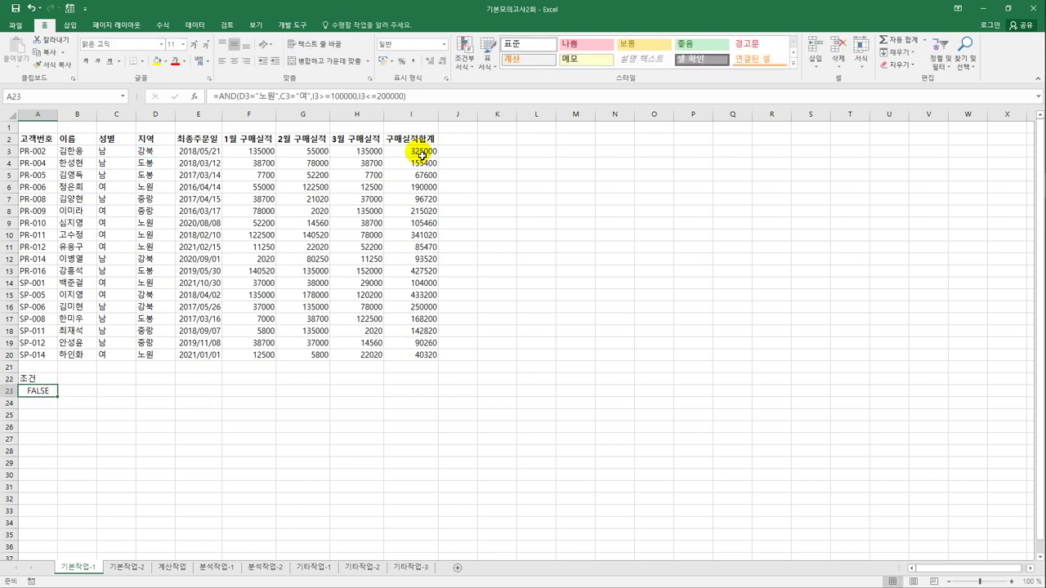
key(Down)
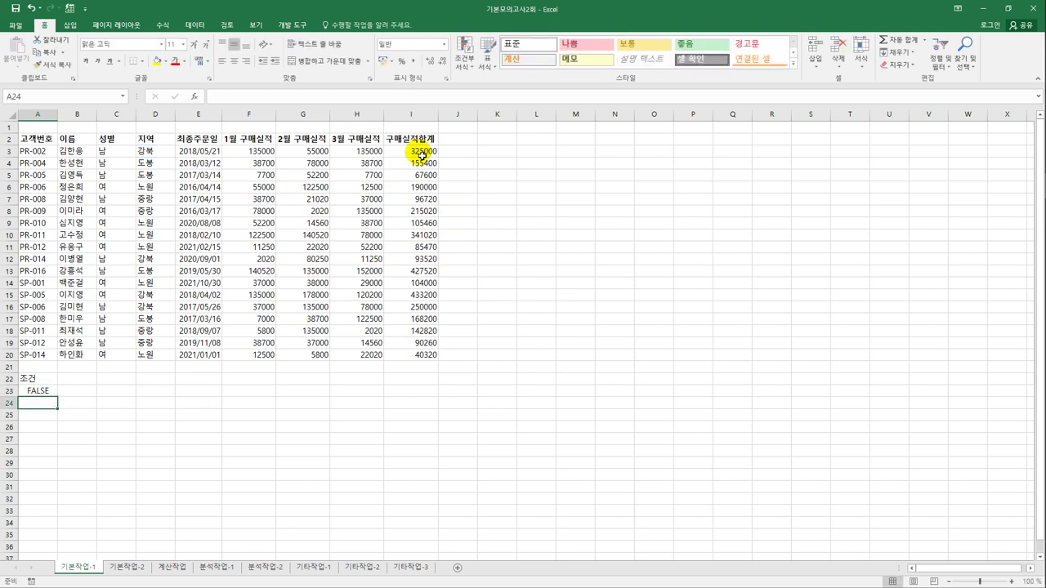
Copy the headers 이름, 성별, 지역 and 구매실적합계 from row 2 to the cells starting at A27.
click(66, 138)
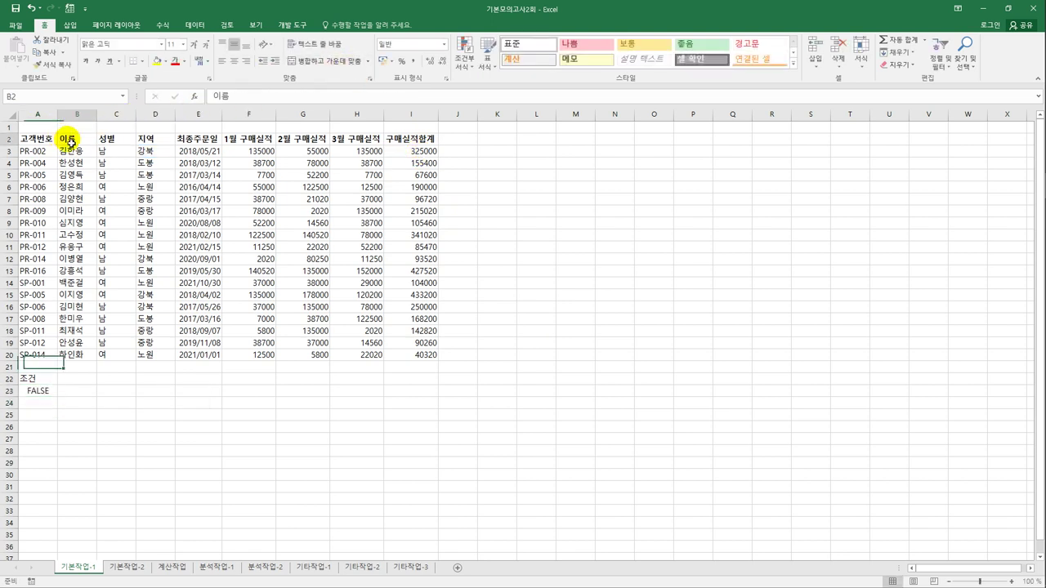
ctrl+click(111, 139)
ctrl+click(145, 139)
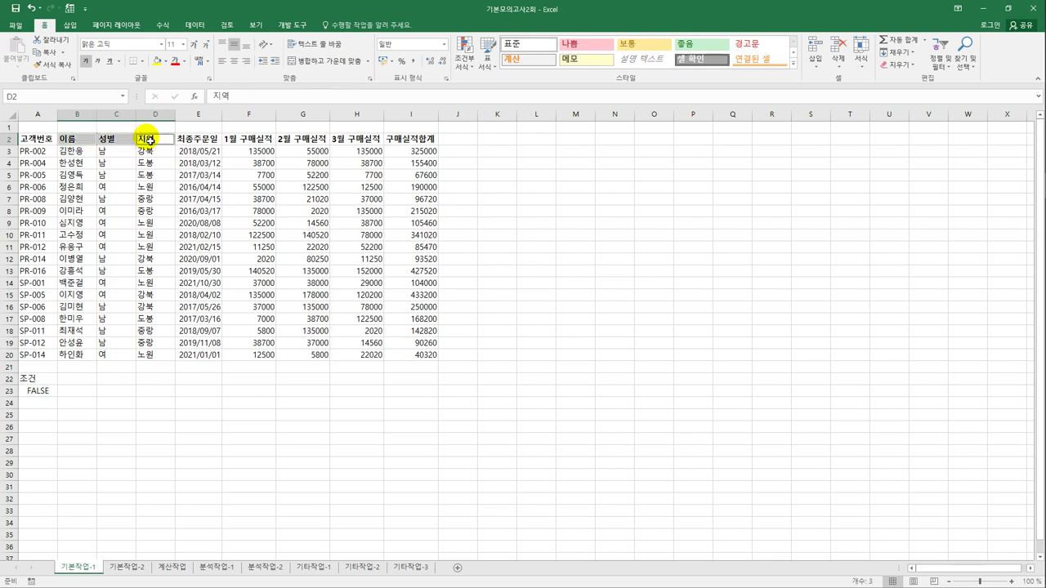
ctrl+click(401, 139)
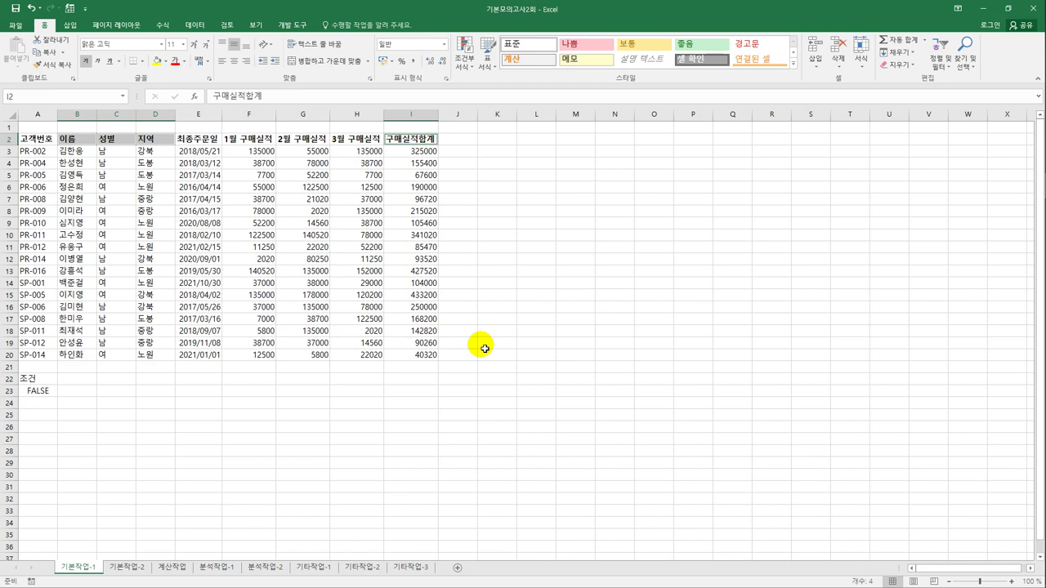
key(ctrl+c)
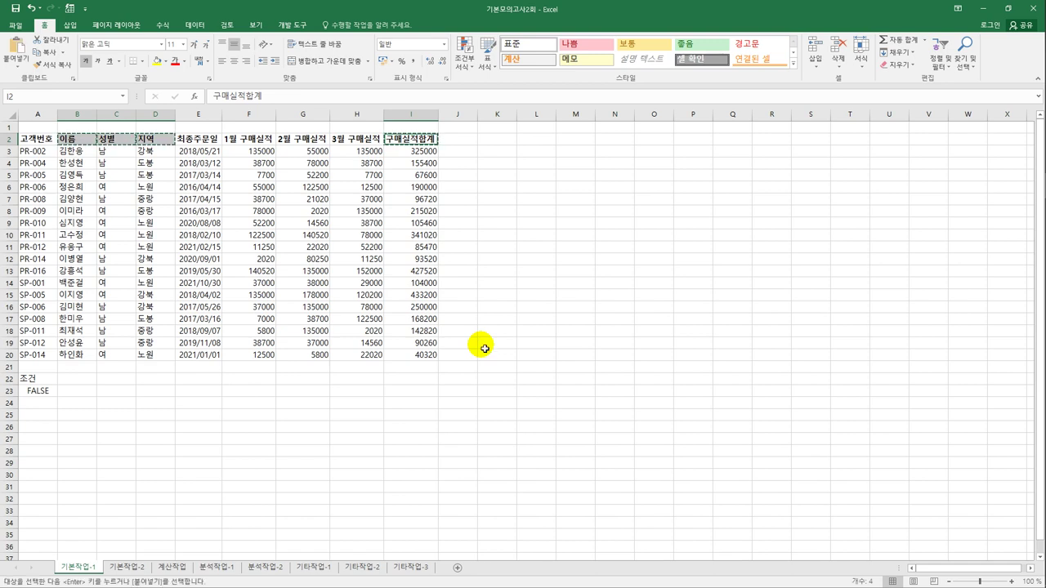
click(49, 443)
key(ctrl+v)
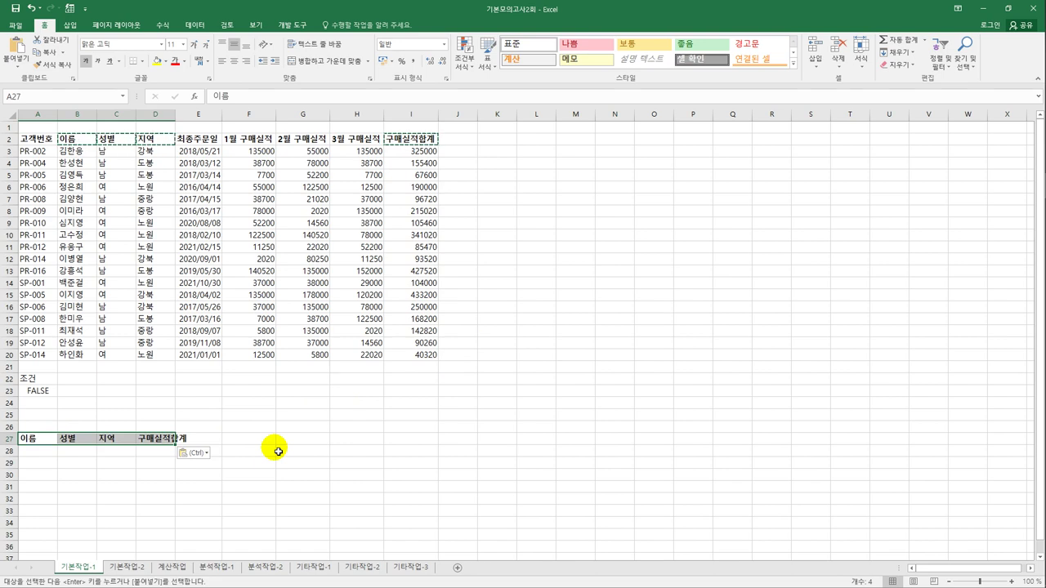
Run an advanced filter on A2:I20 with criteria range A22:A23, copying the results to A27:D27, and widen column D to fit its header.
click(201, 226)
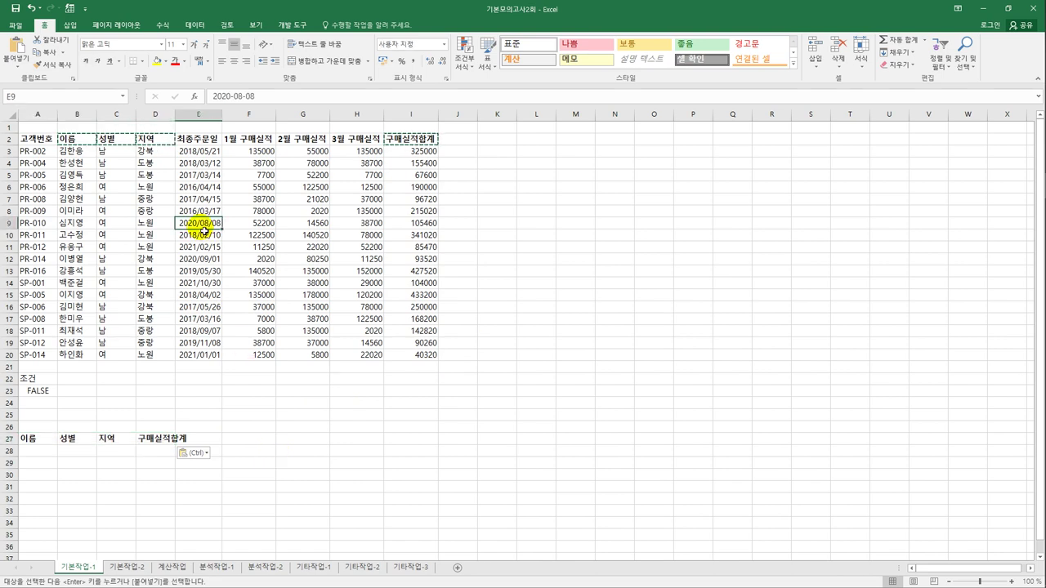
click(194, 25)
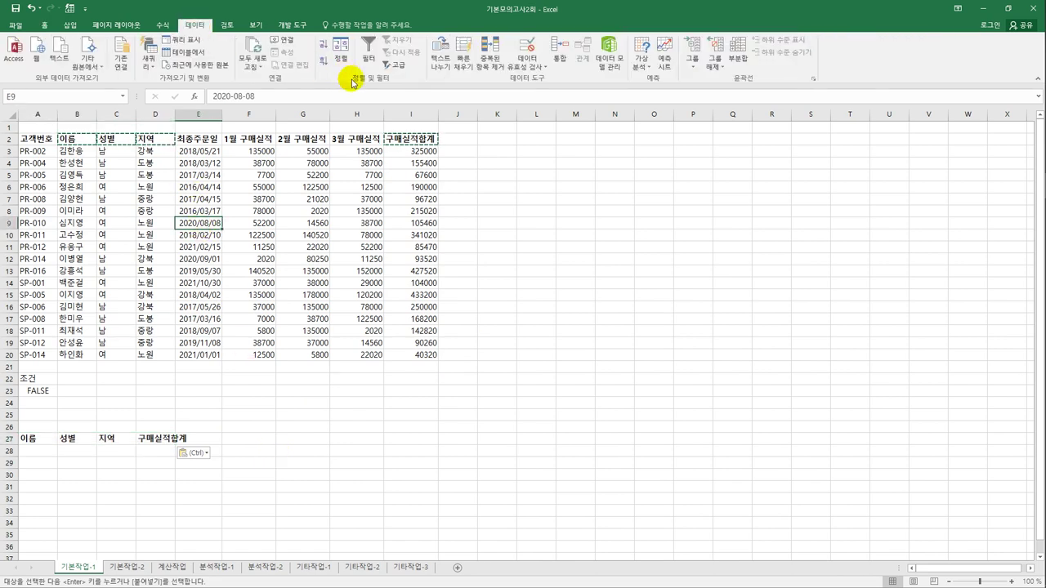
click(396, 64)
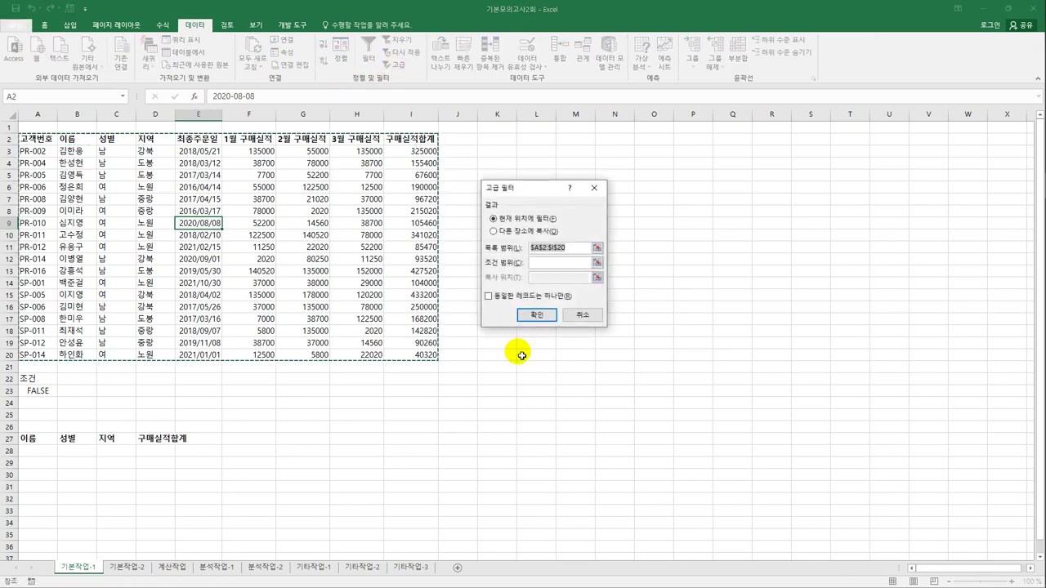
click(540, 263)
drag(31, 378, 36, 393)
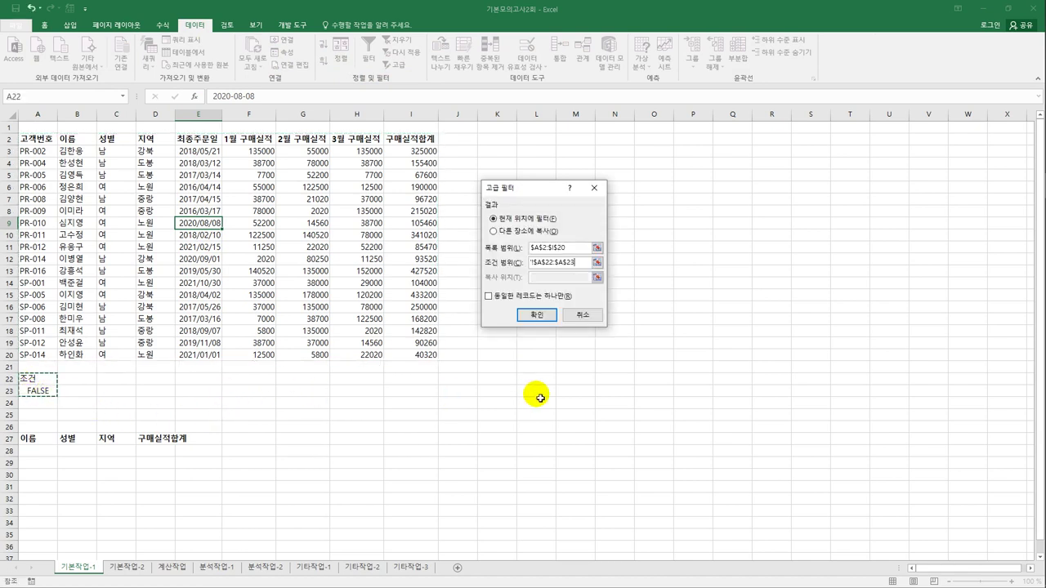
click(530, 232)
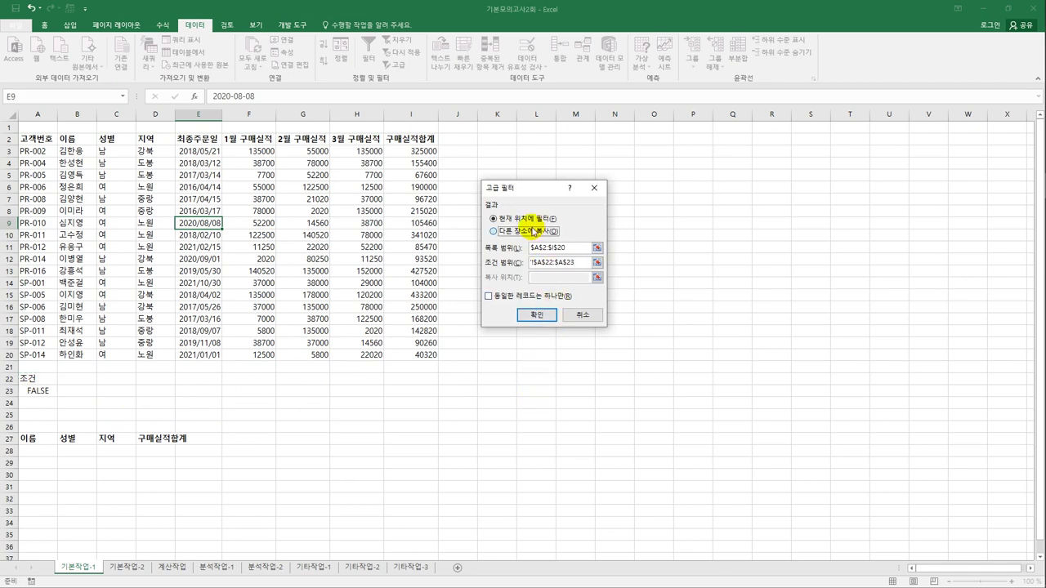
click(546, 279)
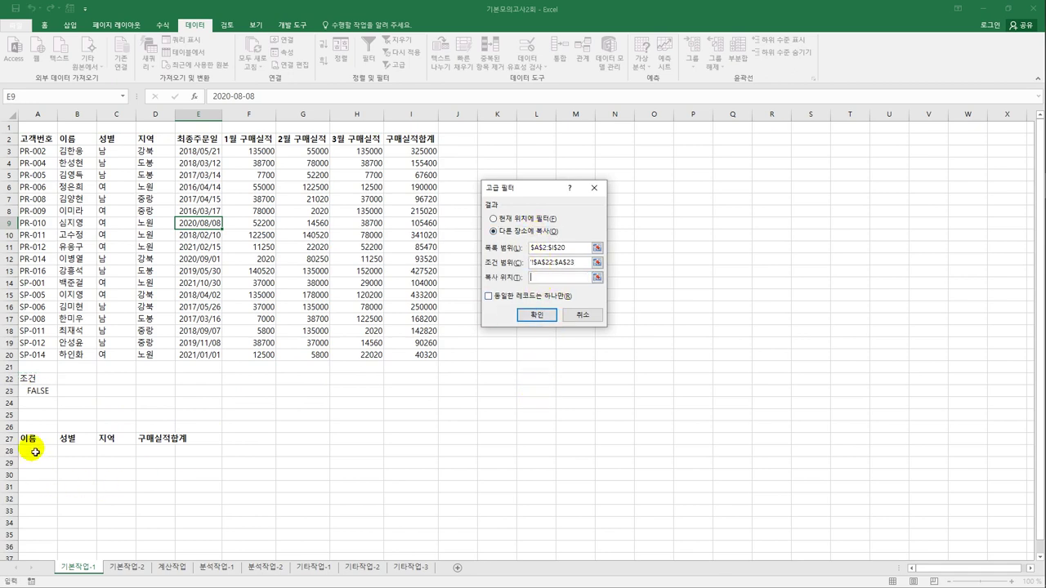
drag(32, 439, 171, 447)
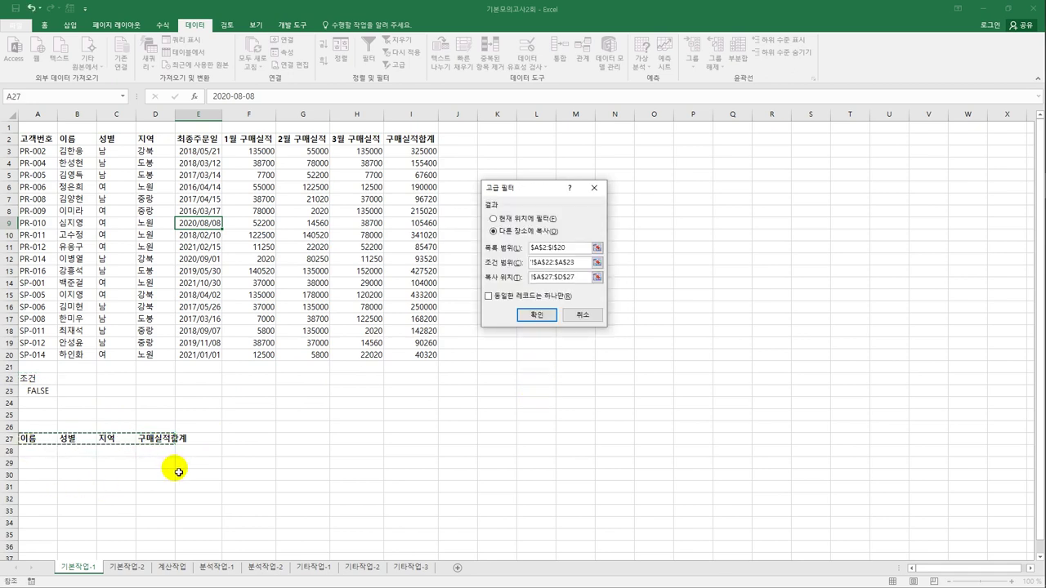
click(525, 317)
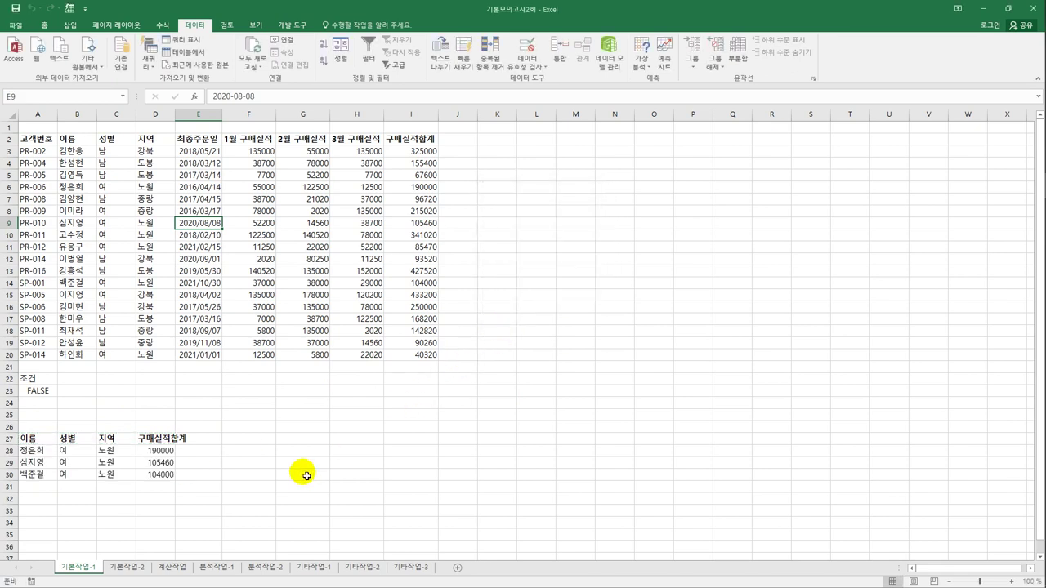
drag(177, 122, 195, 122)
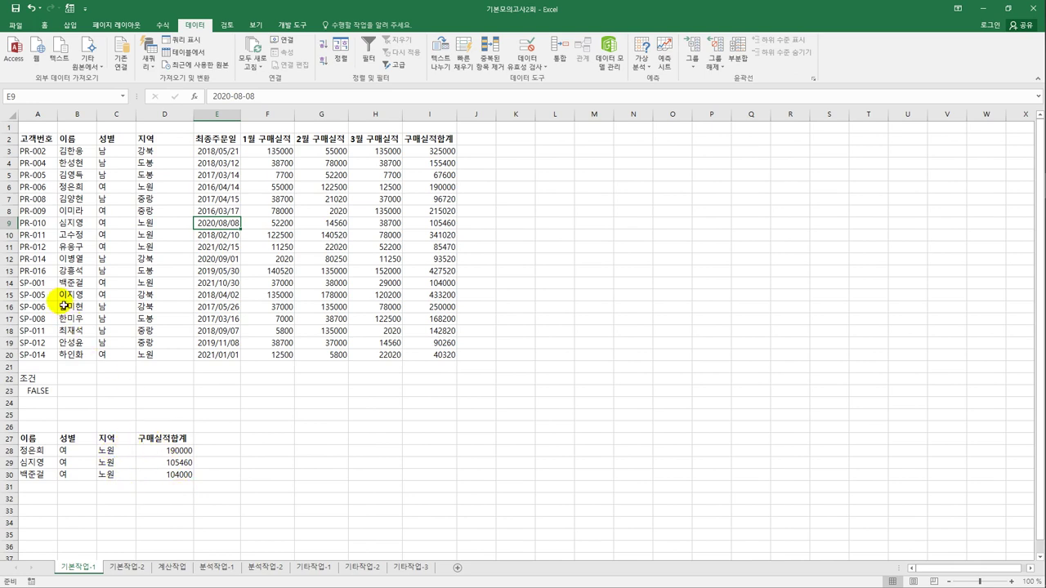
Start a new conditional formatting rule for A3:I20 that uses a formula to determine which cells to format.
click(37, 150)
drag(37, 151, 419, 359)
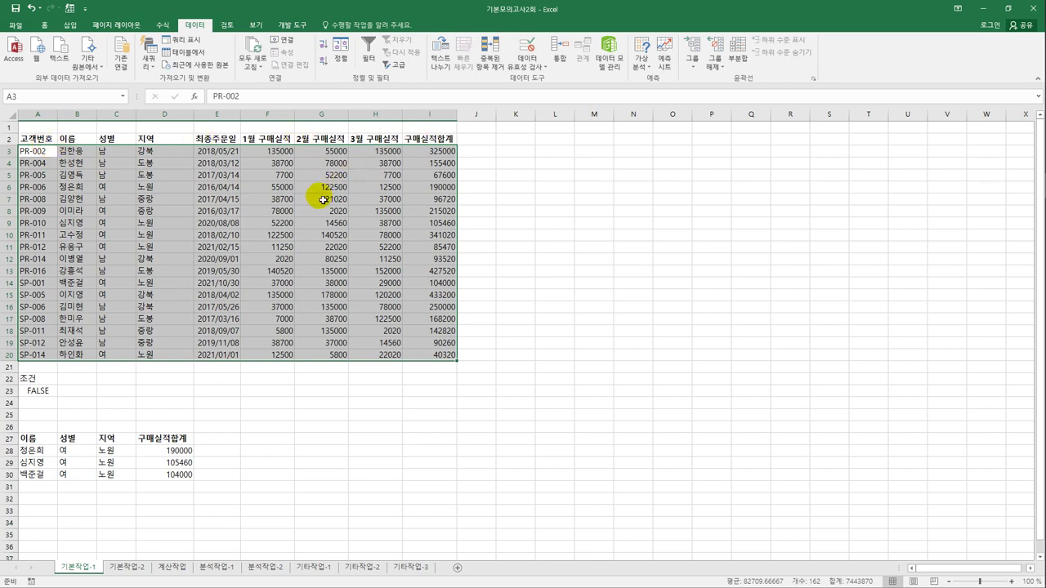
click(46, 28)
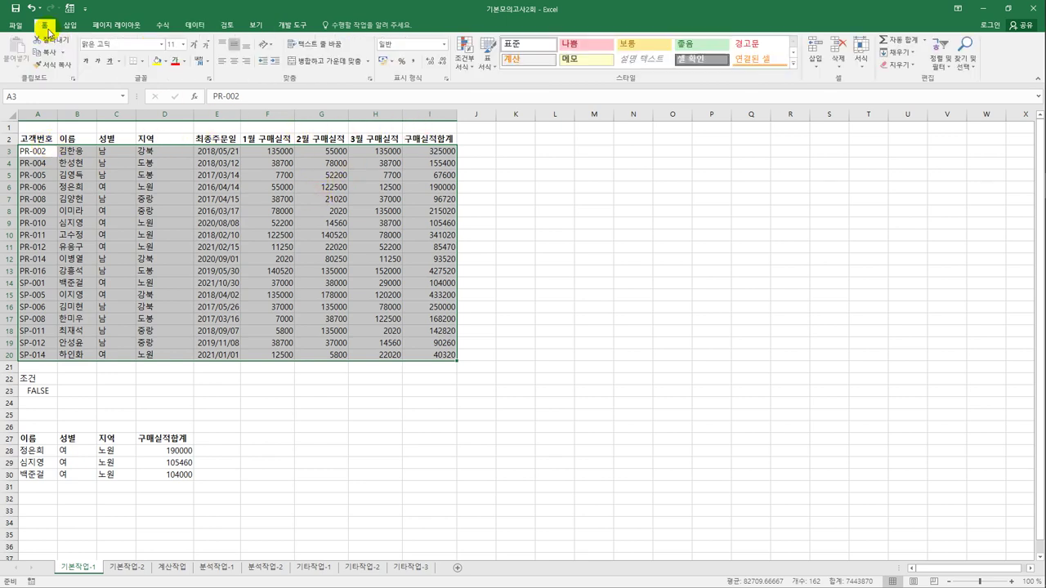
click(462, 73)
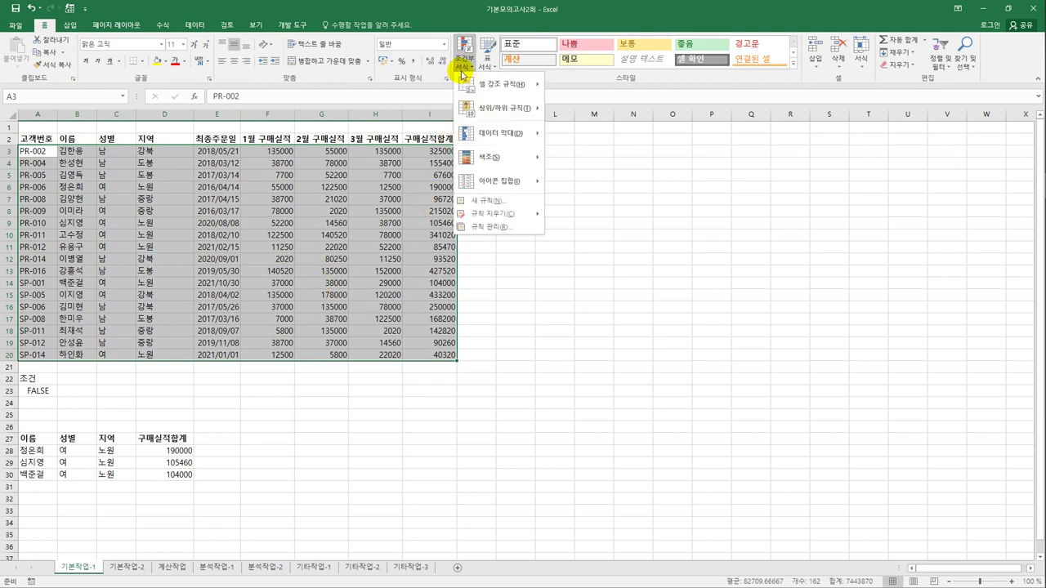
click(497, 202)
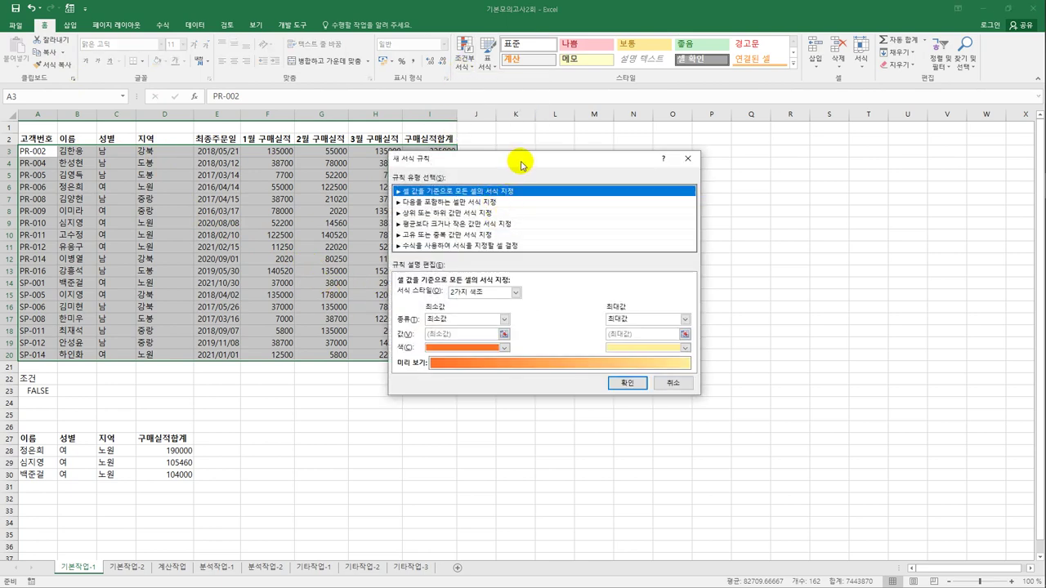
click(581, 244)
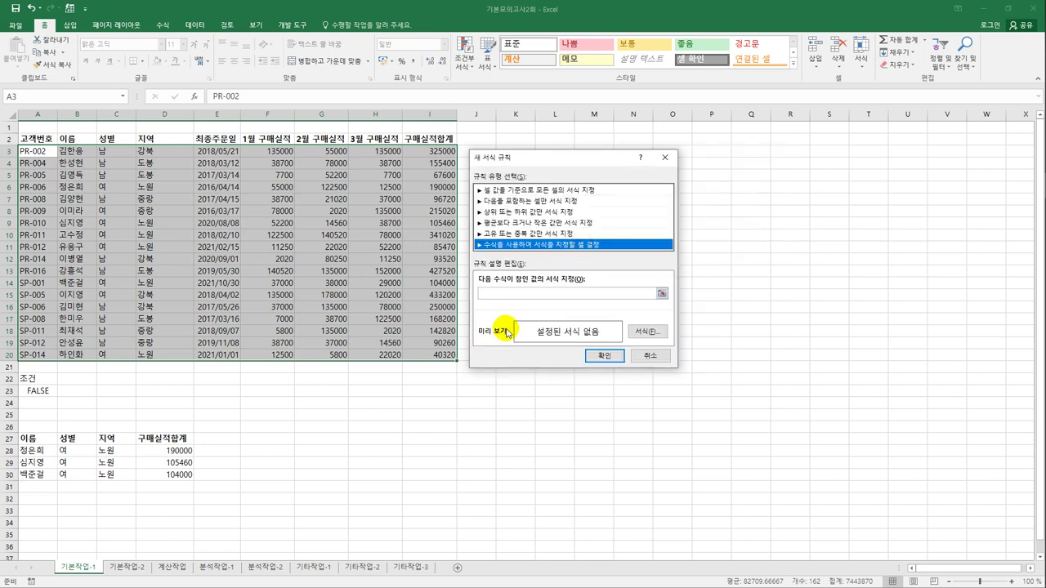
click(494, 294)
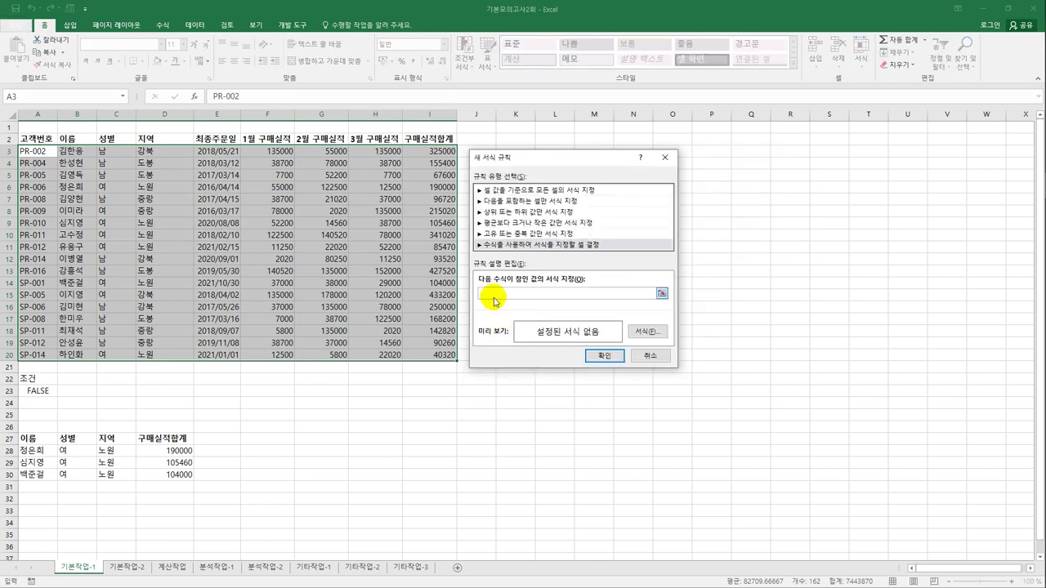
Begin the rule's OR formula with the condition year($E3)>=2017 and open a second year function.
text(=)
text(ㅇ)
text(r(year()
click(204, 151)
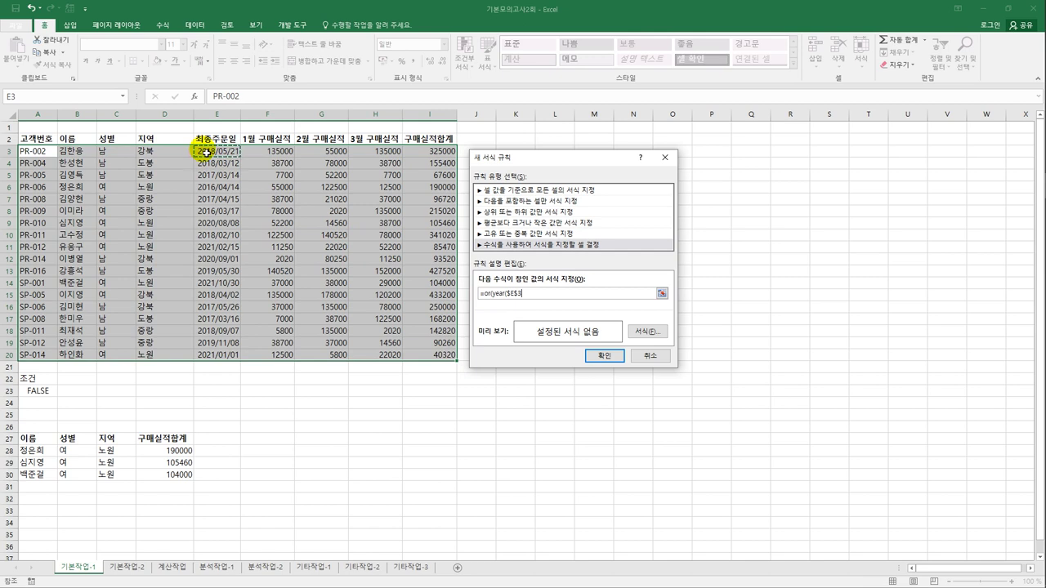
key(F4)
key(F4)
key(F2)
text()>=2017,,year()
Complete the second condition of the rule formula as year($E3)<=2019.
click(206, 151)
key(F4)
key(F4)
key(F2)
text()<=2019)
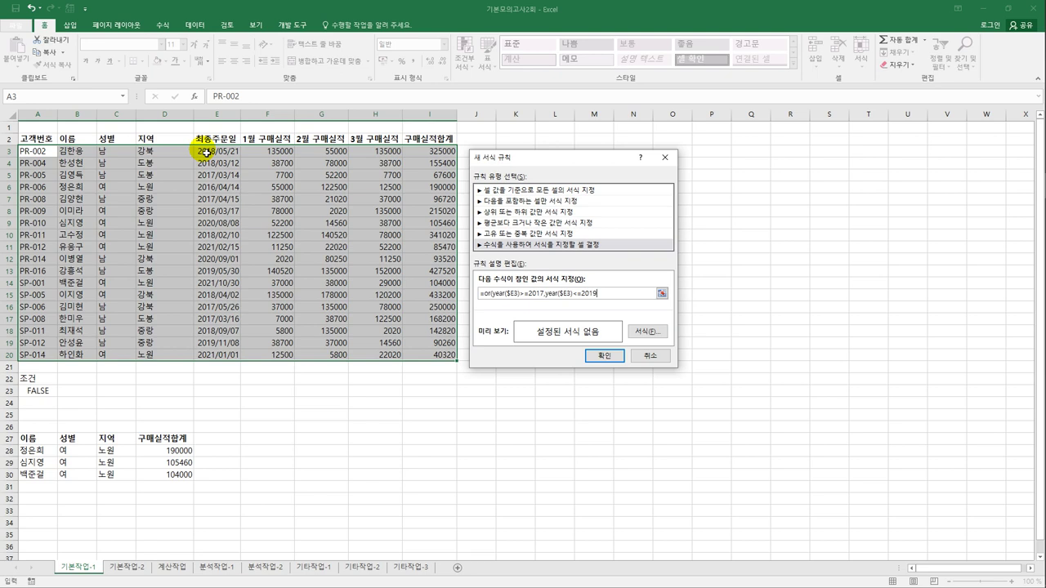
Change both comparisons to equals and close the parenthesis so the formula reads =or(year($E3)=2017,year($E3)=2019).
click(520, 293)
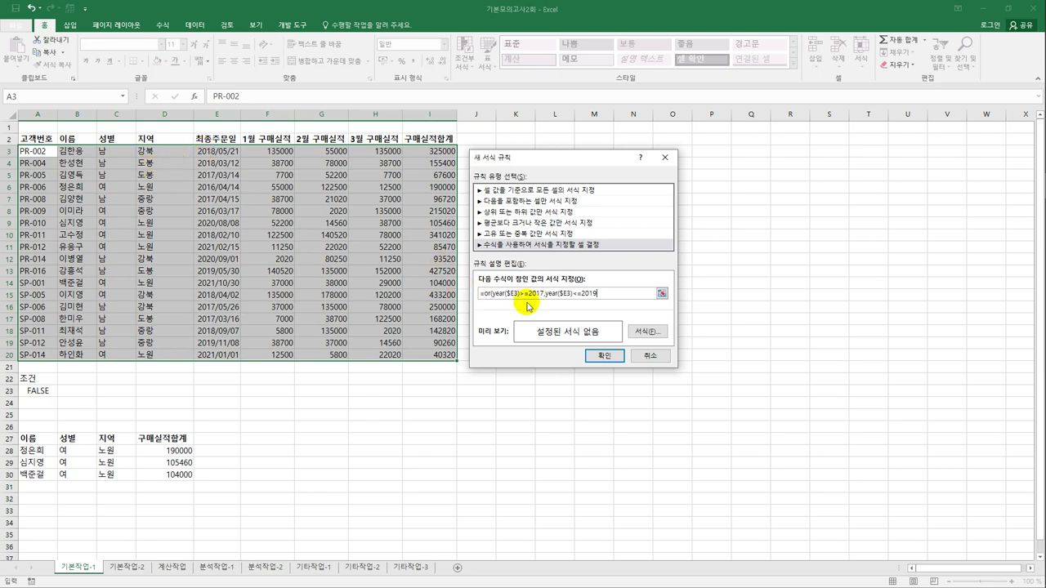
key(Delete)
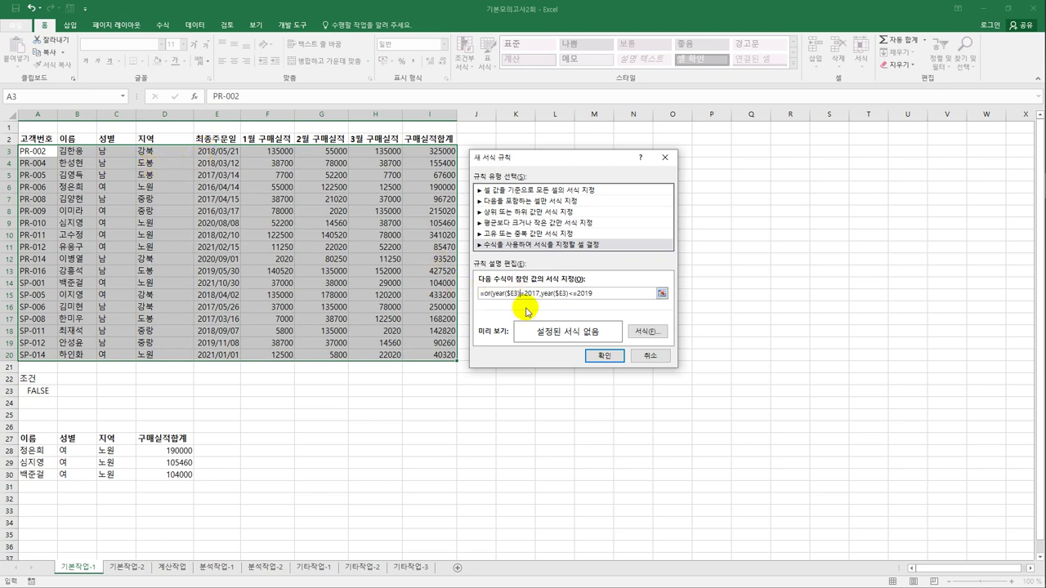
click(570, 293)
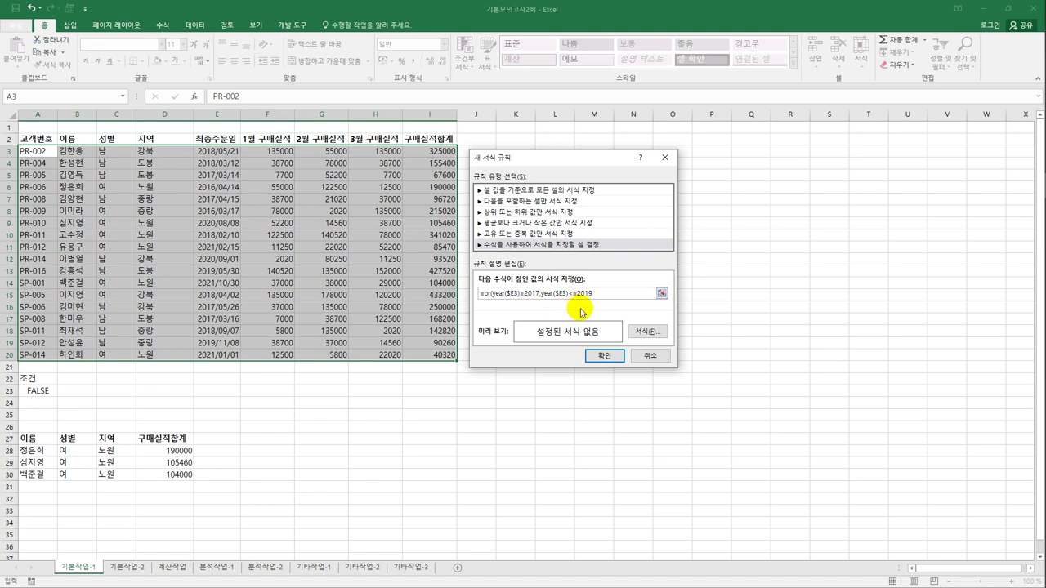
key(Delete)
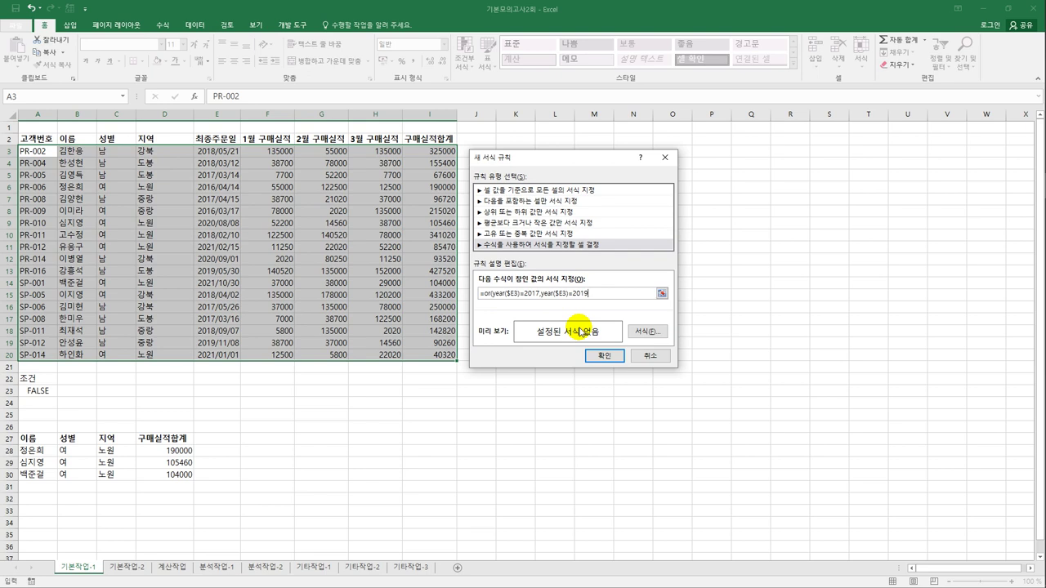
text())
Give the rule a bold italic (굵은 기울임꼴) font in standard blue, apply it, and widen column E to fit its contents.
click(644, 331)
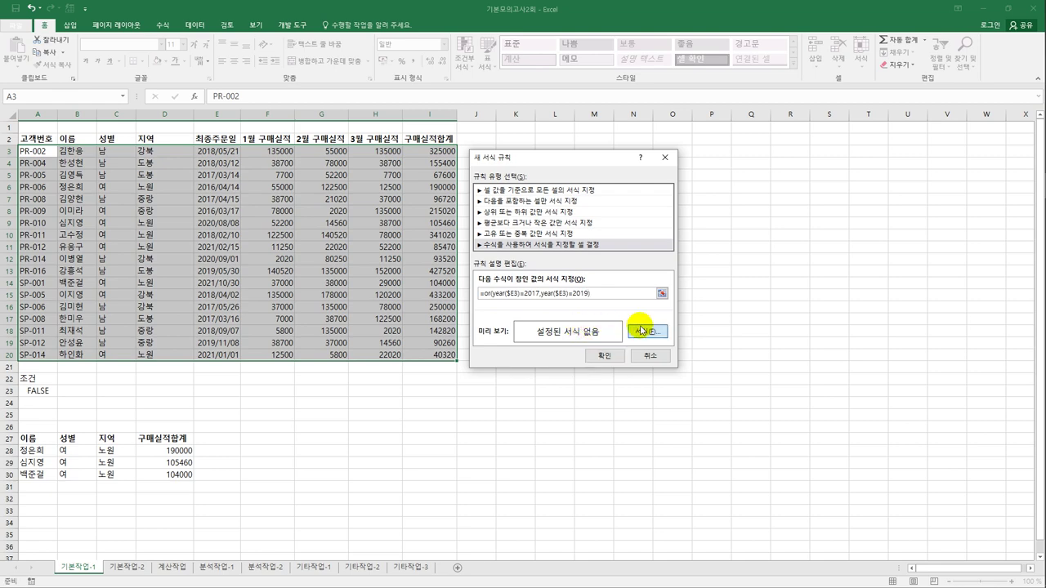
drag(534, 117, 353, 198)
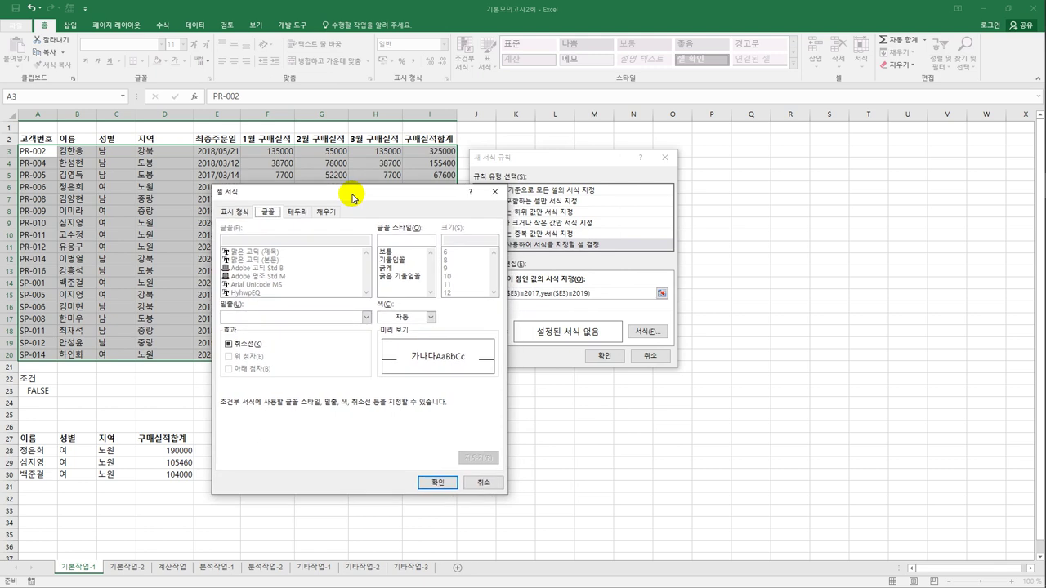
click(397, 277)
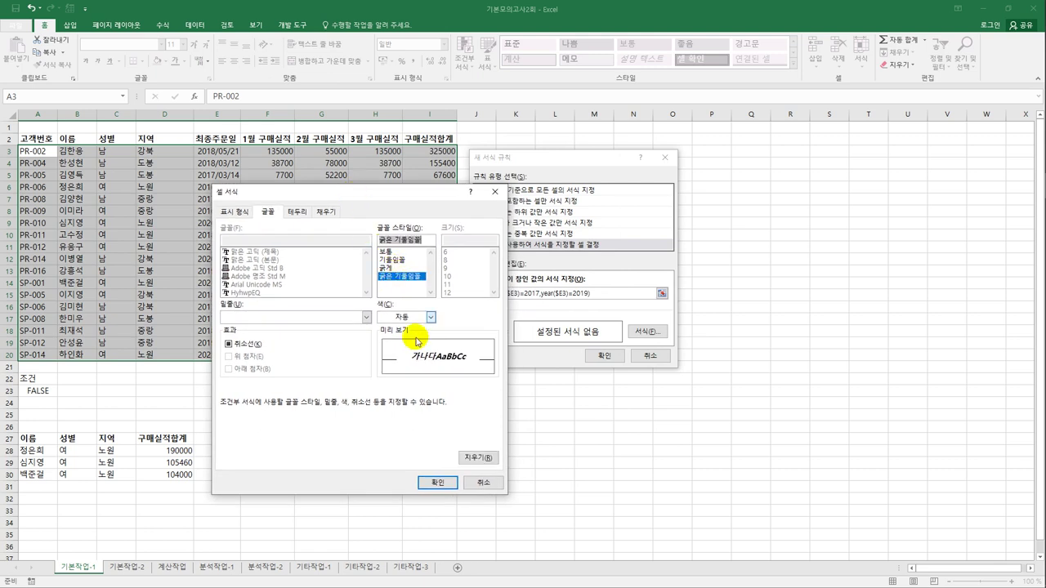
click(430, 317)
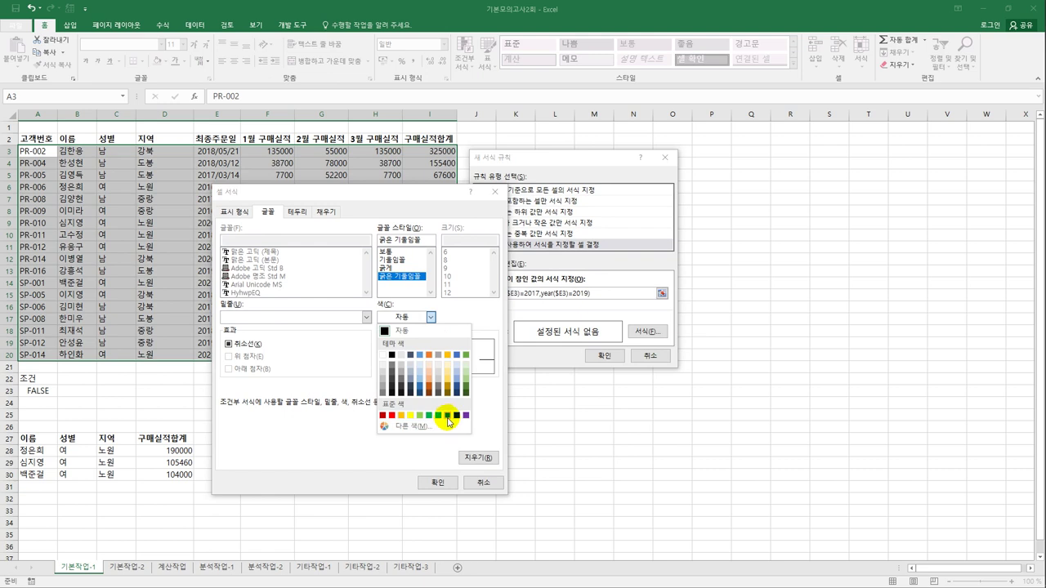
click(447, 417)
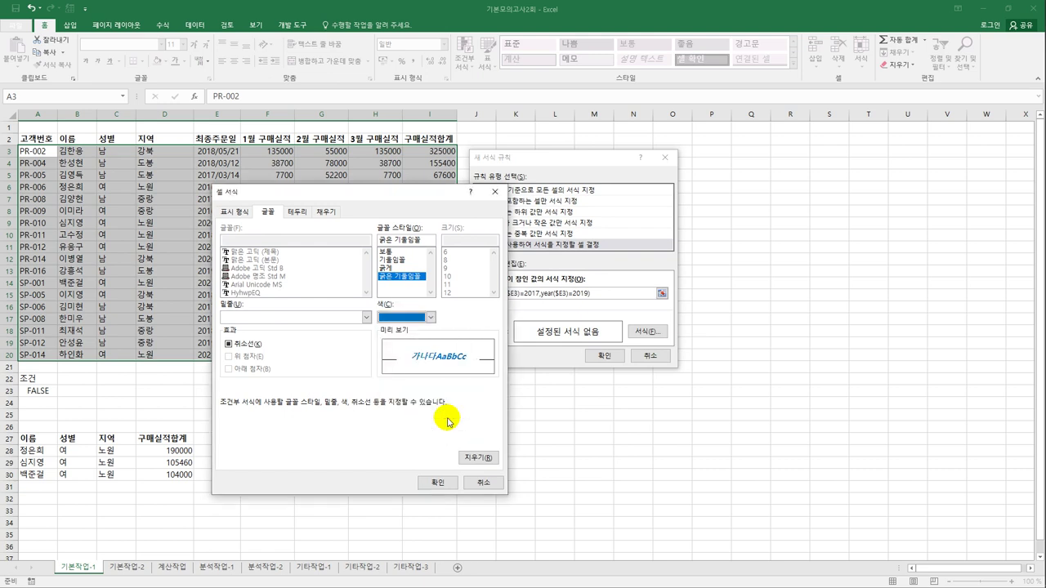
click(436, 483)
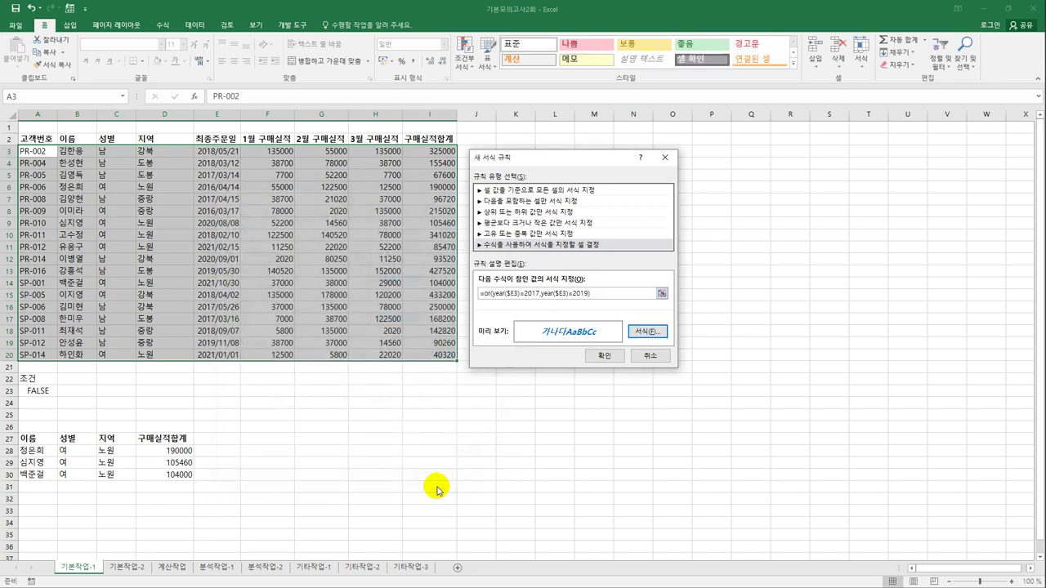
click(604, 360)
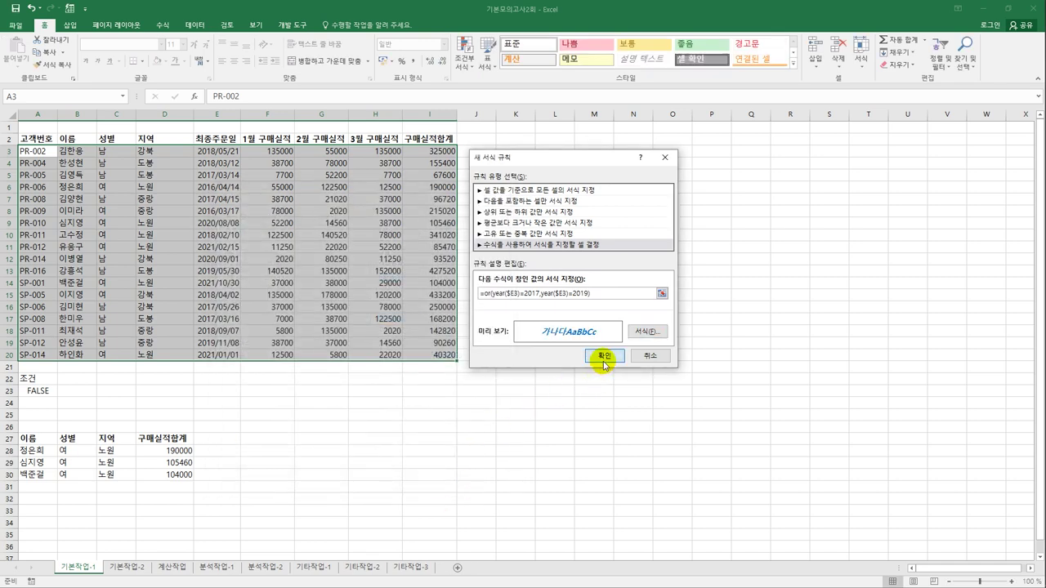
double_click(241, 114)
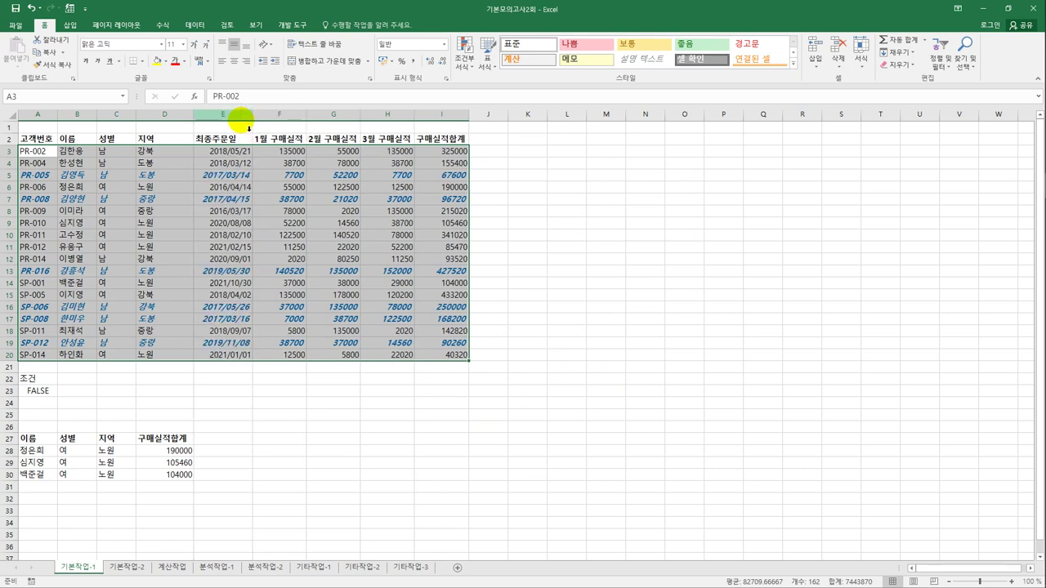
click(239, 359)
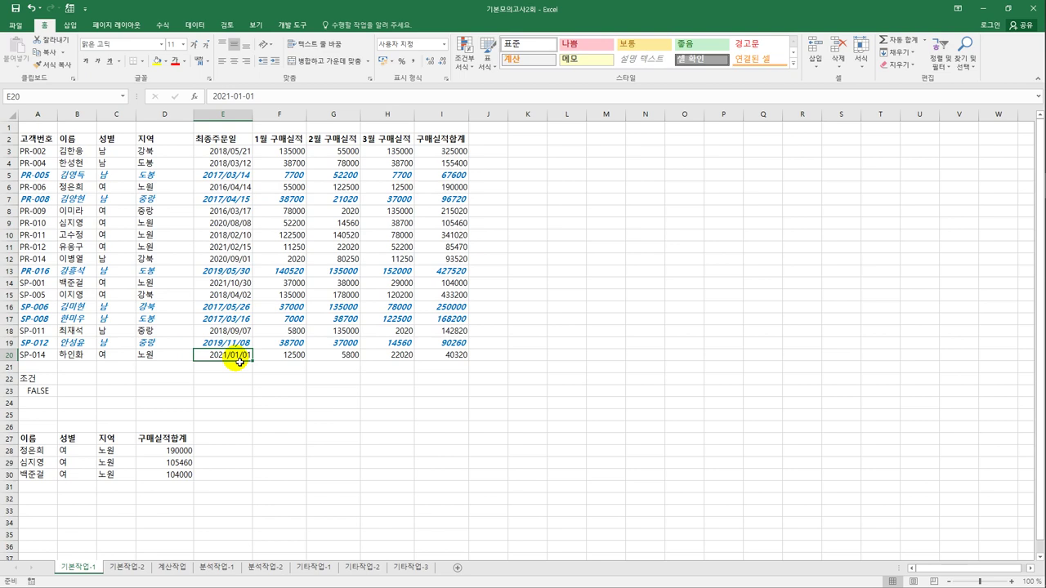
On the 기본작업-2 sheet, set A2:I20 as the print area and the page orientation to landscape.
click(132, 566)
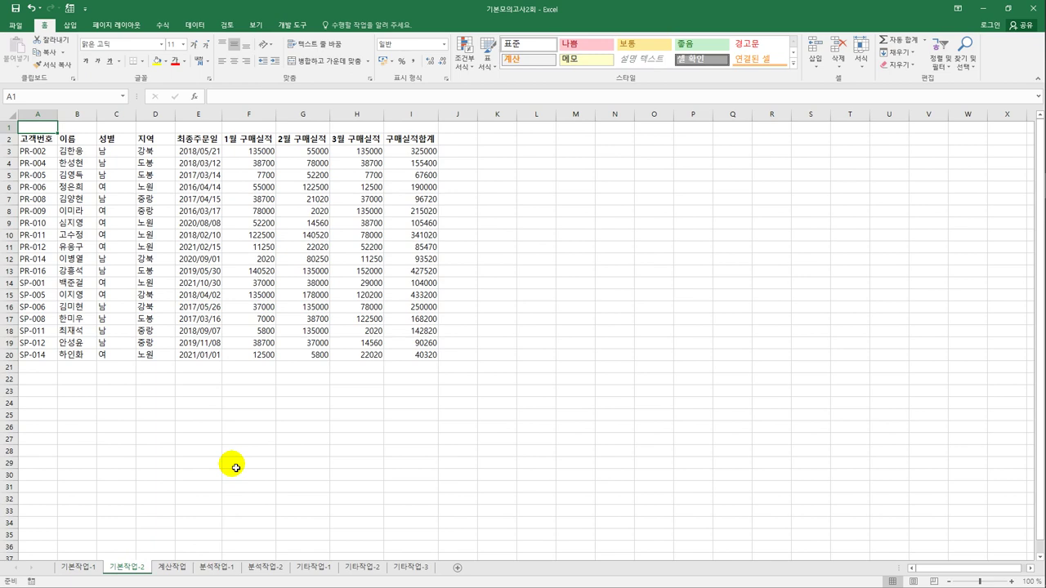
drag(33, 139, 407, 358)
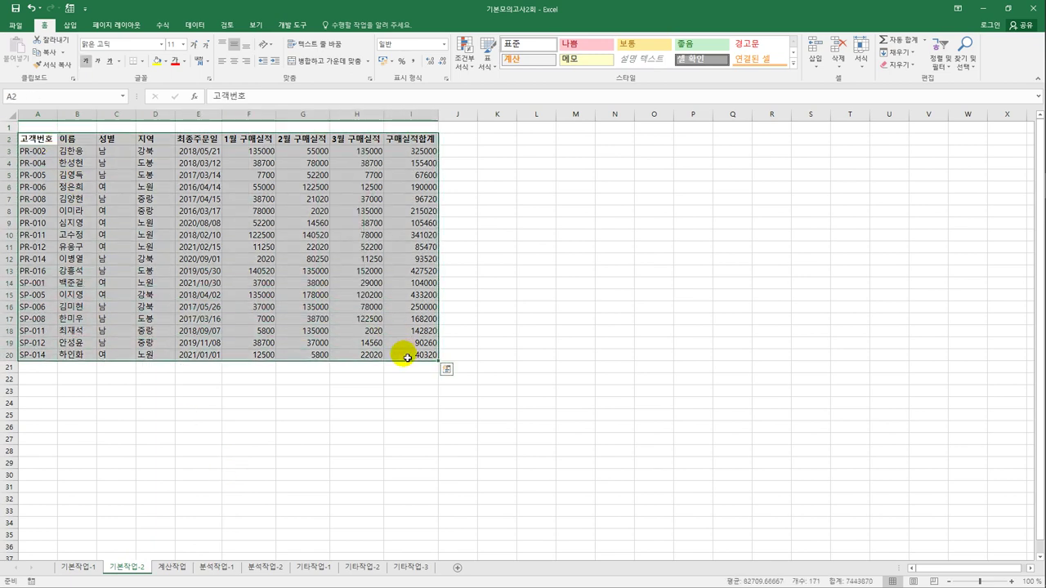
click(123, 27)
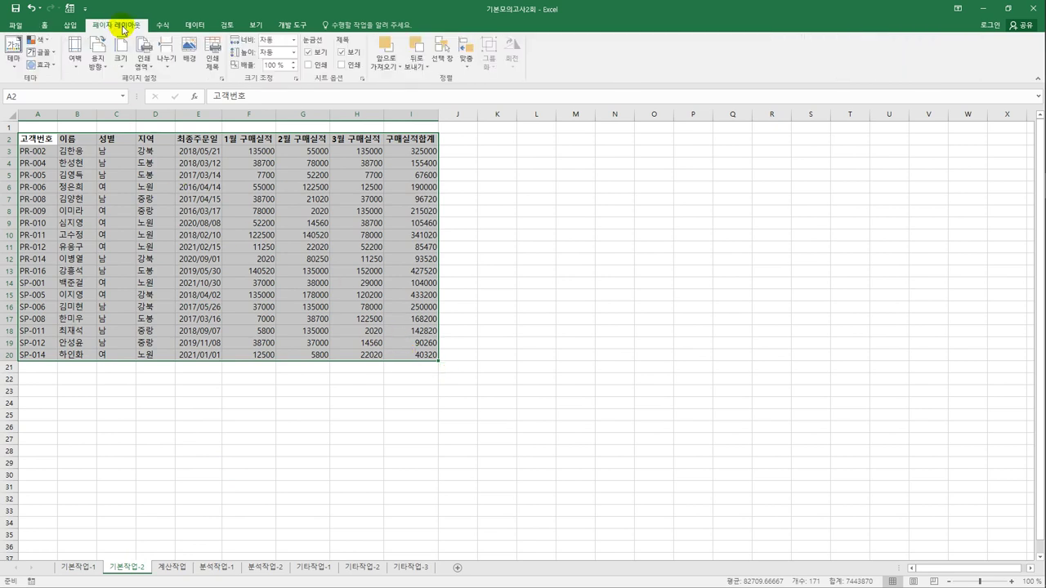
click(143, 59)
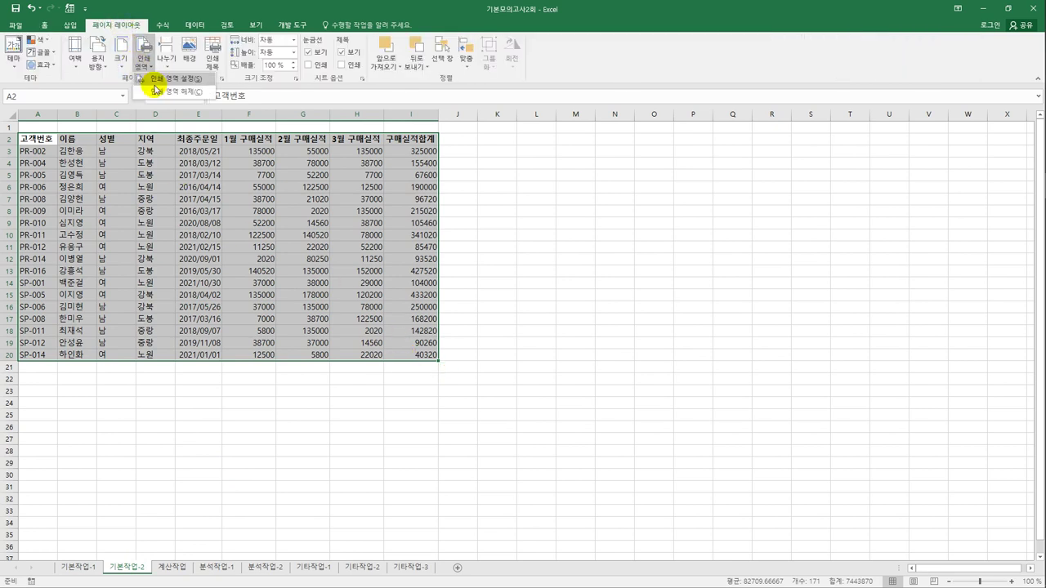
click(155, 79)
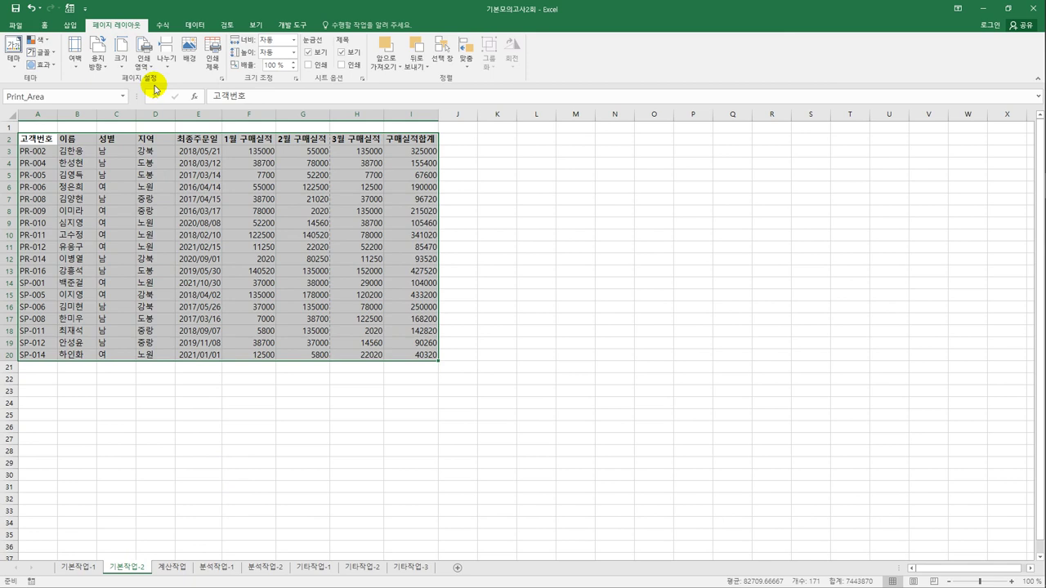
click(98, 64)
click(112, 104)
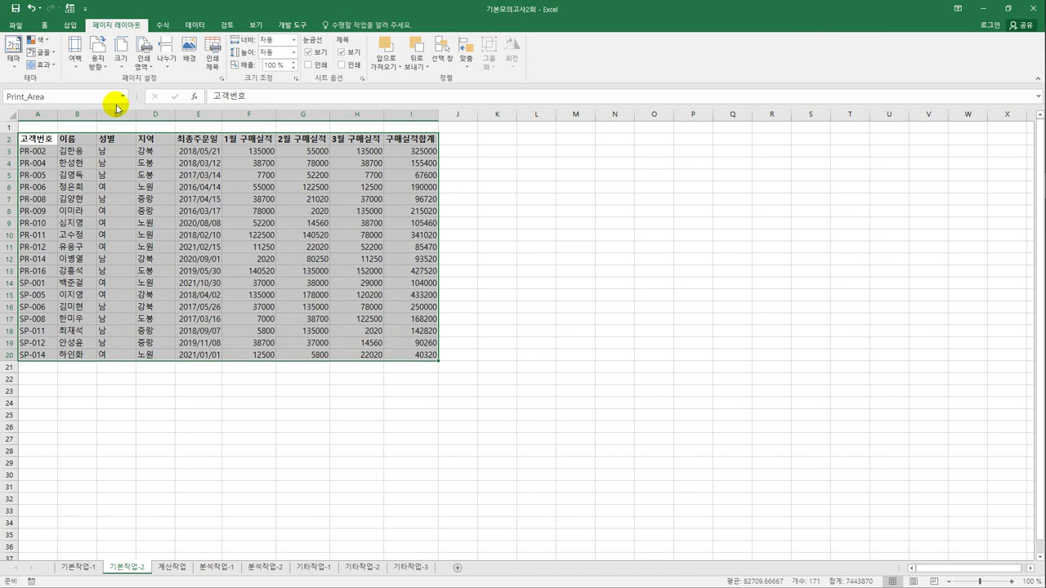
In the page setup margins, center the printout on the page both horizontally and vertically.
click(220, 78)
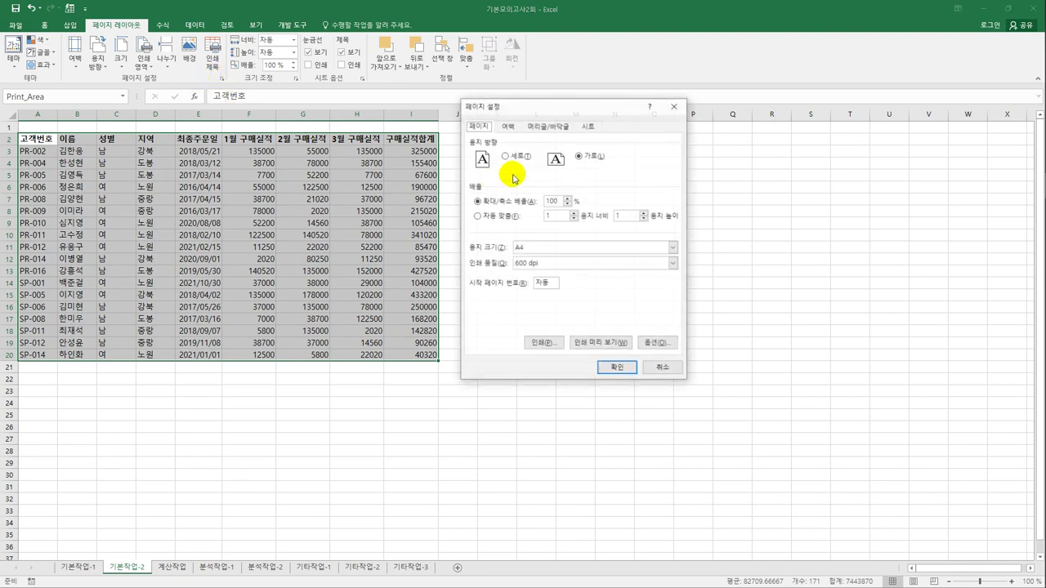
click(507, 126)
click(491, 303)
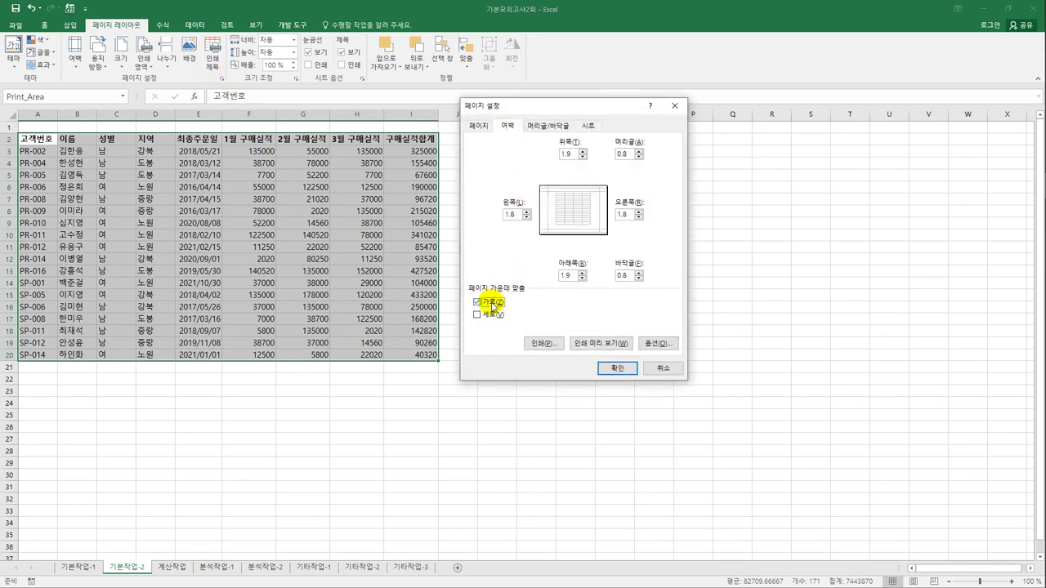
click(493, 316)
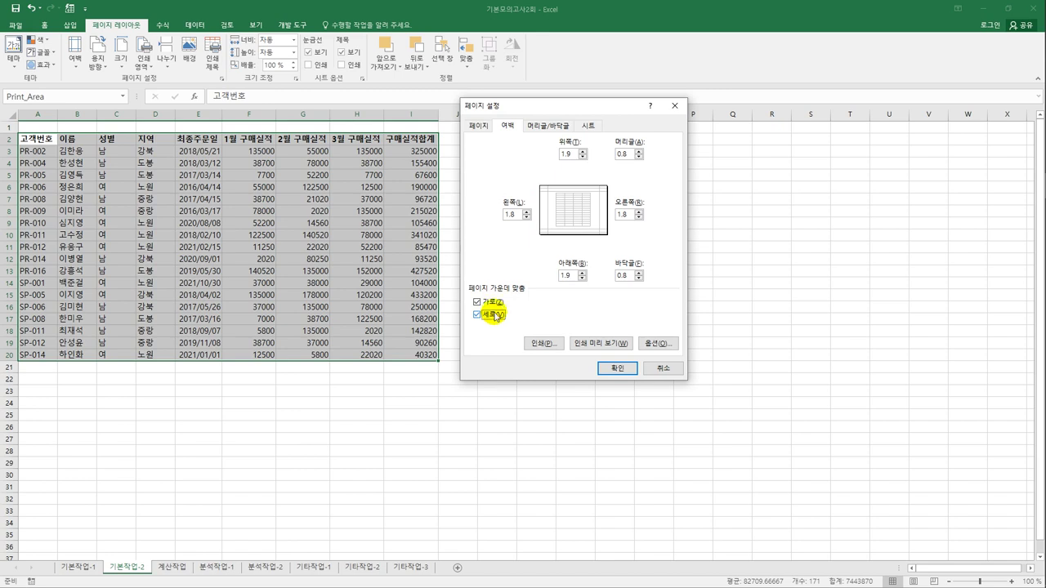
Create a custom footer with "&[페이지 번호] 페이지" in its right section.
click(542, 128)
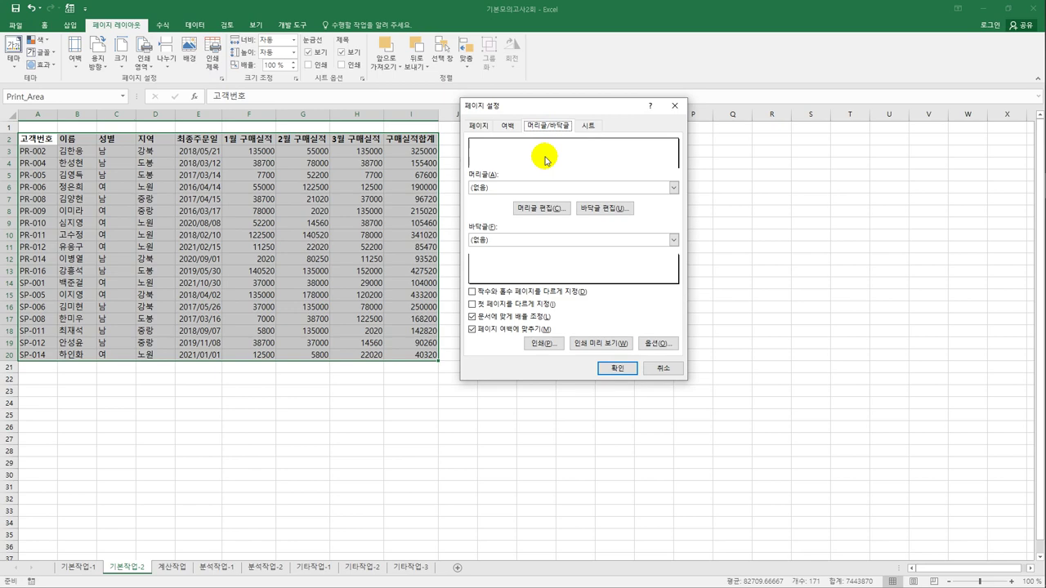
click(599, 209)
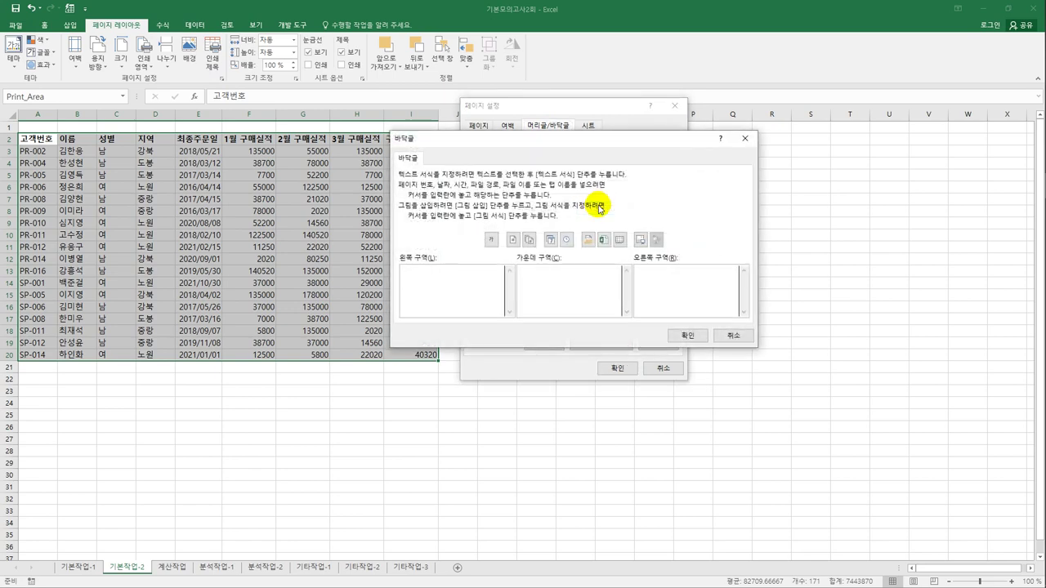
click(660, 291)
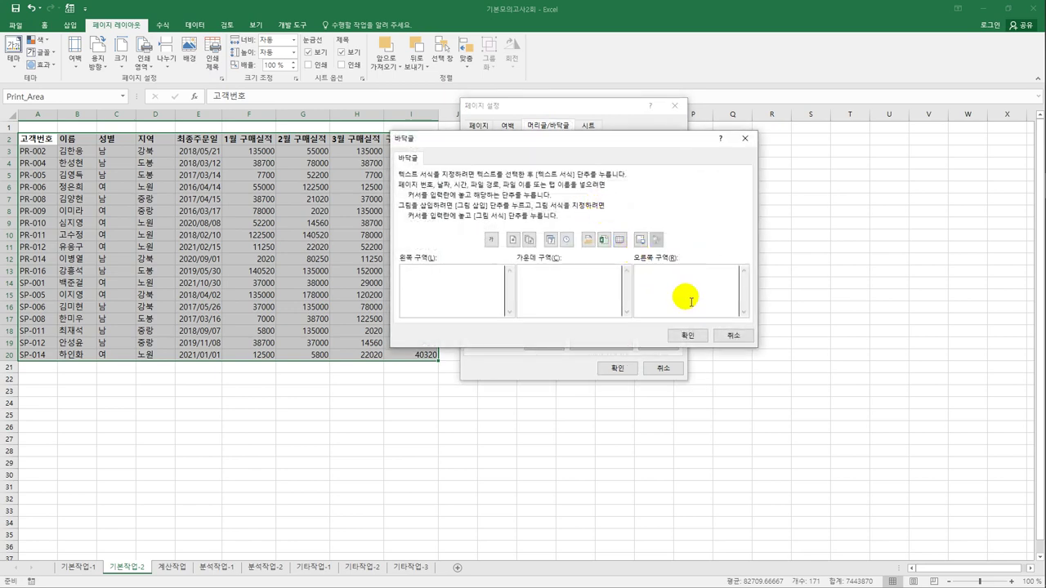
click(513, 240)
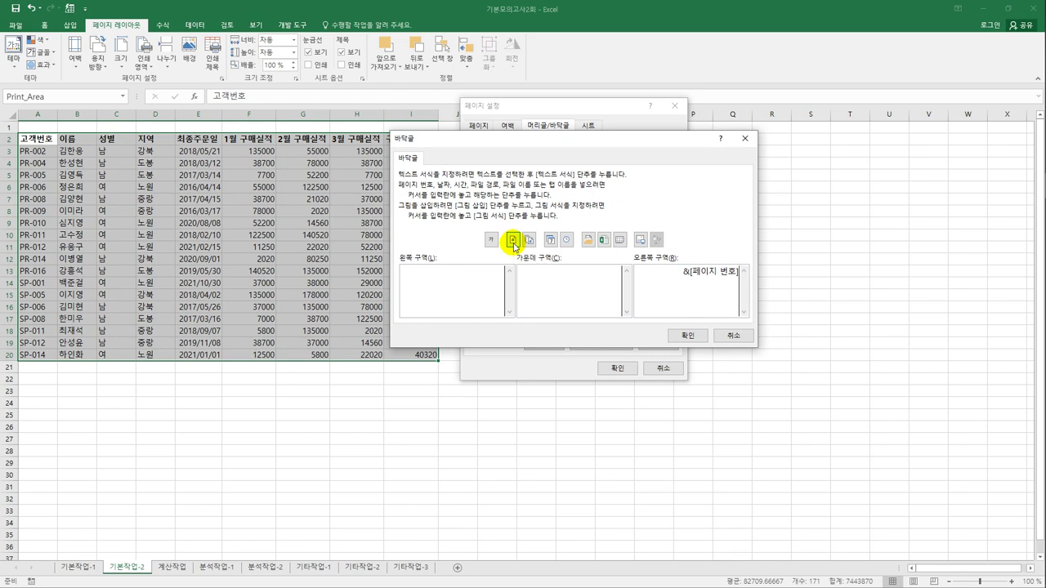
text(페이지 번호] 페이지)
click(687, 335)
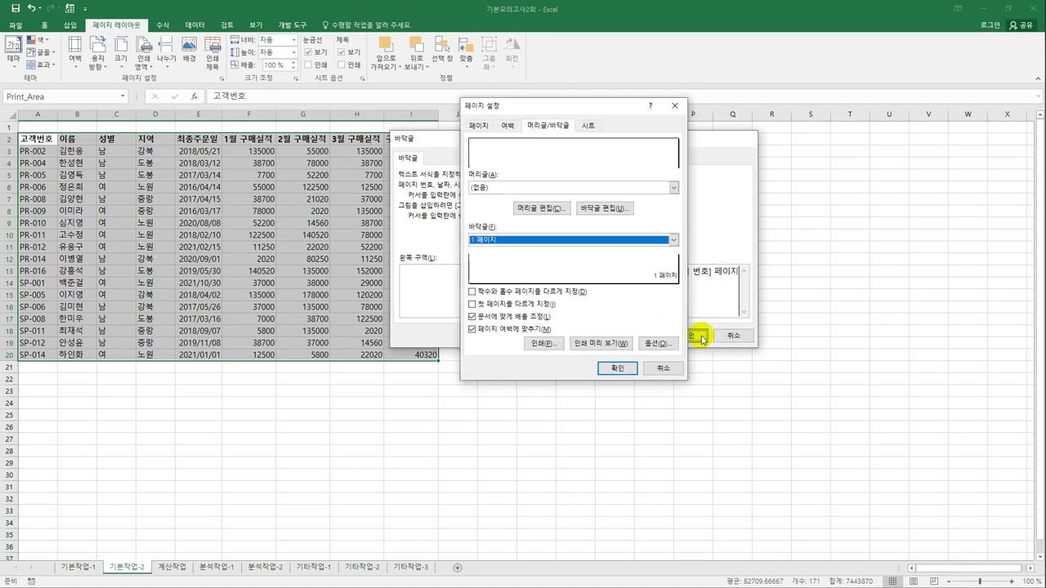
Apply the page setup with the custom footer and switch to the 계산작업 sheet.
click(632, 375)
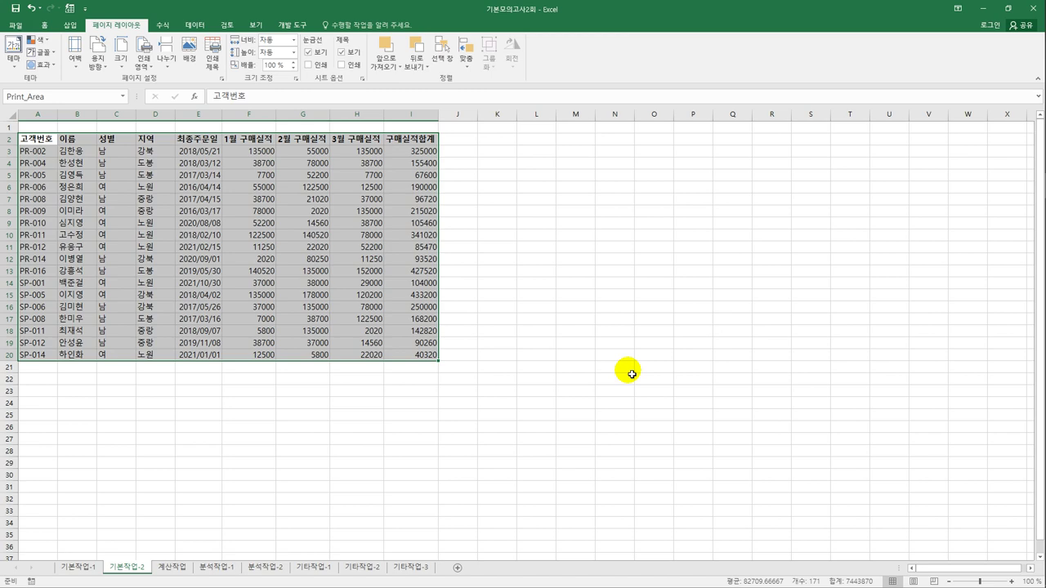
click(179, 570)
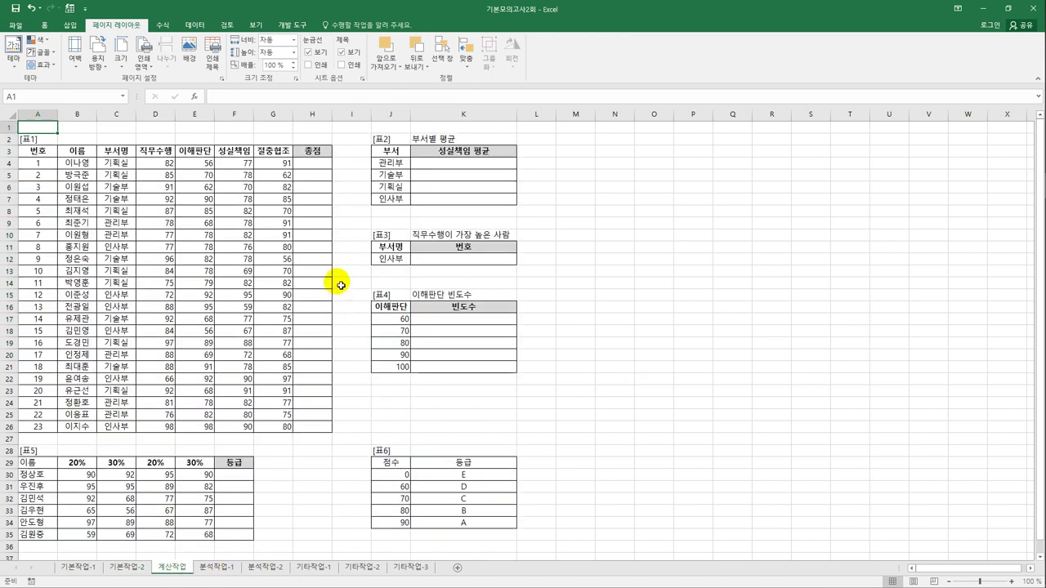
In K4 of the 부서별 평균 table, start an AVERAGEIF formula with the absolute range $C$4:$C$26.
click(462, 167)
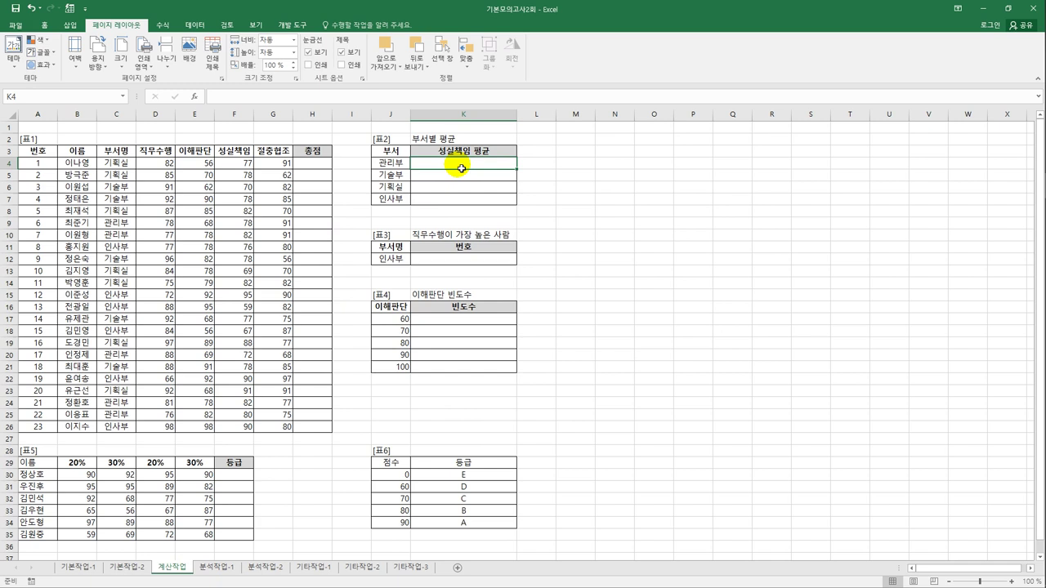
text(=)
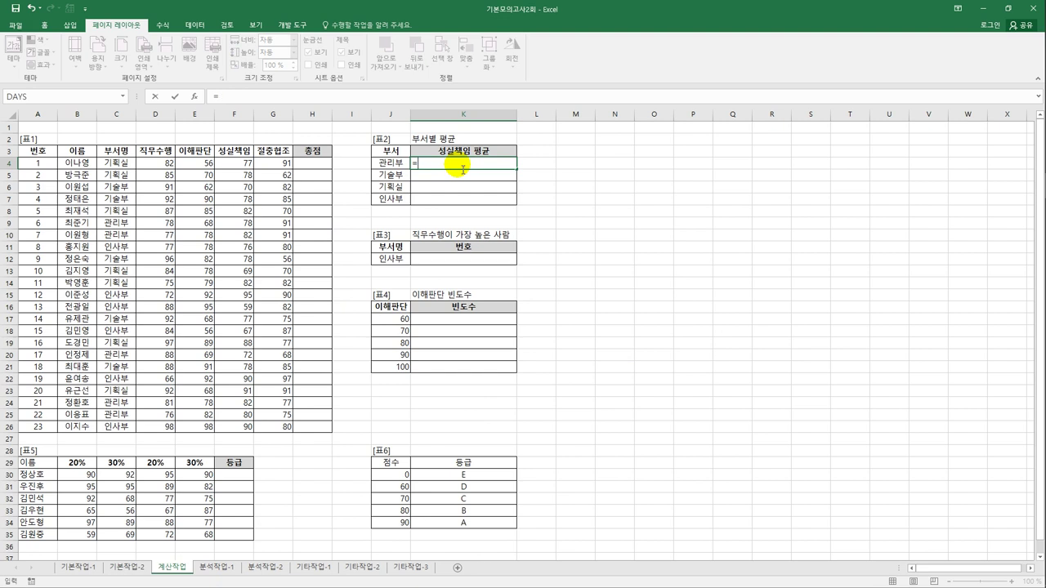
text(av)
key(Down)
key(Down)
key(Down)
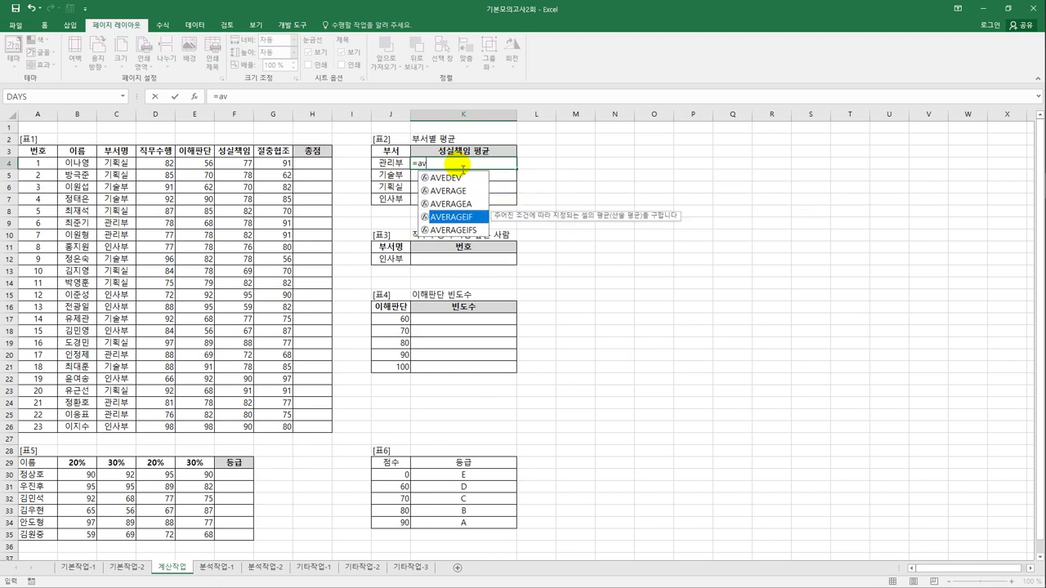
key(Tab)
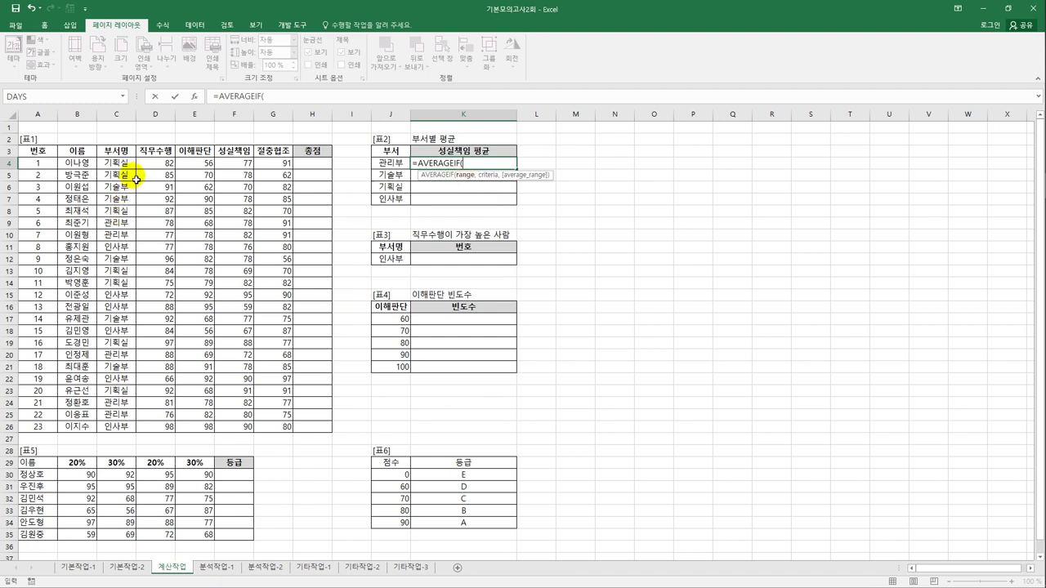
drag(121, 162, 111, 427)
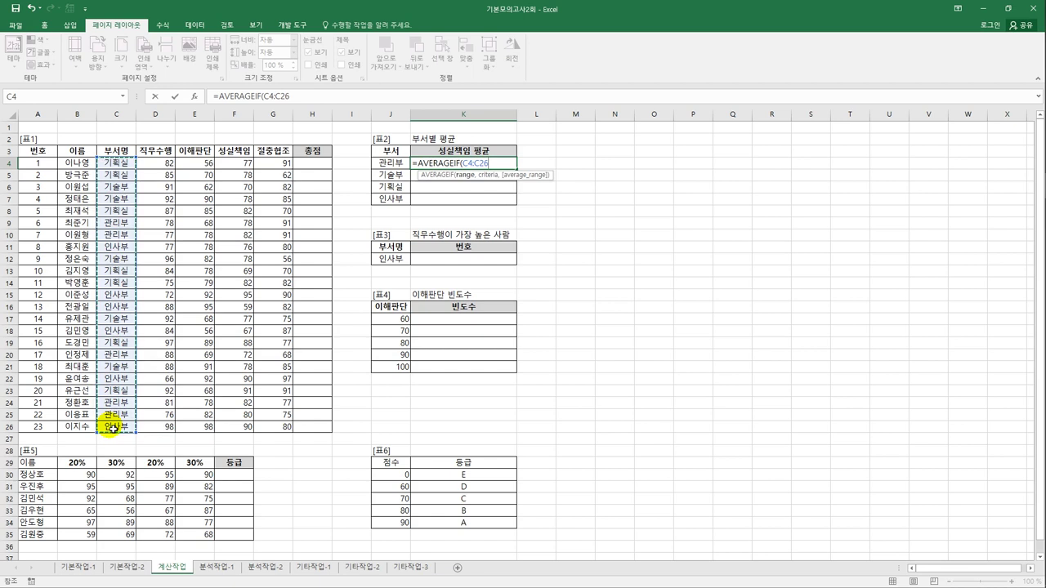
key(F4)
text(,)
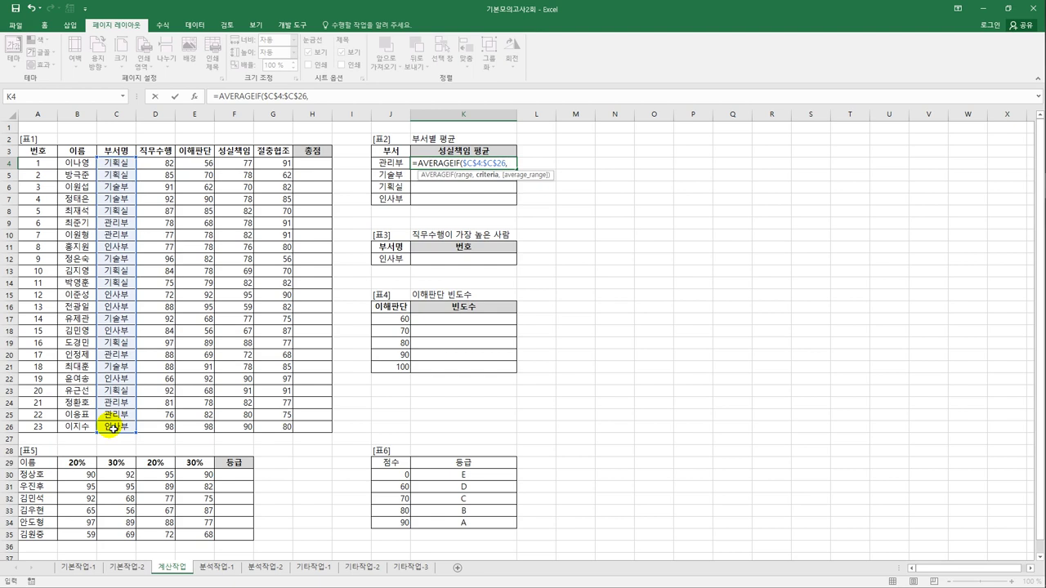
Complete the K4 AVERAGEIF formula with criterion J4 and the absolute average range $F$4:$F$26.
click(390, 165)
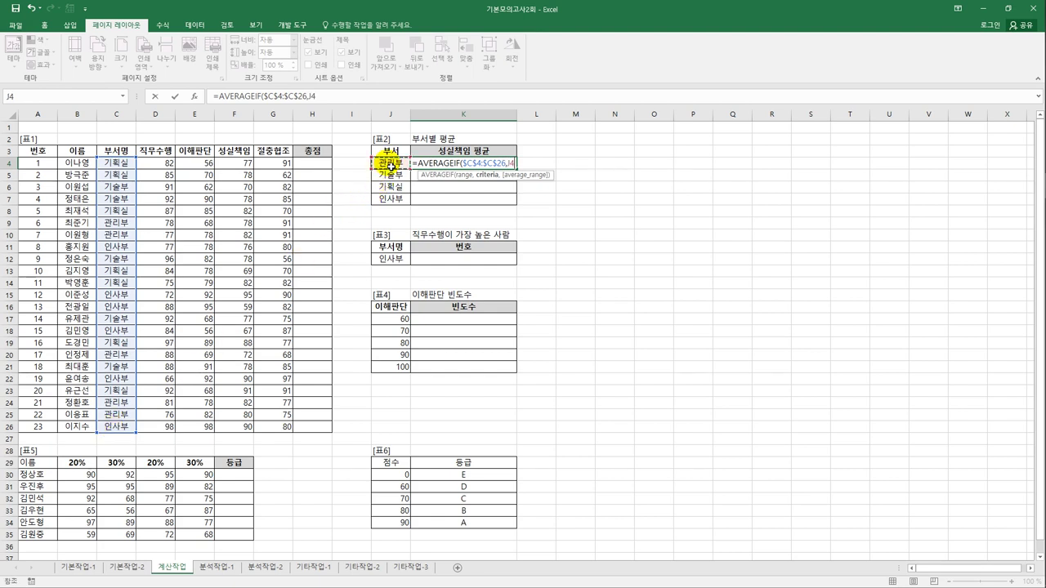
text(,)
drag(245, 163, 237, 428)
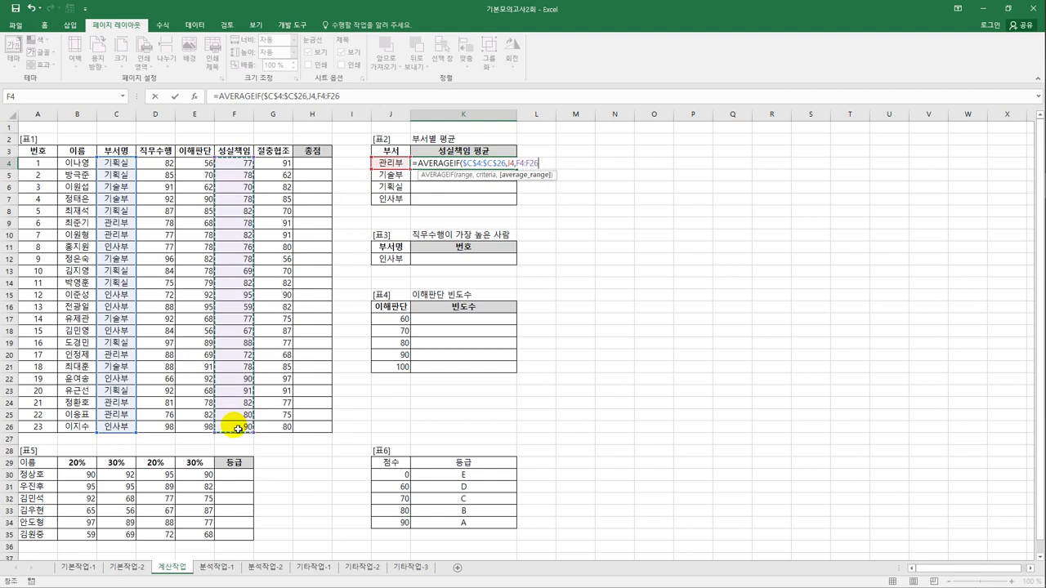
key(F4)
key(ctrl+Return)
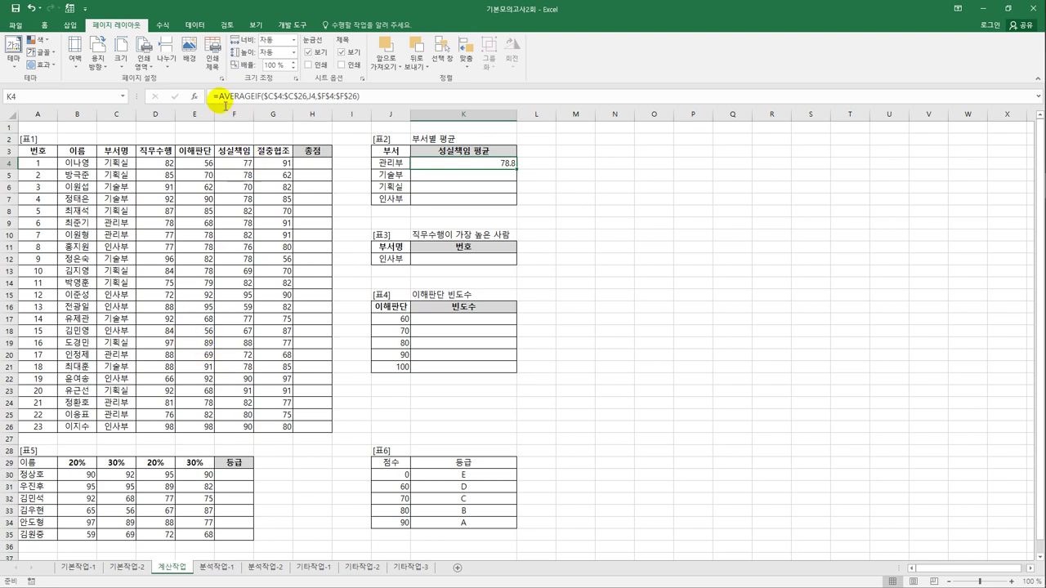
Wrap the K4 average in ROUNDDOWN with 1 decimal digit and fill the formula down to K7.
click(223, 97)
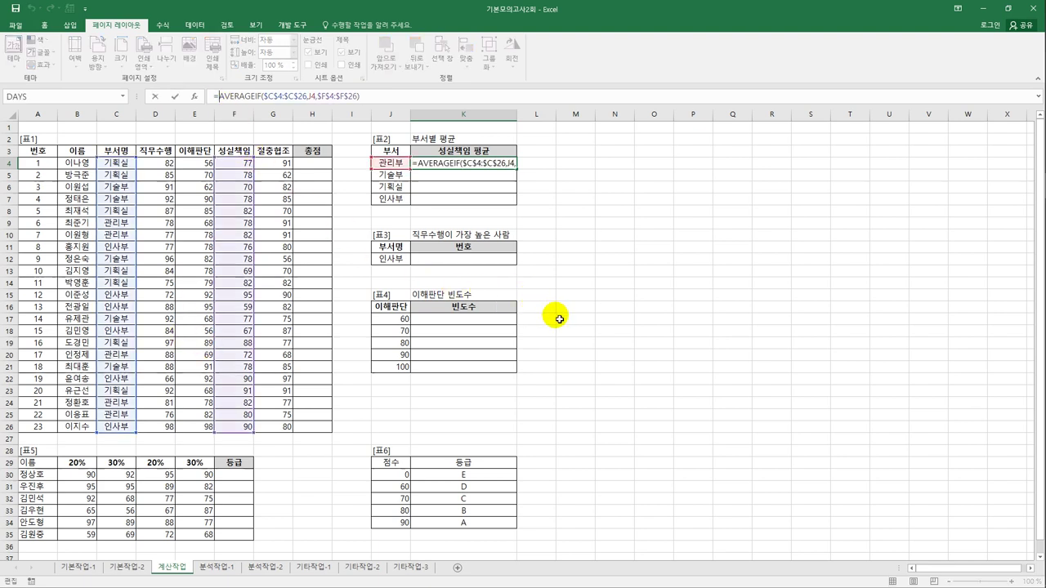
text(roun)
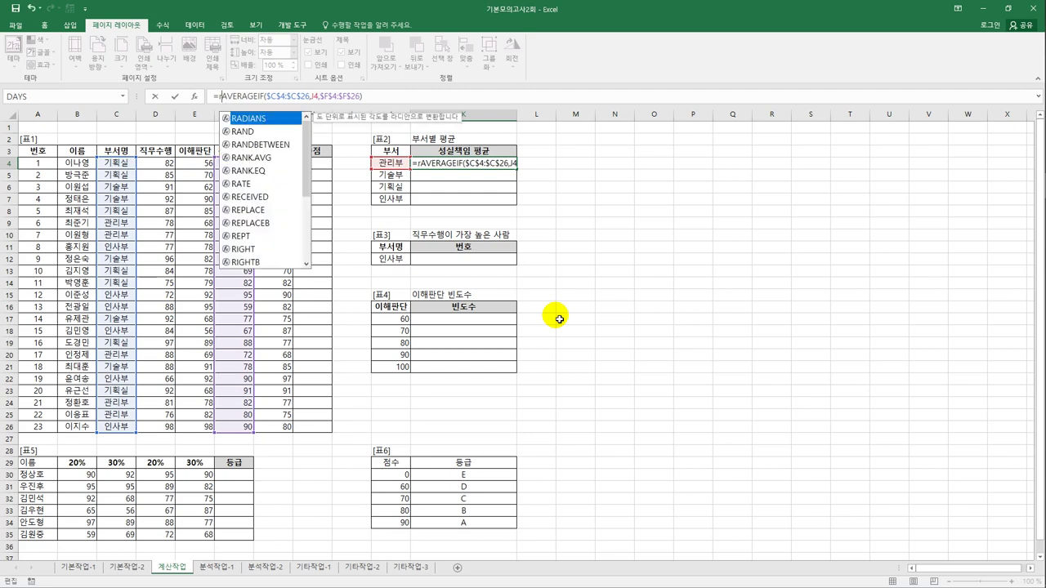
key(Down)
key(Tab)
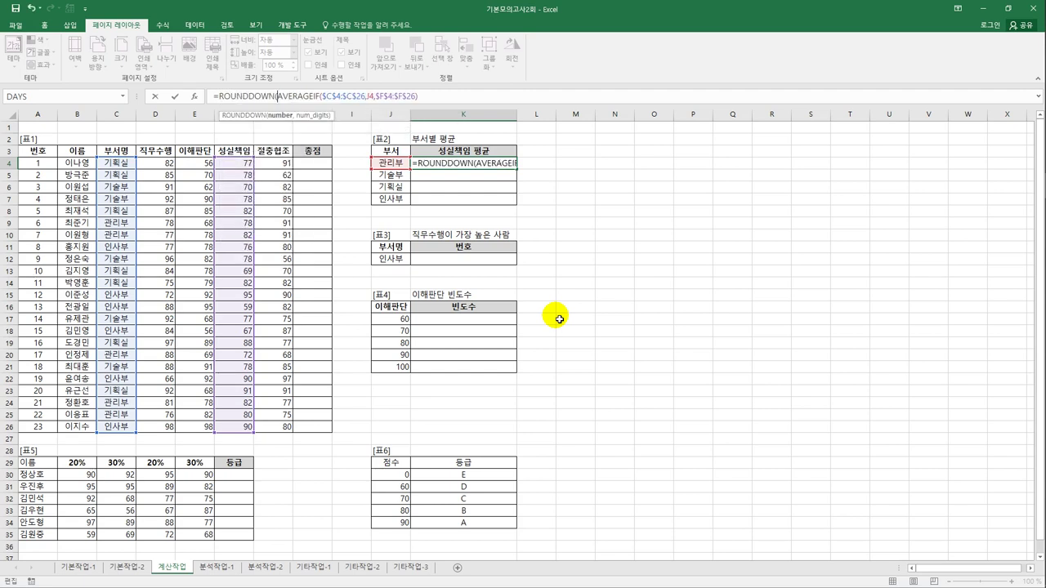
click(440, 100)
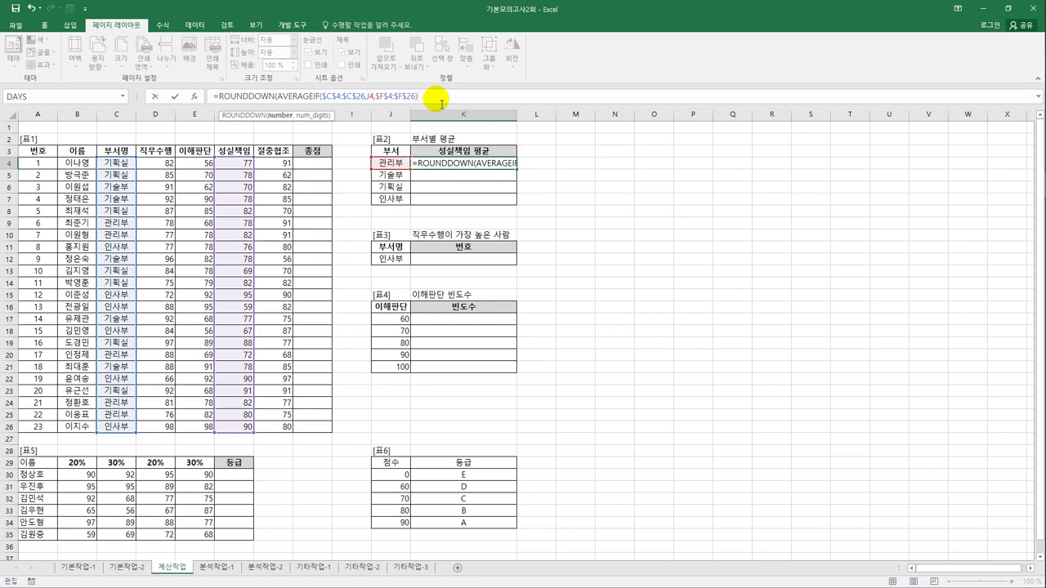
text(,1)
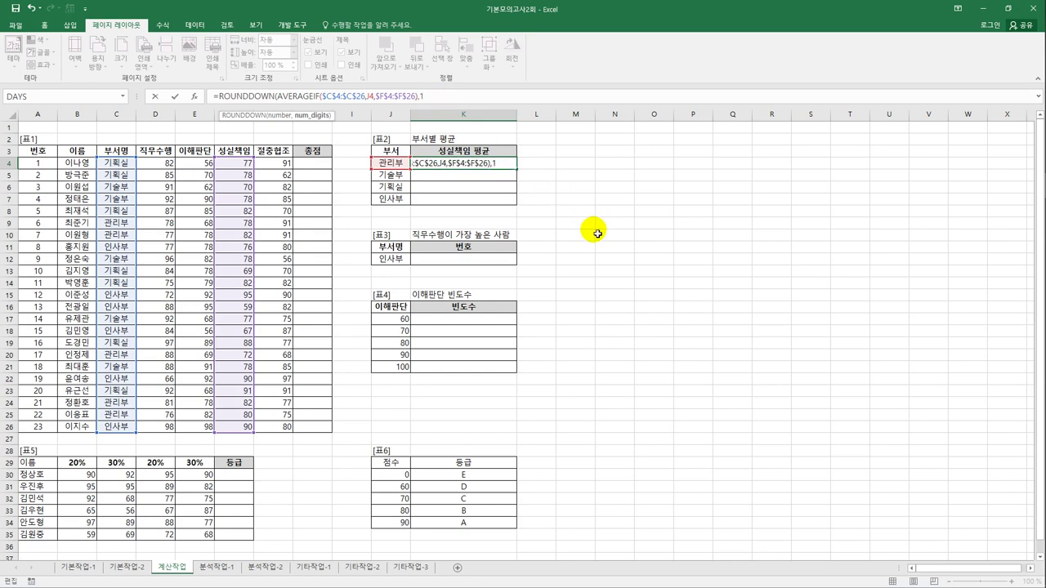
text())
key(Return)
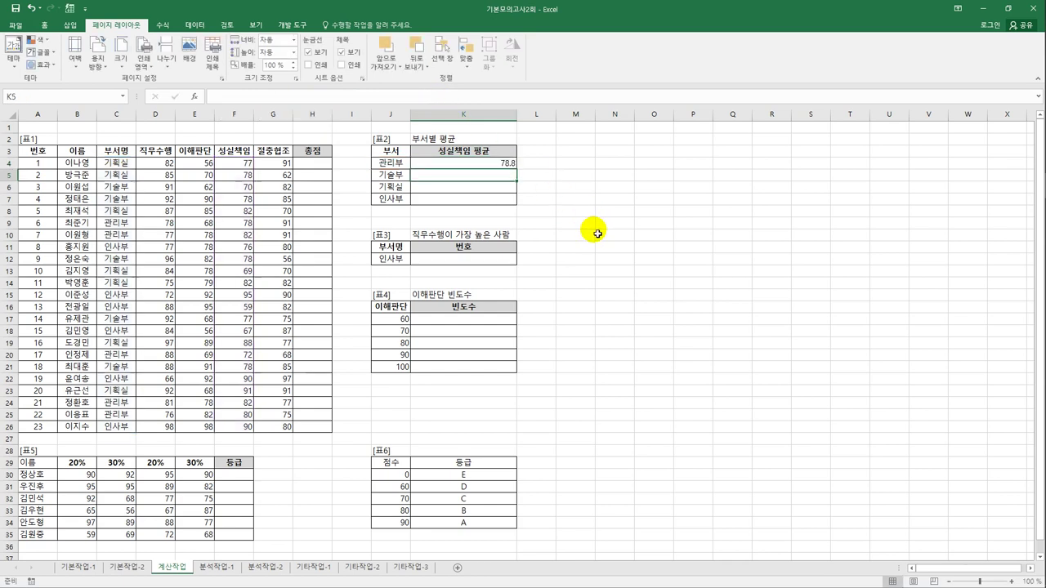
click(511, 163)
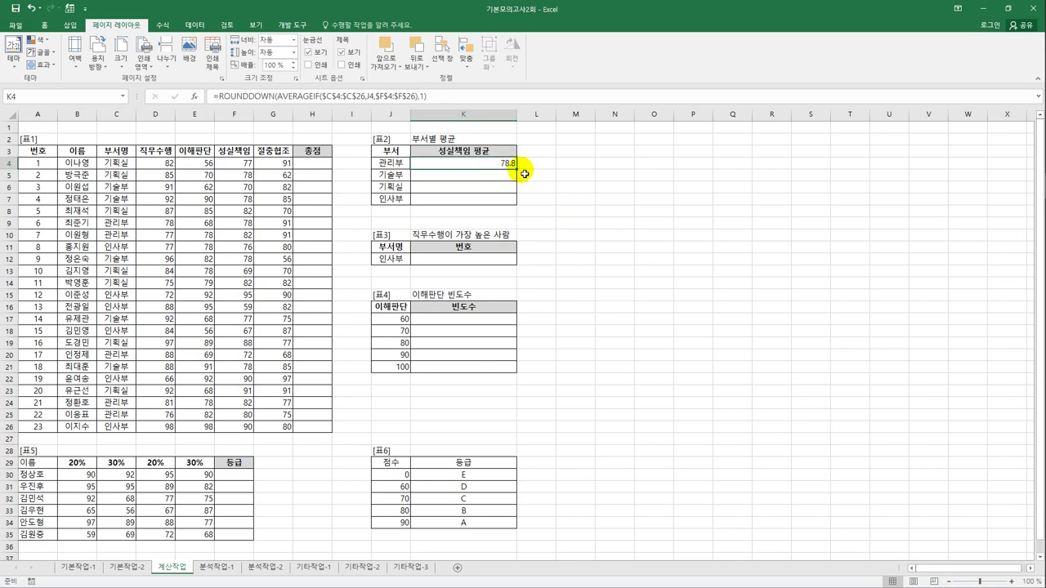
drag(518, 170, 521, 228)
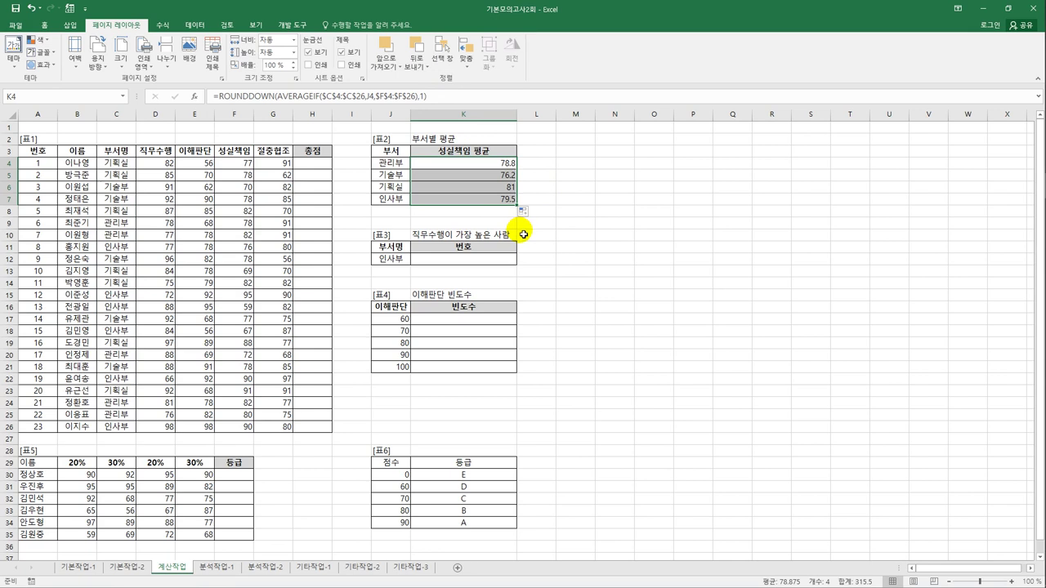
click(489, 261)
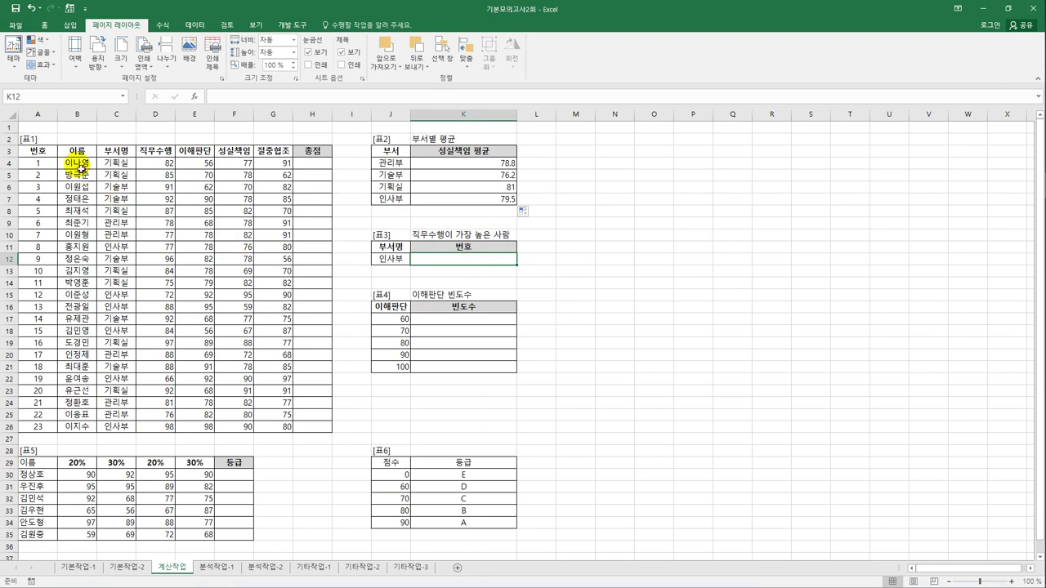
drag(34, 164, 51, 434)
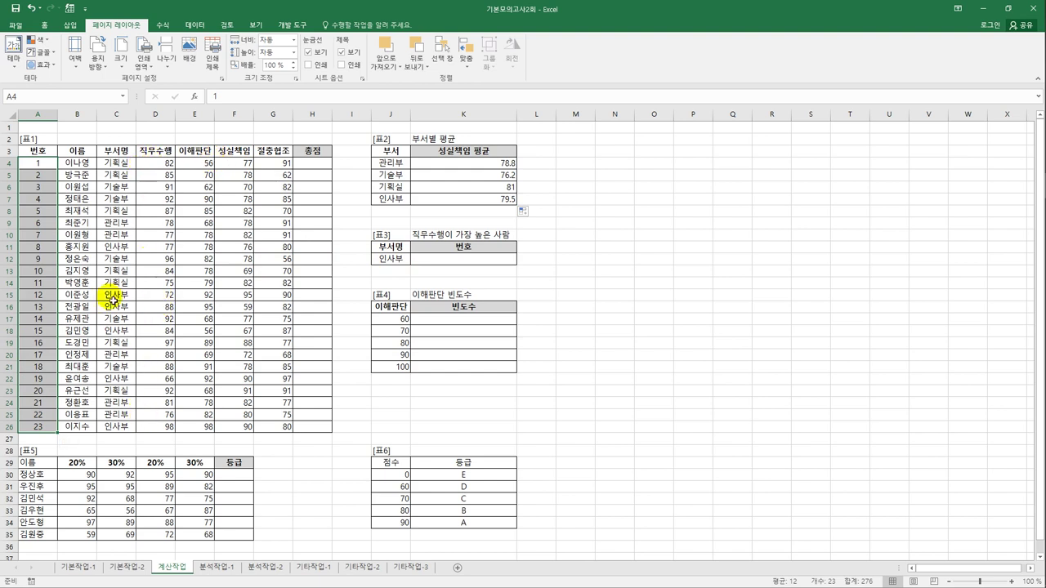
In K12 of [표3], start a MATCH formula with a nested DMAX function as its lookup value.
click(459, 266)
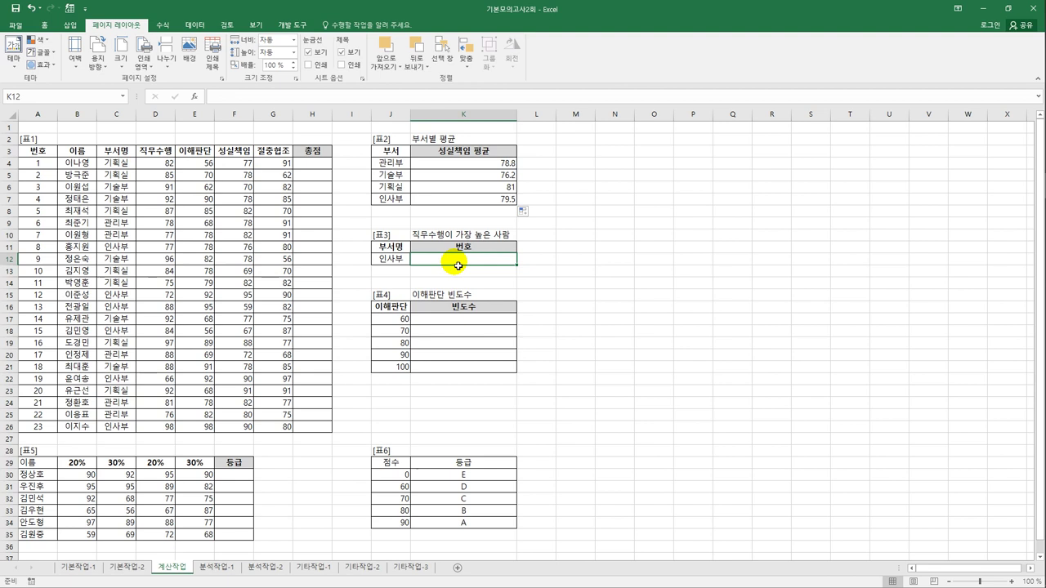
text(mat)
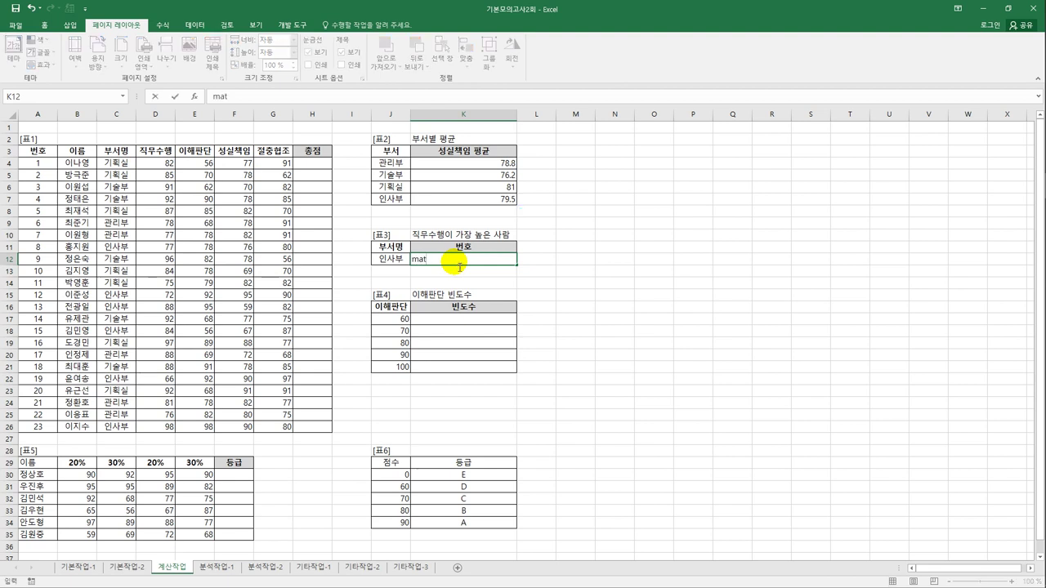
key(BackSpace)
key(BackSpace)
key(BackSpace)
text(=mat)
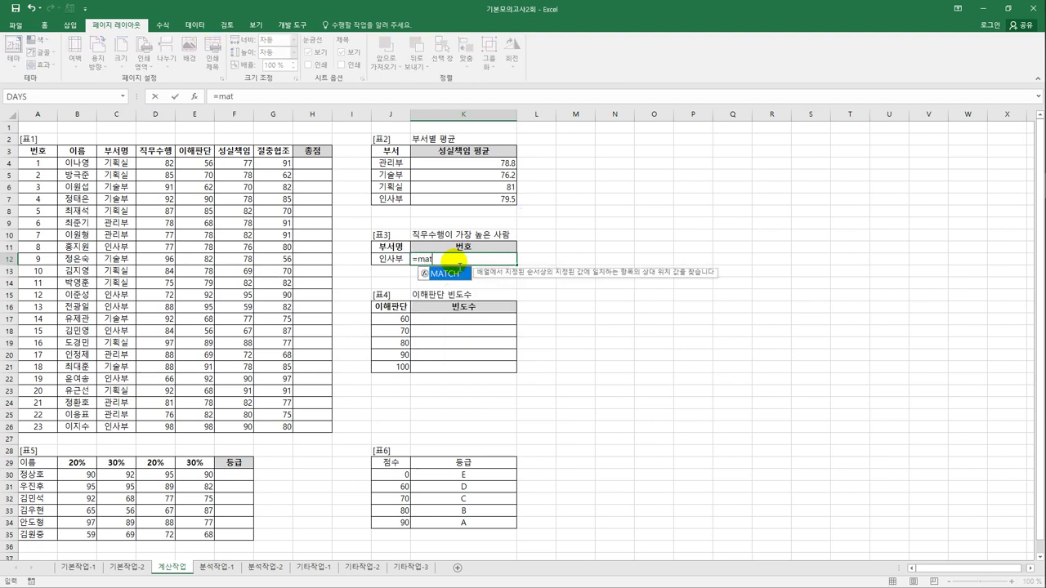
key(Tab)
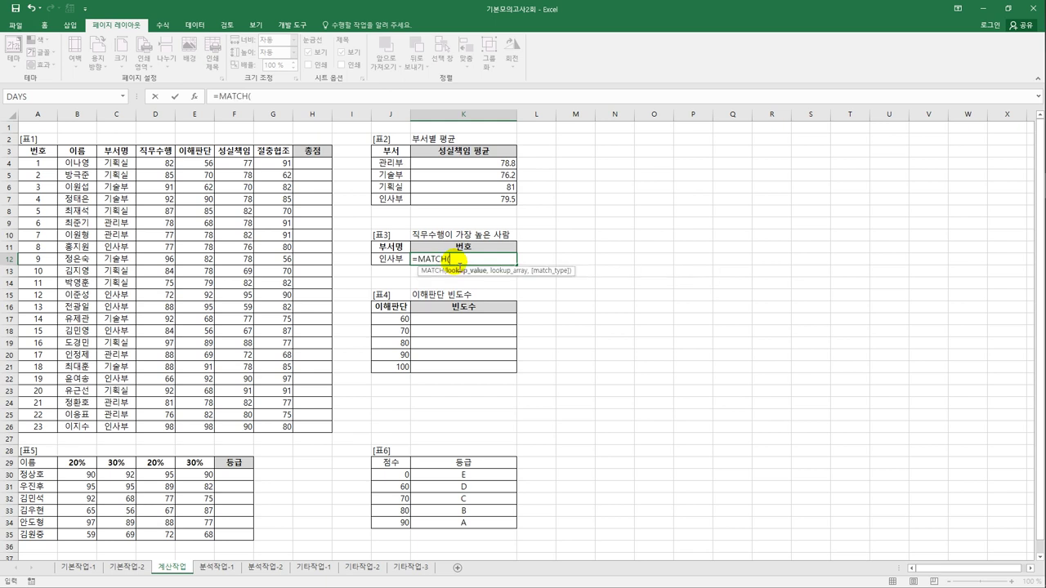
text(m)
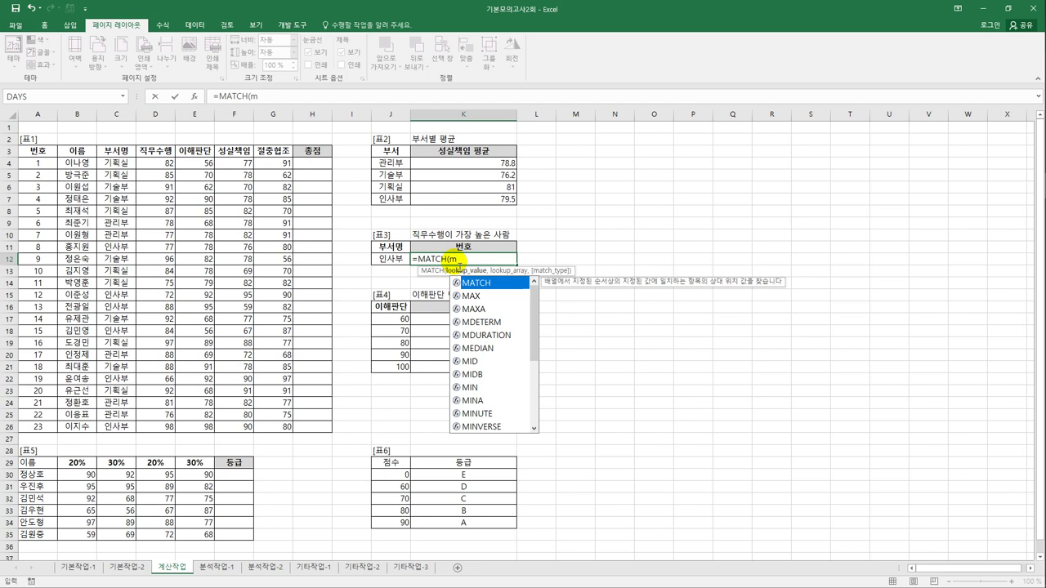
key(BackSpace)
text(d)
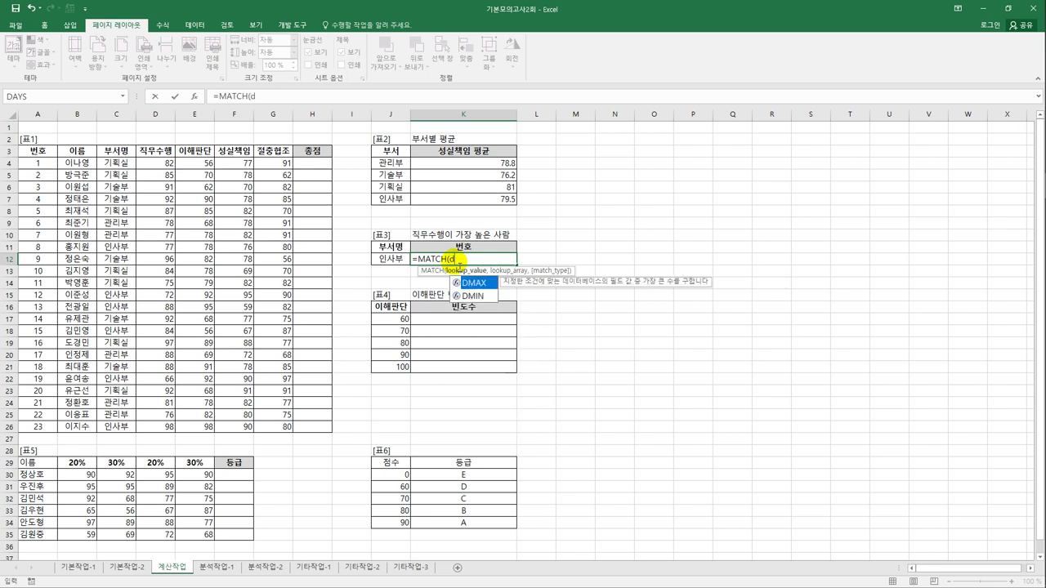
text(max()
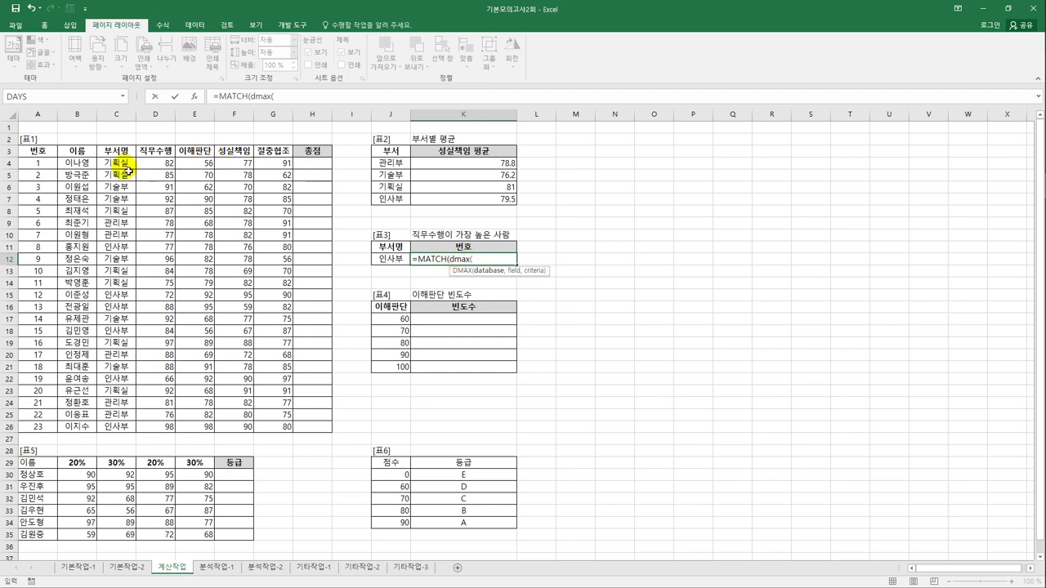
Give the nested DMAX the database A3:G26, the field D3 and the criteria range J11:J12.
click(39, 150)
drag(69, 175, 278, 431)
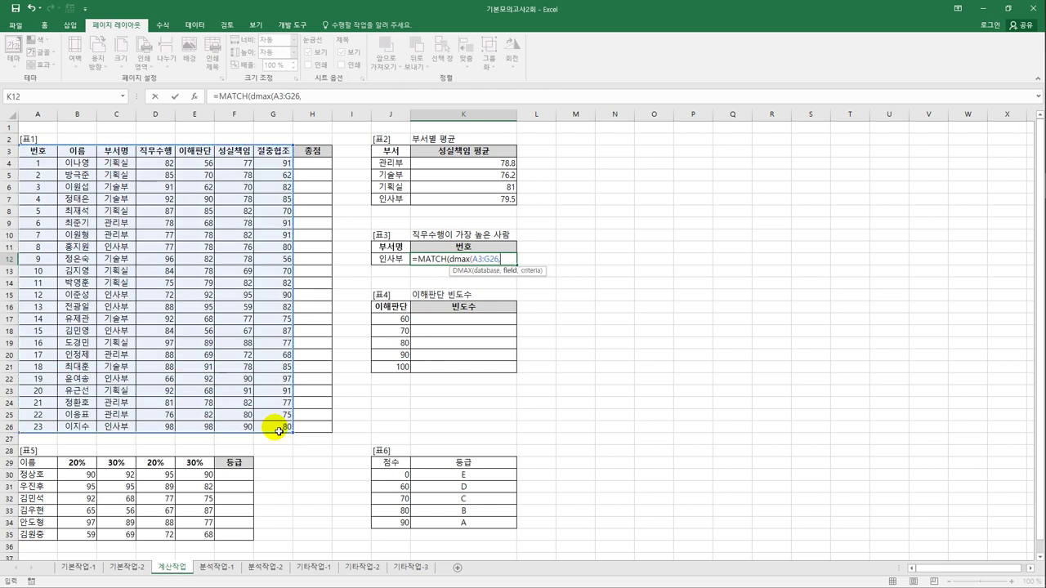
text(,)
click(175, 158)
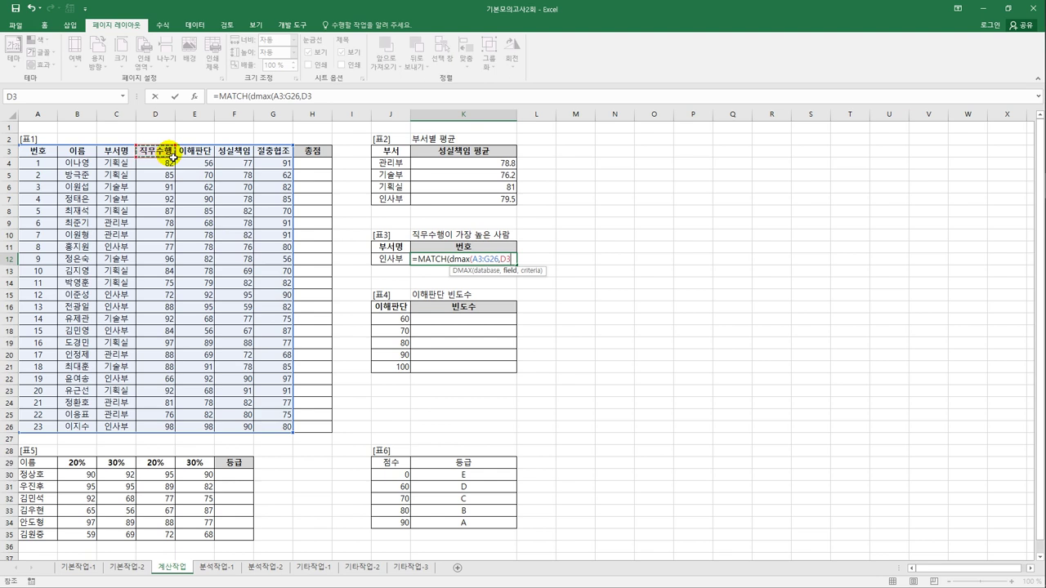
text(,)
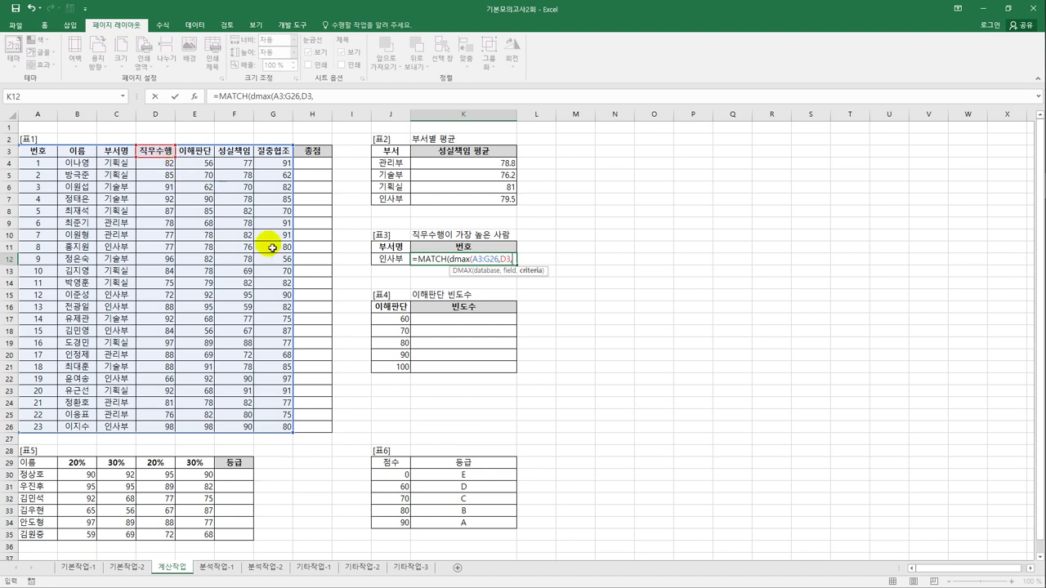
drag(391, 248, 393, 263)
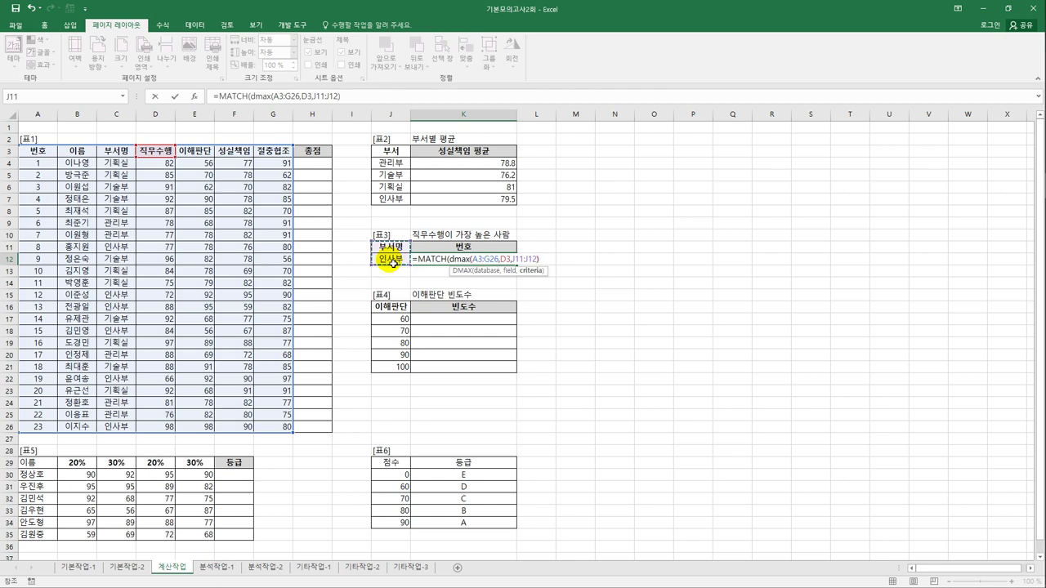
text())
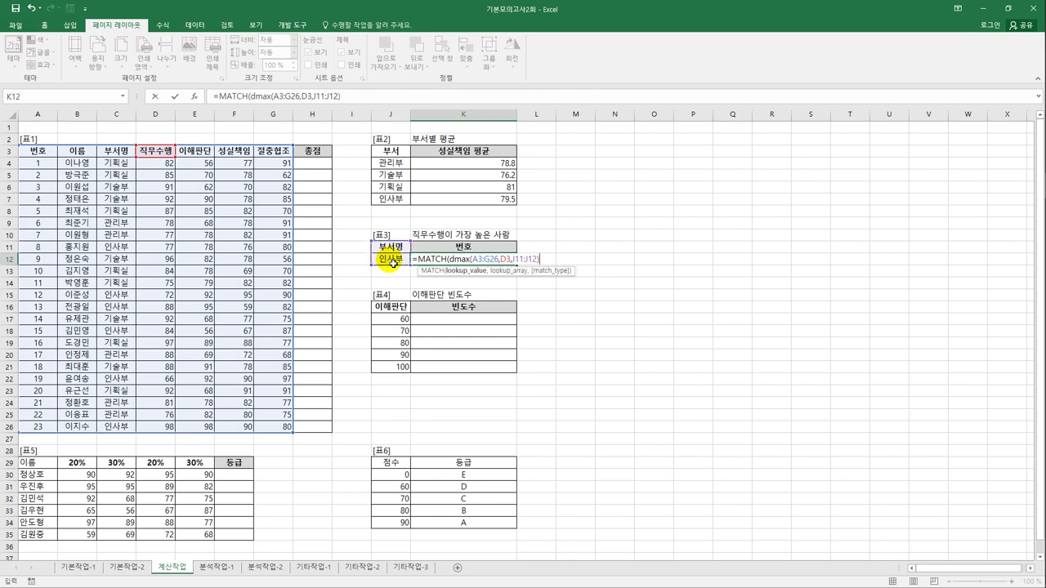
Set the lookup array of the K12 MATCH formula to (C4:C26=J12)*D4:D26.
text(,)
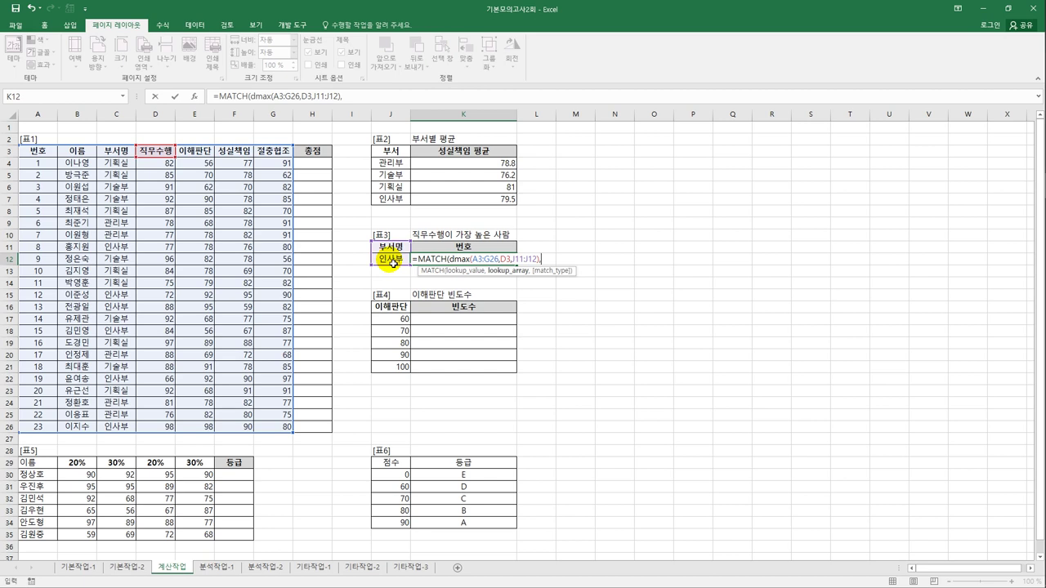
text(()
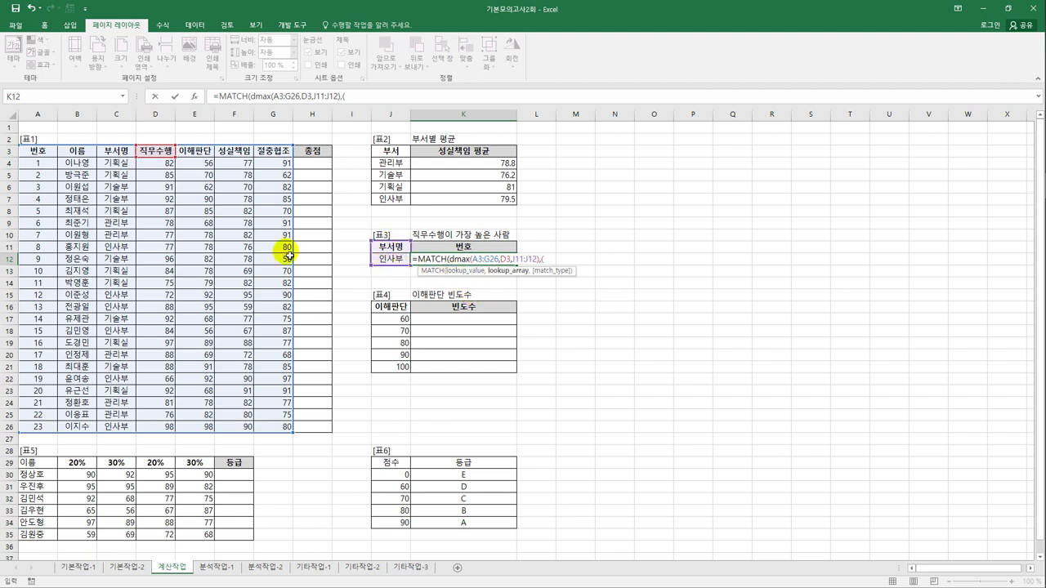
drag(105, 164, 114, 174)
drag(129, 308, 132, 437)
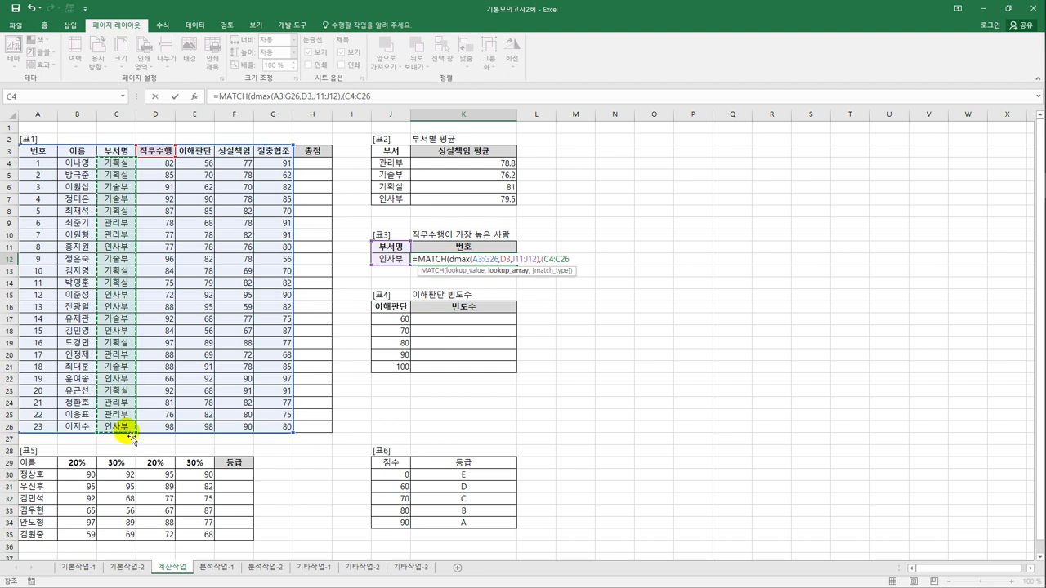
text(=)
click(398, 262)
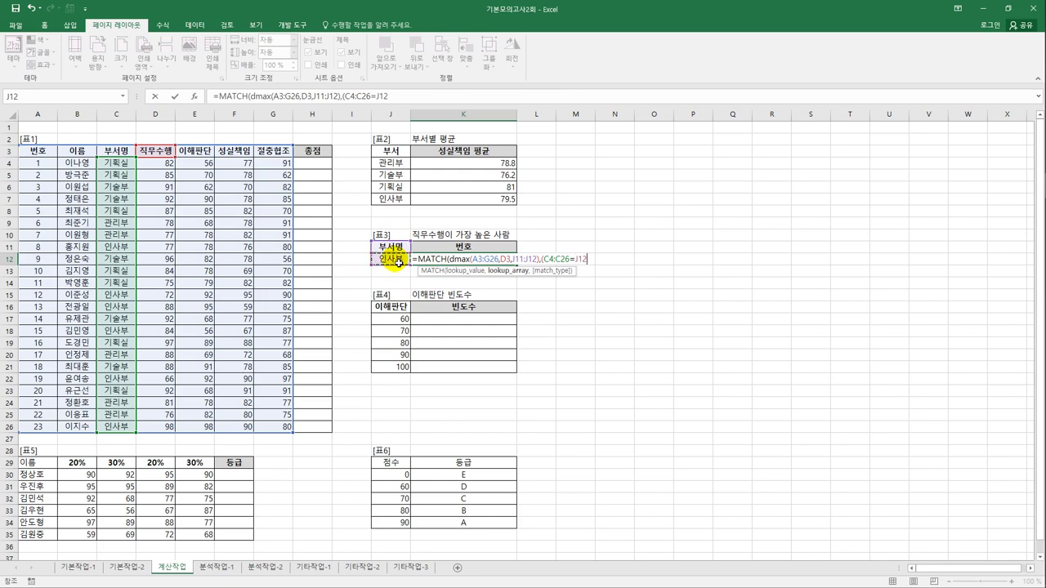
text()*)
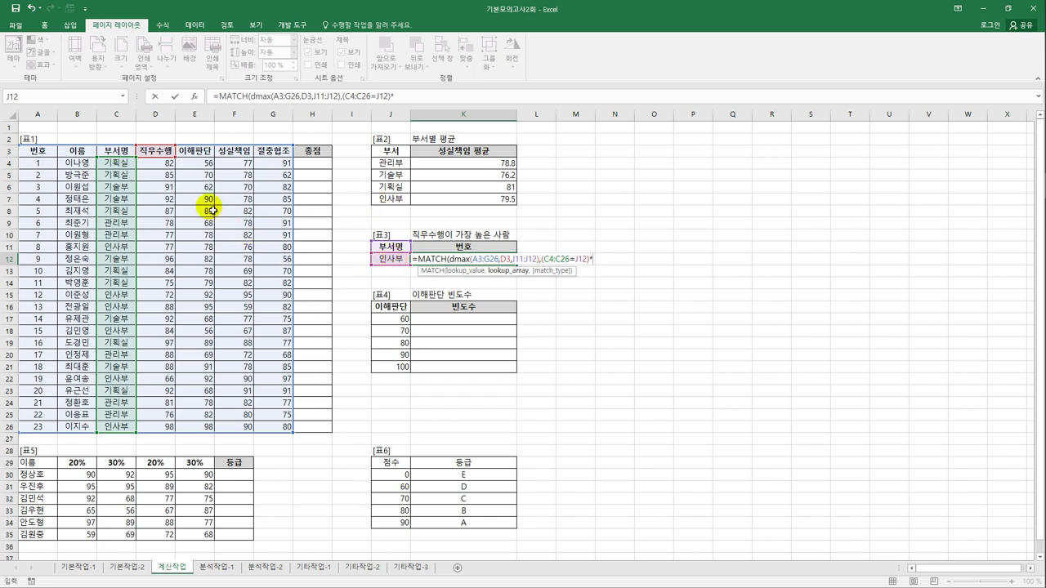
drag(167, 165, 169, 425)
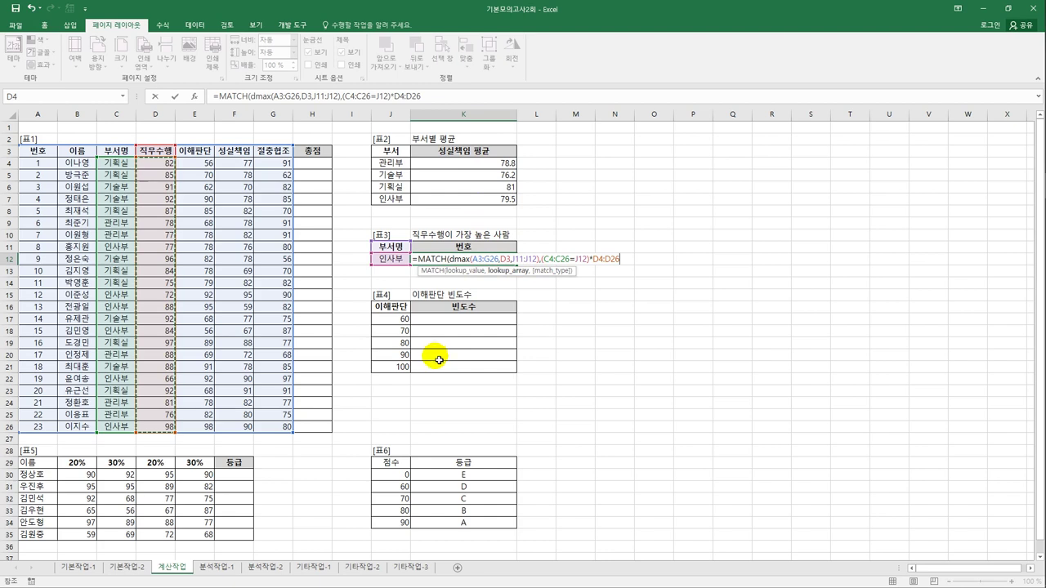
Complete the K12 MATCH with match type 0 as an array formula and check the matching record in row 26 of [표1].
text(,)
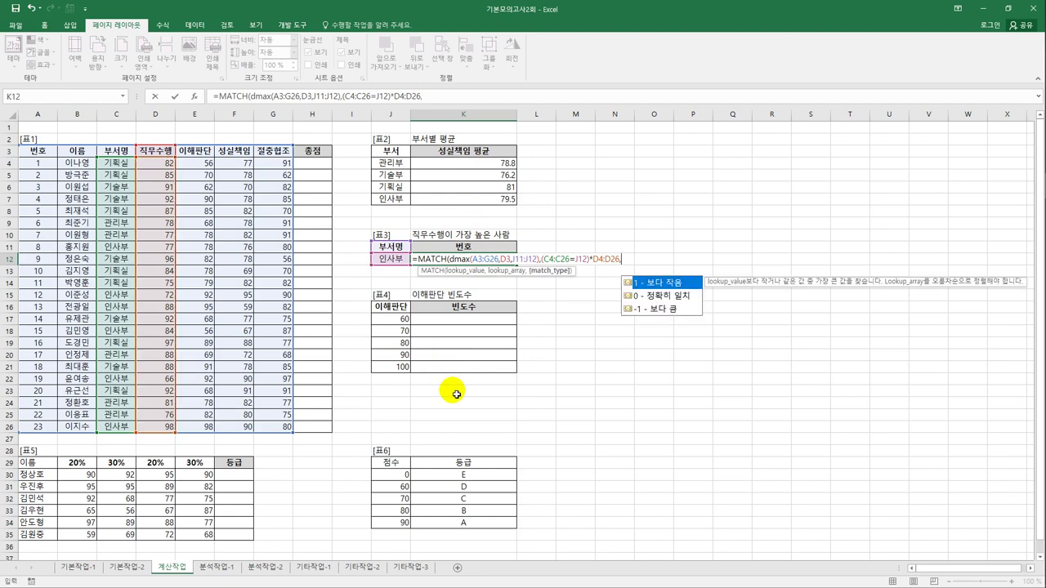
text())
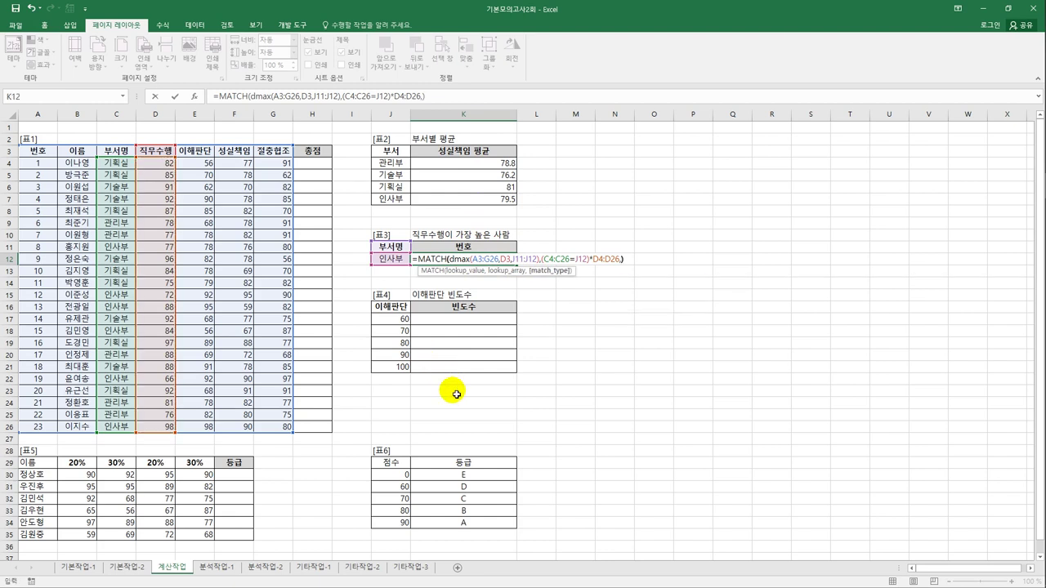
key(BackSpace)
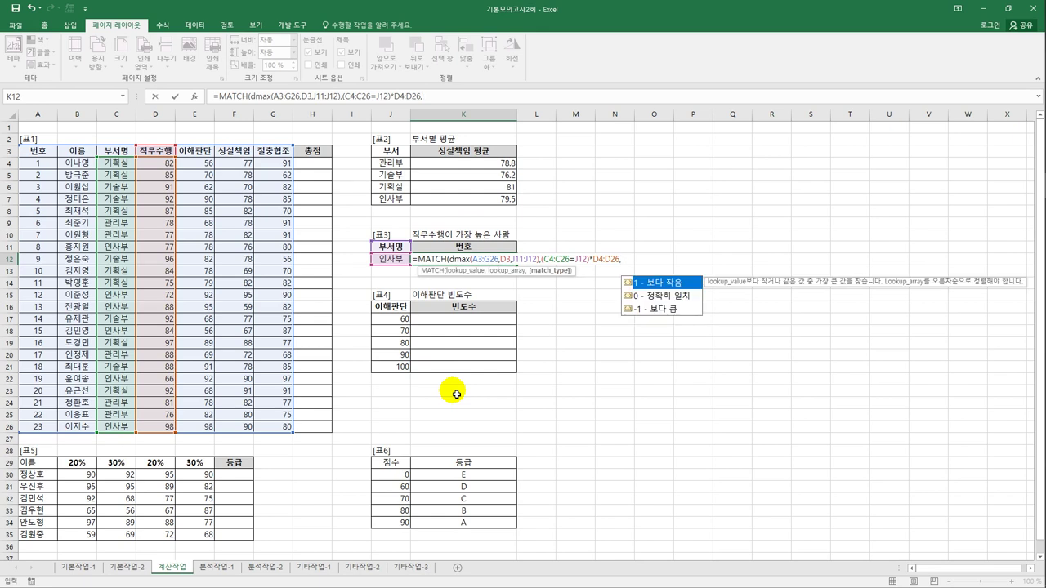
text(0))
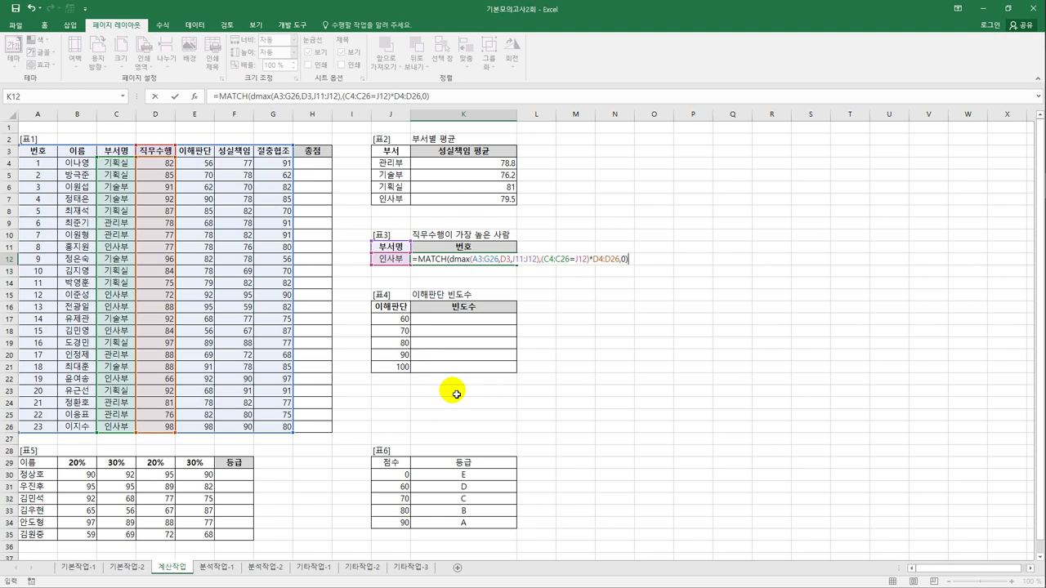
key(ctrl+shift+Return)
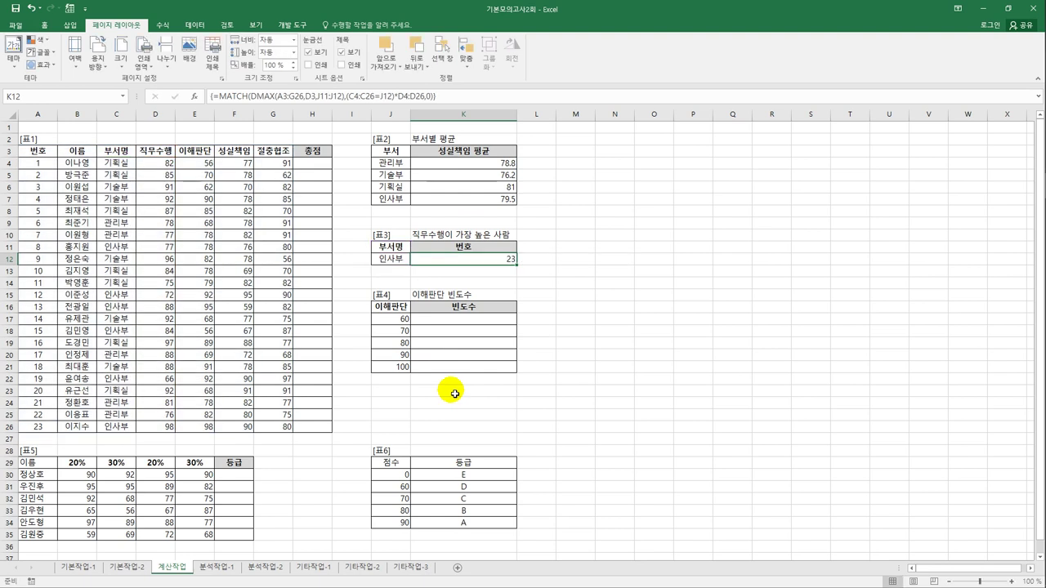
click(42, 431)
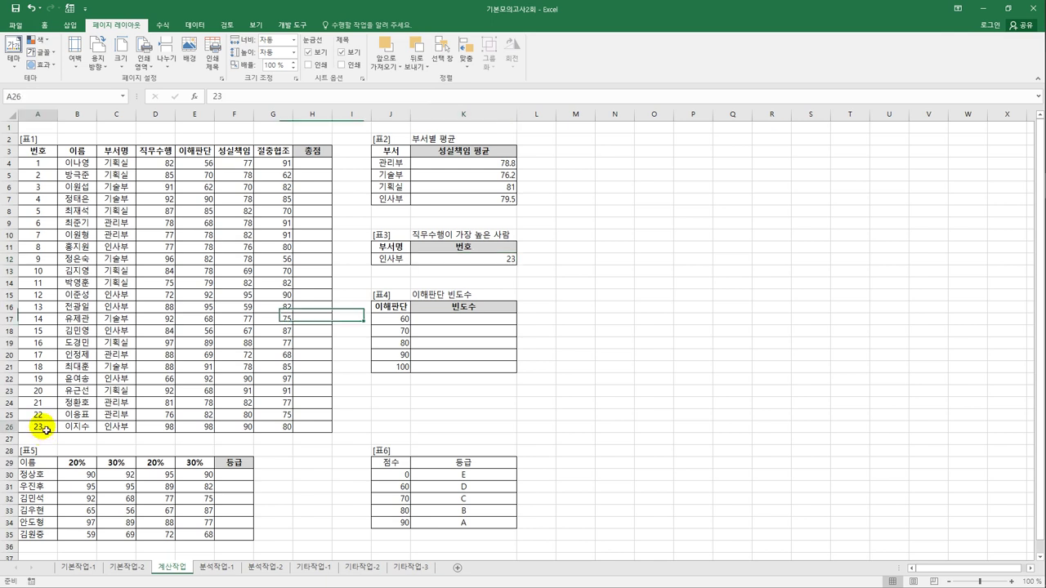
click(124, 426)
click(160, 427)
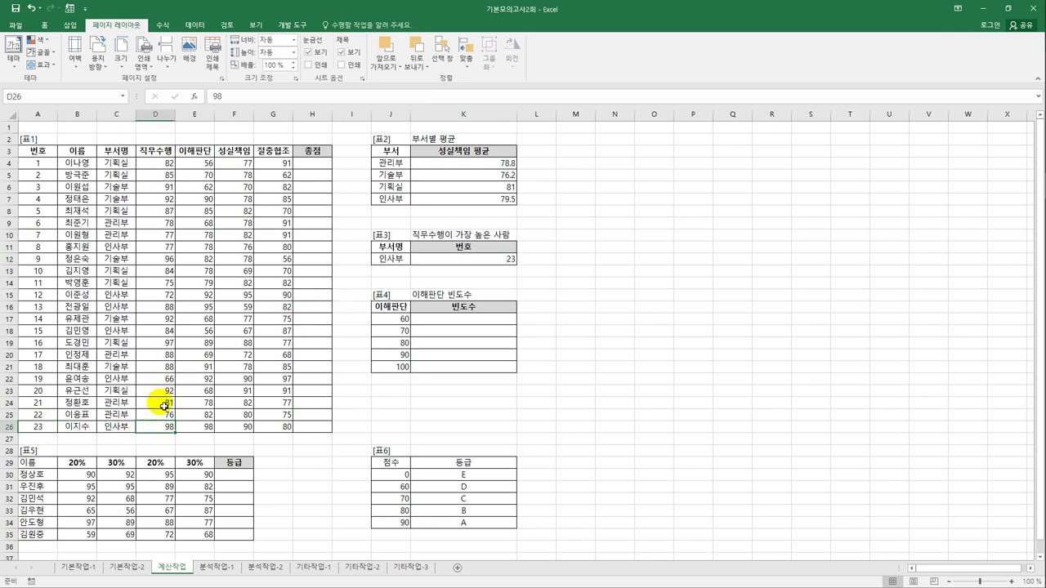
click(57, 431)
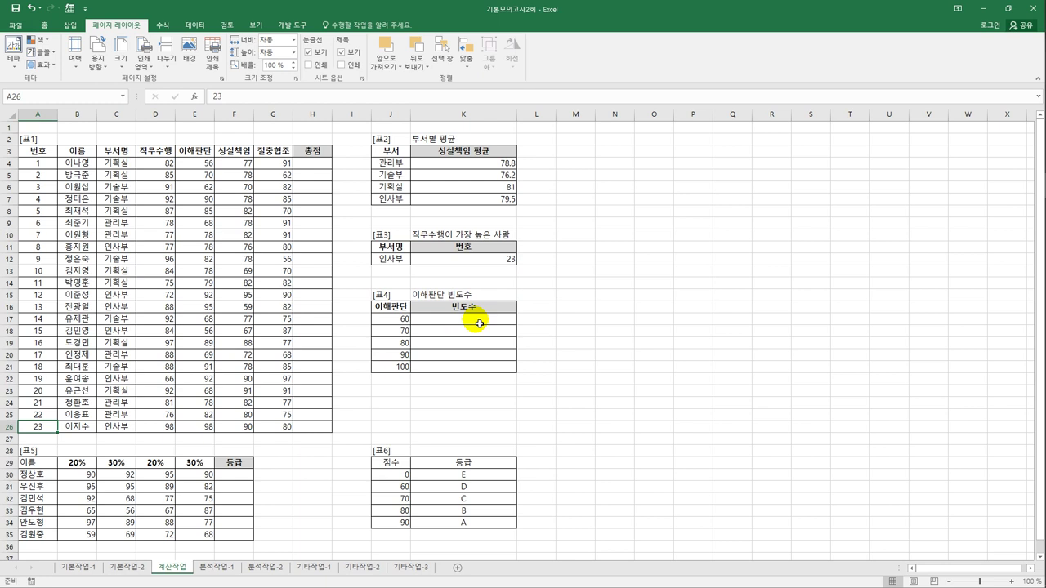
Fill K17:K21 of [표4] with a FREQUENCY array formula using data E4:E26 and bins J17:J21.
drag(480, 324, 484, 370)
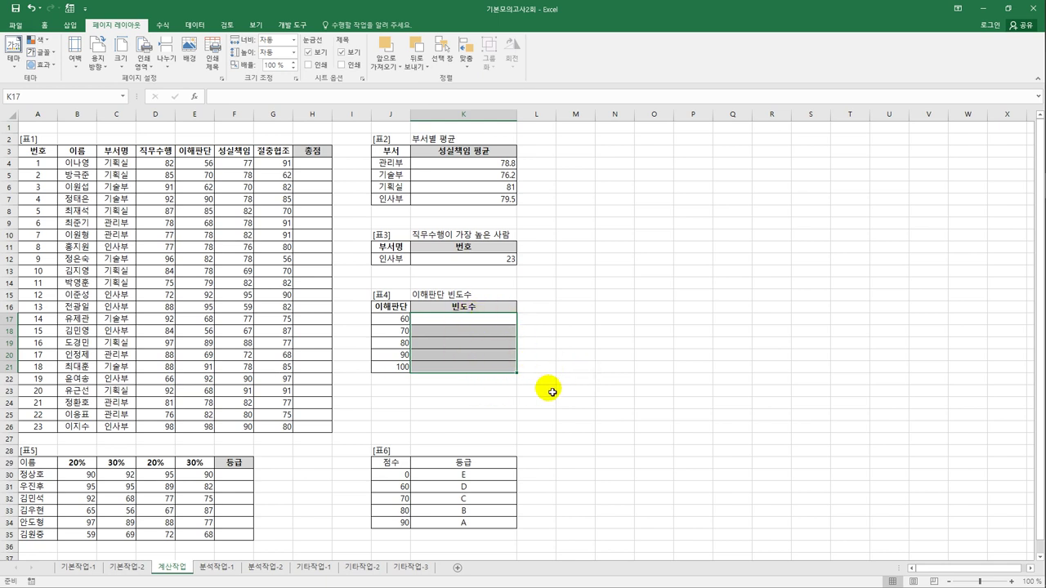
text(=fr)
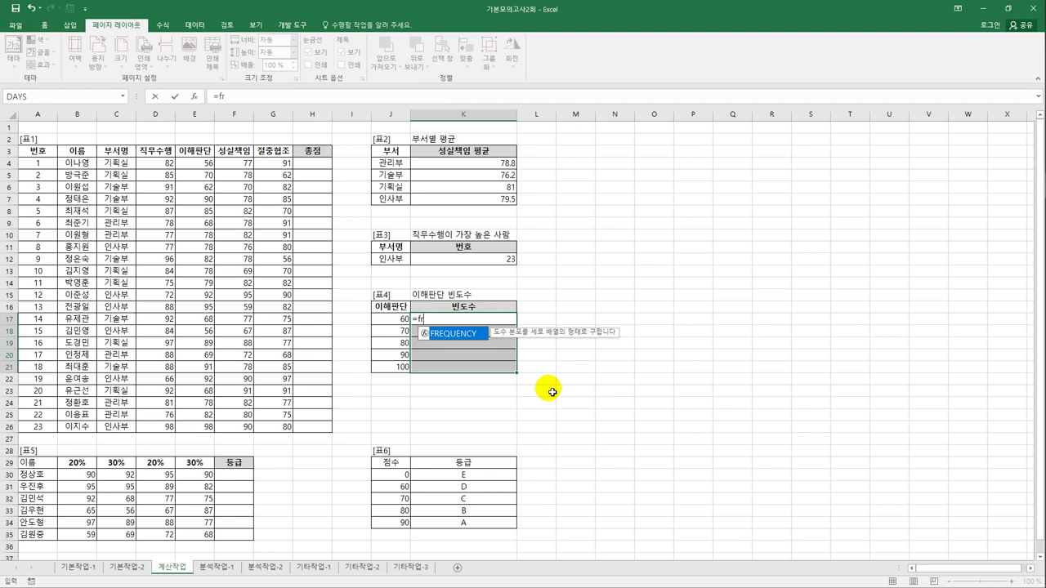
key(Tab)
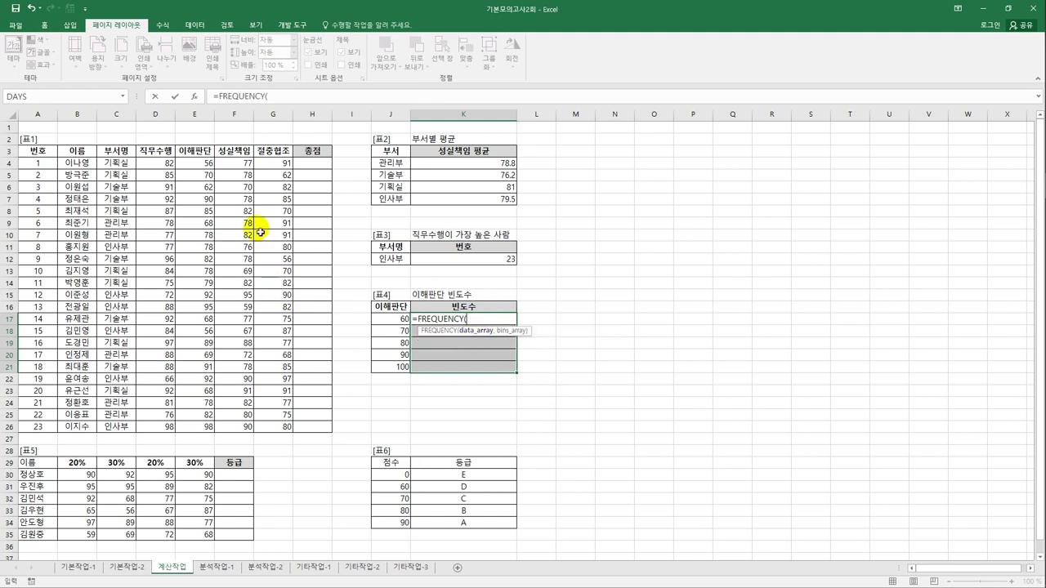
drag(196, 163, 201, 427)
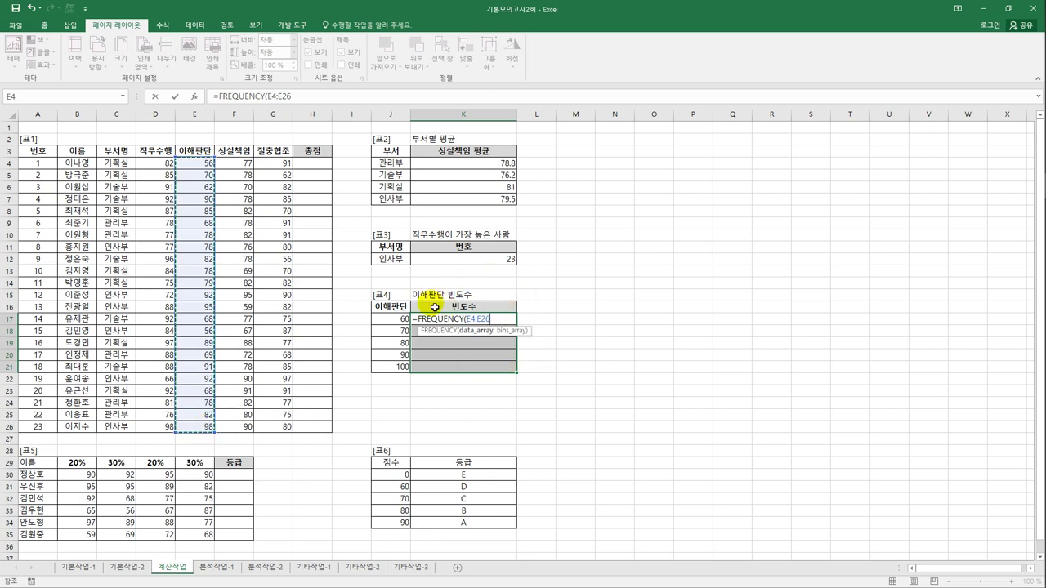
text(,)
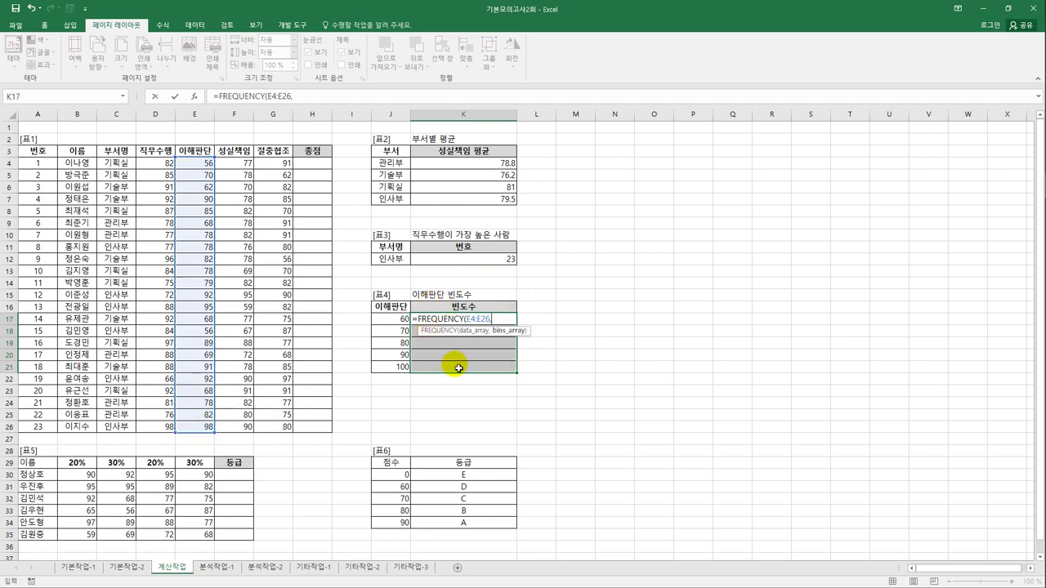
drag(401, 319, 404, 368)
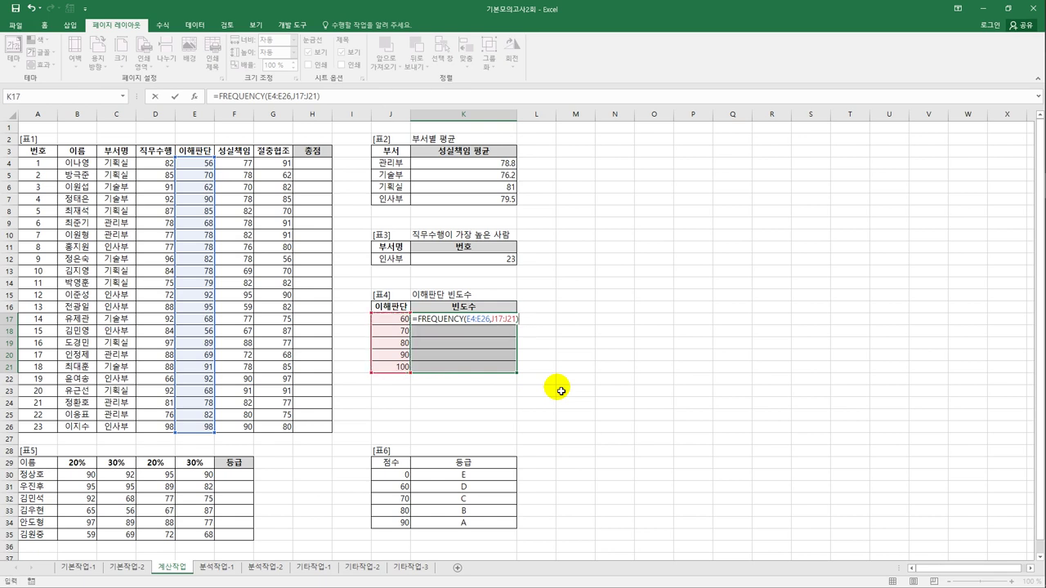
key(ctrl+shift+Return)
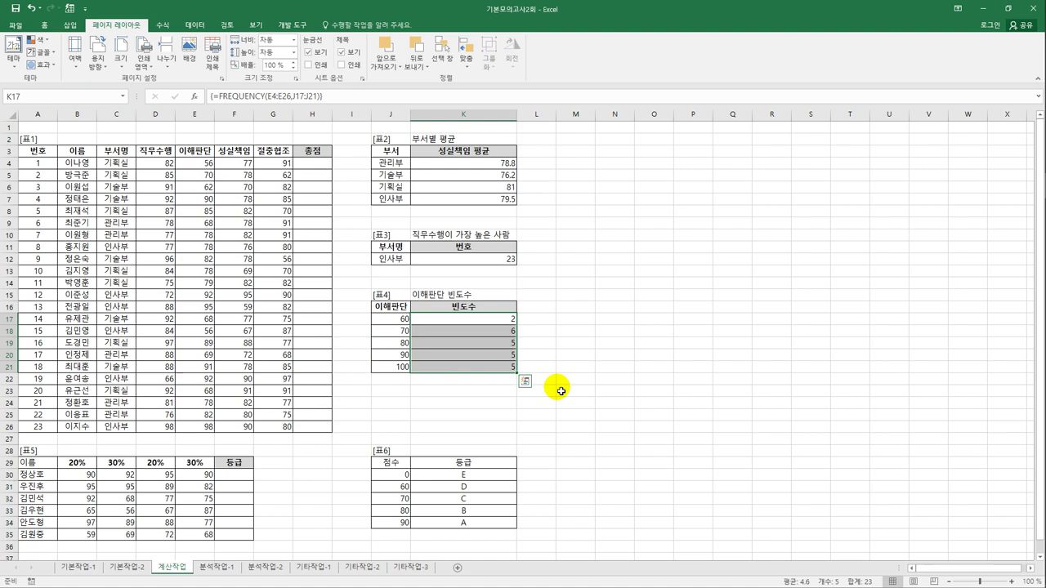
Wrap the K17:K21 FREQUENCY array formula in TEXT with the format "0명" and re-enter it as an array formula.
click(214, 96)
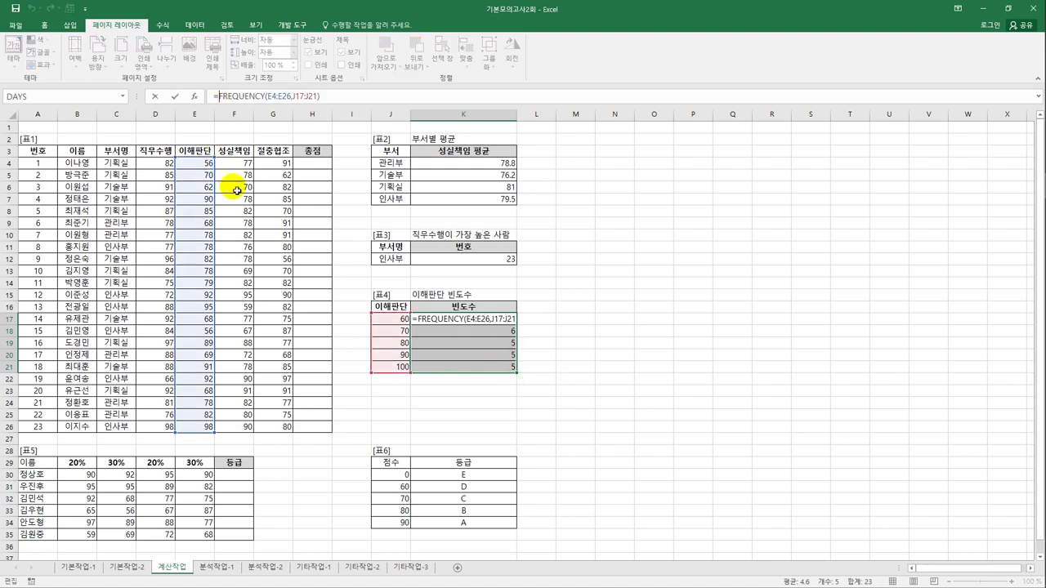
text(TEXT()
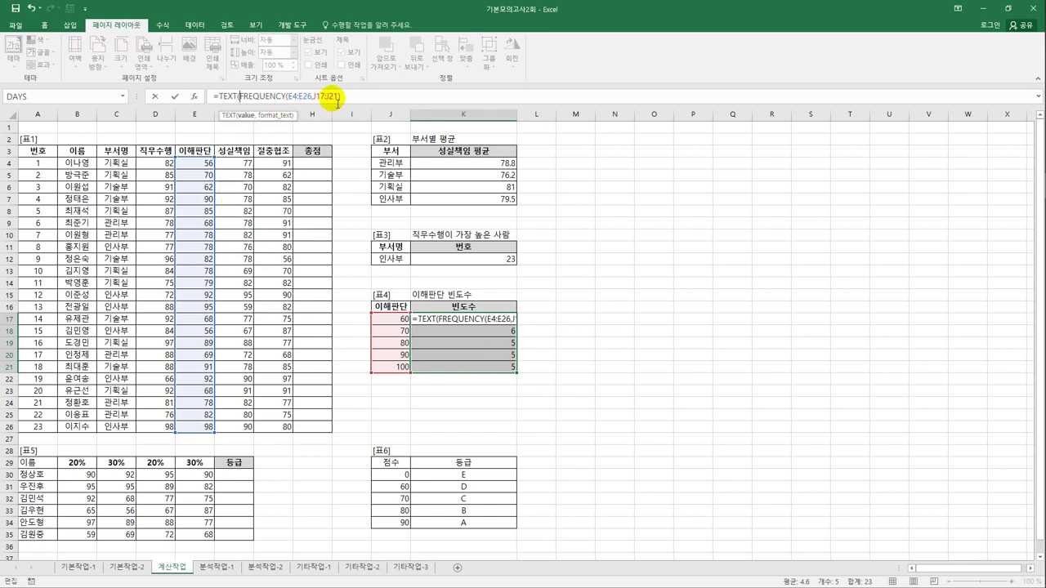
click(347, 96)
text(,)
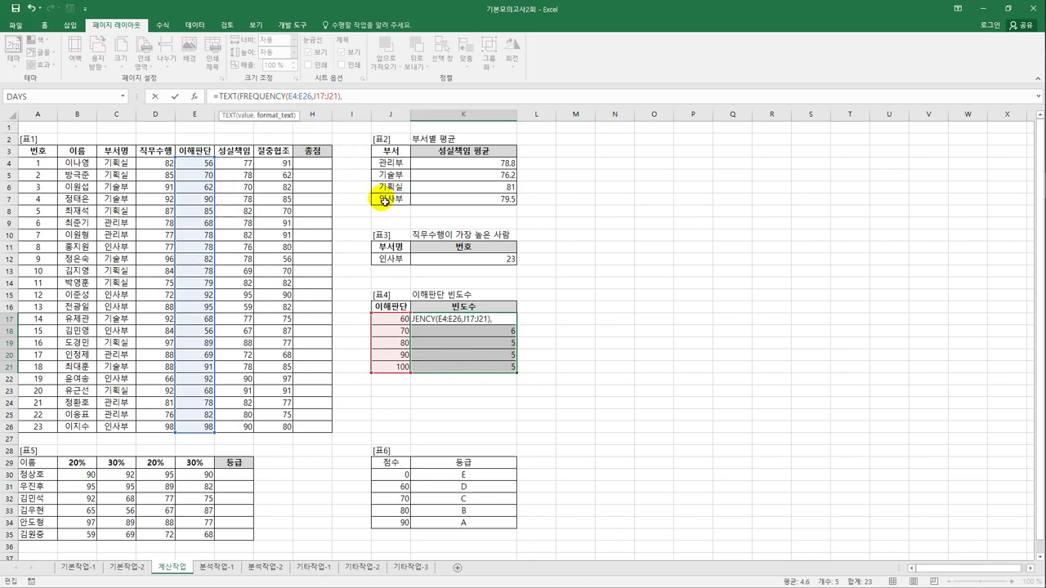
text("0a)
text(명")
text())
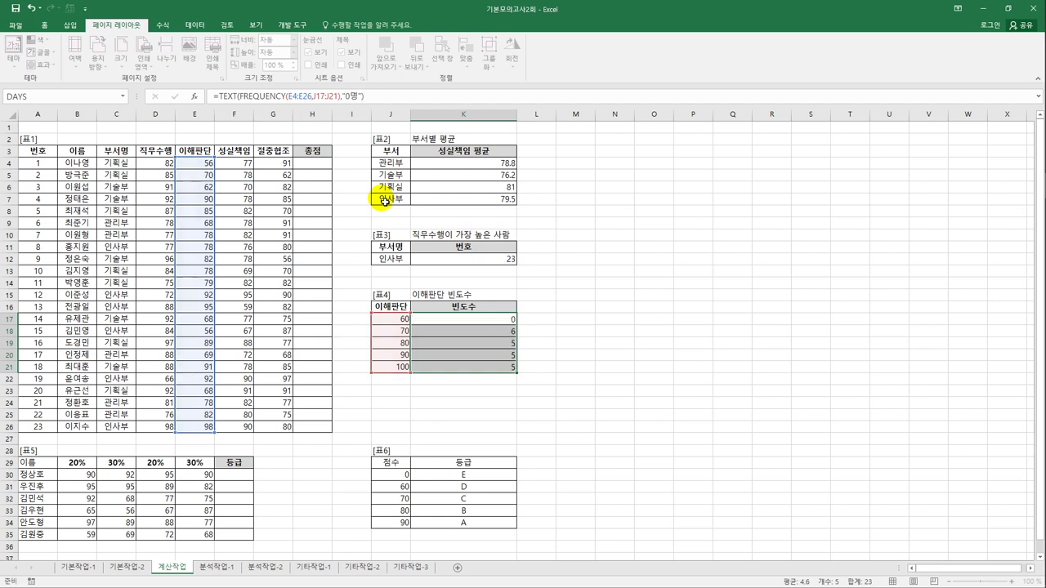
key(ctrl+shift+Return)
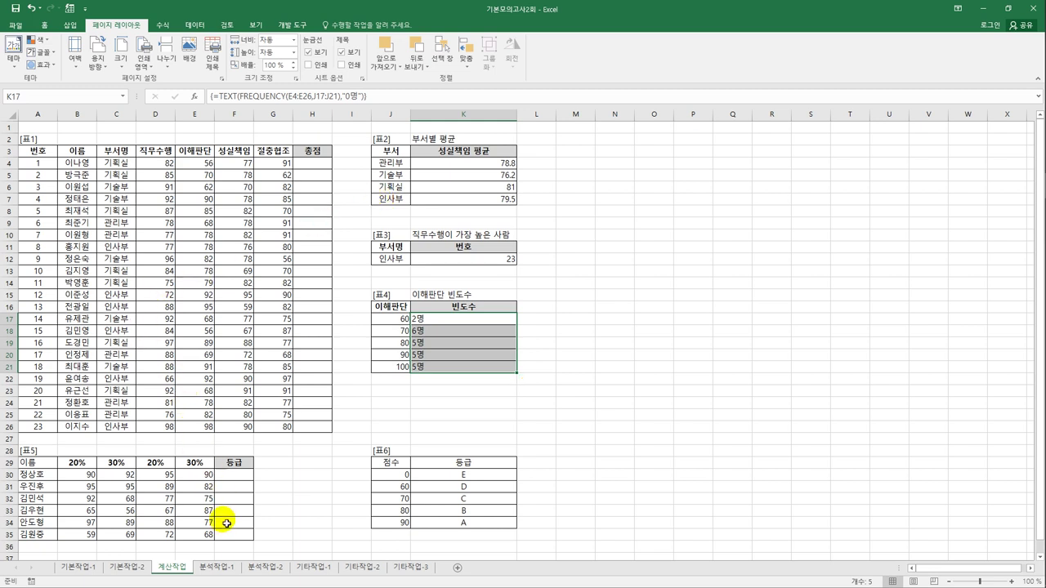
drag(232, 476, 238, 540)
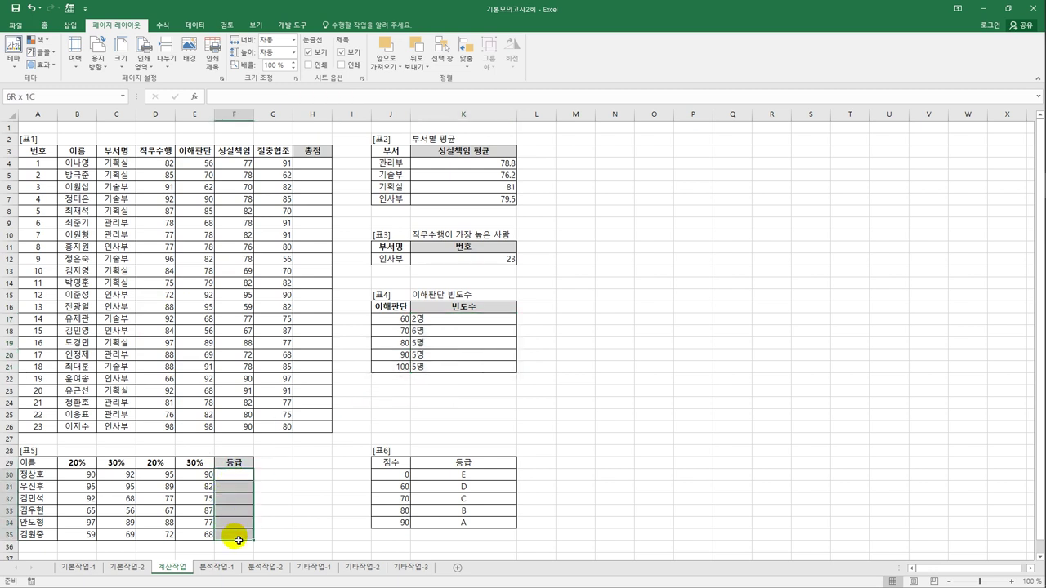
drag(237, 540, 237, 540)
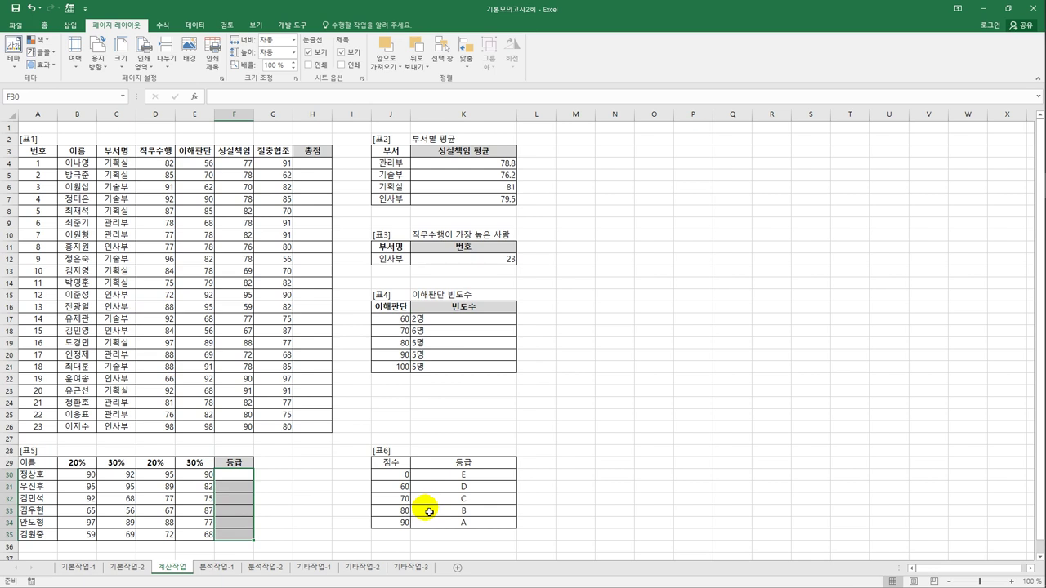
drag(77, 475, 195, 480)
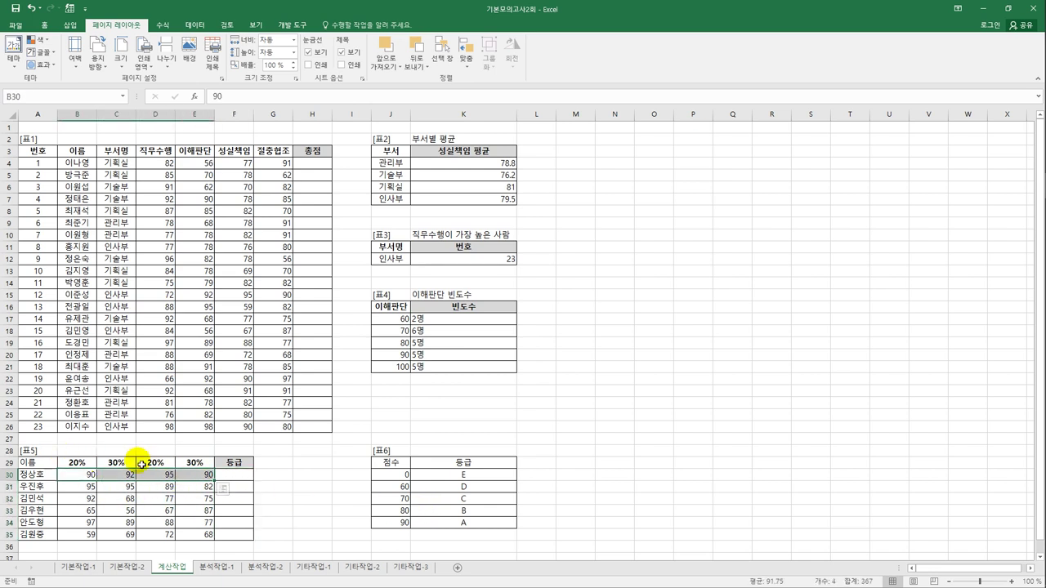
Begin a SUMPRODUCT formula in F30 of [표5] with the scores B30:E30 as the first array.
click(229, 477)
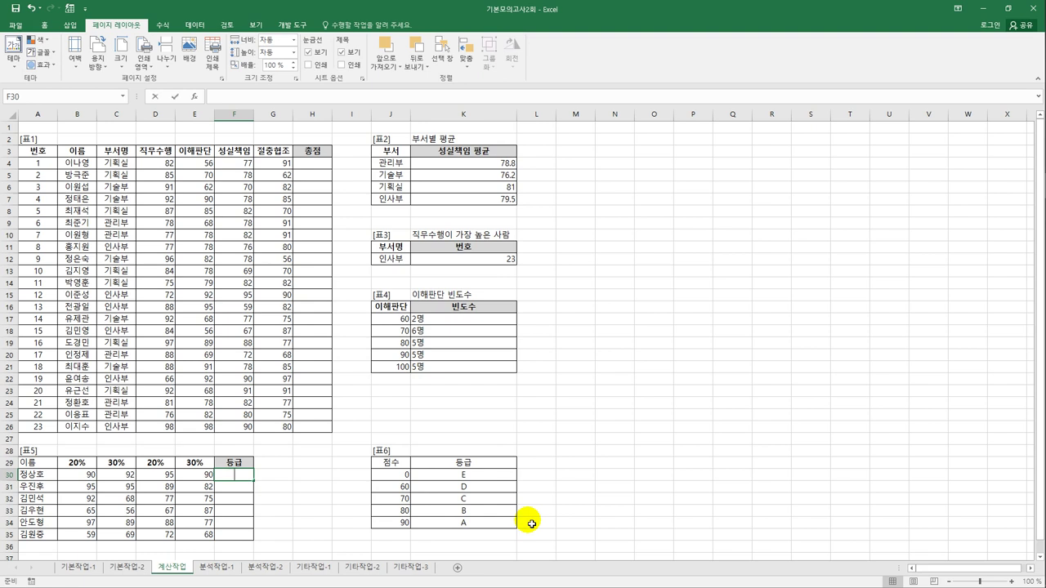
text(=)
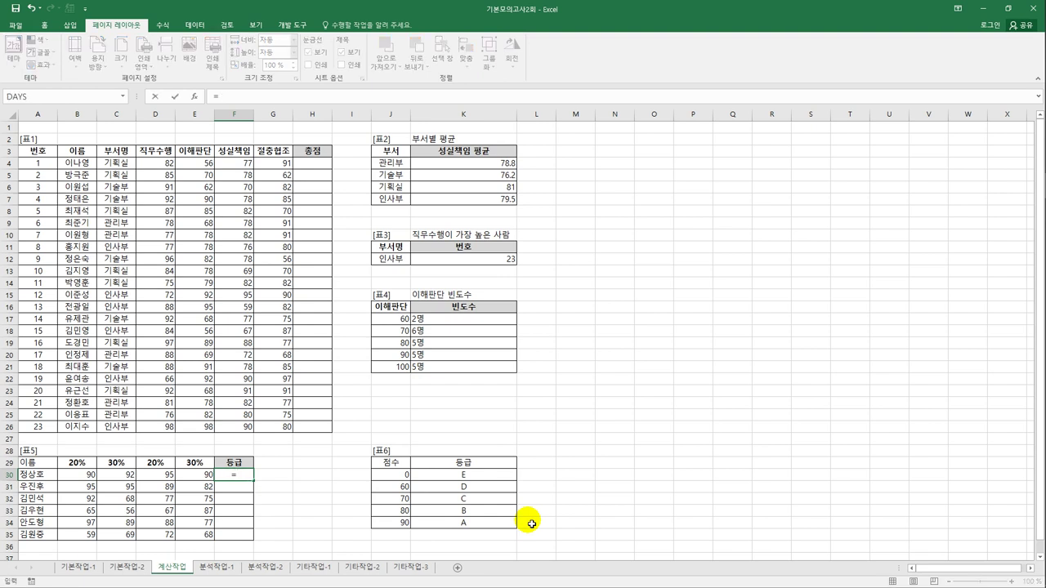
text(sum)
key(Down)
key(Down)
key(Down)
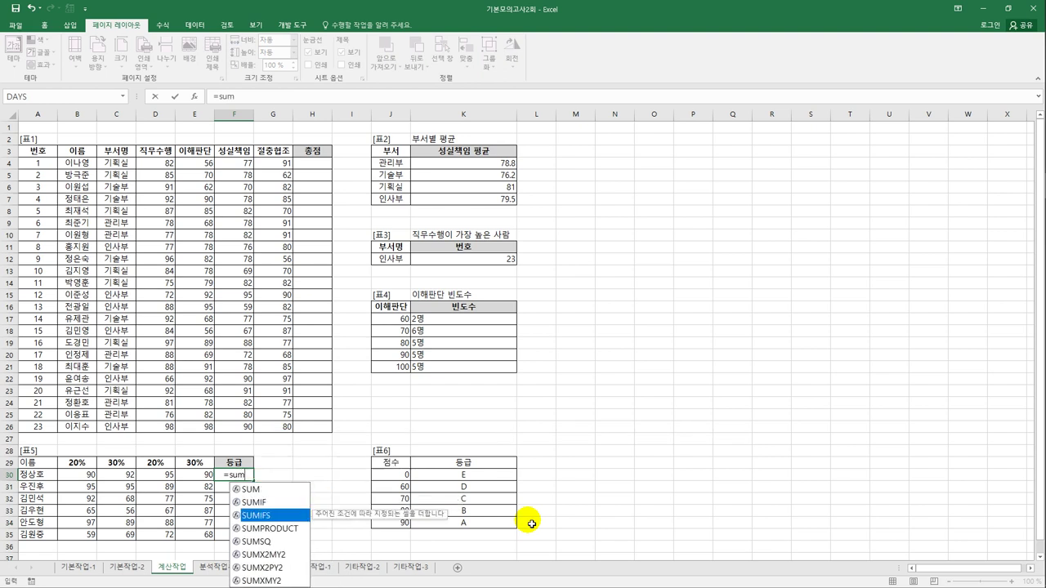
key(Tab)
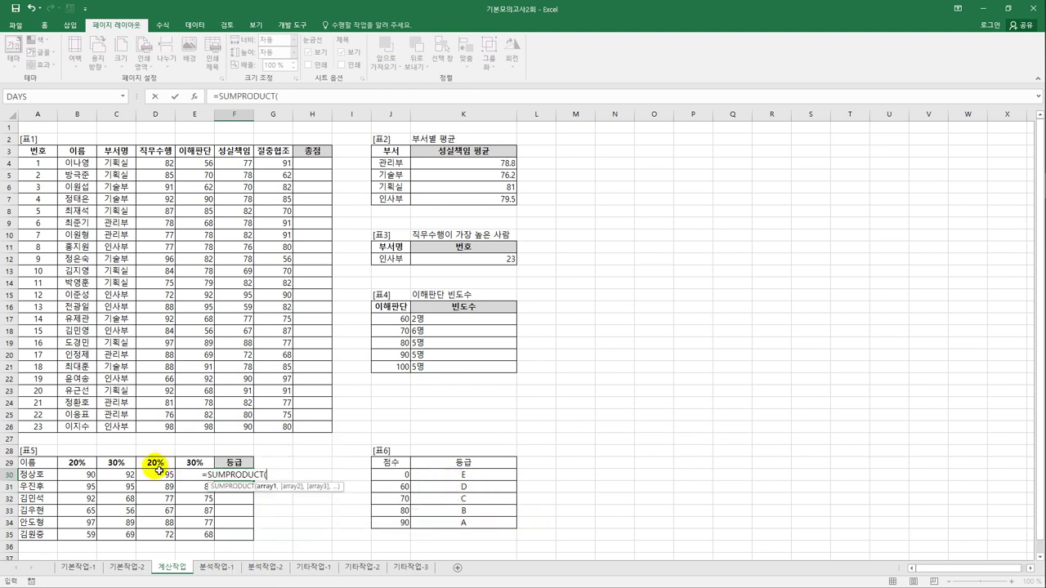
drag(78, 474, 191, 483)
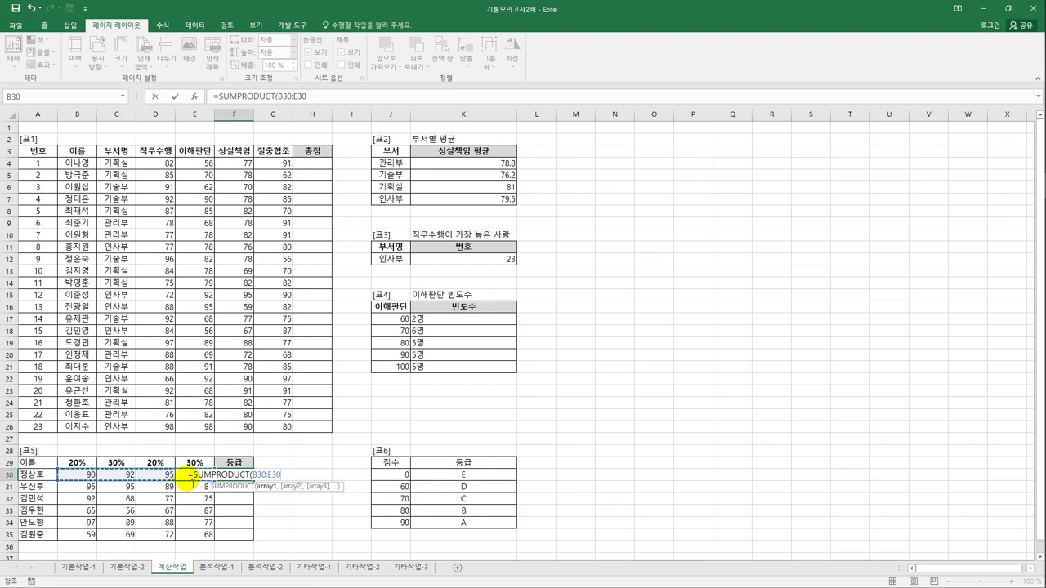
text(,)
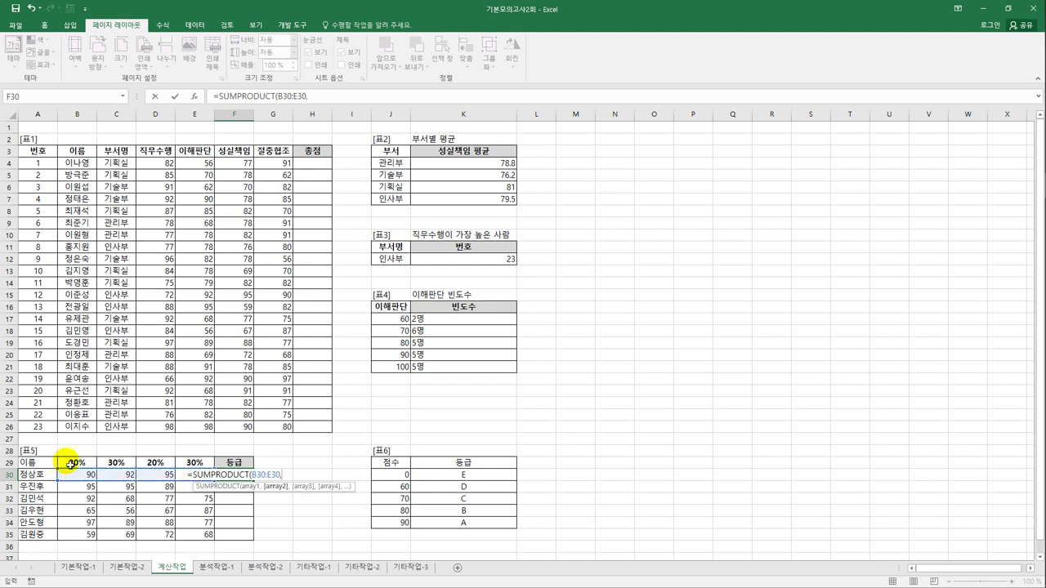
Use the absolute weight range $B$29:$E$29 as the second SUMPRODUCT array and enter the formula in F30.
drag(61, 464, 195, 464)
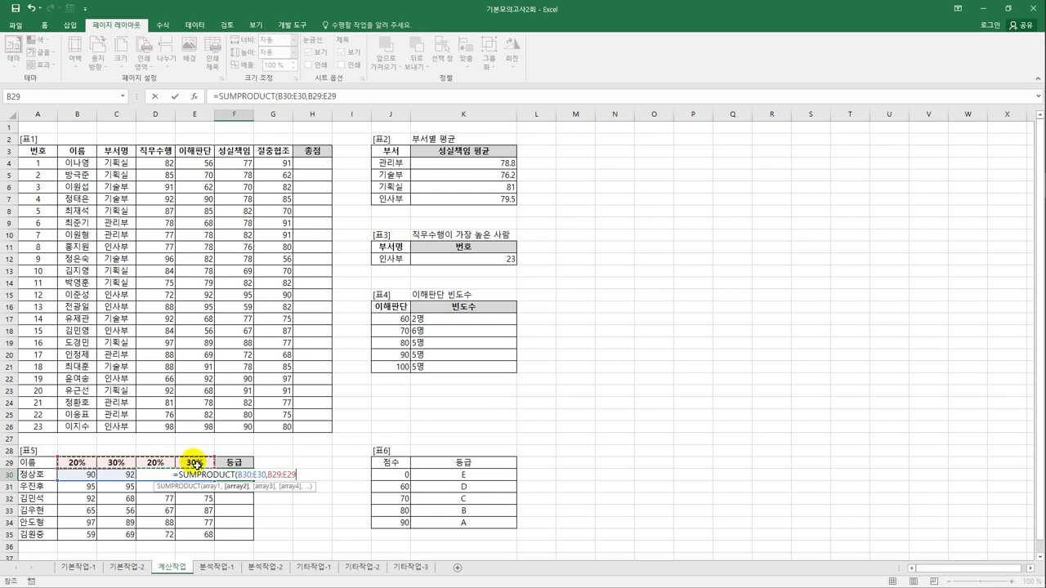
key(F4)
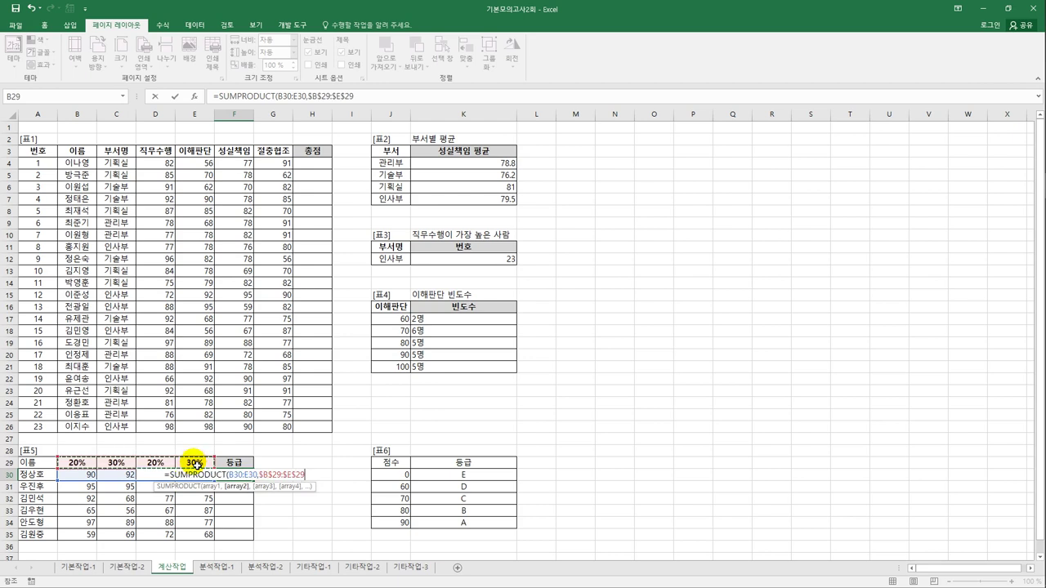
text())
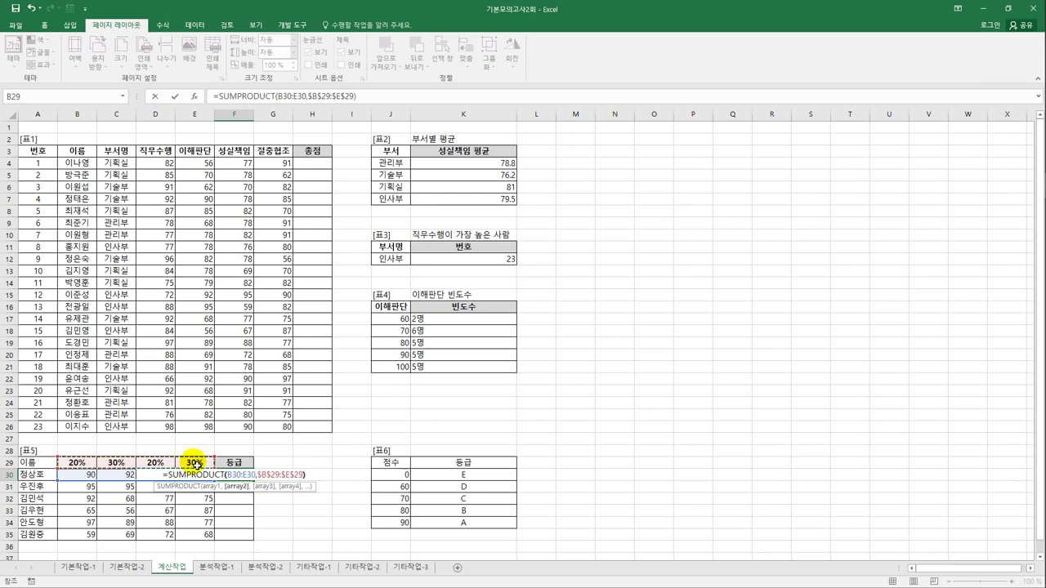
key(ctrl+Return)
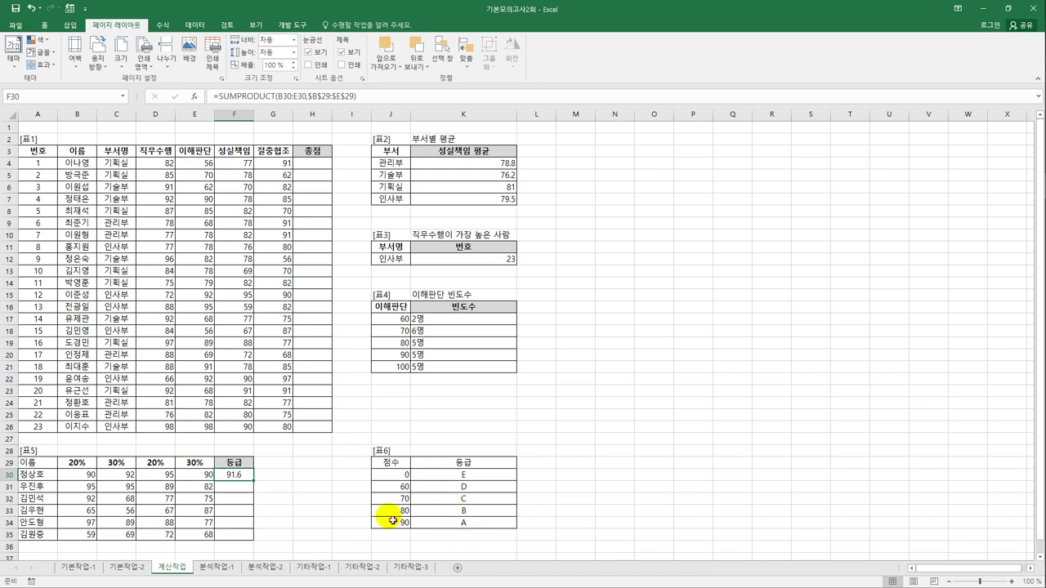
Fill the F30 SUMPRODUCT formula down through F35 and check the weighted scores.
drag(255, 482, 250, 535)
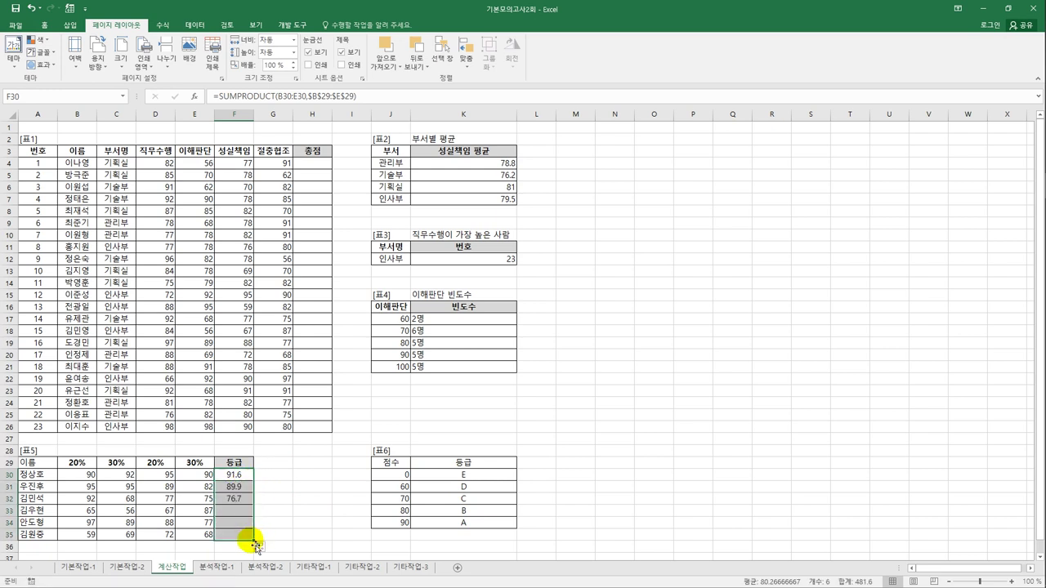
click(241, 494)
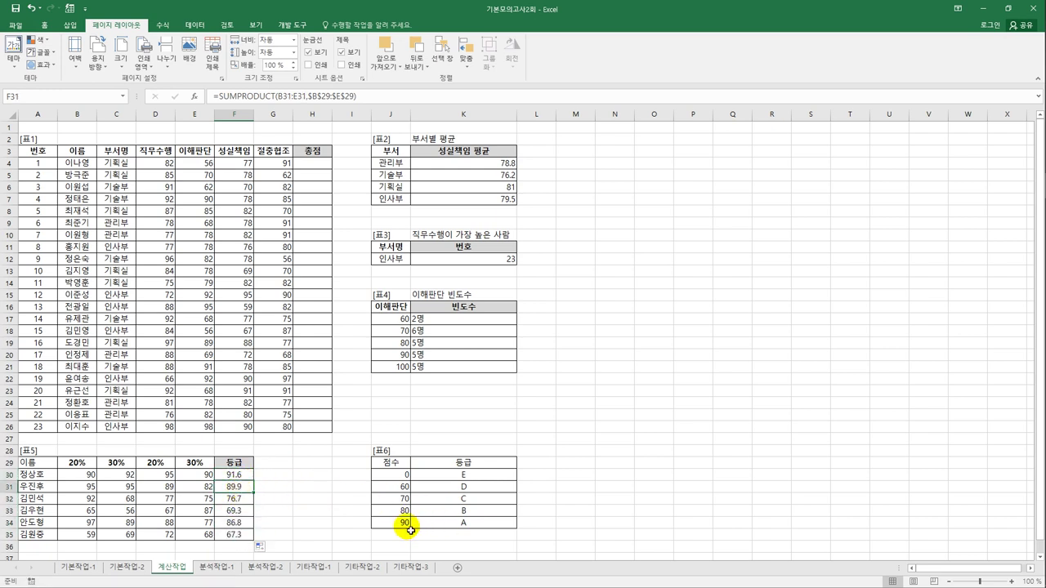
click(249, 480)
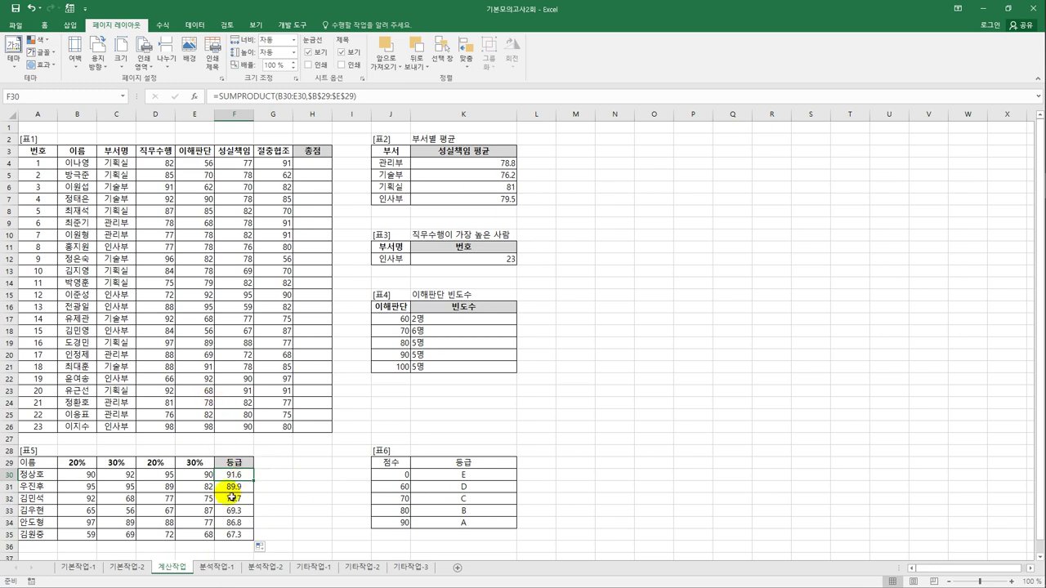
Wrap the SUMPRODUCT in F30 in a VLOOKUP so that it serves as the lookup value.
click(215, 98)
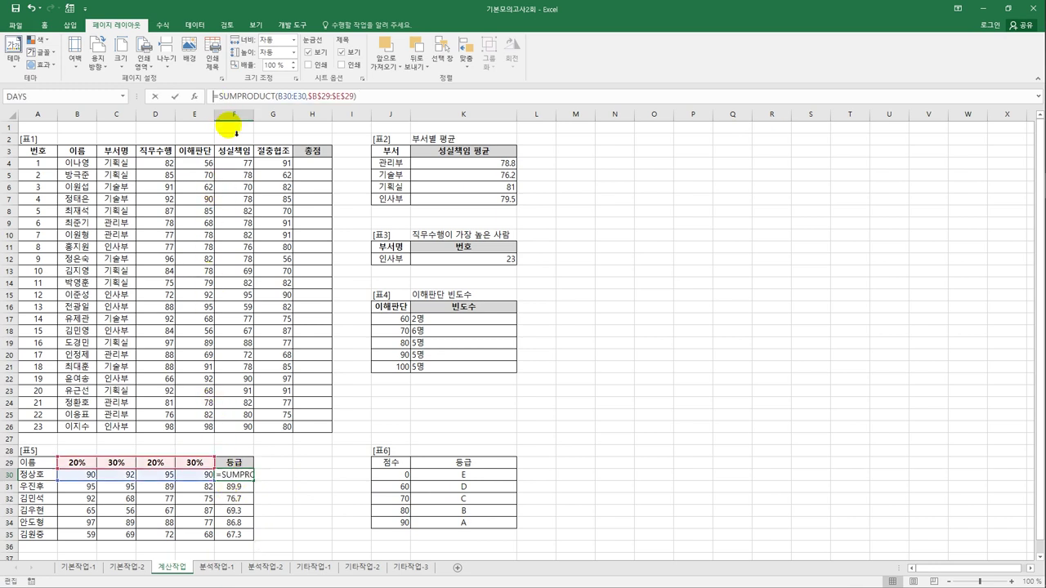
click(215, 96)
text(VLOOKUP()
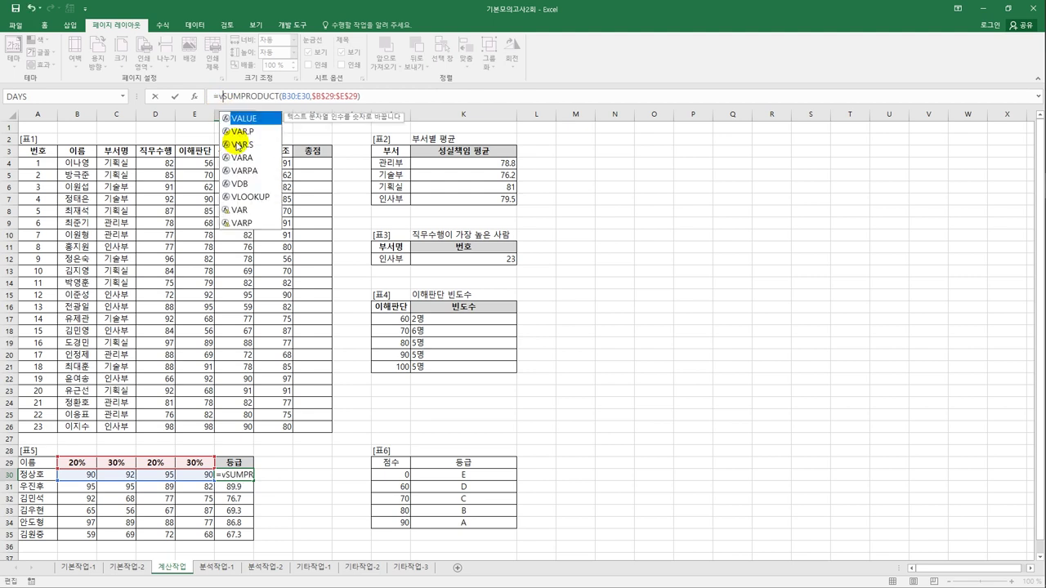
click(427, 99)
text(,)
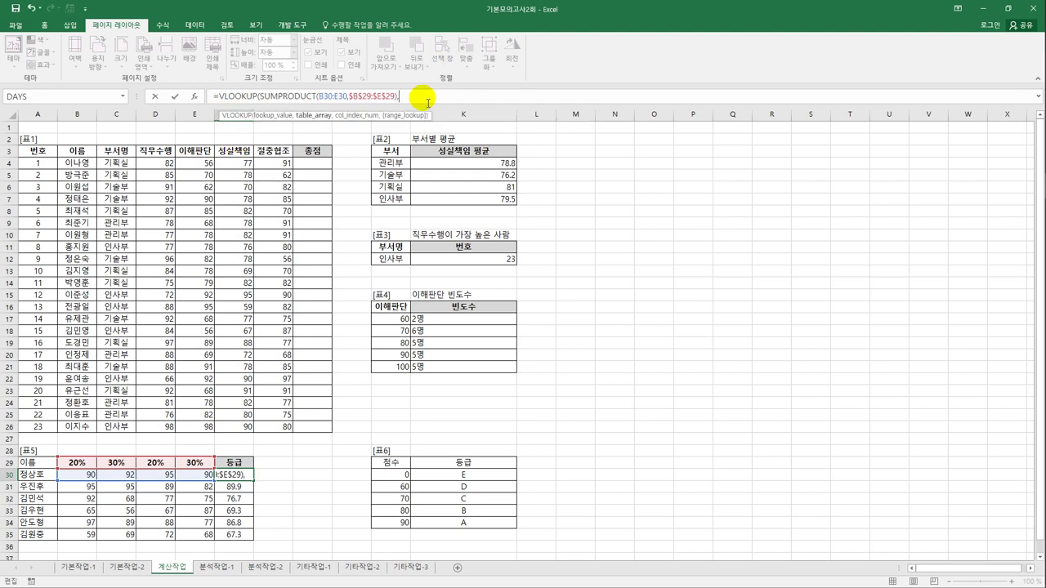
Complete the F30 VLOOKUP with table array $J$30:$K$34 and column 2, and fill it down through F35.
drag(394, 474, 431, 525)
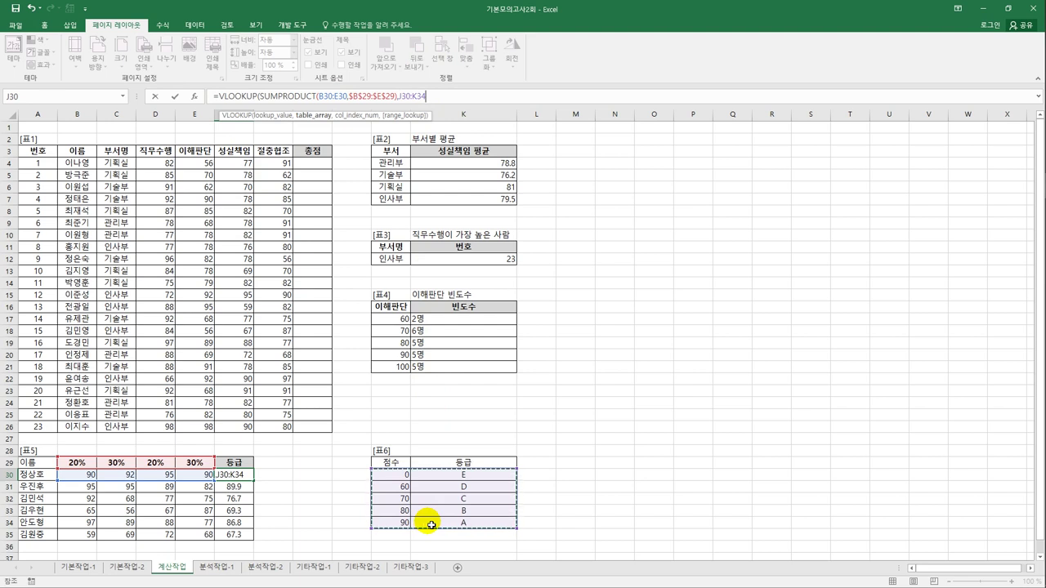
key(F4)
text(,)
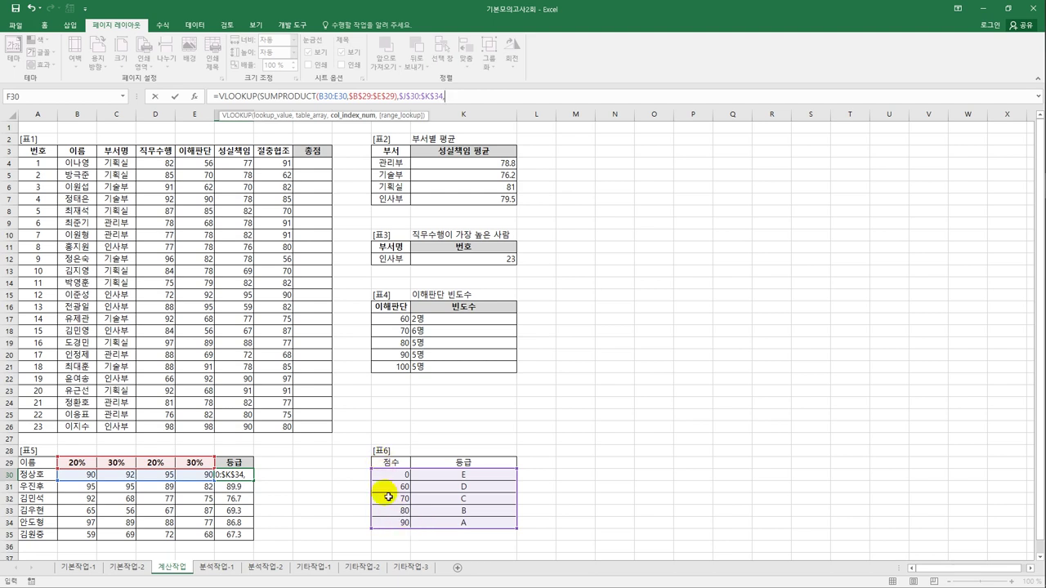
text(2)
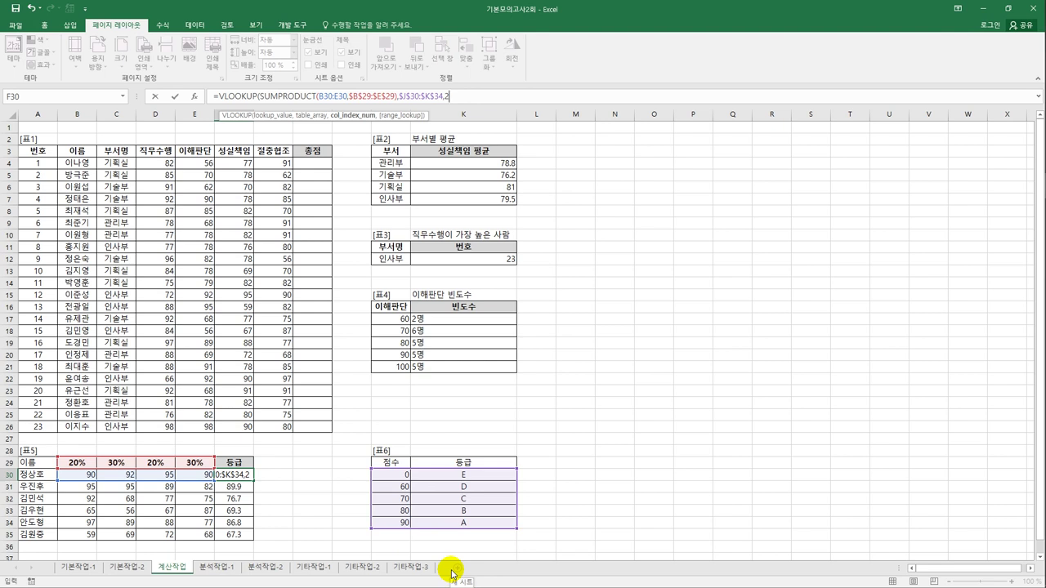
text())
key(ctrl+Return)
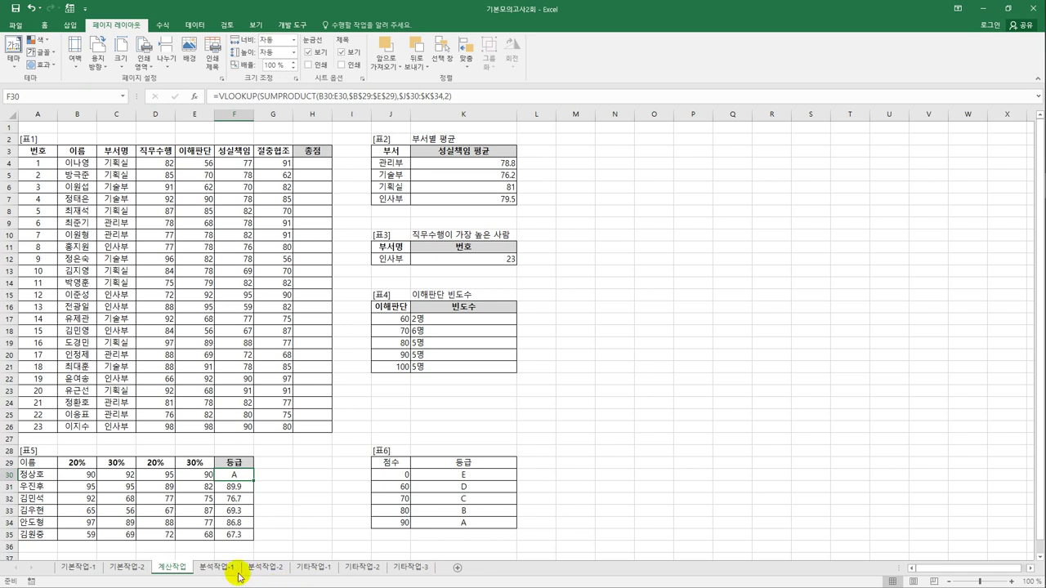
drag(255, 482, 258, 541)
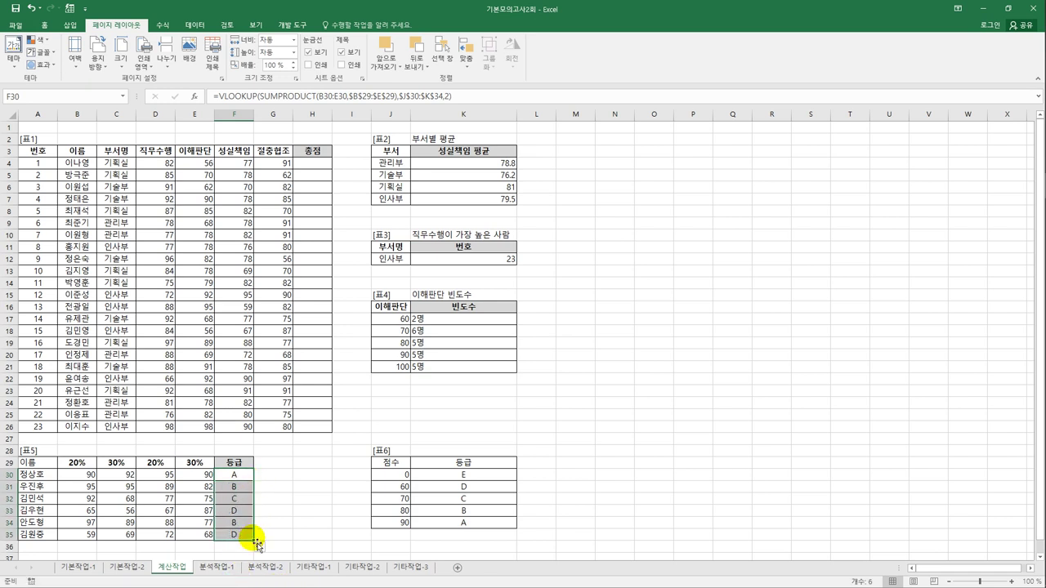
Select H4 in the 총점 column of [표1], open the Visual Basic editor and insert a new module.
click(313, 169)
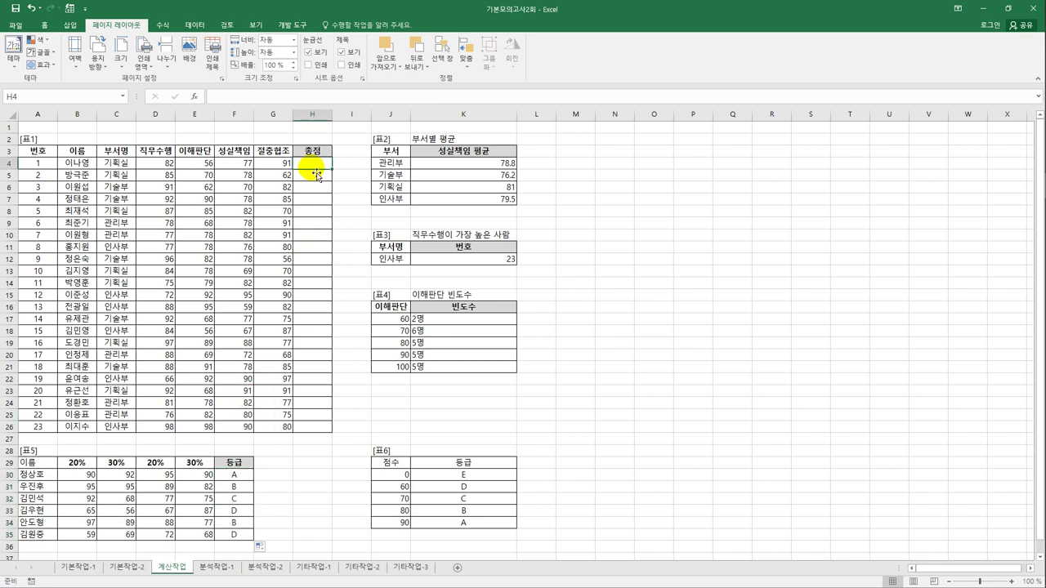
click(296, 26)
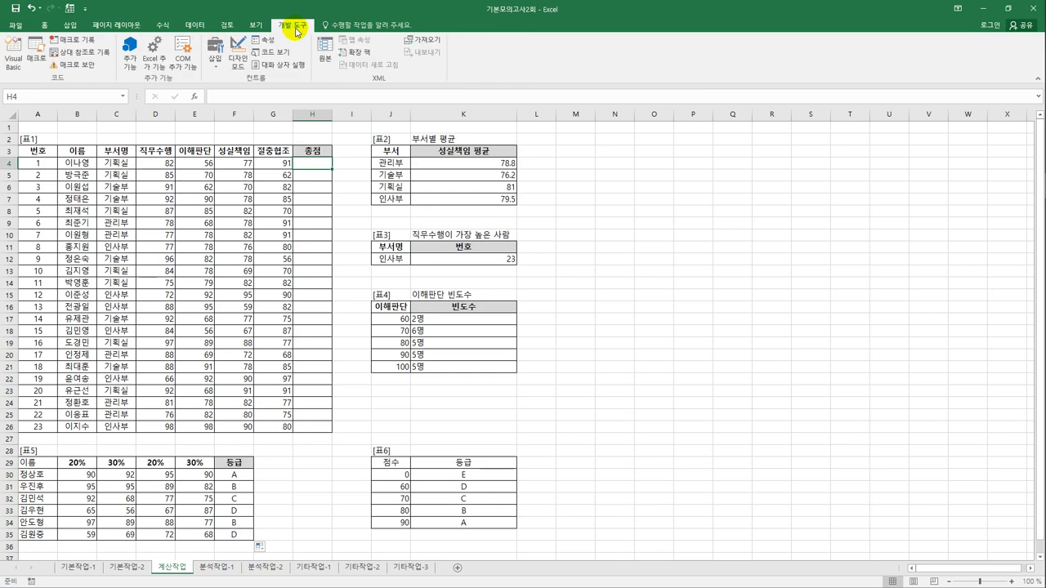
click(18, 70)
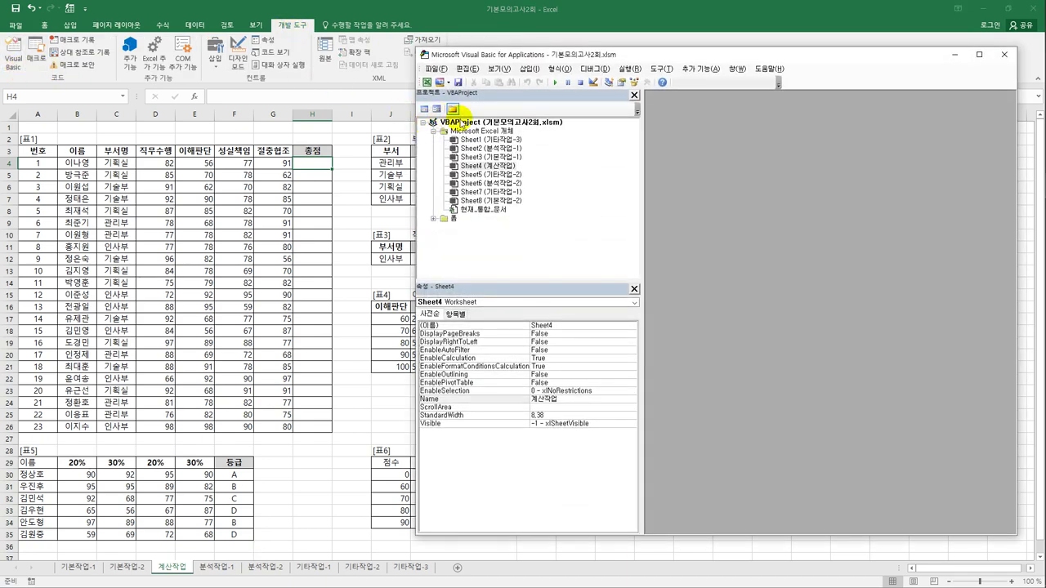
click(528, 69)
click(541, 105)
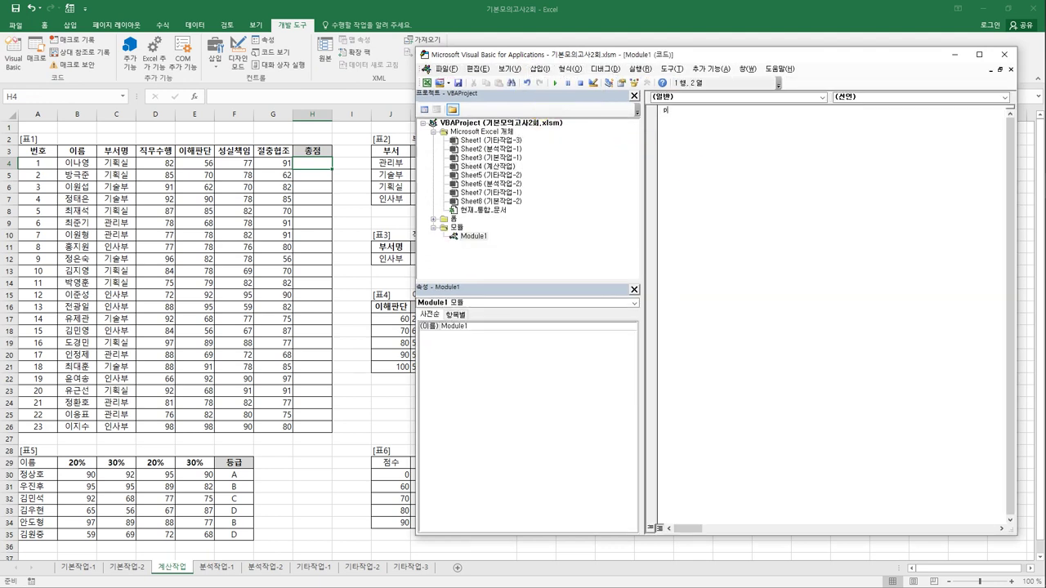
Declare the public function fn총점(직무수행, 이해판단, 성실책임, 절충협조) in the new module.
text(public function fn총점(직무수행, 이해판)
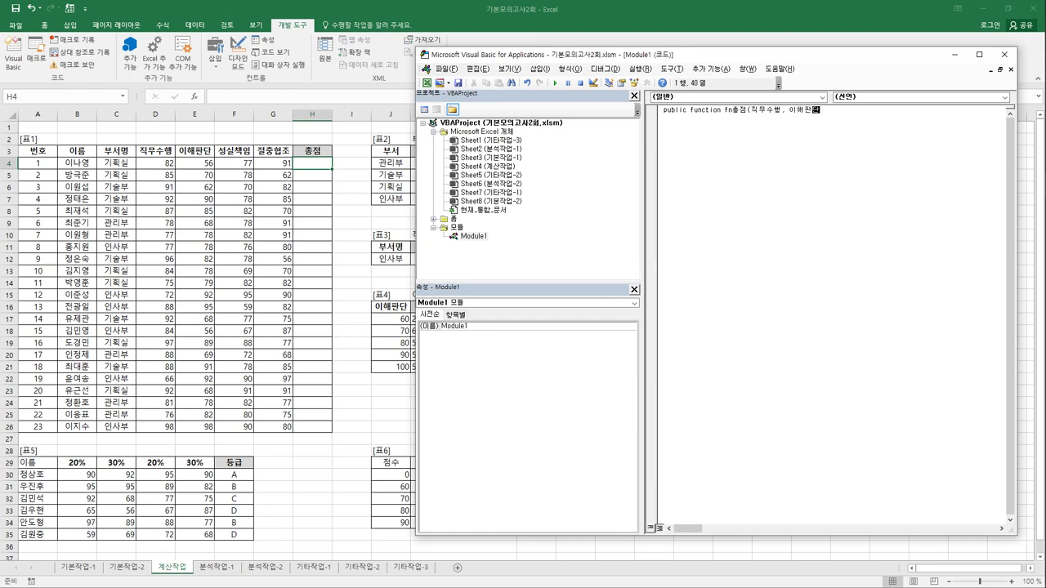
text(단, 성실책임, 절충협조))
key(Return)
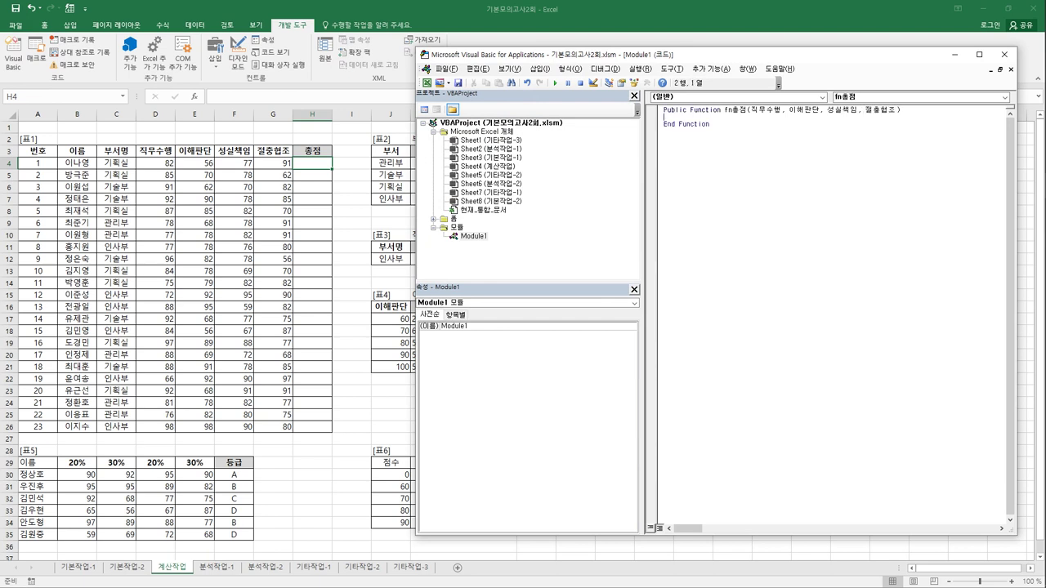
In the function body, set fn총점 = 직무수행 * 0.2 + 이해판단 * 0.3 + 성실책임 * 0.2 + 절충협조 * 0.3.
key(Return)
key(Tab)
text(fn총점 = 직무수행 * 0.2)
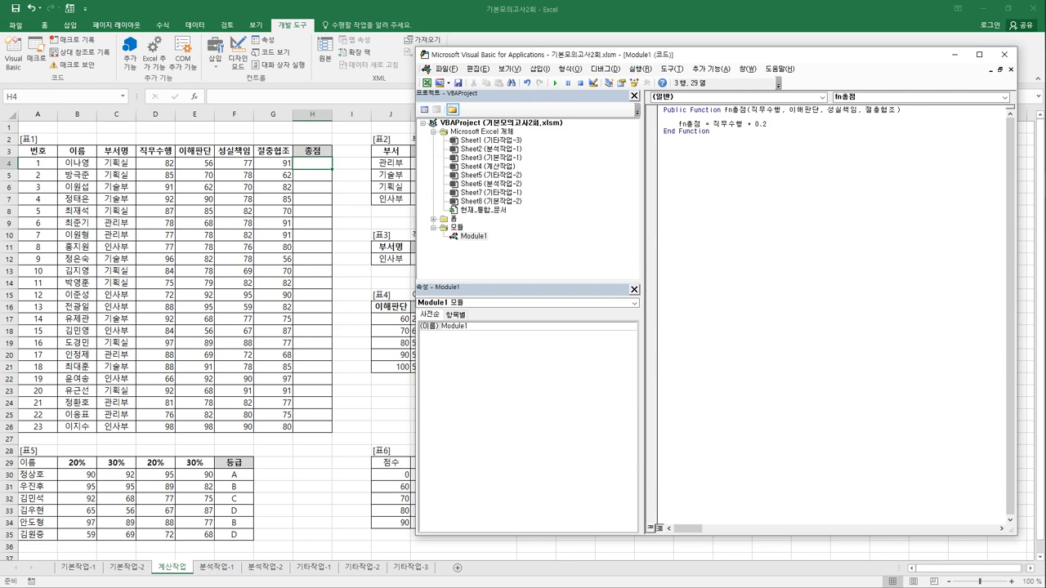
text( + 이해판단 + 0.3 + 성실책임 +)
text( 0.2 + 절충협조 *)
text(0.3)
key(Return)
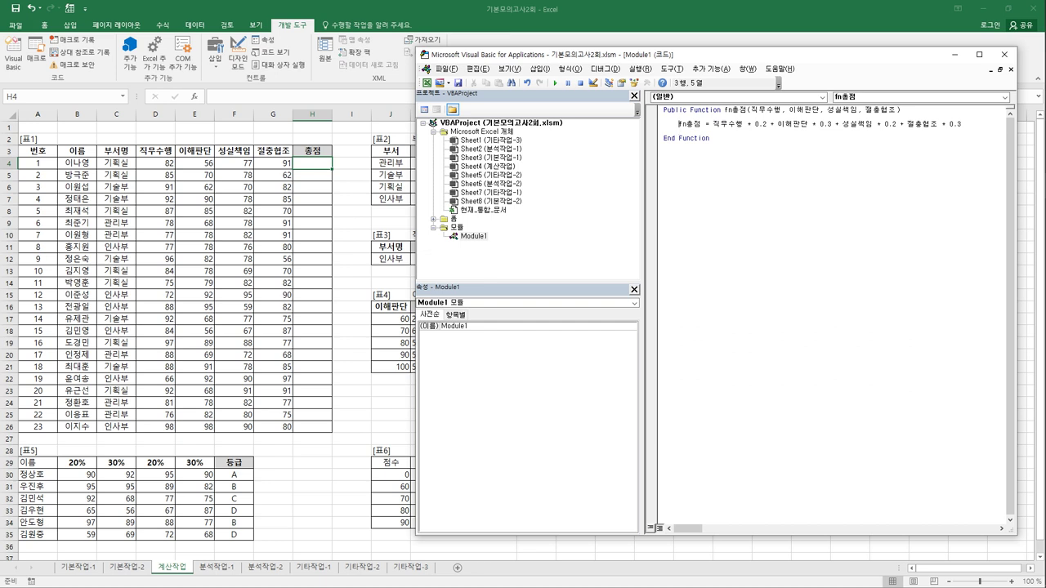
Above the weighted-sum line, add If 직무수행 < 60 Or 이해판단 < 60 Or 성실책임 < 60 Or 절충협조 < 60 Then.
key(Return)
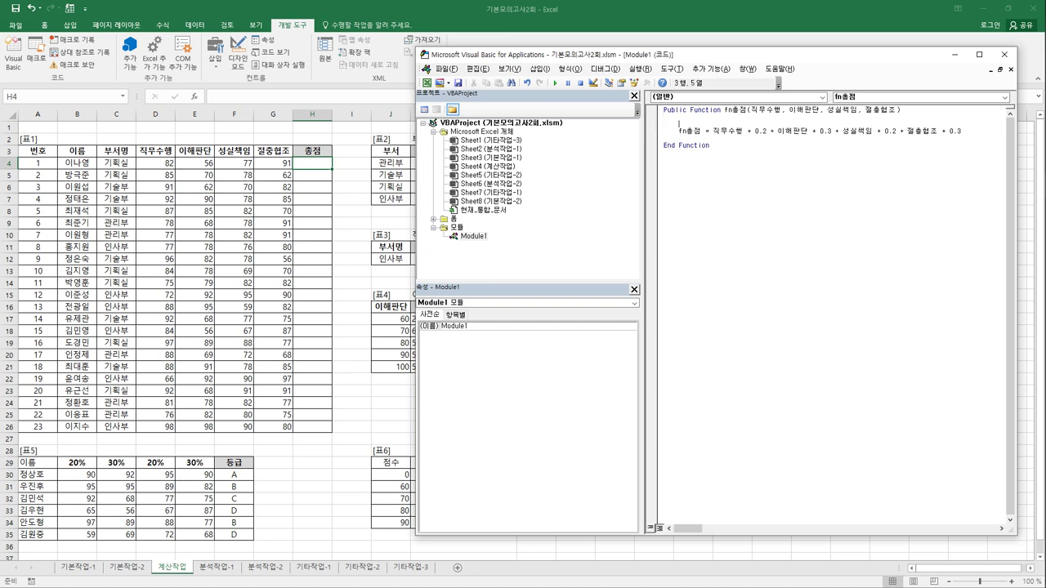
text(if 직무수행 )
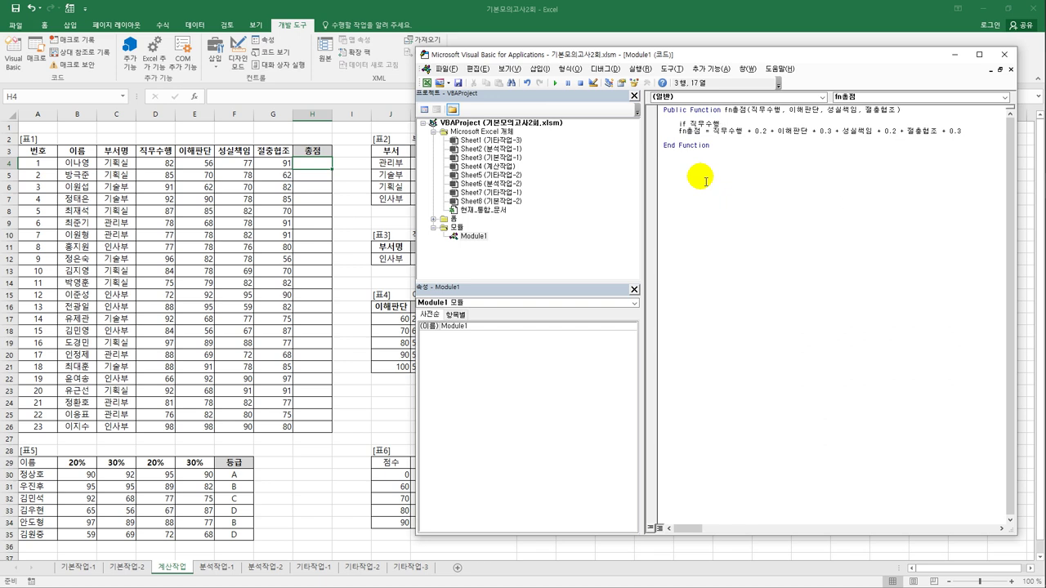
text(<60 )
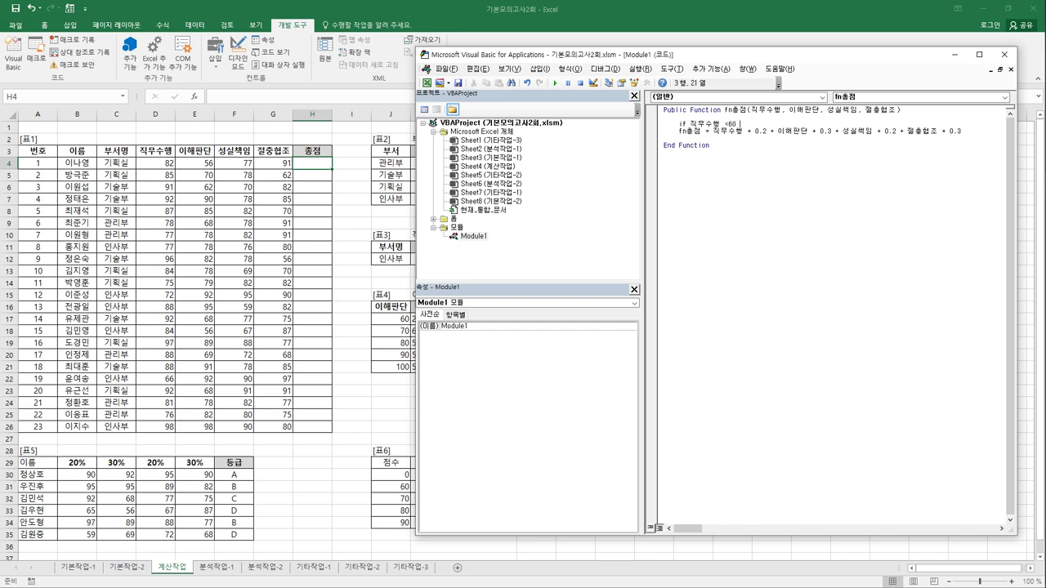
text(or 이해판단 < 60 or 성실책임 < 60 or 절충협조 )
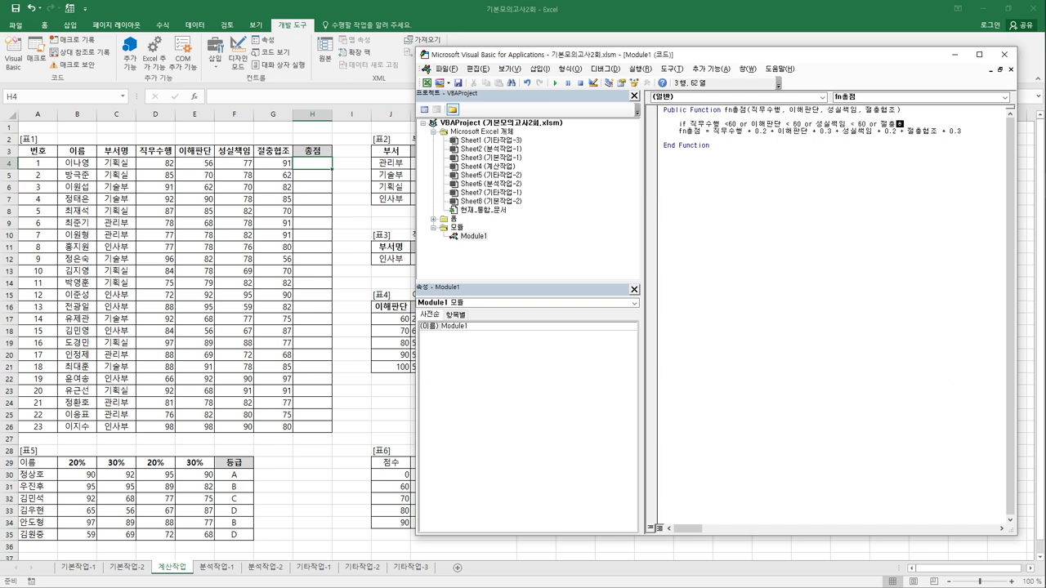
text(< 60 then)
Set fn총점 = 0 inside the If branch and place the indented weighted-sum line under an Else.
key(Return)
key(Tab)
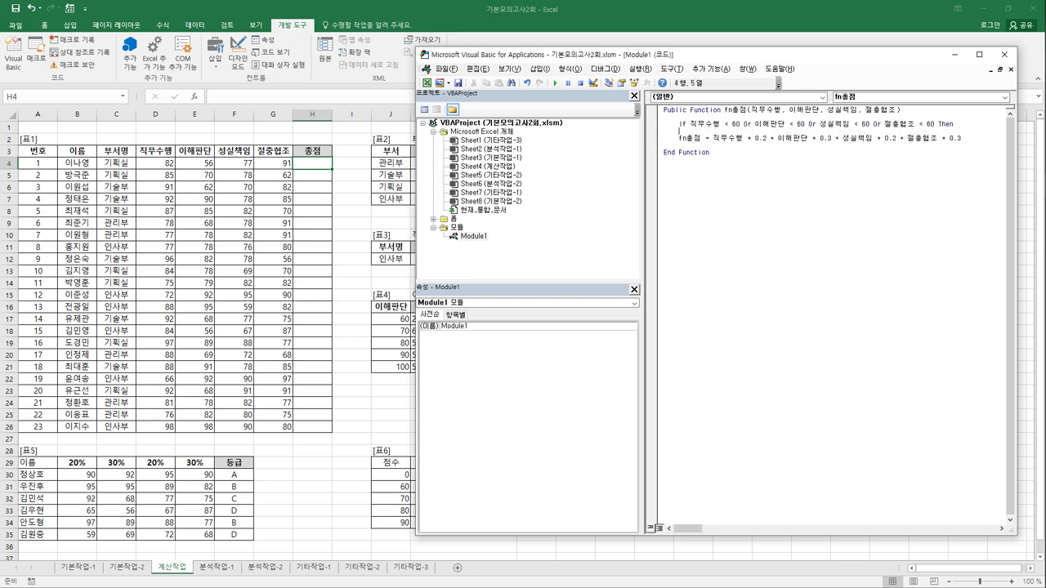
text(fn총점 = 0)
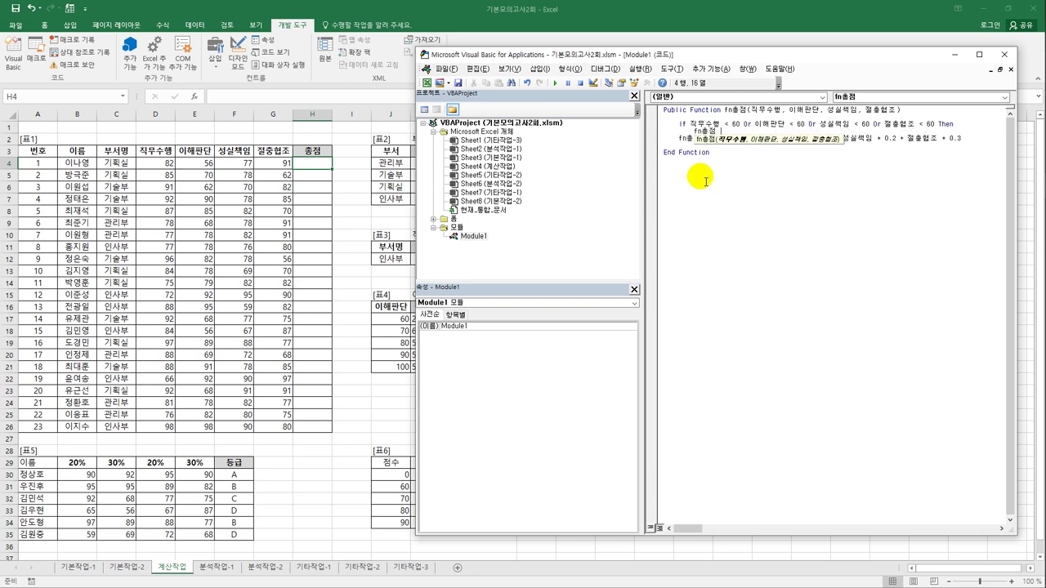
key(Return)
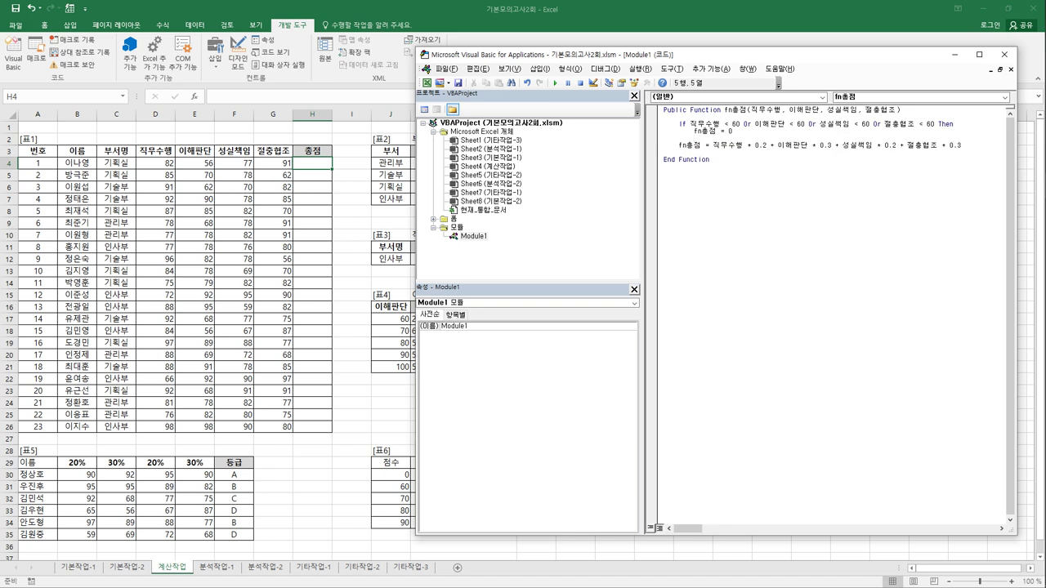
key(BackSpace)
text(else)
key(Tab)
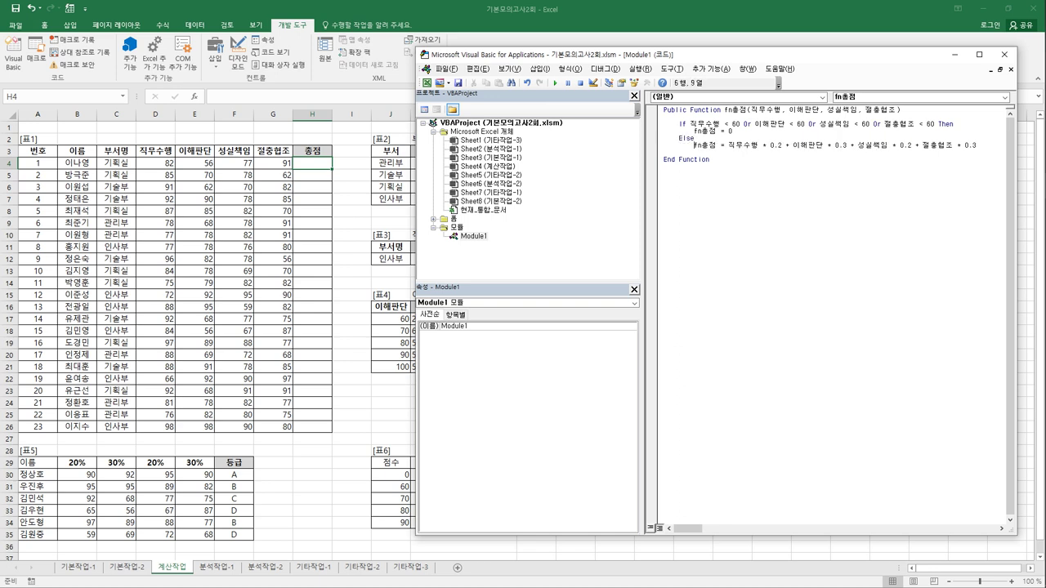
Close the conditional block with End If after the weighted-sum line and close the Visual Basic editor.
key(End)
key(Return)
text(ㄷ)
key(BackSpace)
key(Hangul)
text(end if)
key(Return)
click(1004, 55)
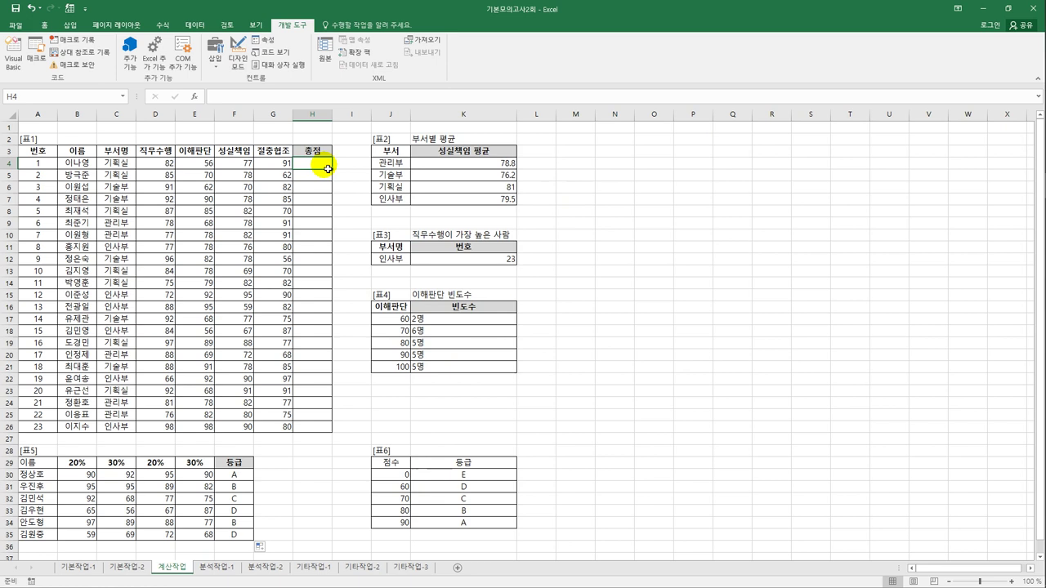
Insert the user-defined function fn총점 from the 사용자 정의 category into H4.
click(195, 96)
click(516, 193)
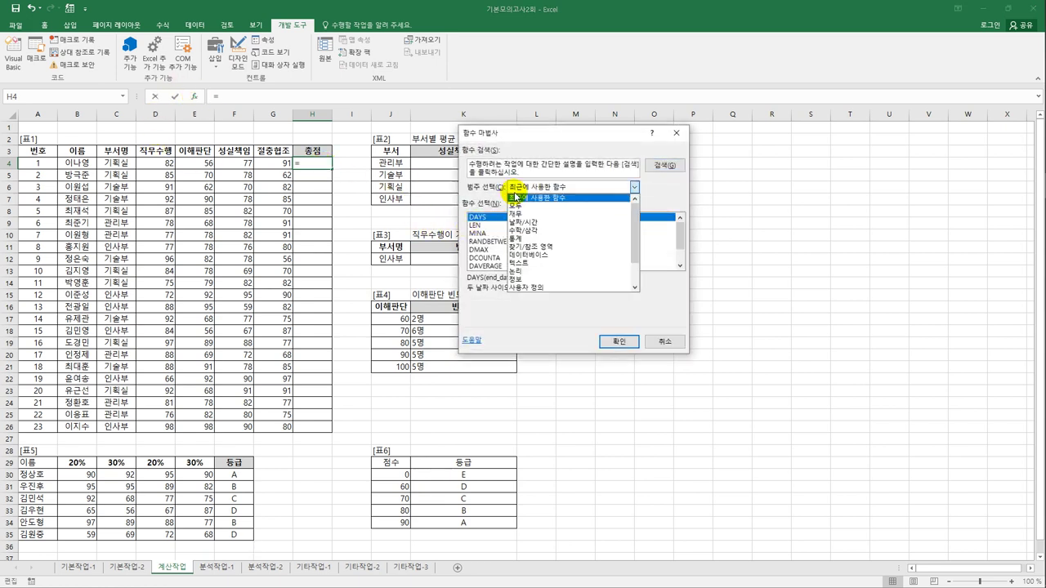
click(524, 287)
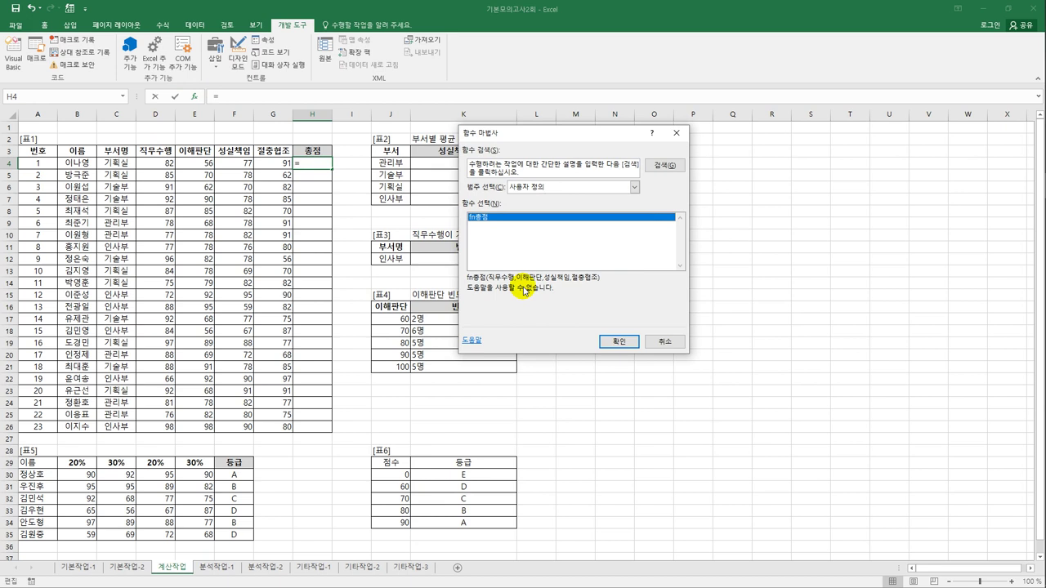
click(619, 341)
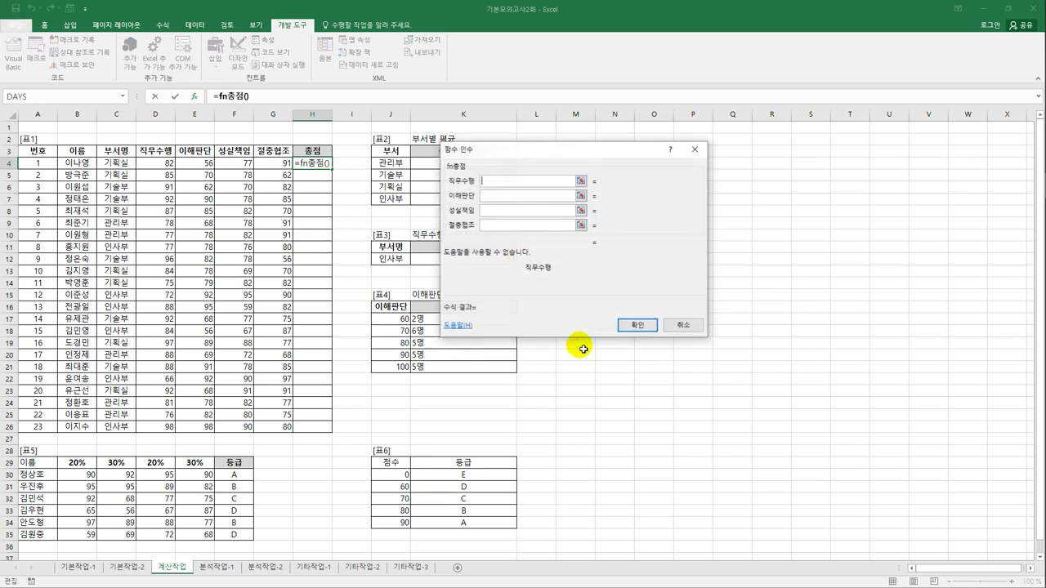
Set the fn총점 arguments to D4, E4, F4 and G4, and fill the formula down through H26.
click(167, 164)
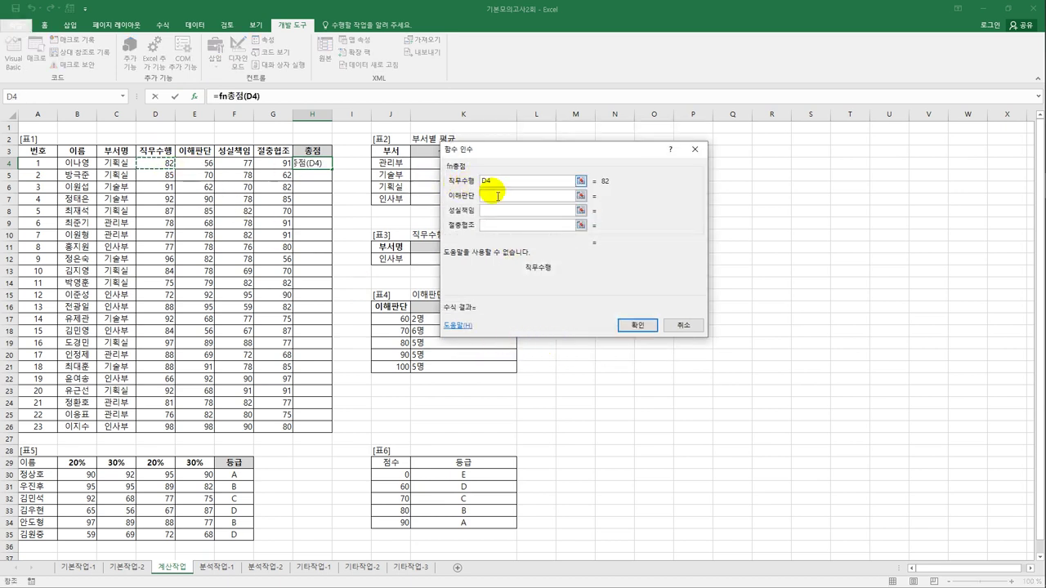
click(493, 196)
click(199, 164)
click(493, 211)
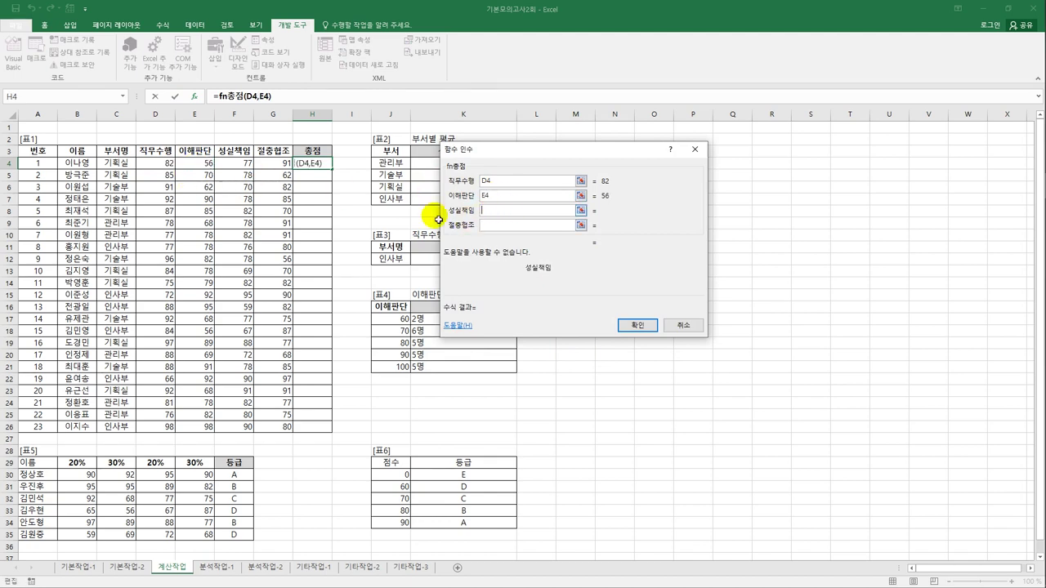
click(256, 166)
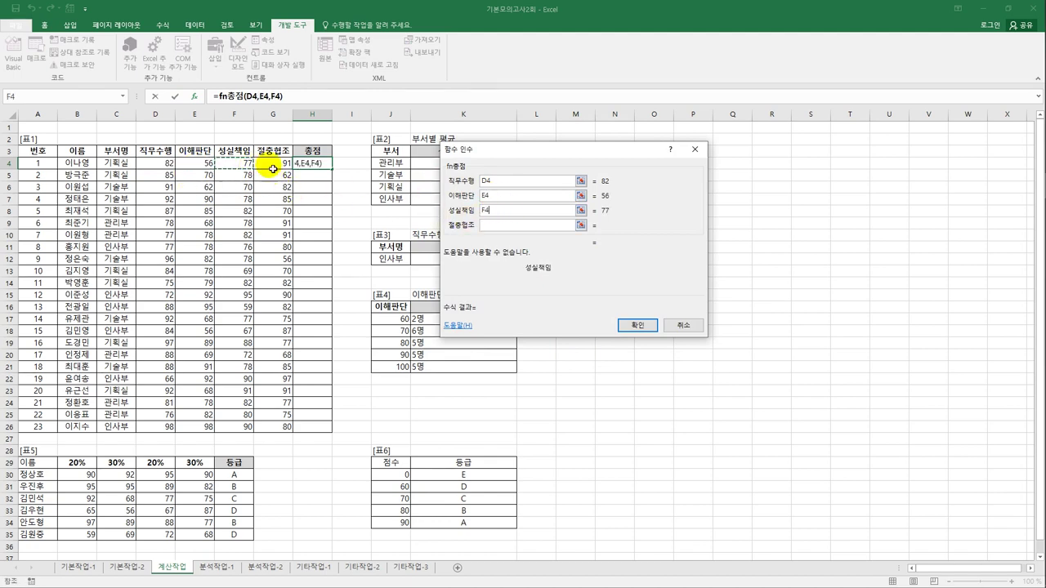
click(493, 226)
click(281, 163)
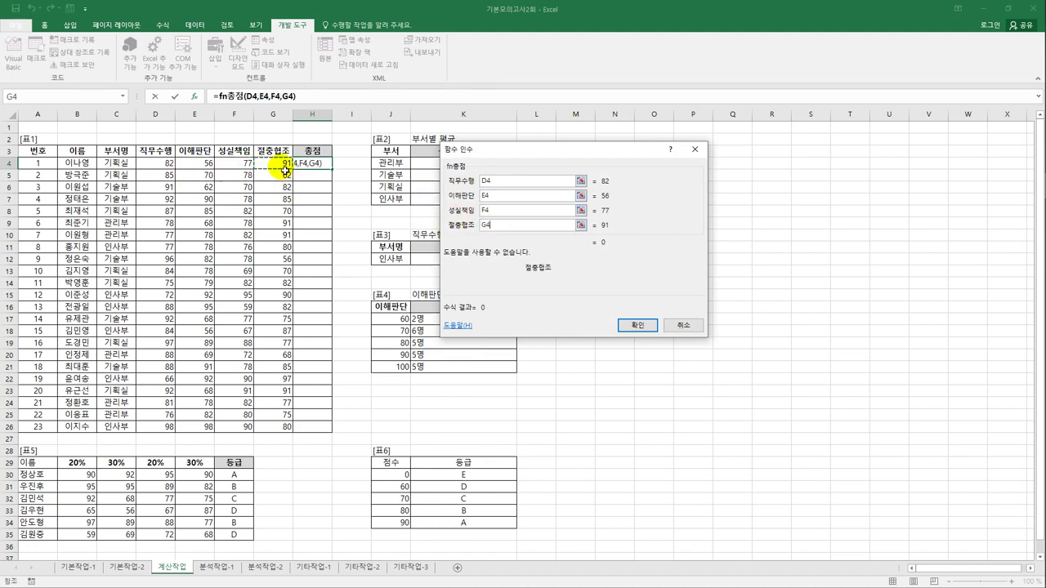
click(626, 326)
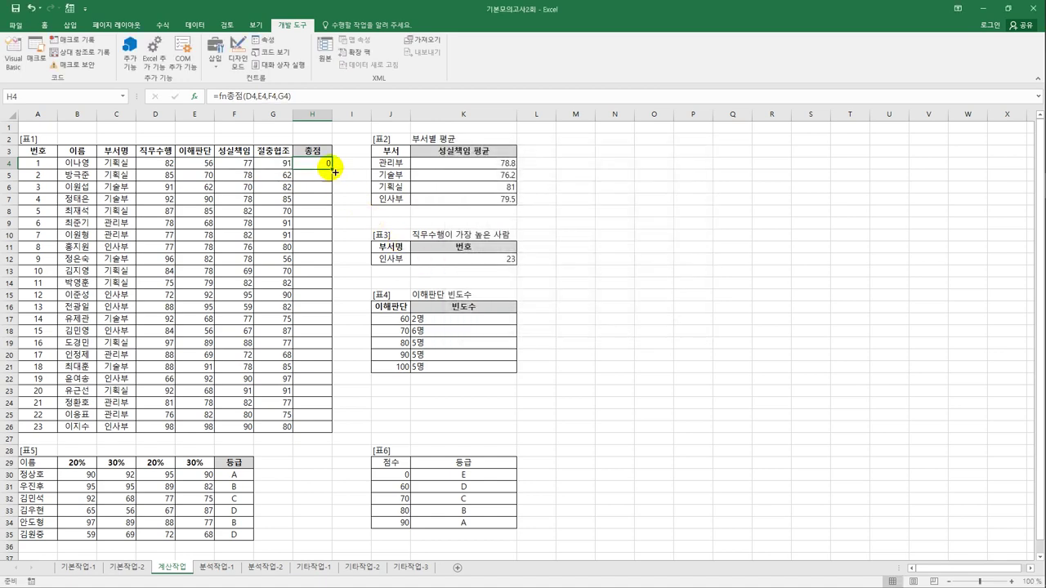
drag(336, 269, 337, 433)
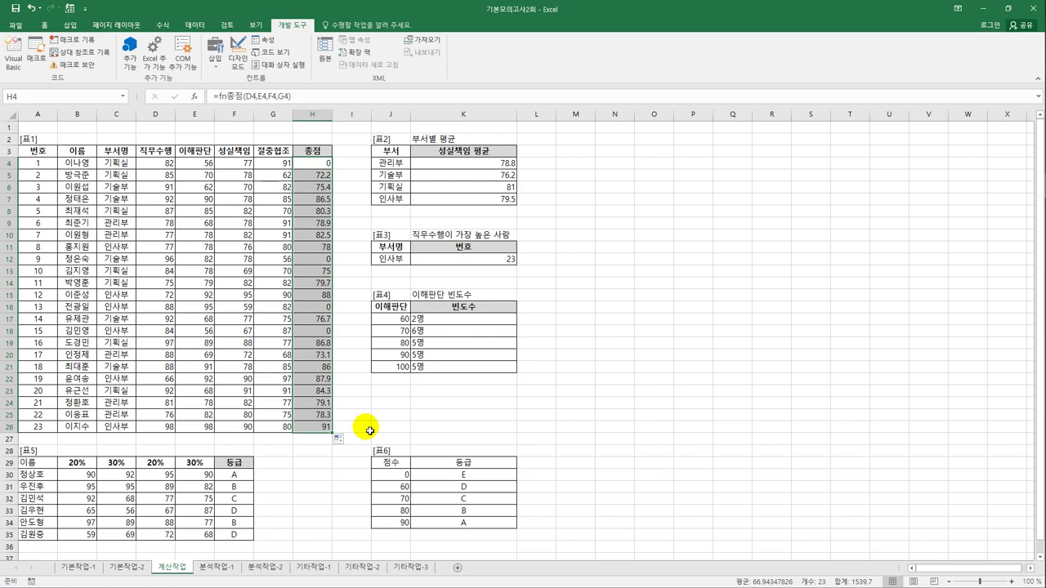
Select B5 on the 분석작업-1 sheet and start an external data import through Microsoft Query.
click(217, 567)
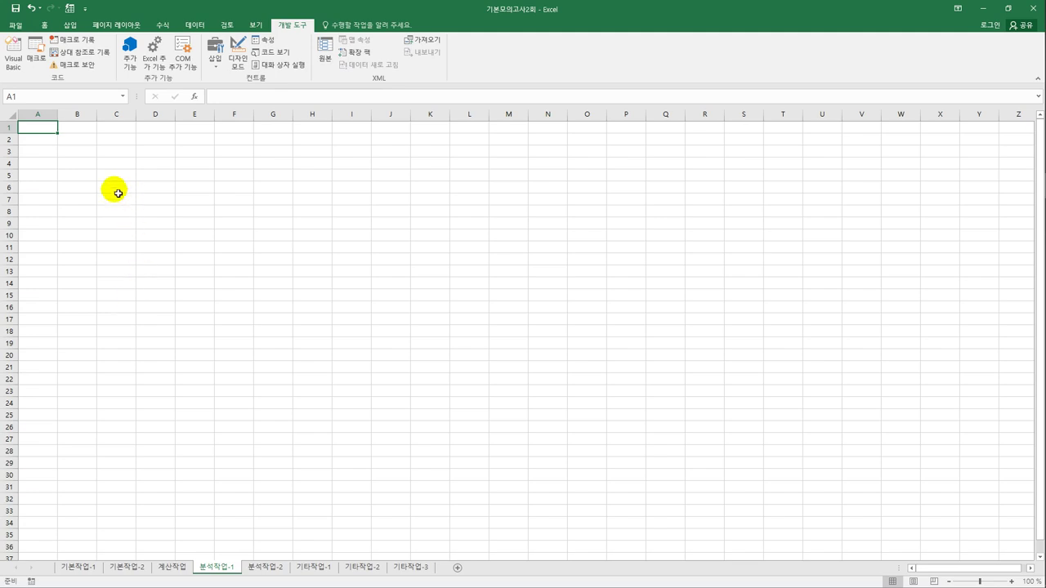
click(73, 181)
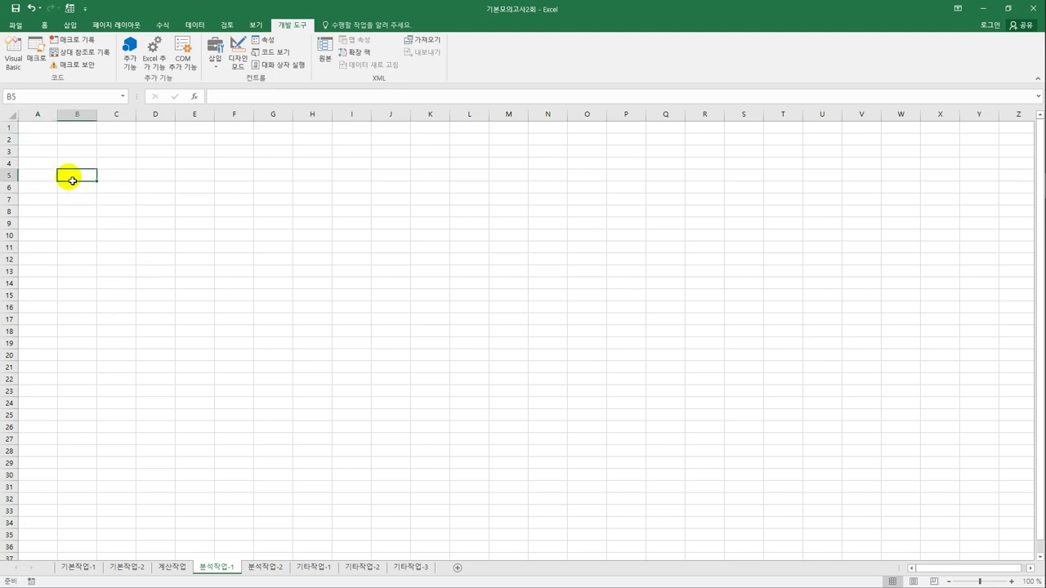
click(198, 27)
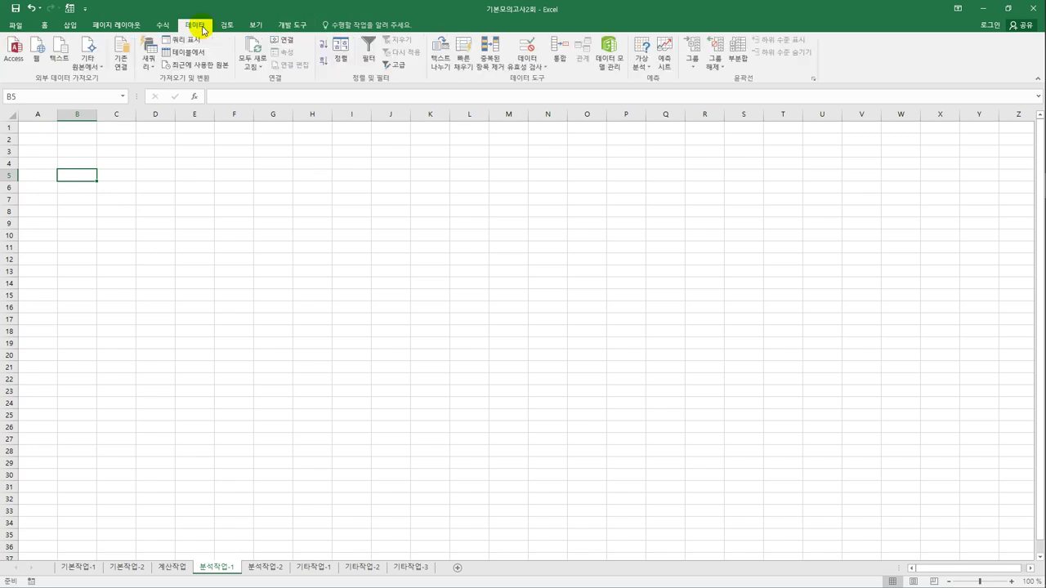
click(86, 66)
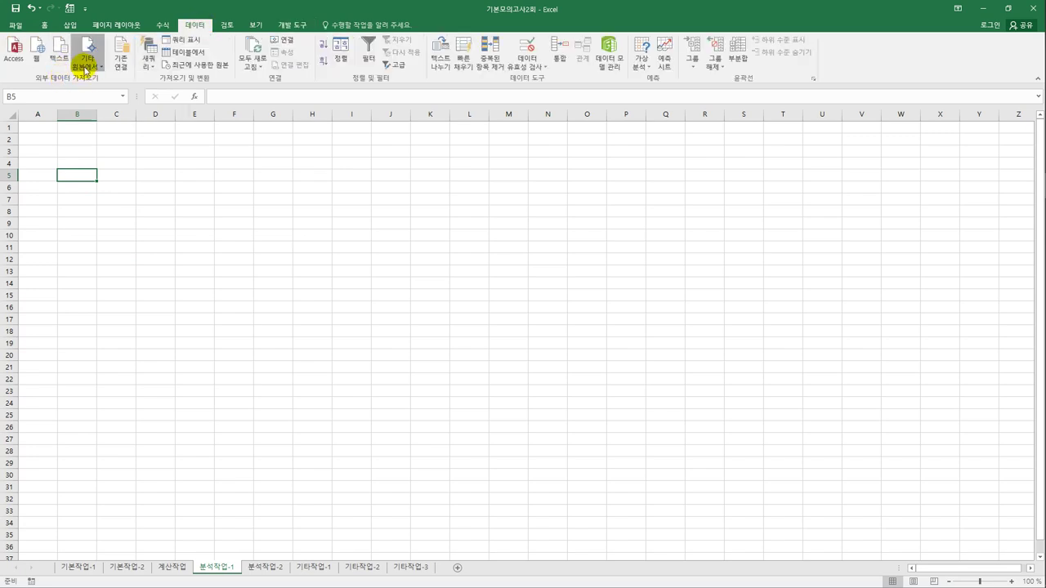
click(147, 235)
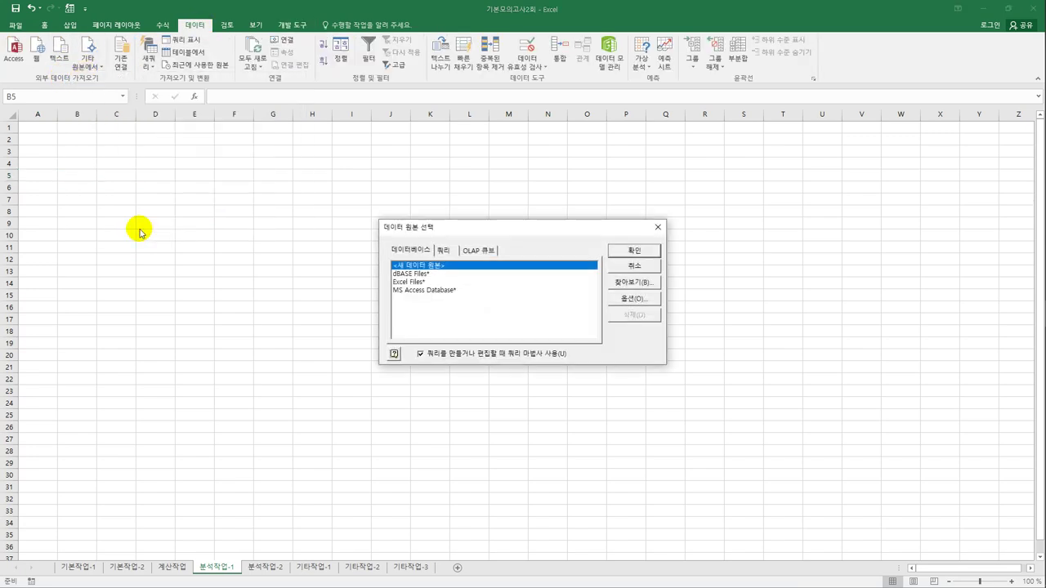
Choose MS Access Database as the data source and connect to 인사현황.accdb.
click(403, 290)
click(617, 251)
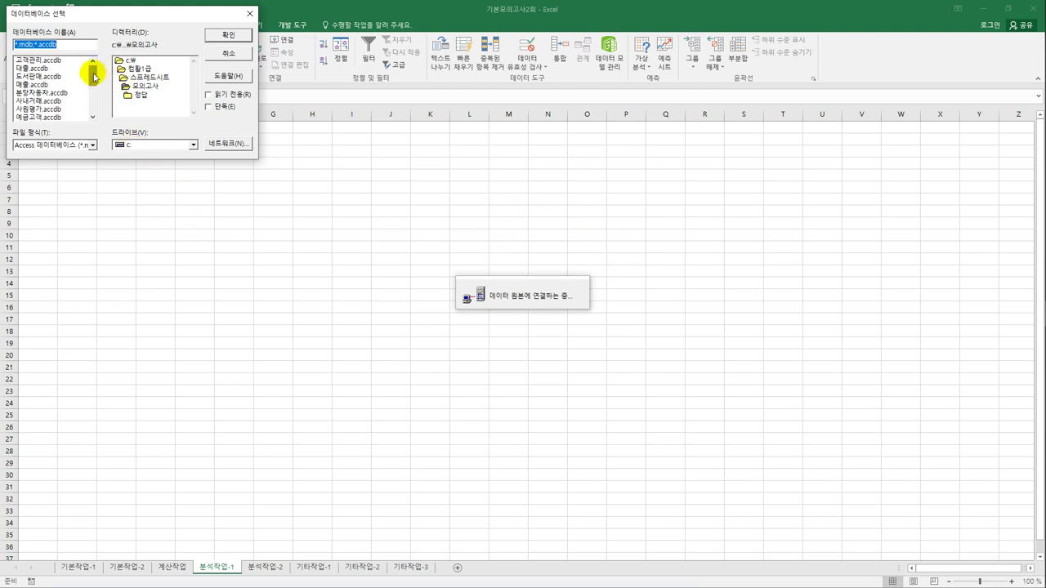
drag(94, 78, 94, 94)
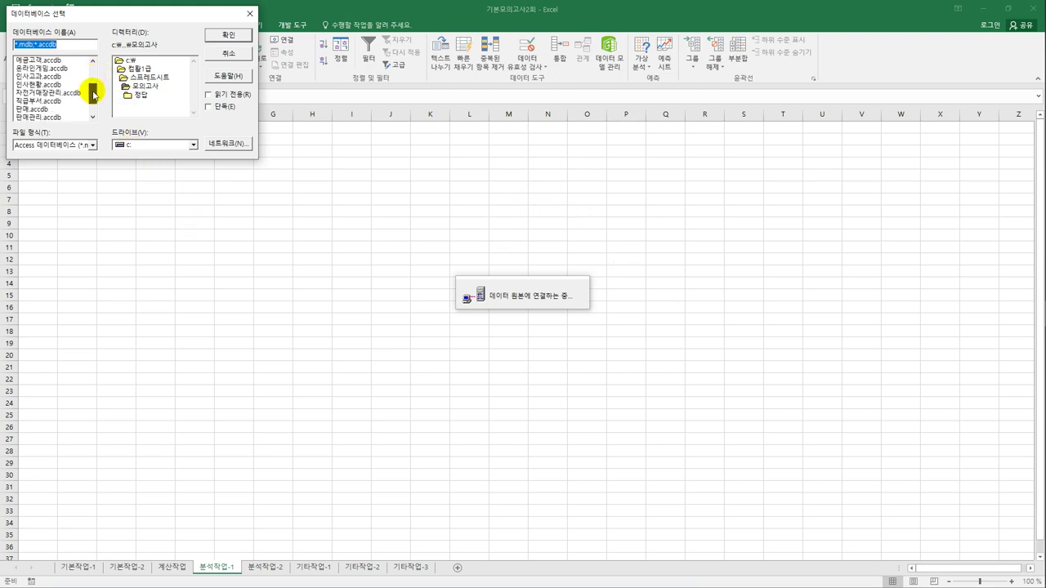
click(38, 85)
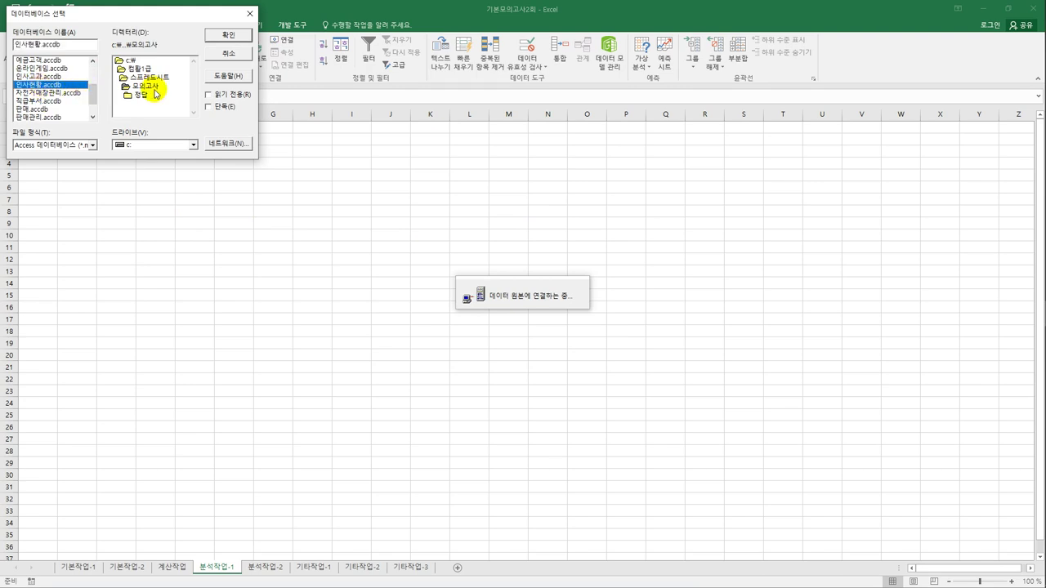
click(219, 36)
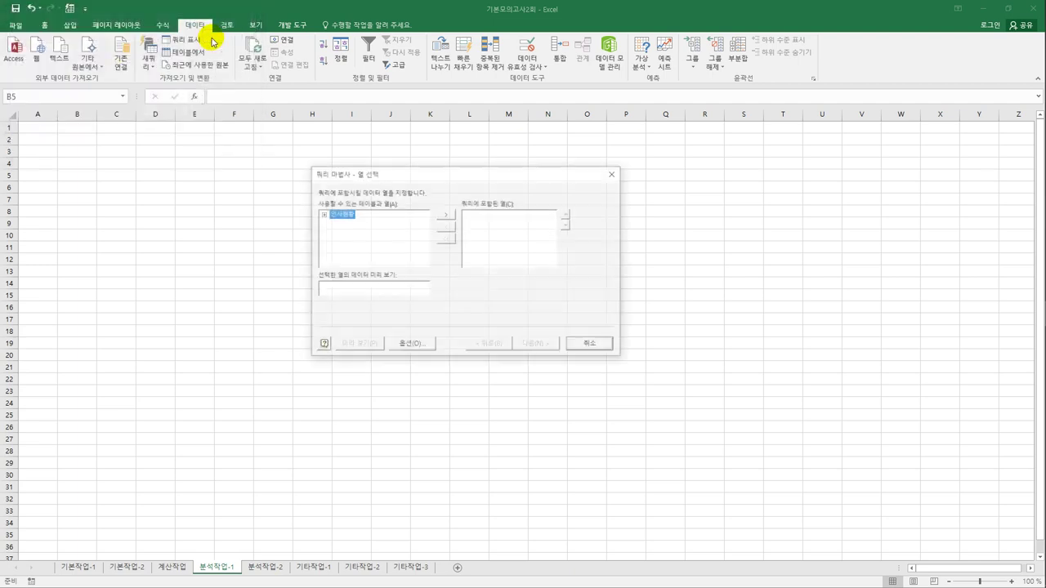
Expand the 인사현황 table and add the columns 부서명, 직위, 입사일자 and 직무수행 to the query.
double_click(346, 220)
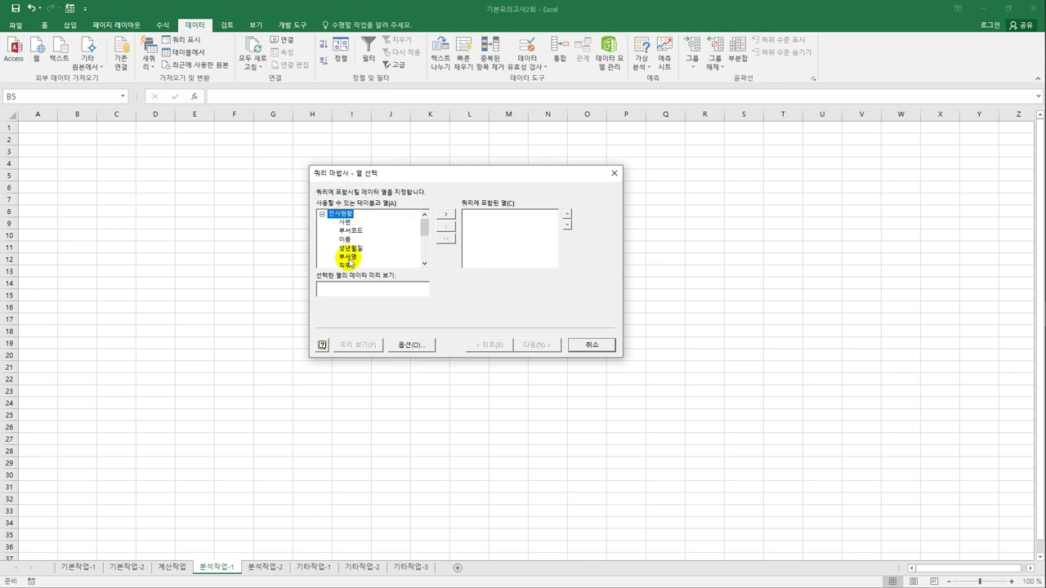
double_click(348, 257)
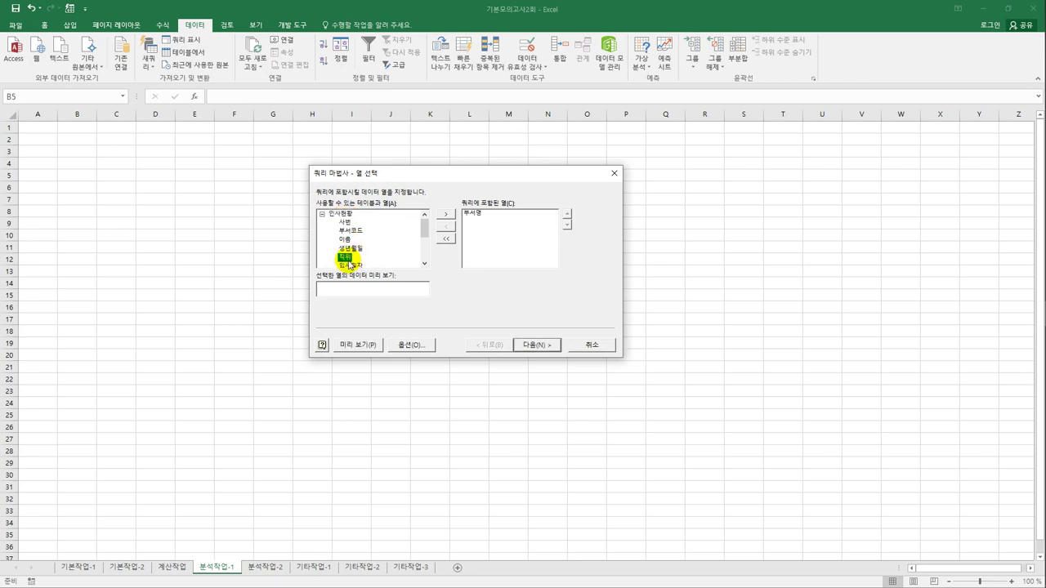
double_click(347, 258)
double_click(349, 257)
double_click(349, 258)
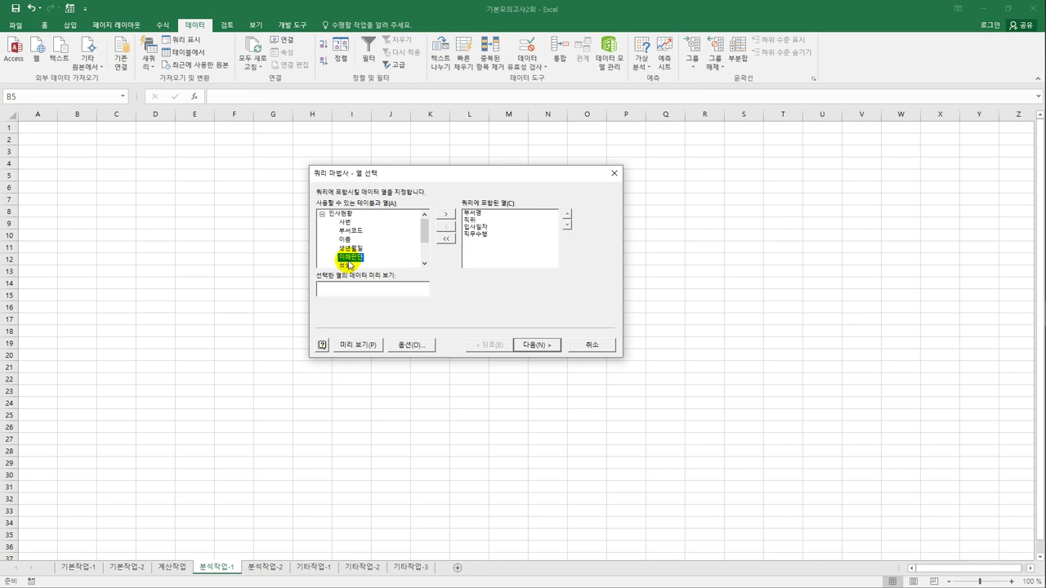
Finish the query without filtering or sorting and return the data to Excel as a PivotTable report at $B$5 of the existing worksheet.
click(537, 344)
click(537, 345)
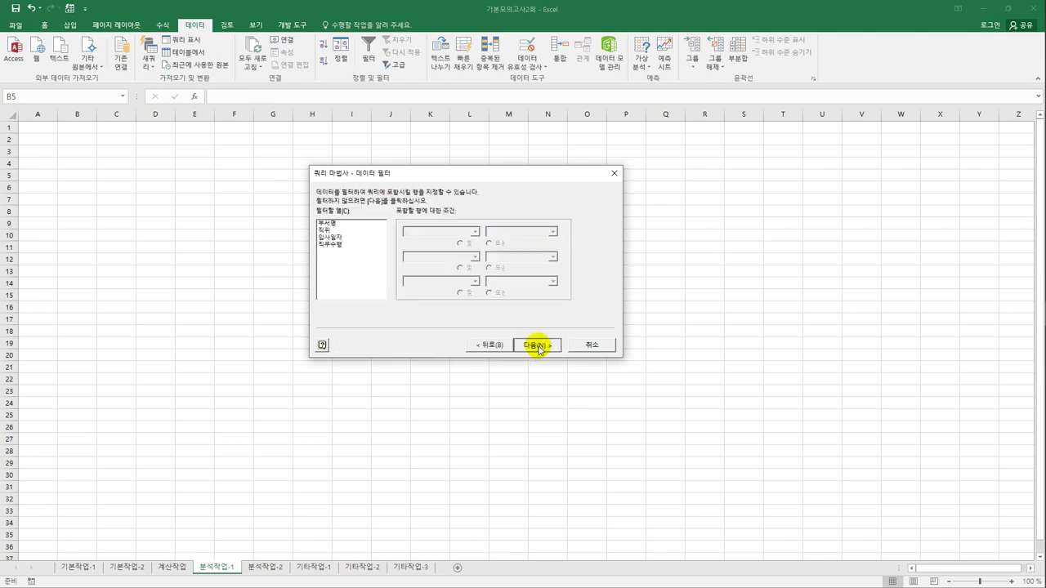
click(537, 345)
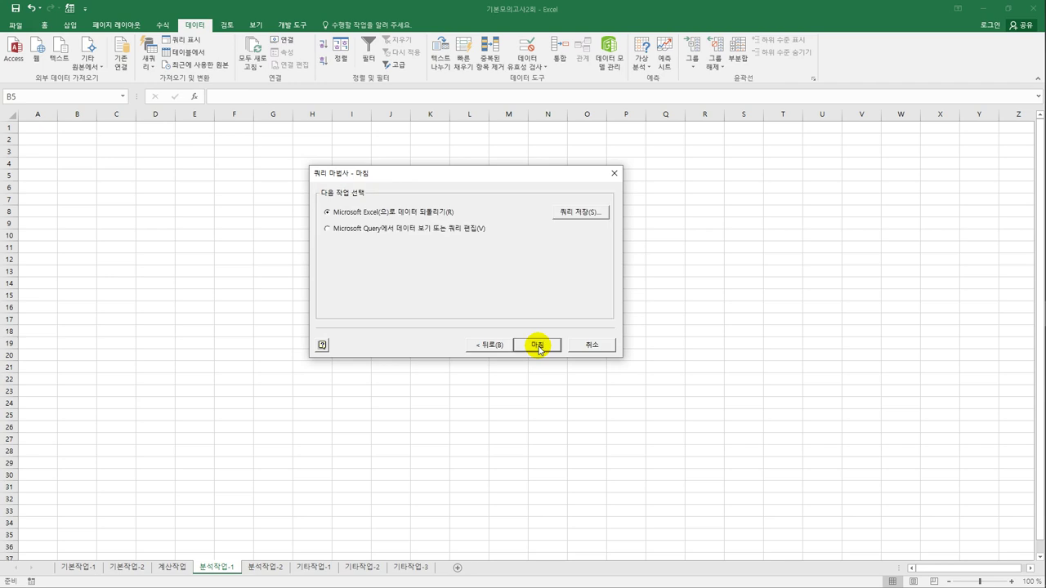
click(537, 345)
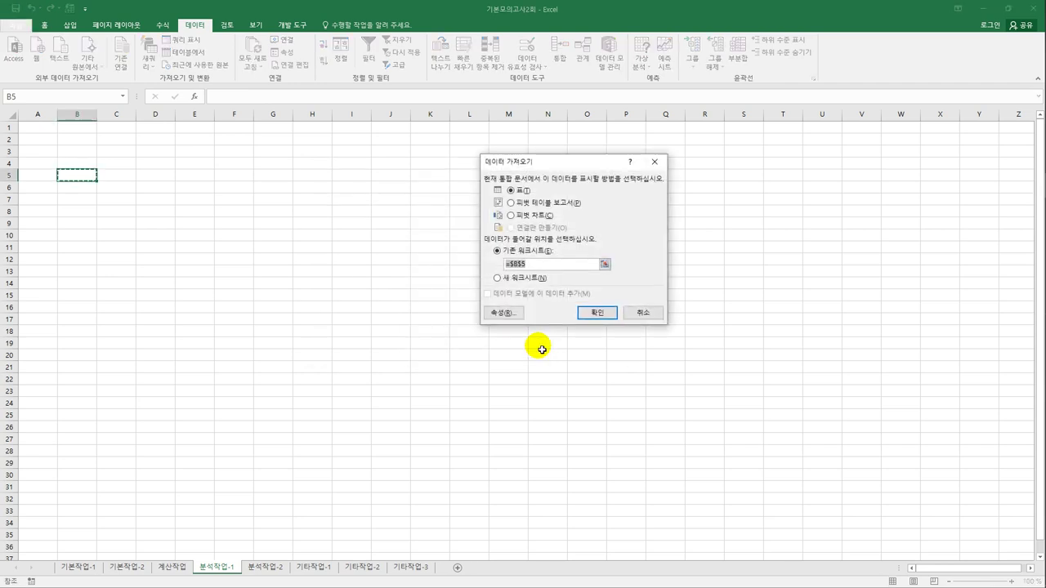
click(577, 204)
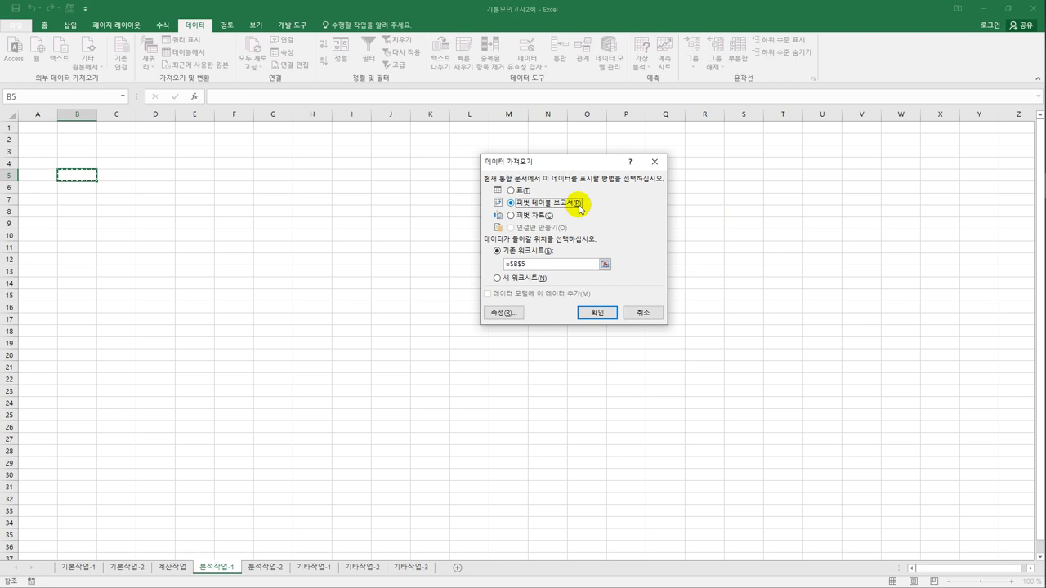
click(597, 315)
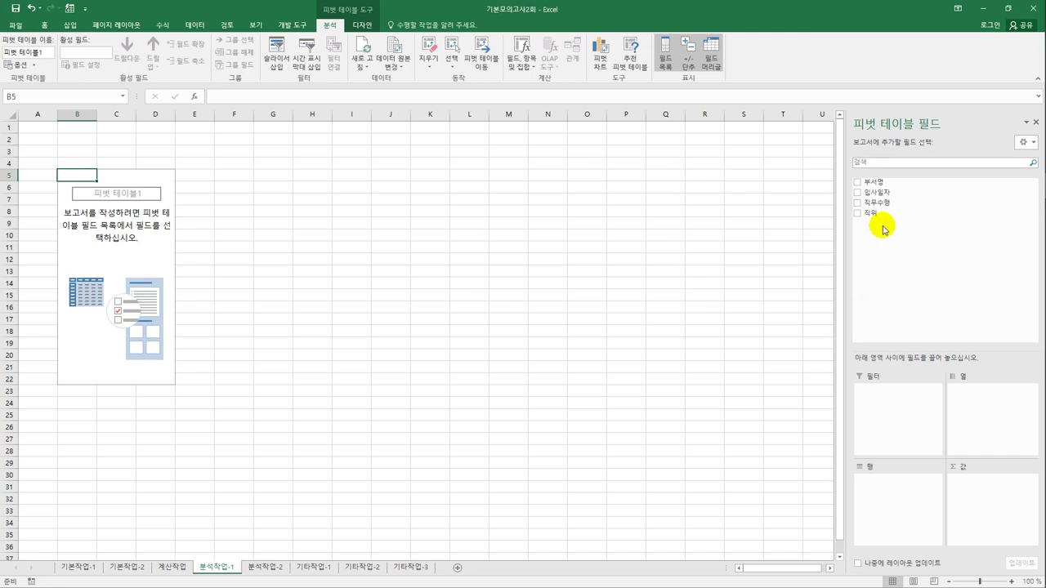
Place 부서명 in the pivot table's filters, 직위 and 입사일자 in rows, and 직무수행 twice in values.
drag(883, 187, 882, 441)
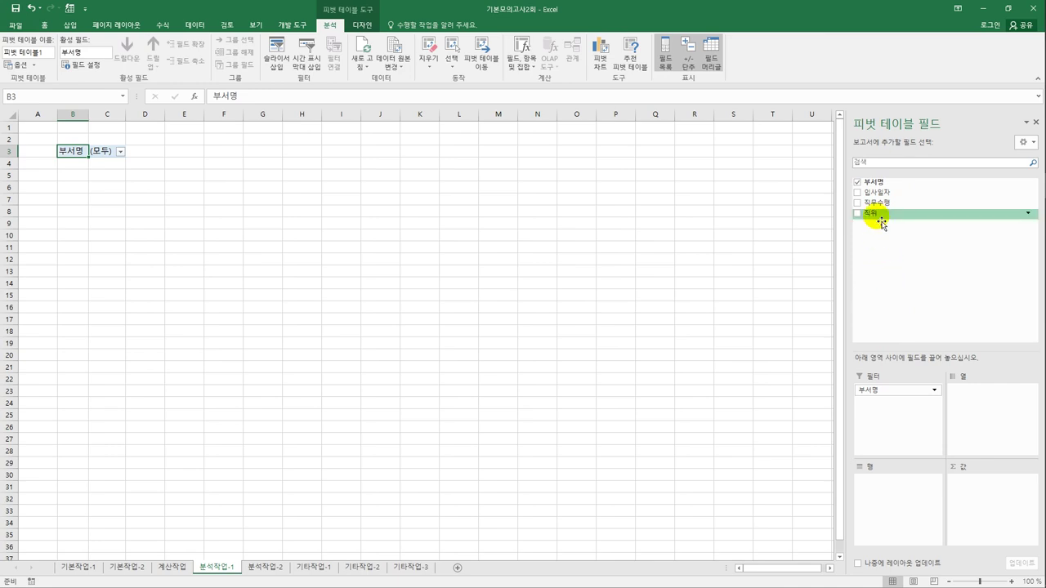
drag(882, 214, 880, 527)
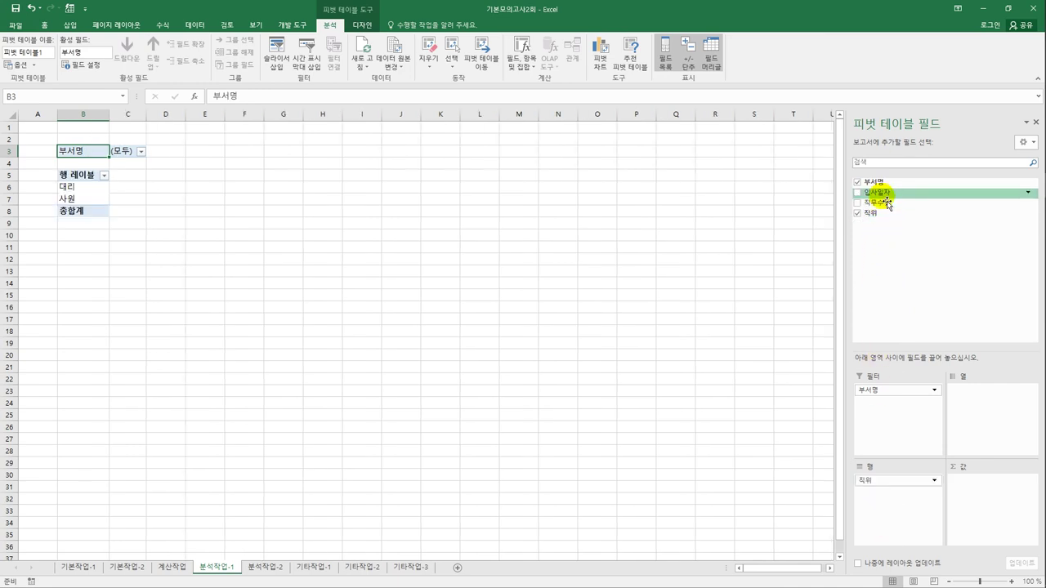
drag(879, 193, 892, 503)
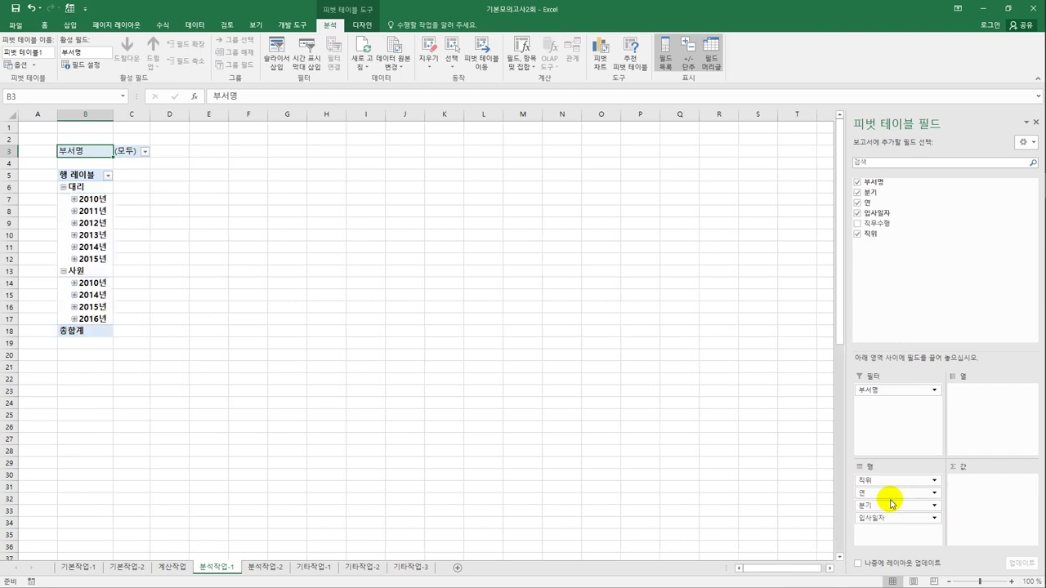
drag(891, 224, 984, 500)
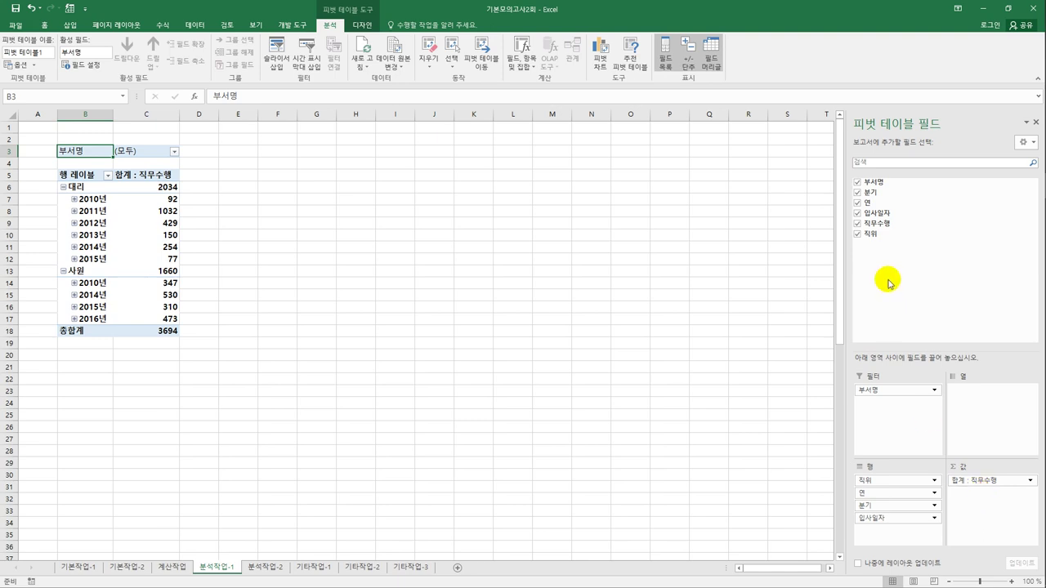
drag(891, 233, 972, 513)
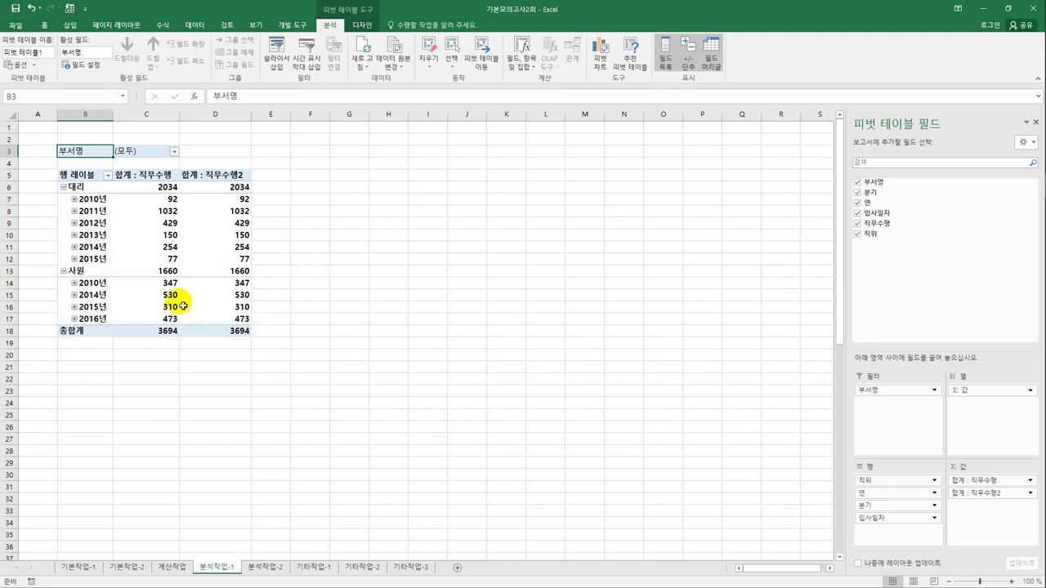
Change the pivot table's report layout to outline form.
click(363, 25)
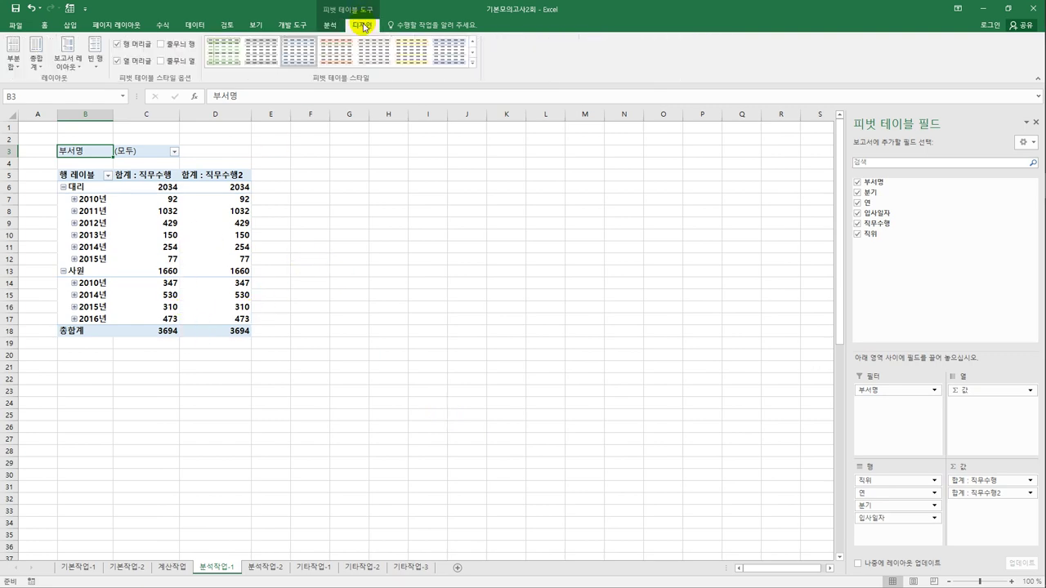
click(68, 57)
click(79, 110)
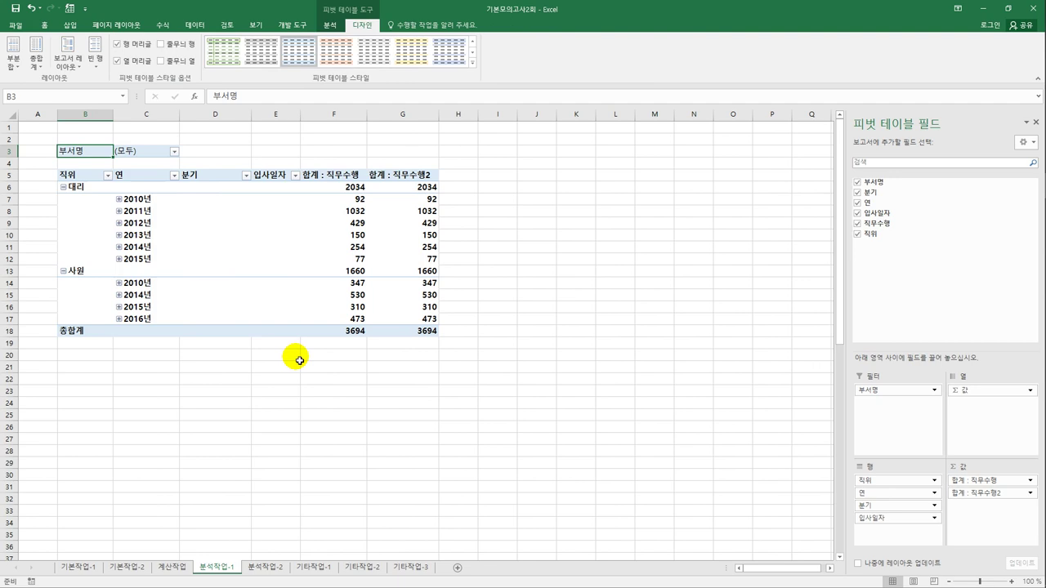
Group the 입사일자 dates by year (연) only, excluding months and quarters.
click(131, 199)
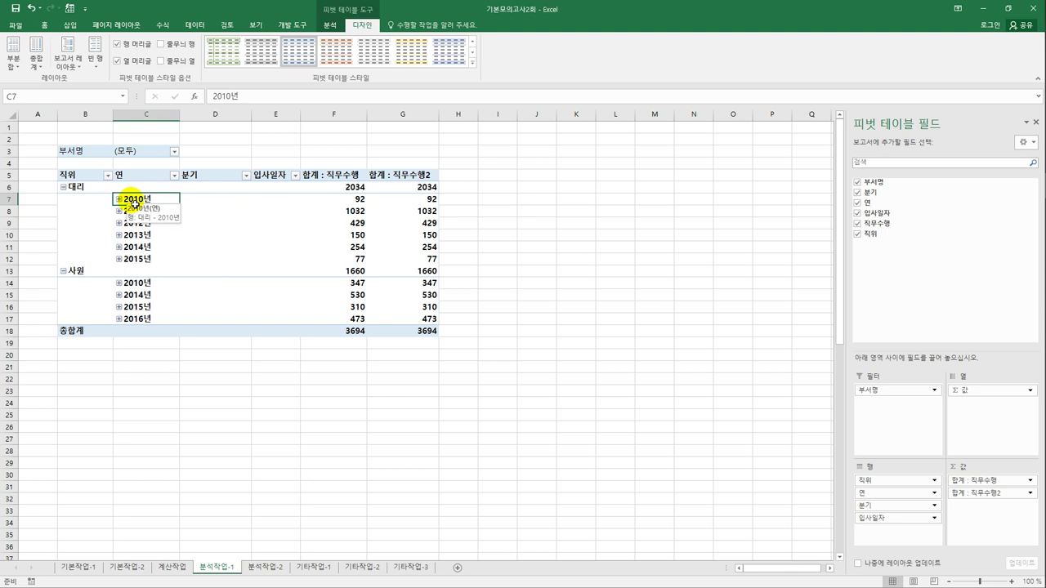
right_click(133, 203)
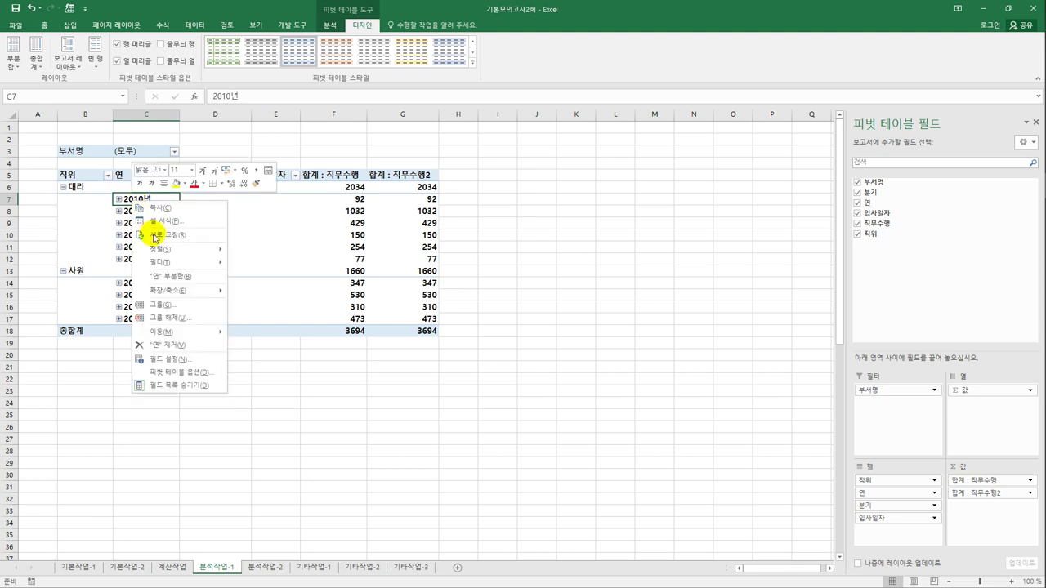
click(173, 310)
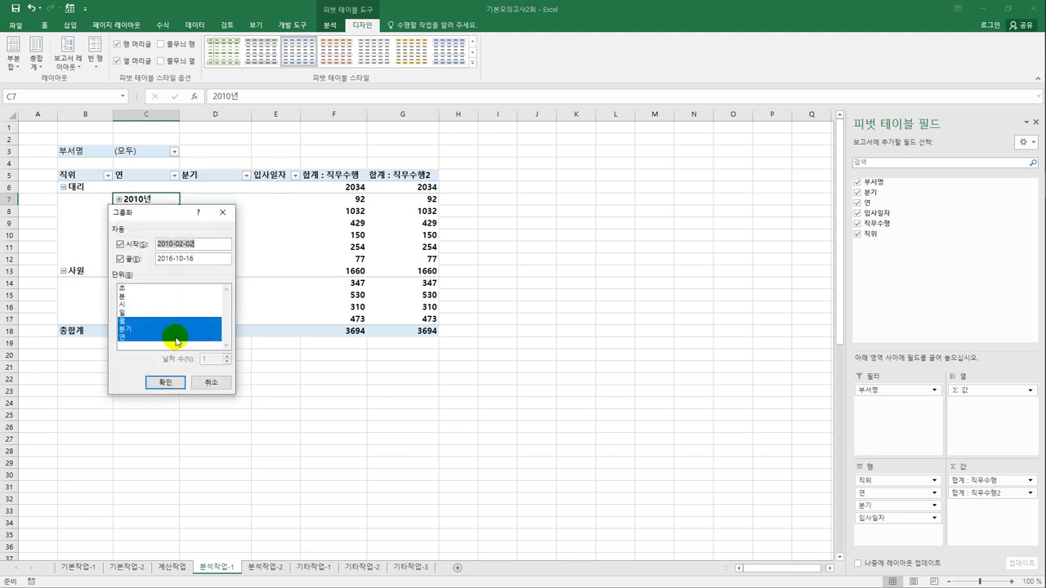
click(131, 322)
click(133, 328)
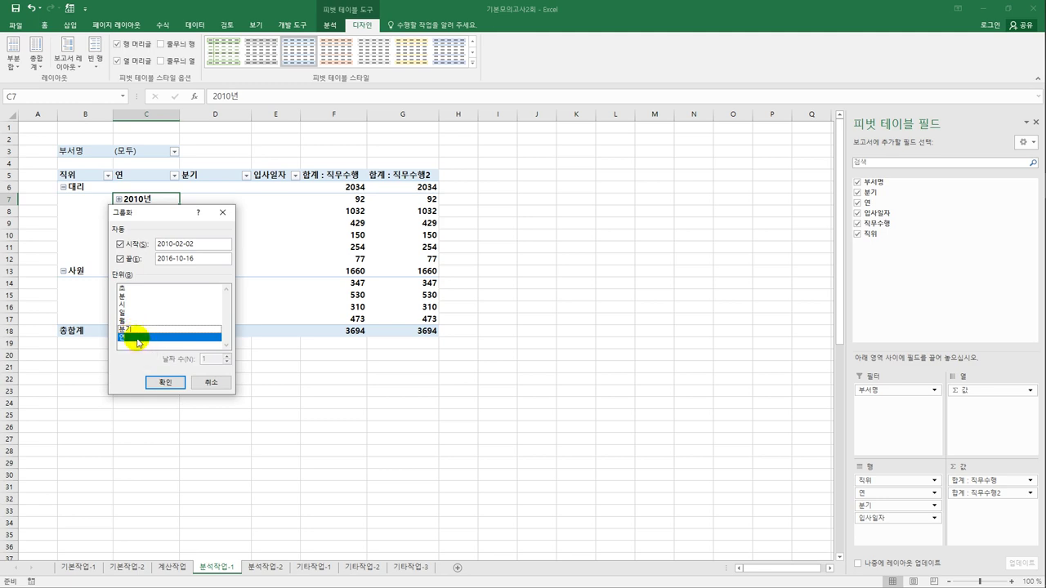
click(163, 382)
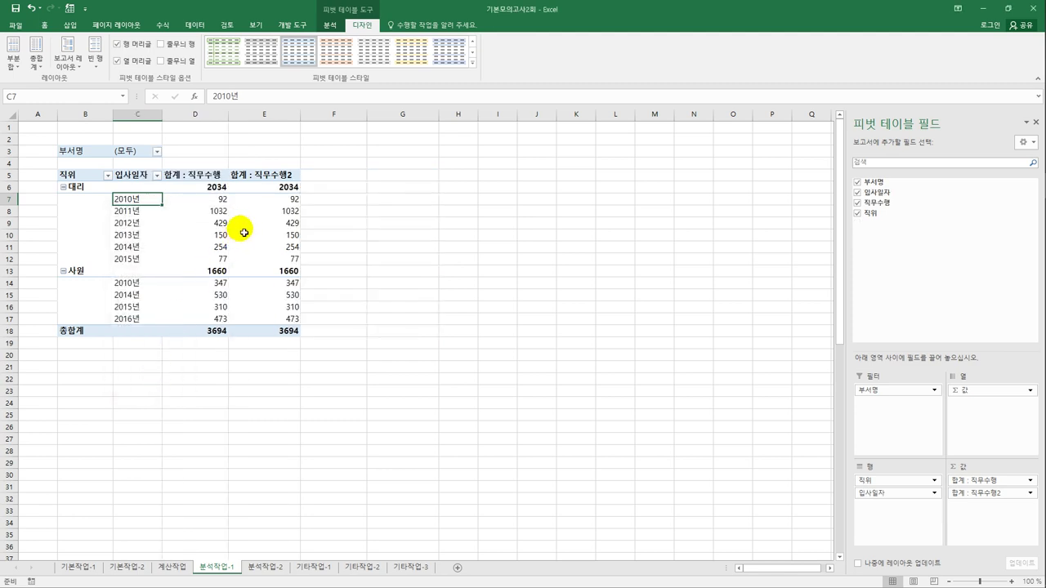
Rename the second 직무수행 value field to 전체비율 and show its values as 열 합계 비율.
click(261, 175)
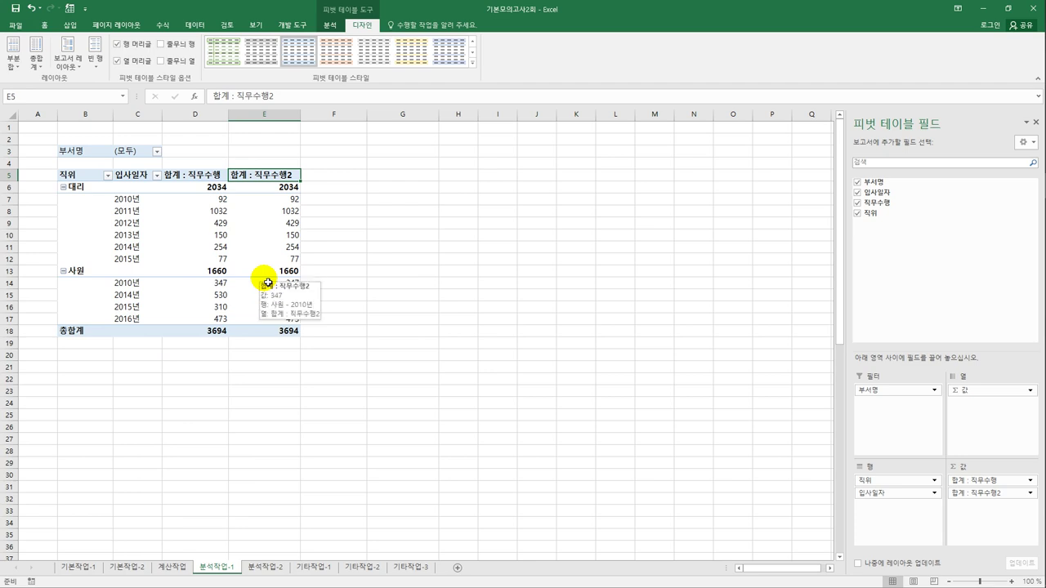
double_click(258, 175)
drag(526, 149, 466, 168)
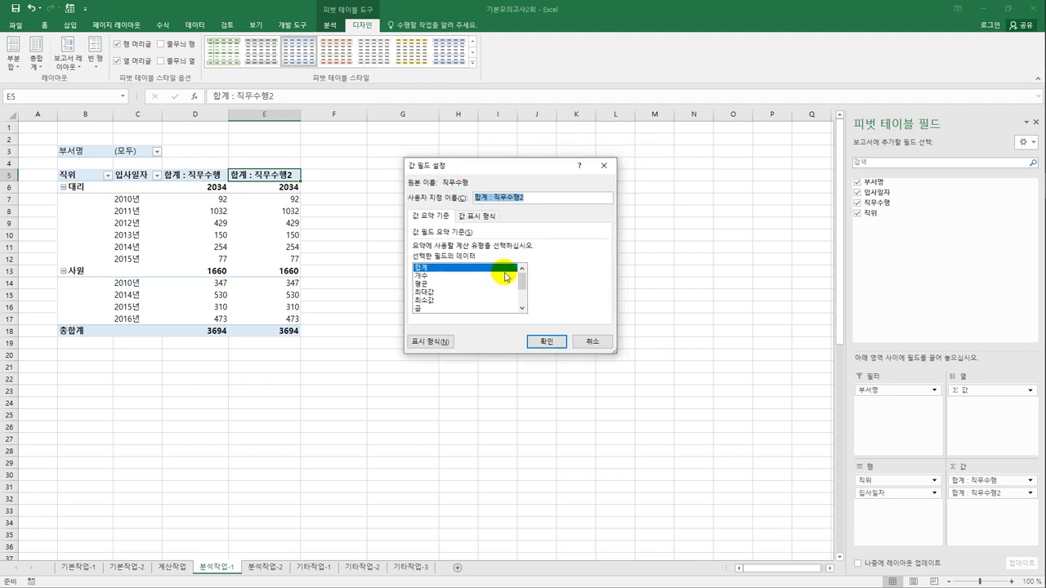
key(BackSpace)
text(전체비율)
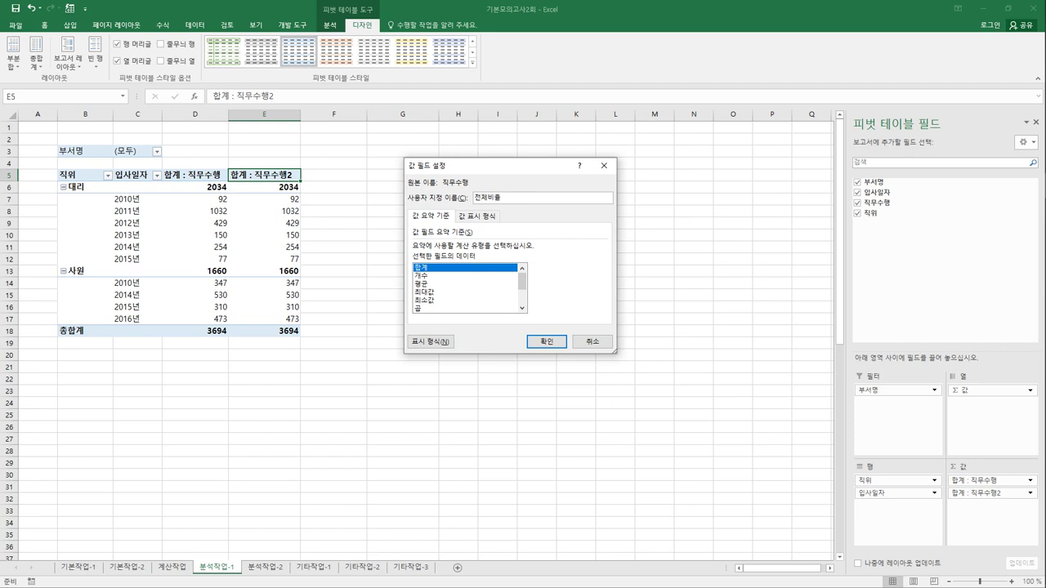
click(481, 217)
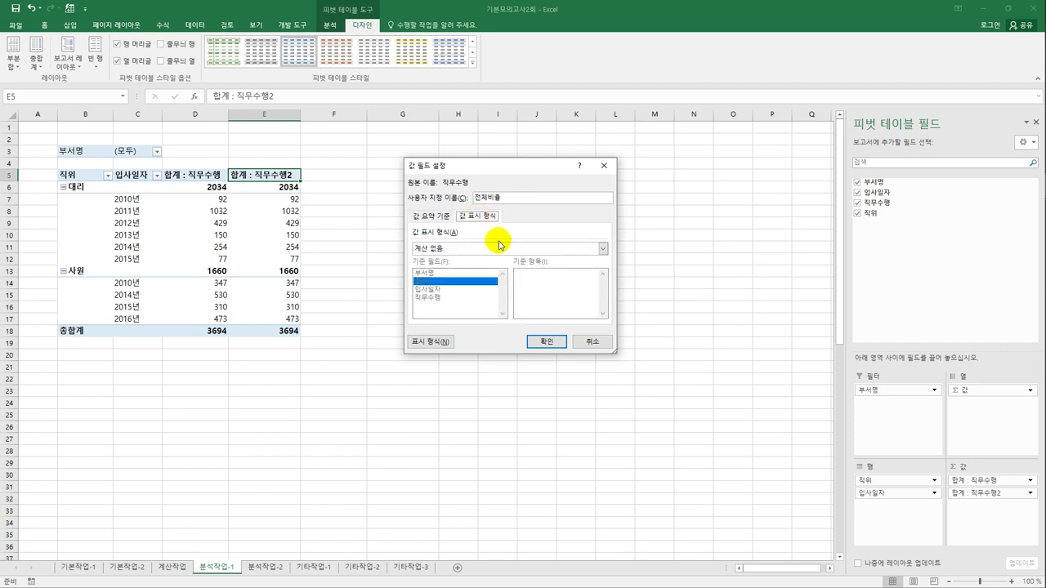
click(496, 249)
click(498, 276)
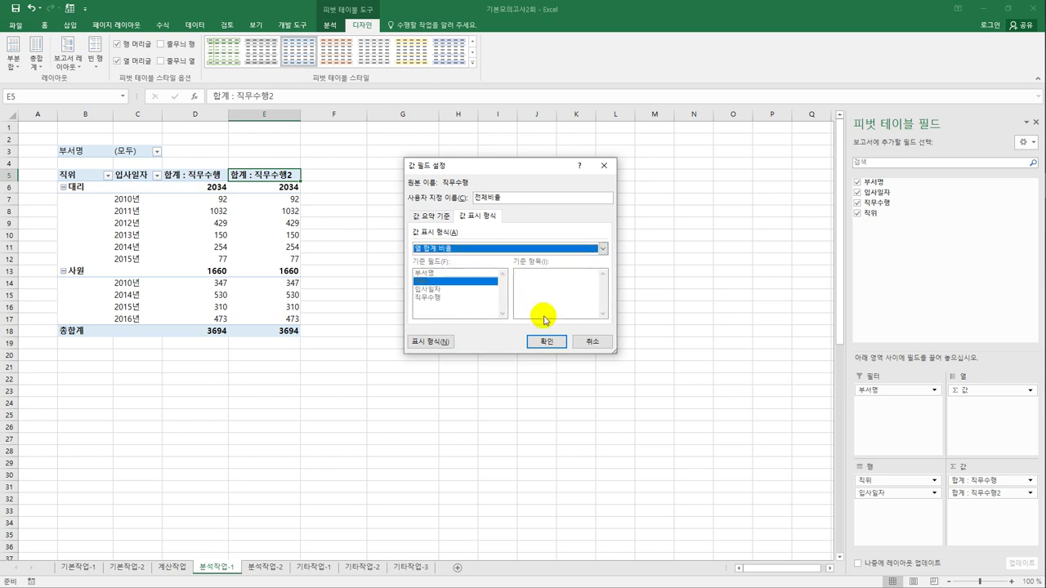
click(548, 340)
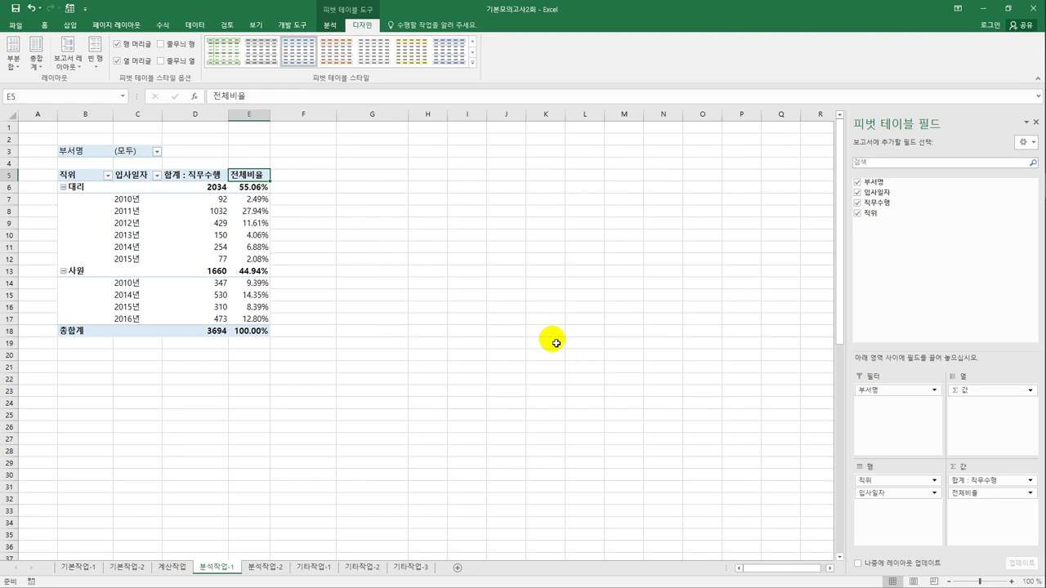
Apply the blue PivotTable style from the second row of the 밝게 group, then deselect the pivot table.
click(473, 62)
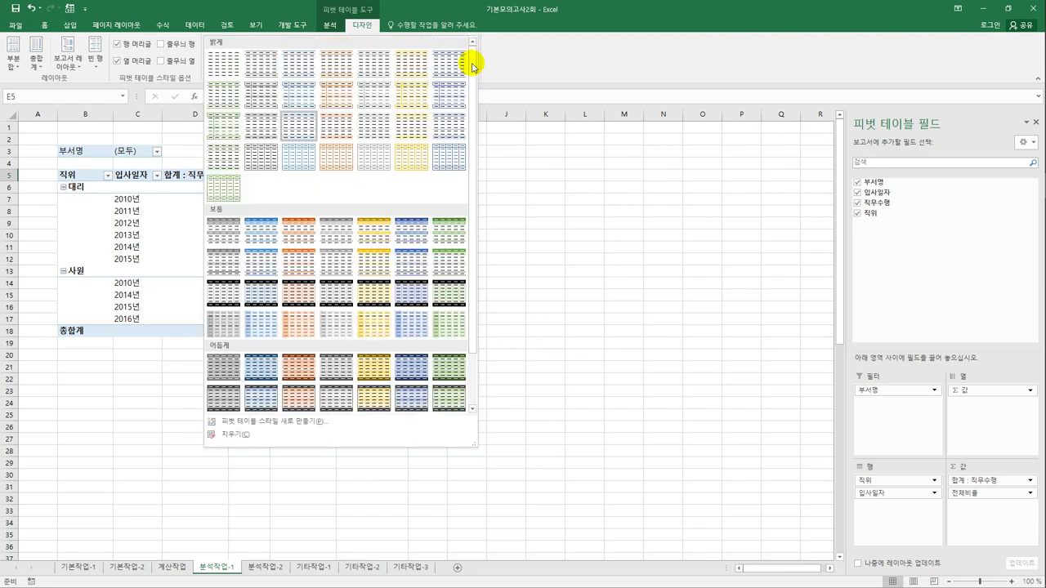
click(286, 101)
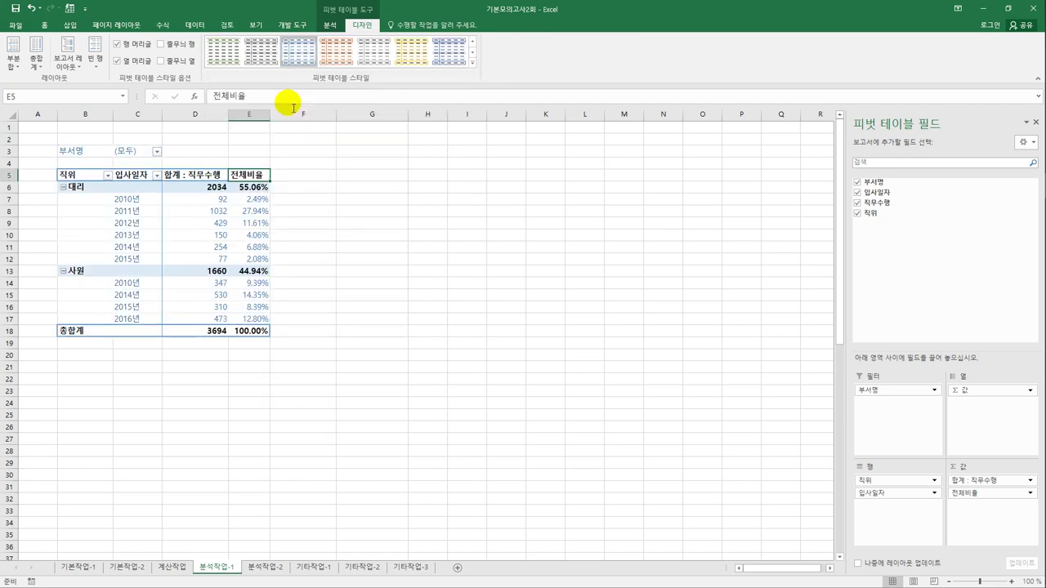
click(363, 361)
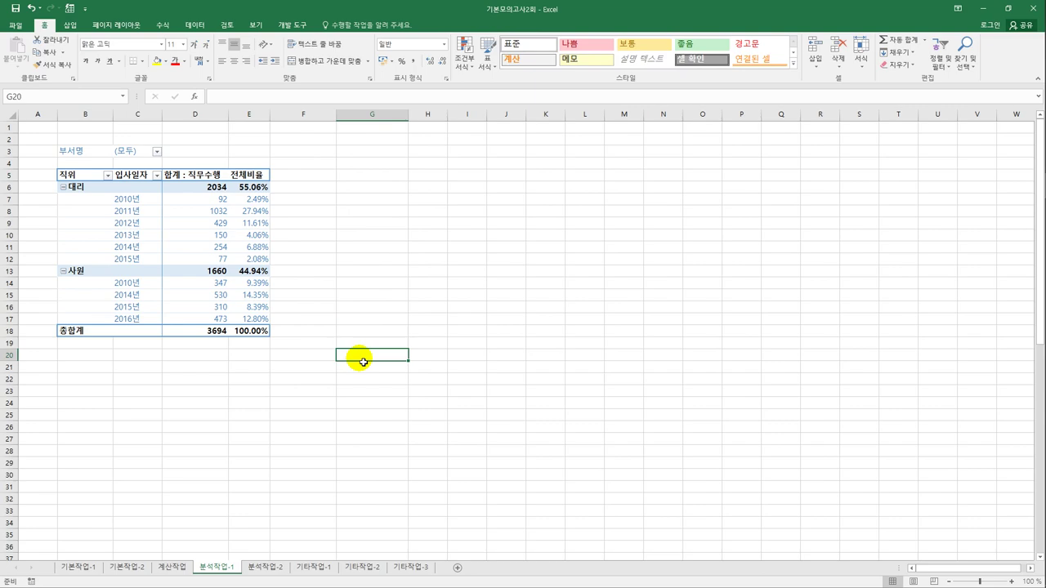
Open the data validation settings for the 대출가능일수 cells I3:I11 on the 분석작업-2 sheet.
click(265, 567)
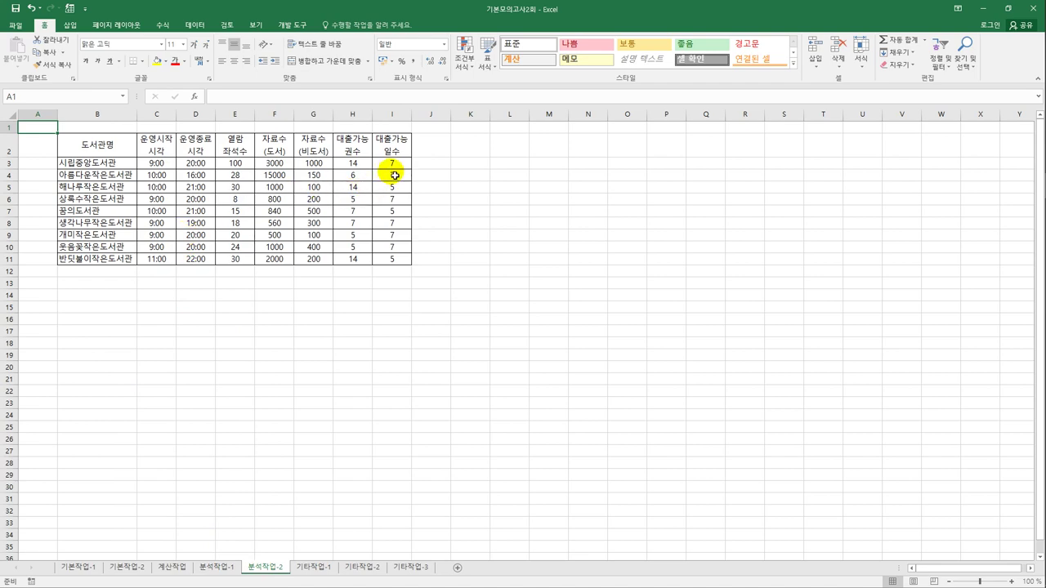
drag(395, 165, 396, 262)
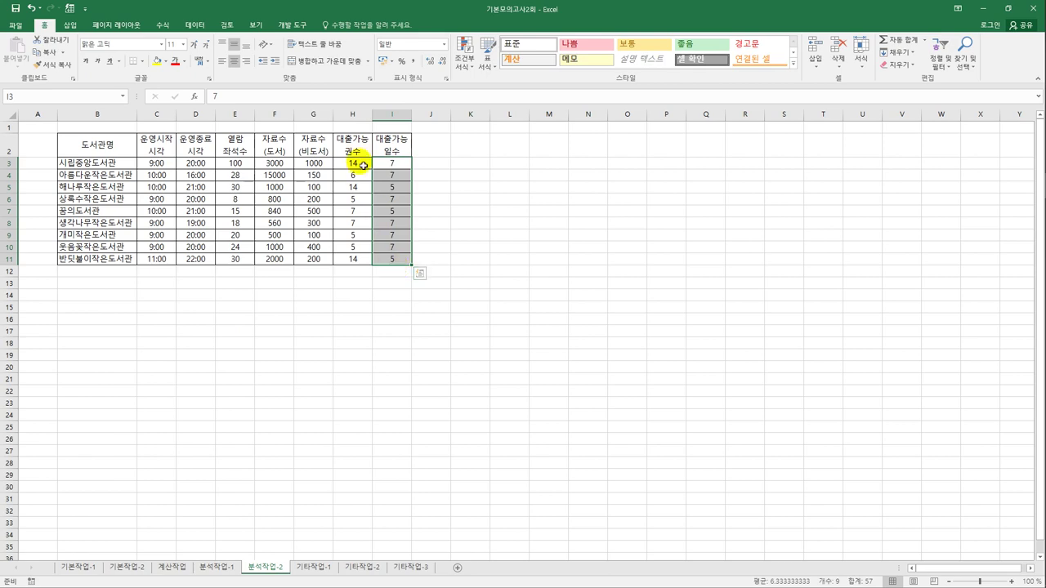
click(193, 25)
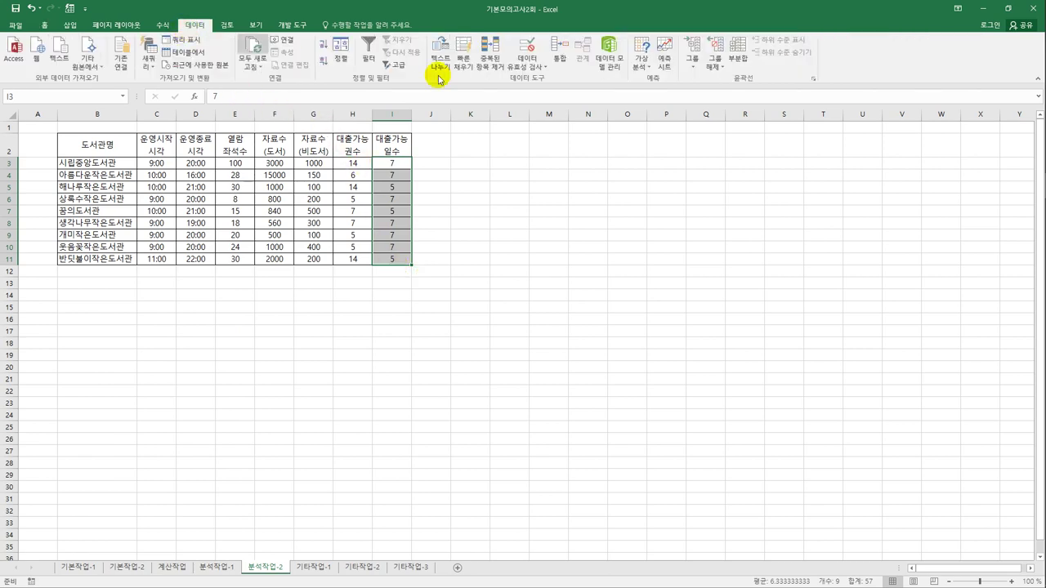
click(528, 67)
click(539, 84)
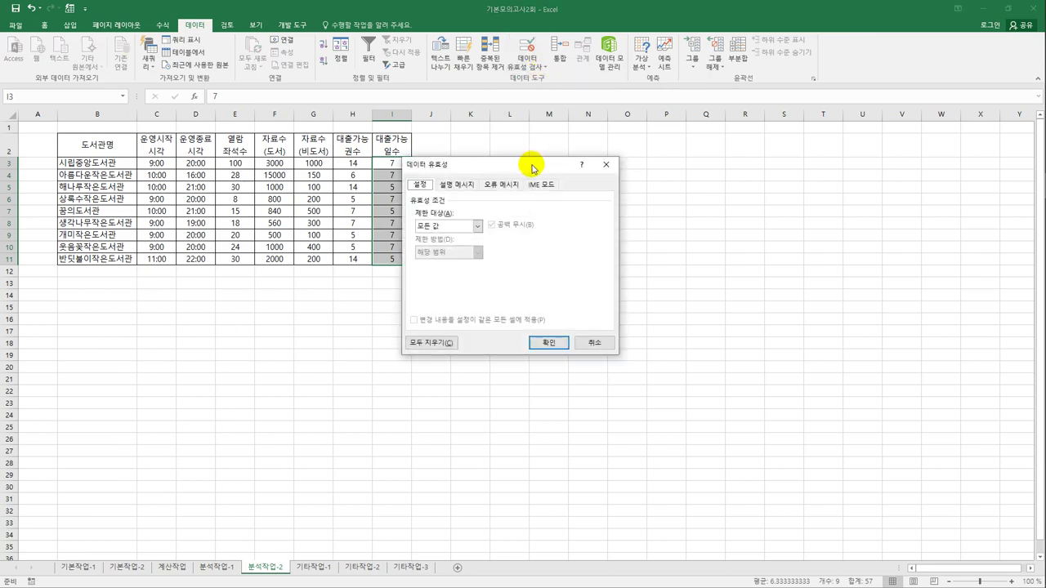
Restrict the selected cells to whole numbers (정수) greater than or equal to 5.
drag(530, 163, 607, 158)
click(564, 220)
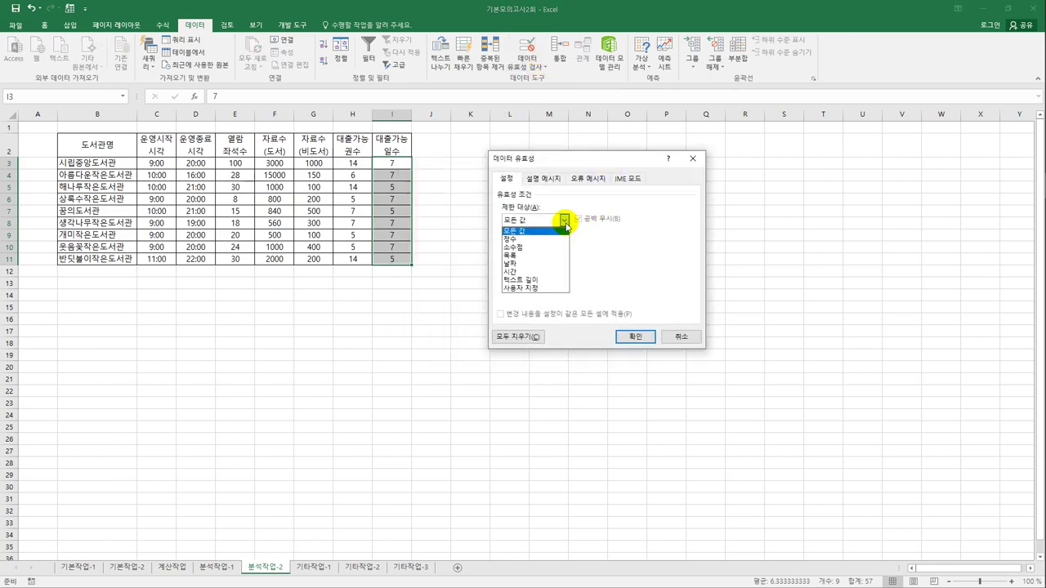
click(535, 242)
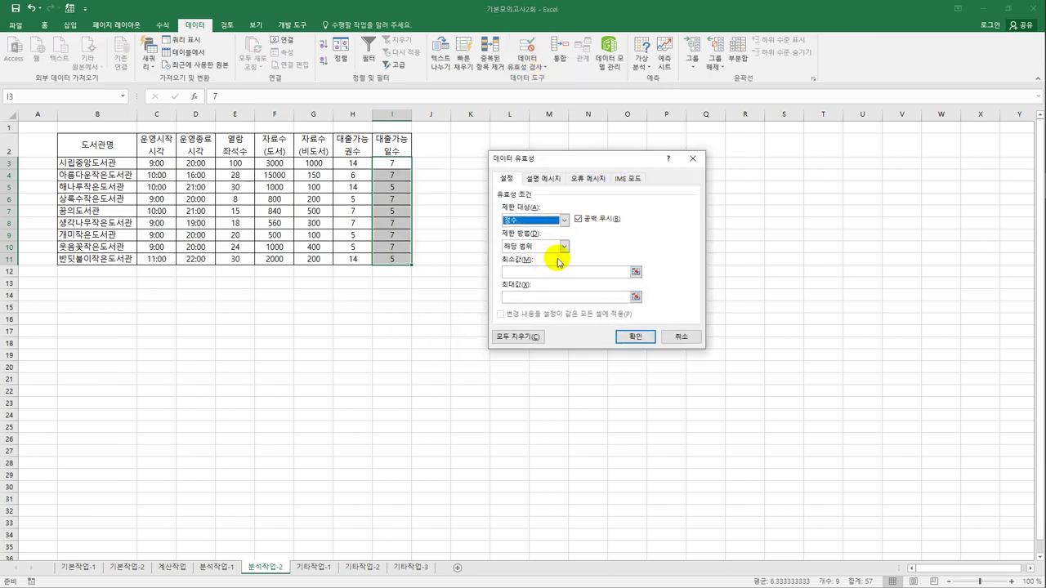
click(562, 245)
click(545, 307)
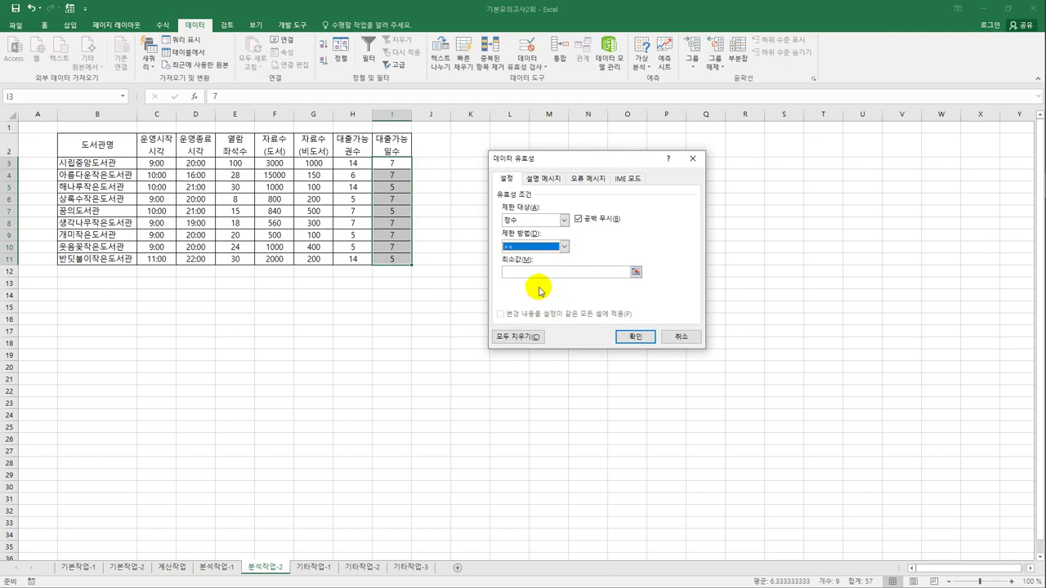
click(542, 274)
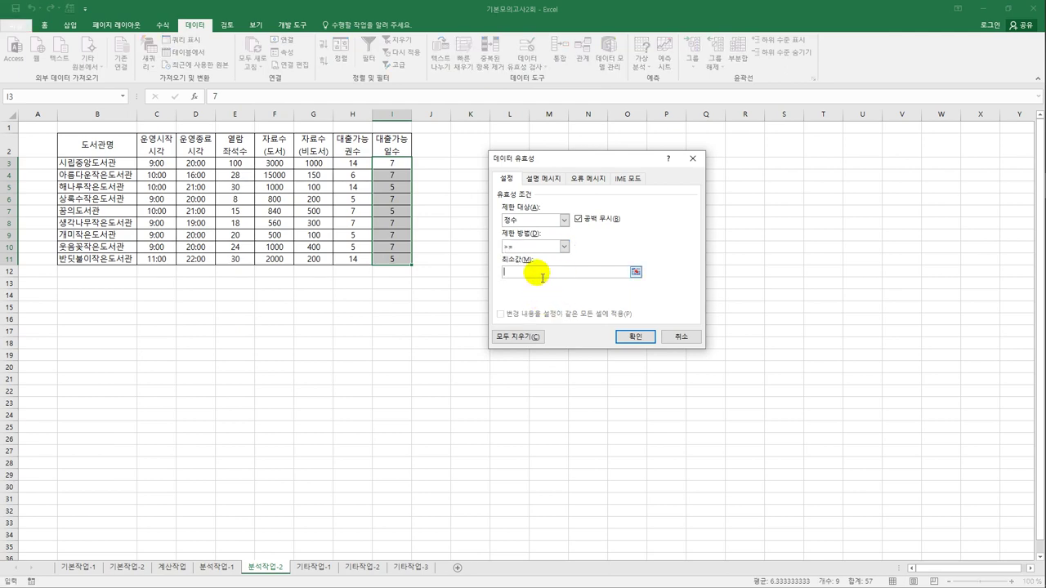
text(5)
Add a validation input message titled 대출가능일수 with the text 5일이상.
click(536, 181)
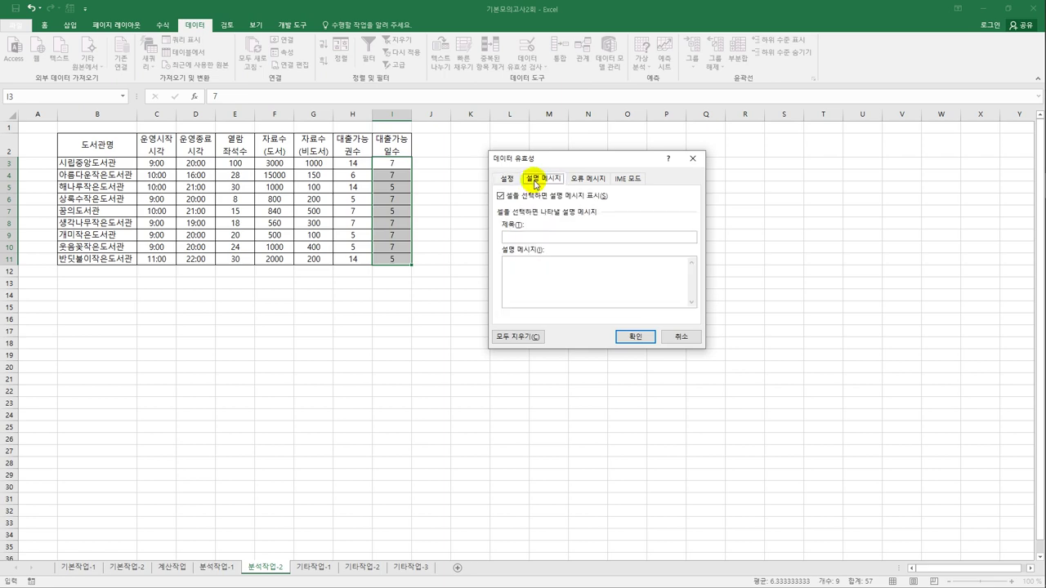
click(528, 237)
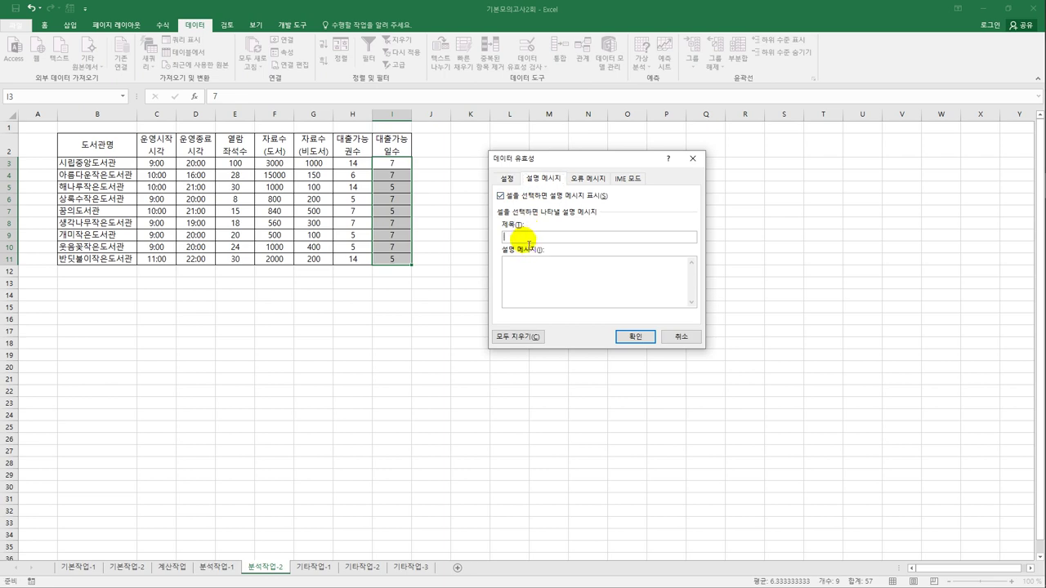
text(대출가능일수)
click(529, 270)
text(5)
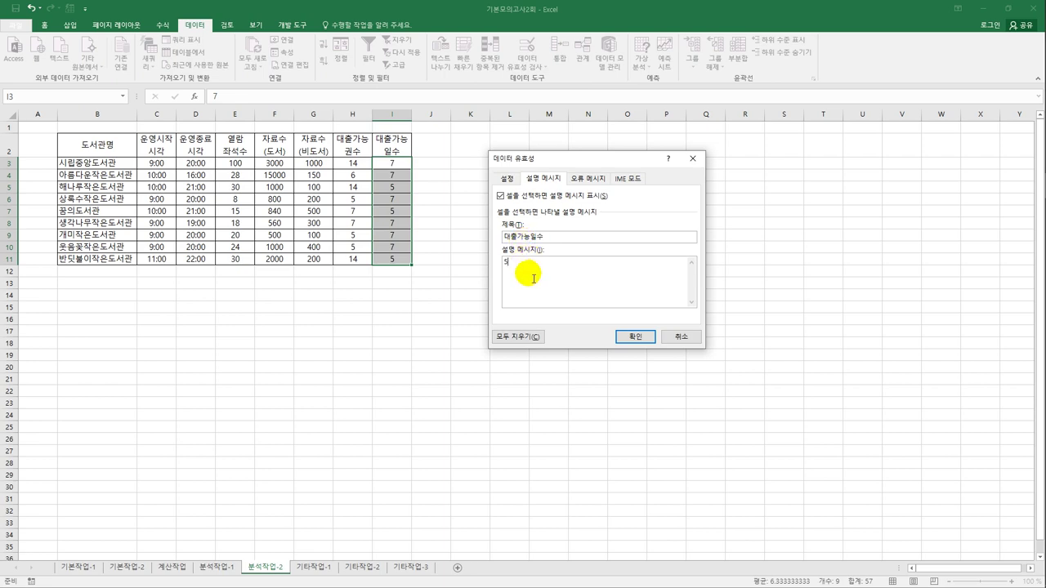
text(ㅇ)
text(이상)
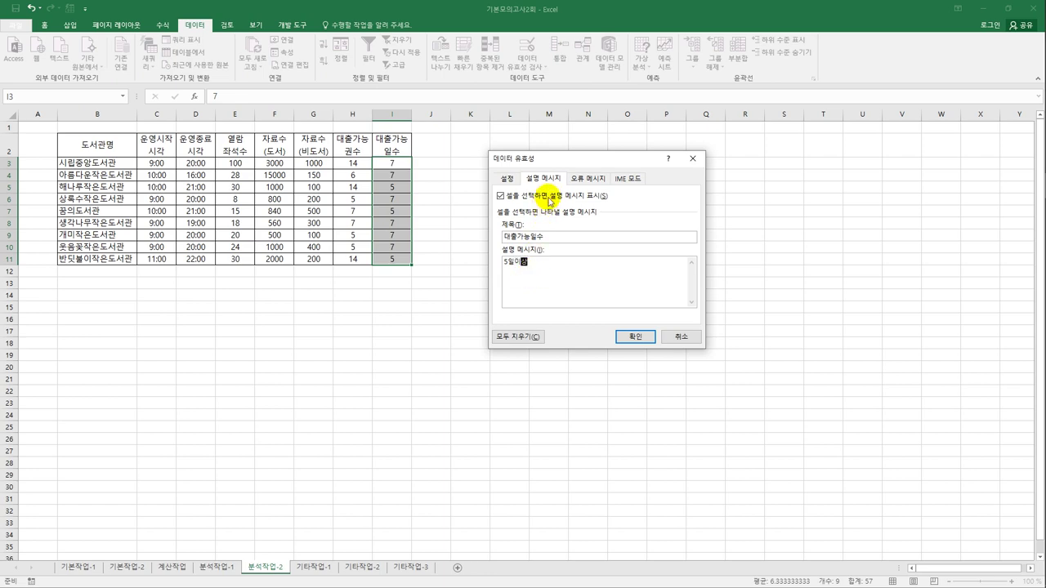
Add a validation error alert titled 대출기간 확인하세요 with the message 대출가능일수는 5일 이상으로 입력하세요., apply the validation and select I3.
click(573, 180)
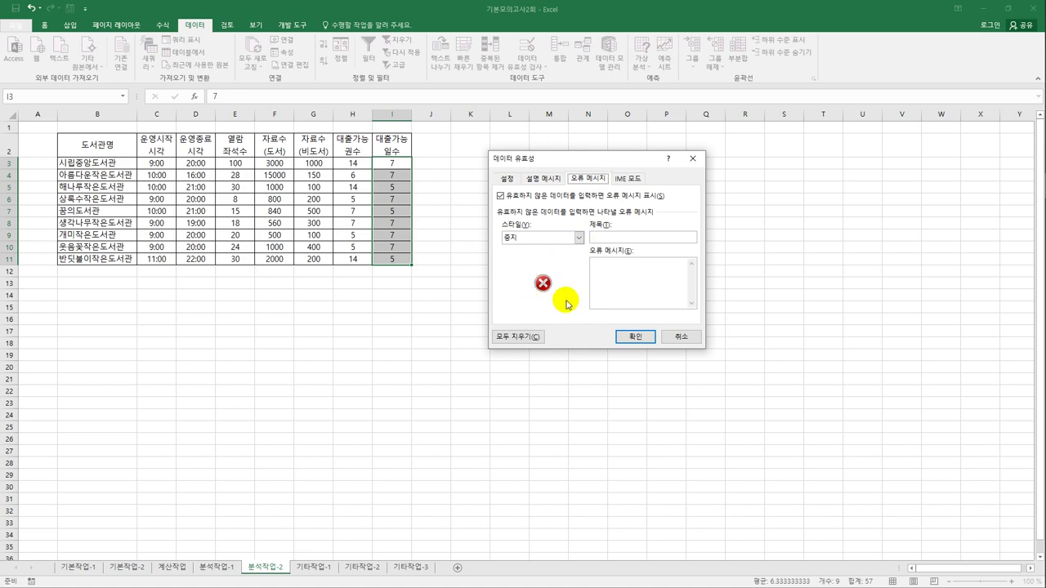
click(643, 243)
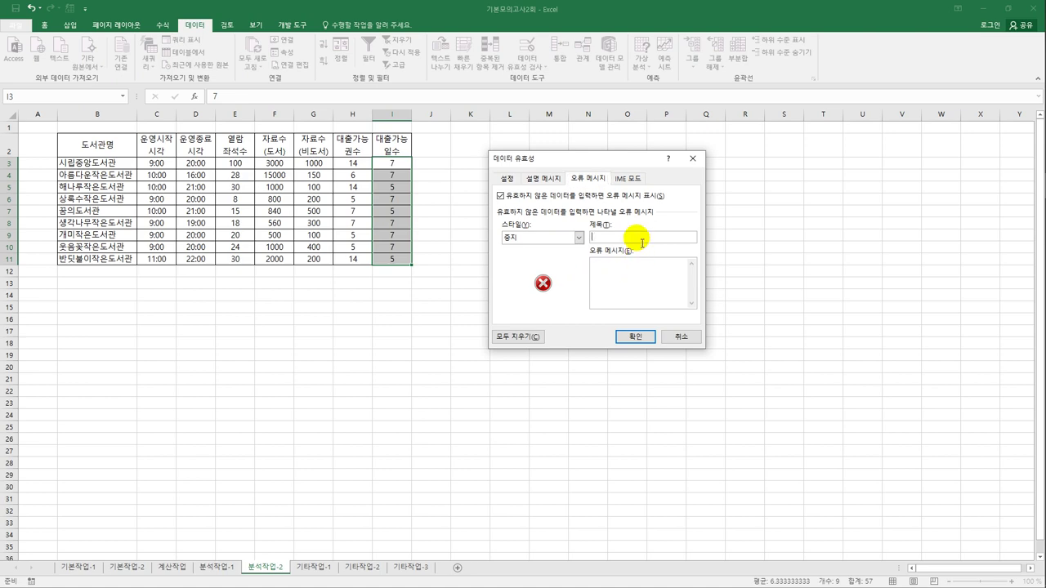
text(대출기간 확인하세요)
click(654, 274)
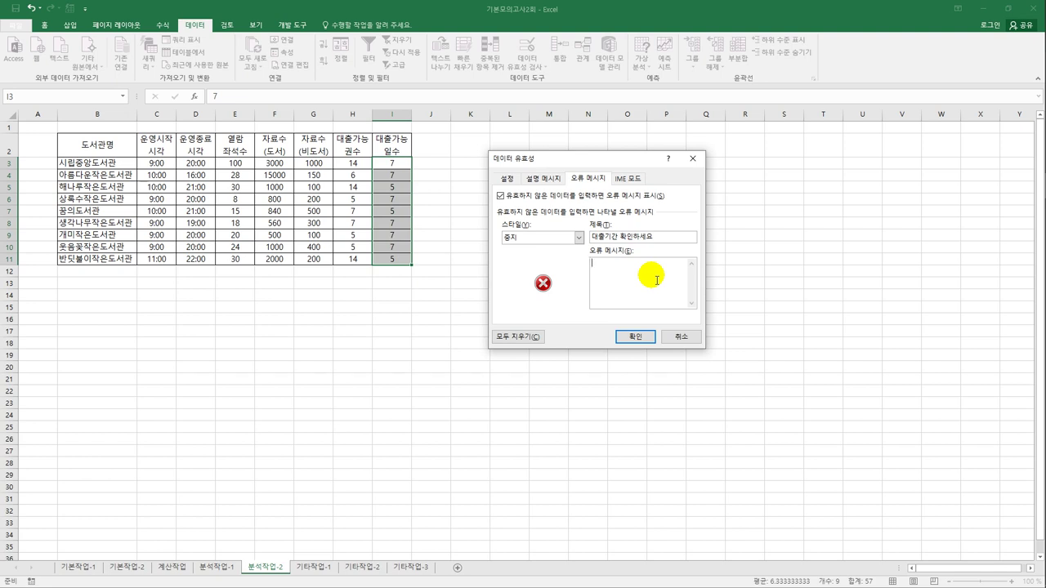
text(대출가능일수는 5일 이상으로 입력하세요)
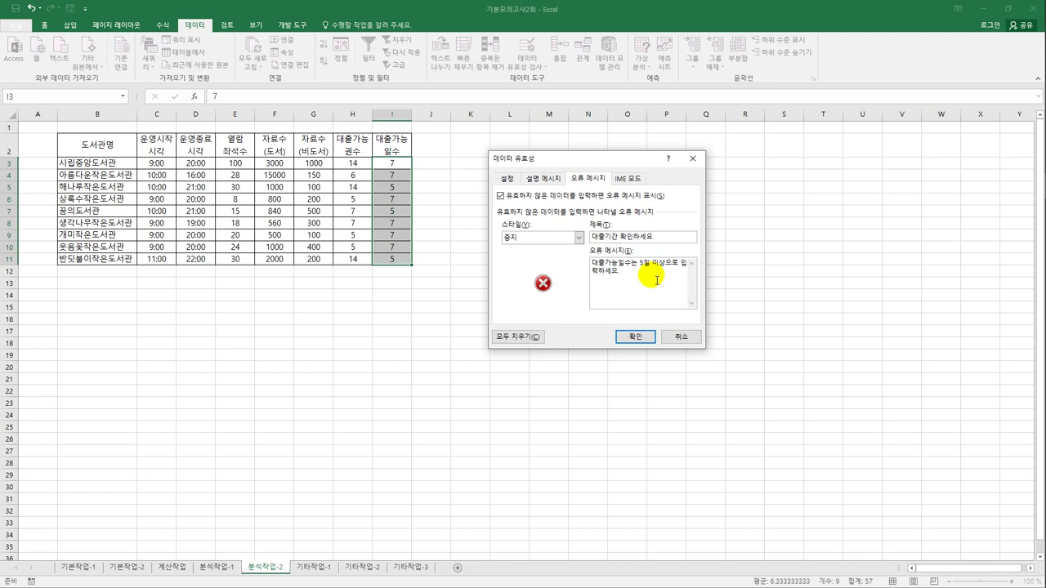
text(.)
click(626, 338)
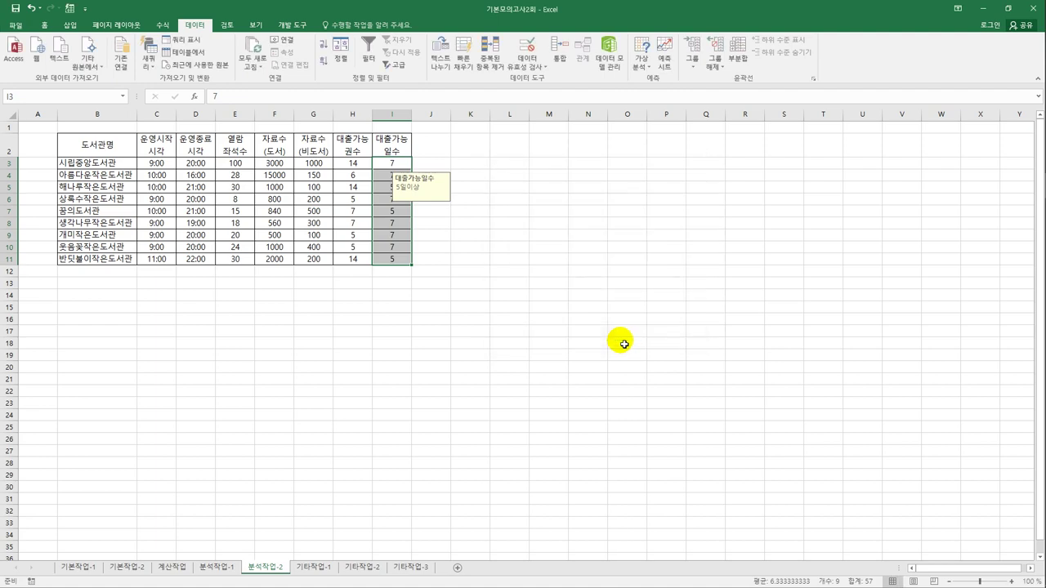
click(382, 165)
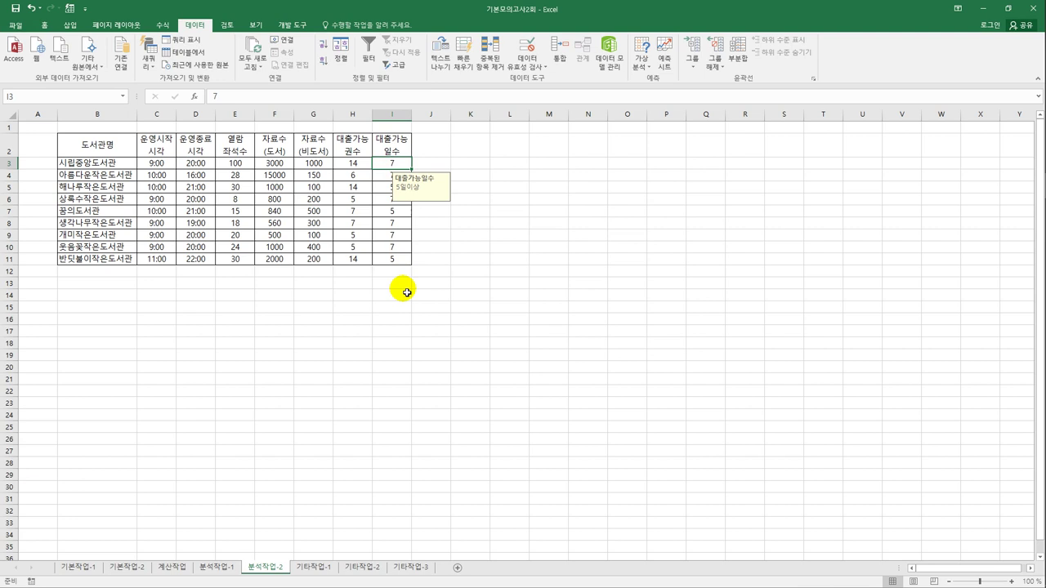
Filter the library table to rows whose 운영시작 시각 is greater than or equal to 10:00.
click(201, 146)
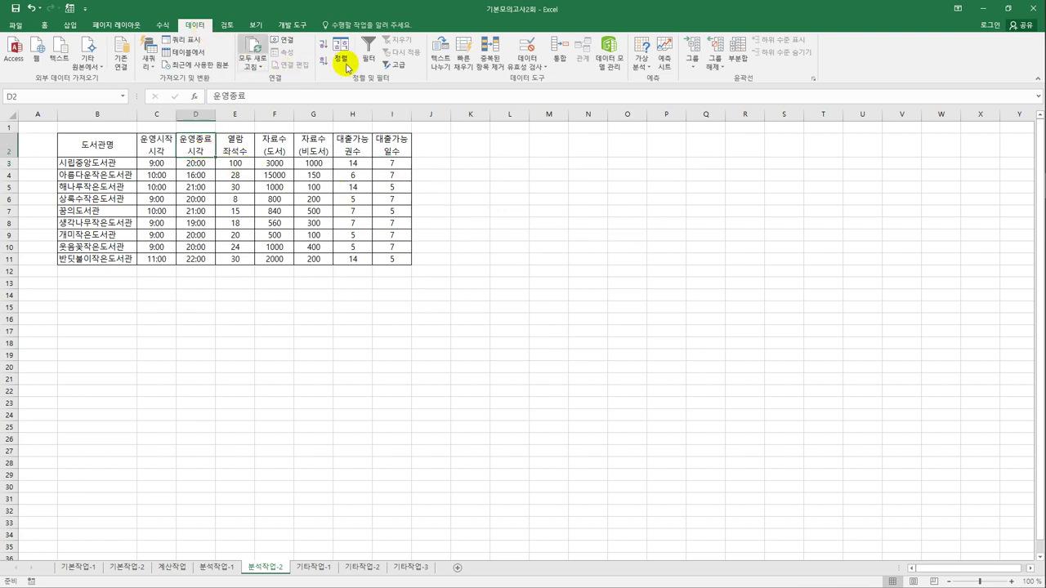
click(369, 50)
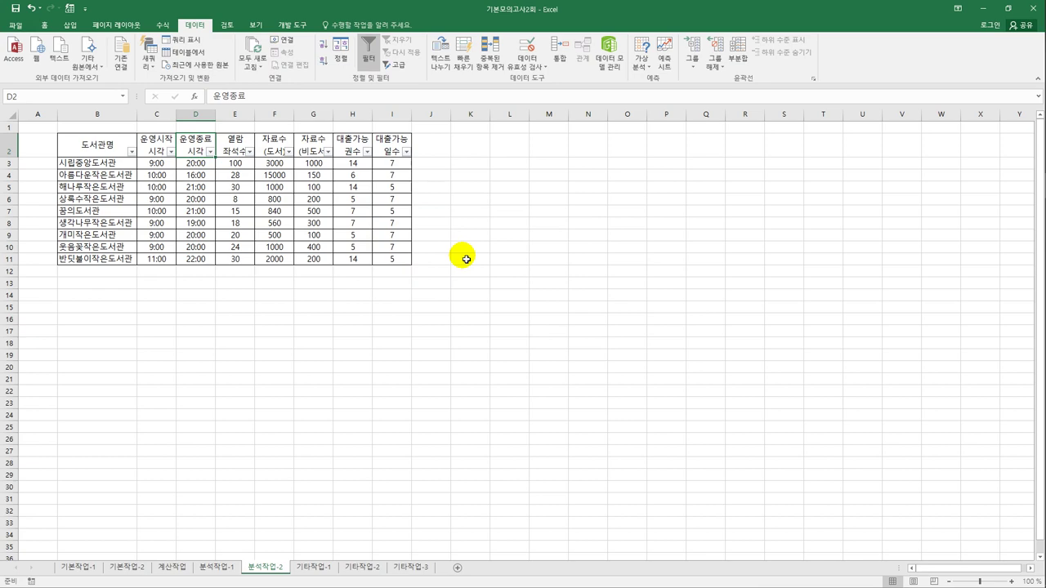
click(169, 152)
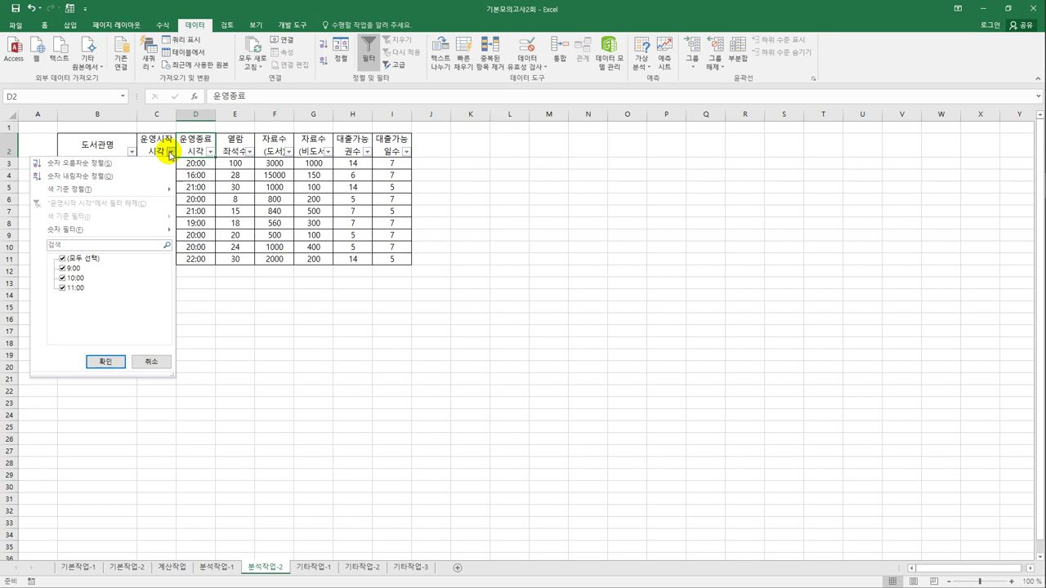
mouse_move(151, 233)
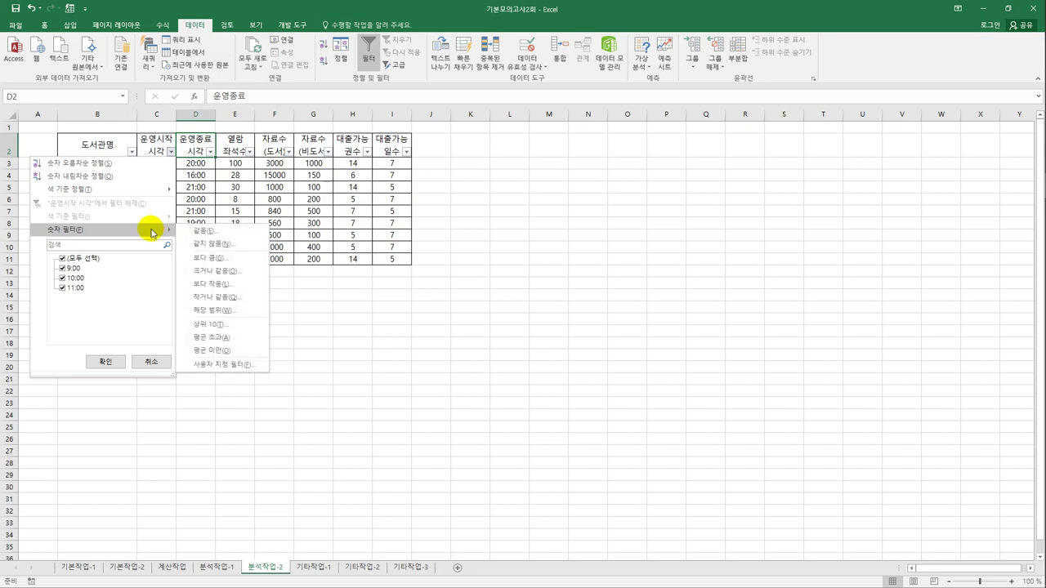
click(244, 270)
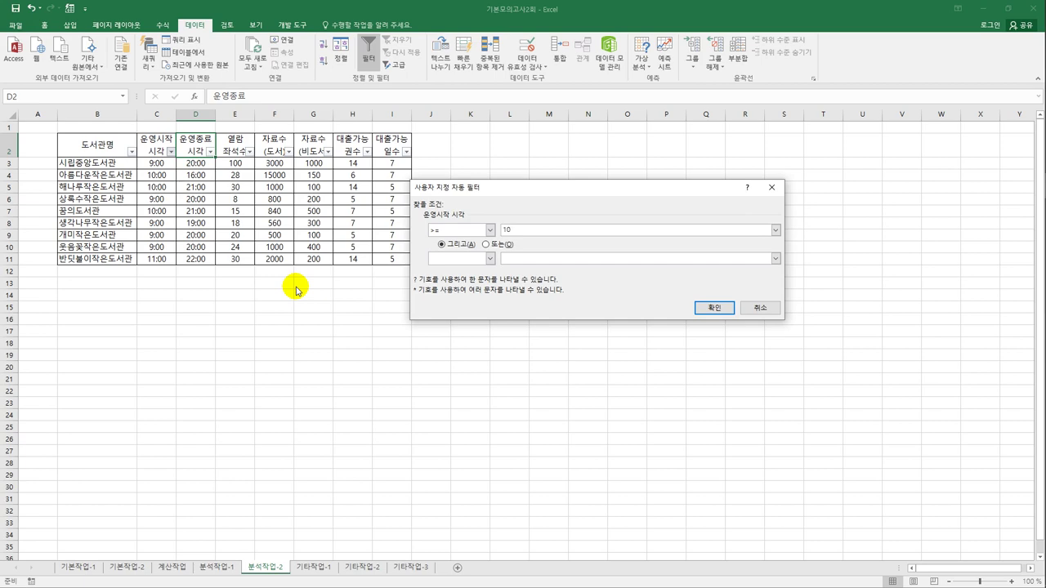
text(10:00)
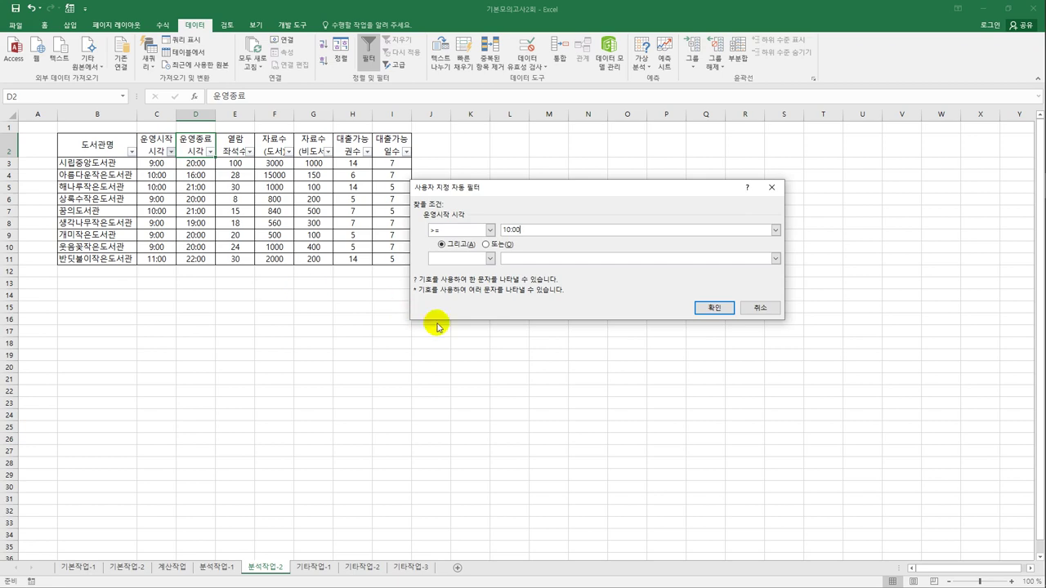
click(716, 308)
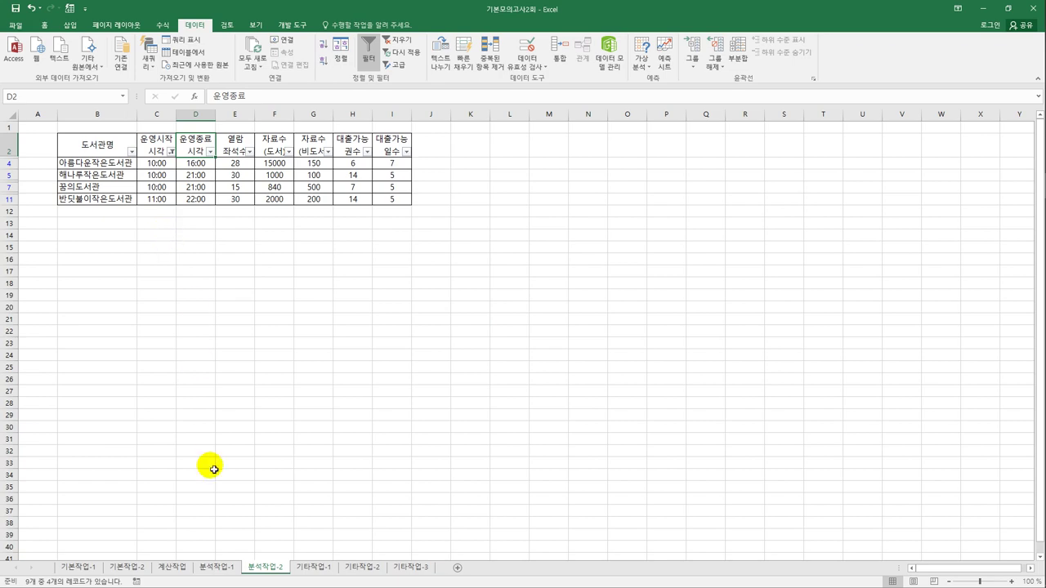
On the 기타작업-1 sheet, change the chart's 판매량 series to a line with markers (표식이 있는 꺾은선형).
click(311, 565)
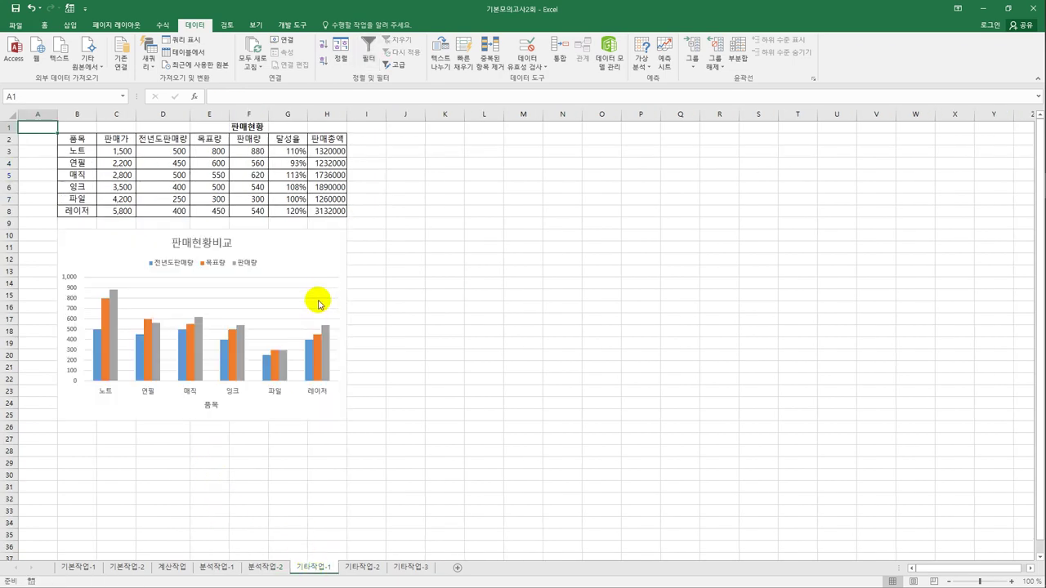
click(327, 258)
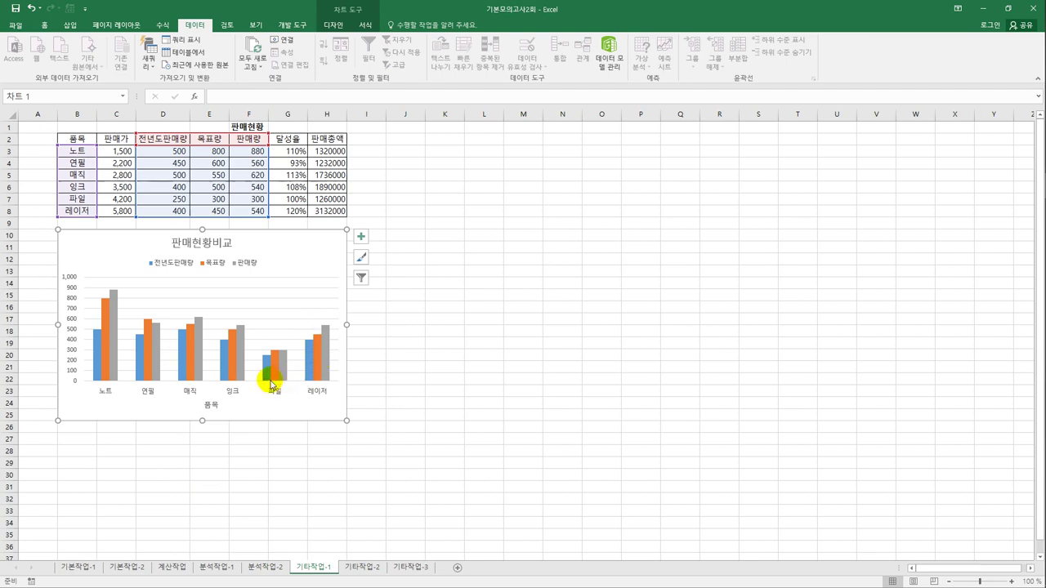
click(241, 333)
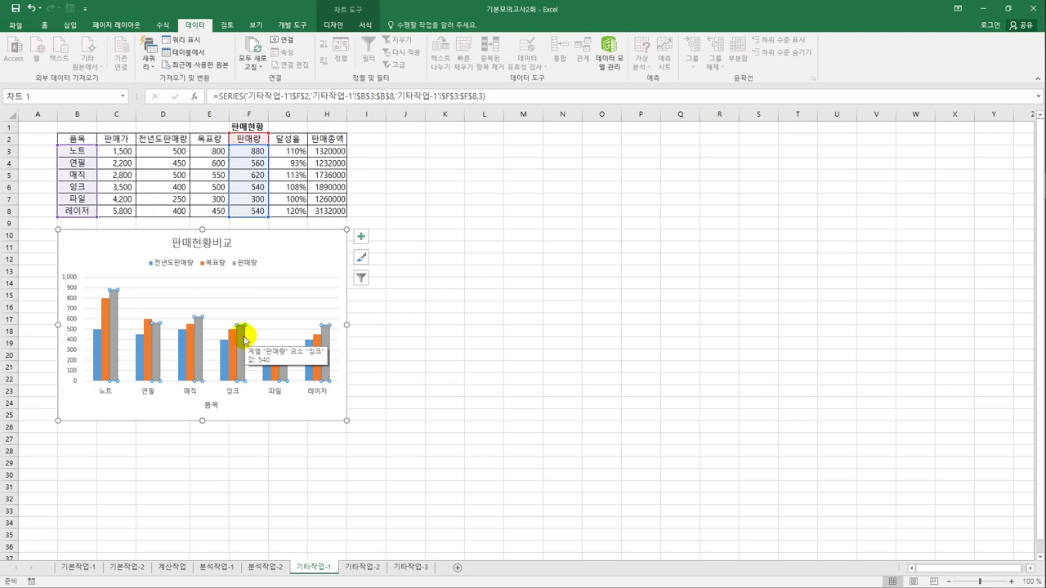
right_click(243, 335)
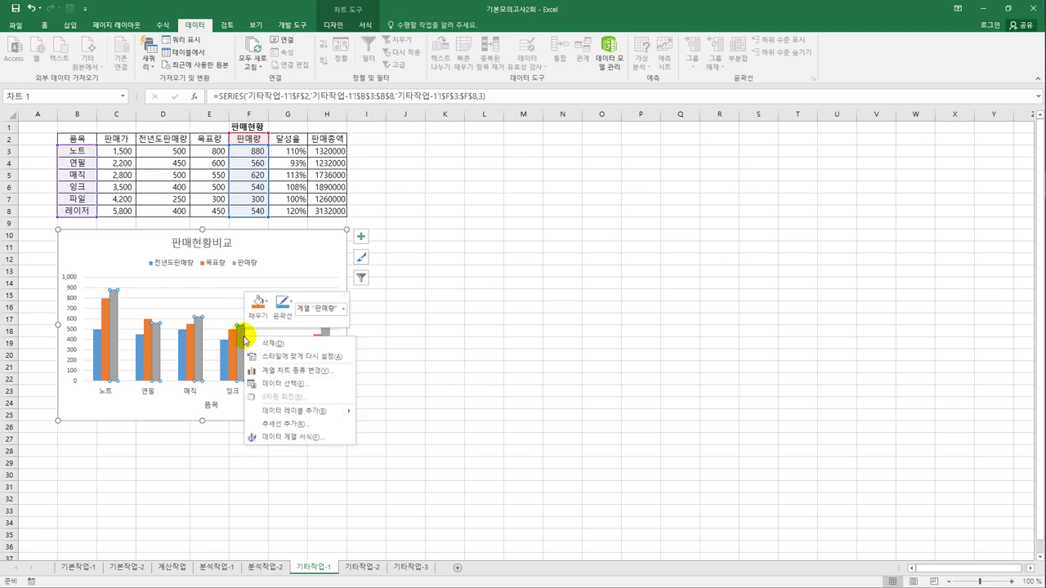
click(299, 371)
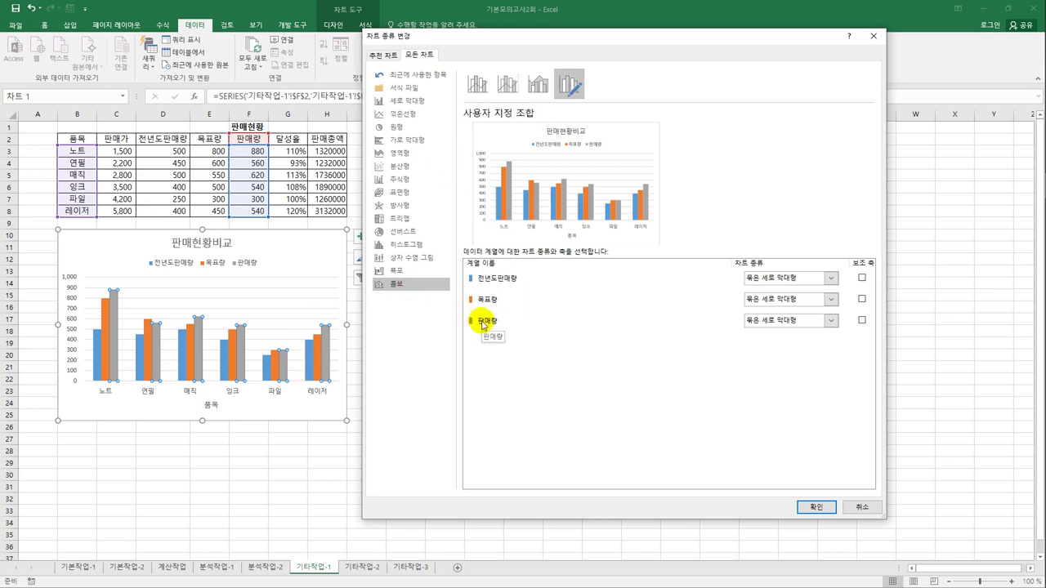
click(829, 320)
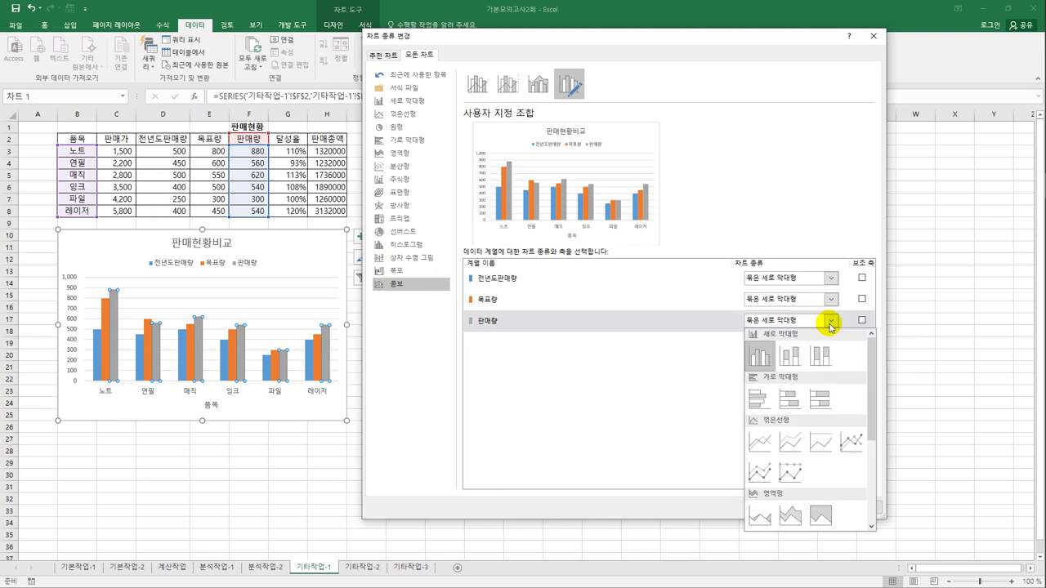
click(849, 443)
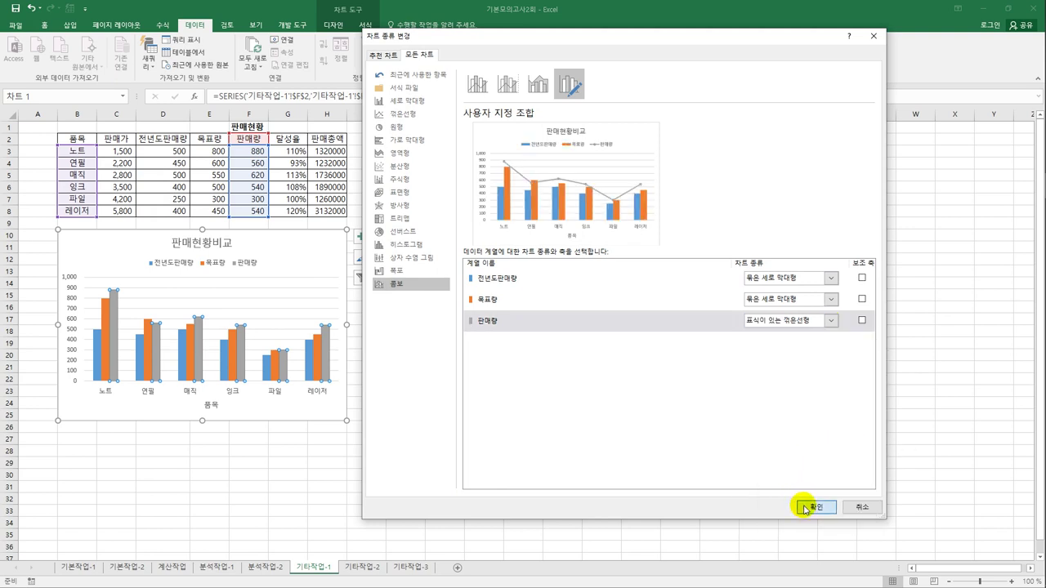
click(807, 508)
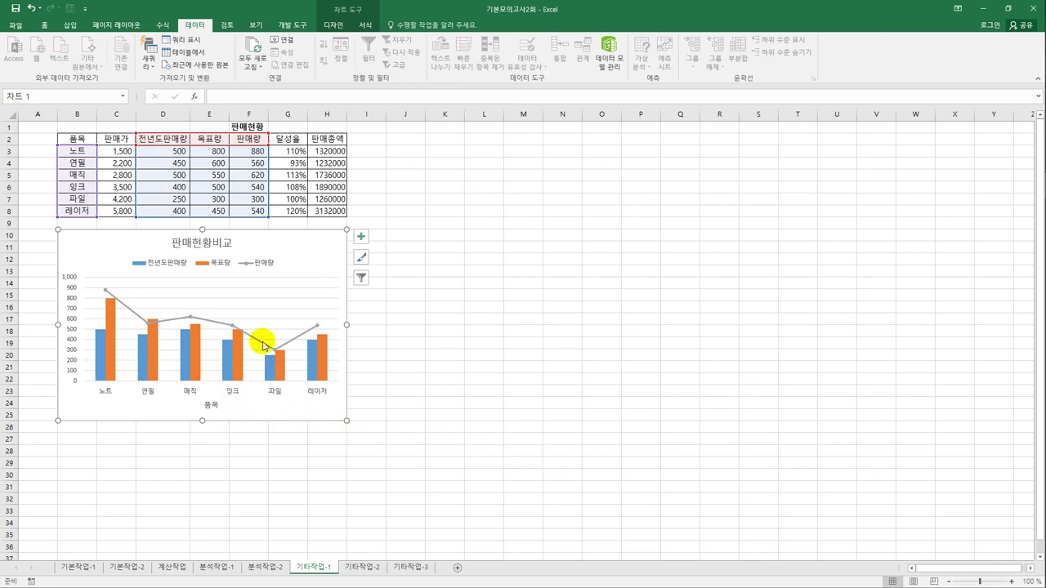
Add data labels to the 판매량 line series in the 판매현황비교 chart.
click(264, 344)
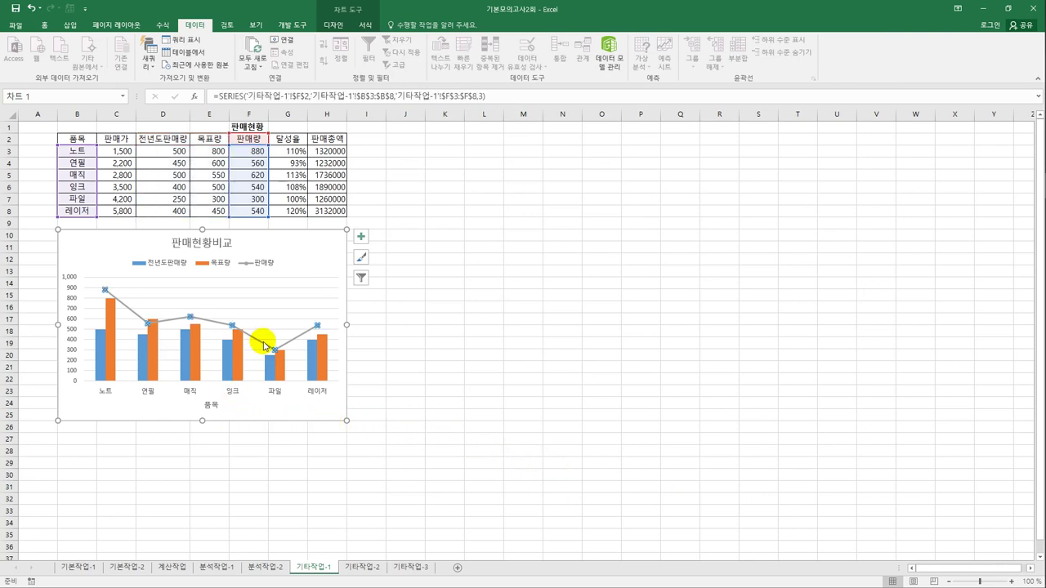
right_click(264, 344)
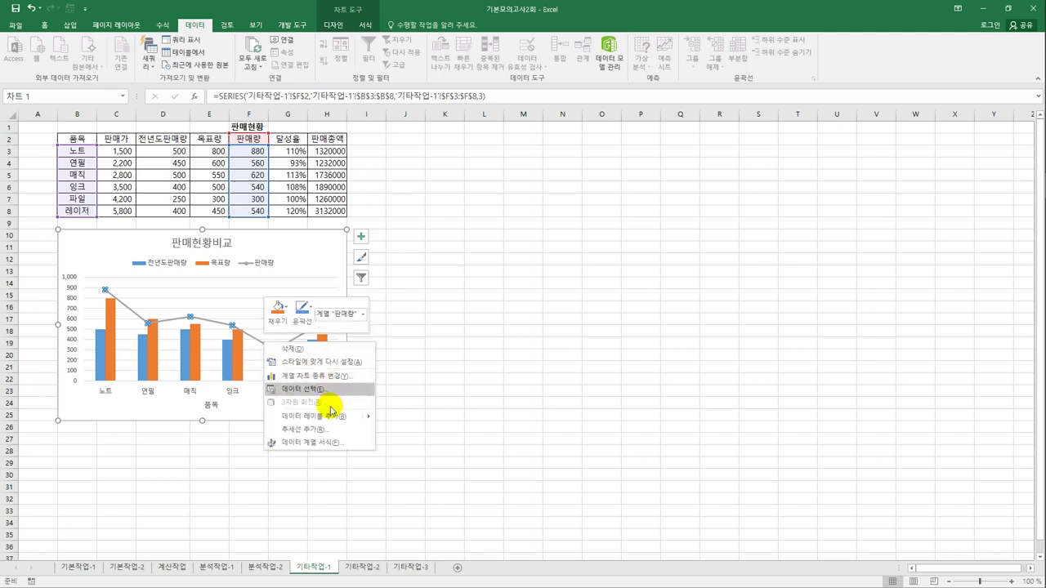
click(331, 418)
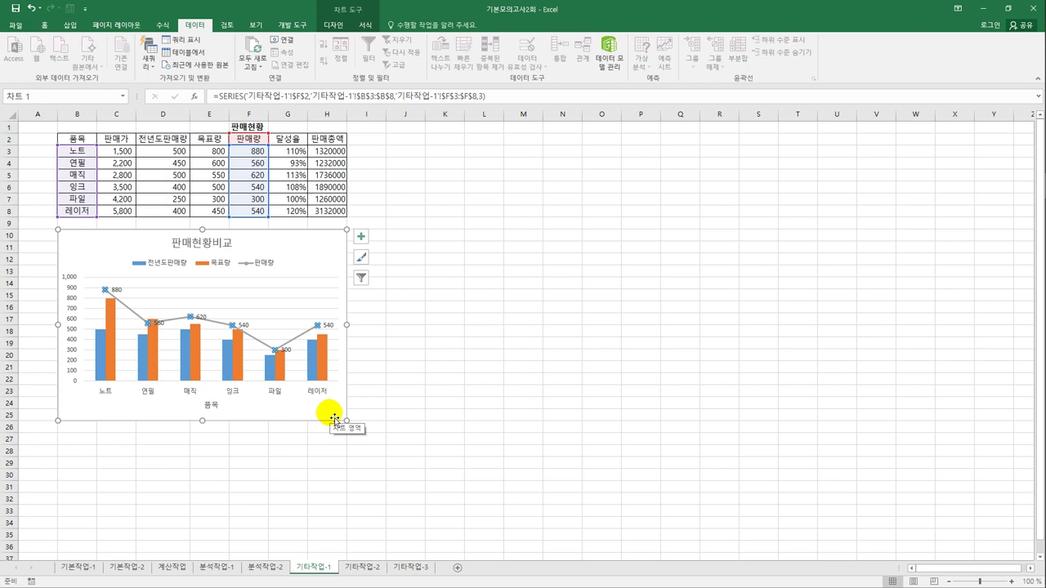
Set the series overlap (계열 겹치기) of the 목표량 columns to 50%.
click(239, 357)
right_click(239, 356)
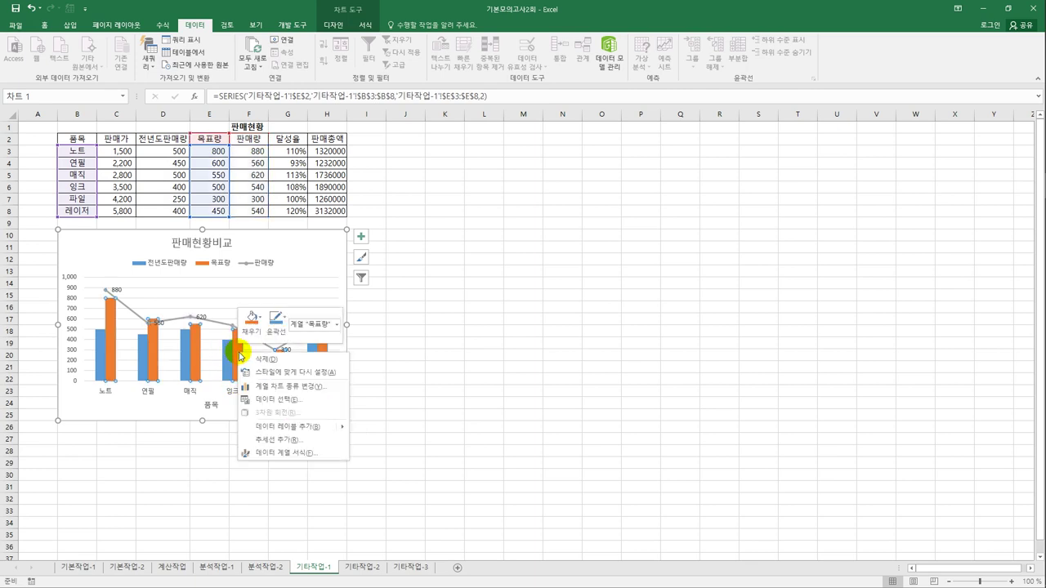
click(285, 452)
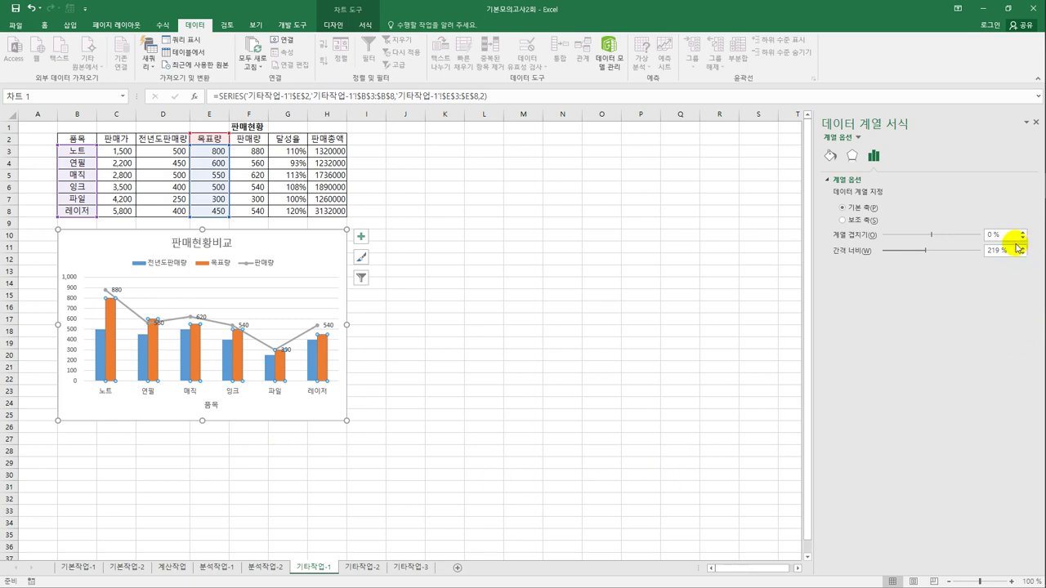
click(980, 235)
double_click(981, 236)
text(50)
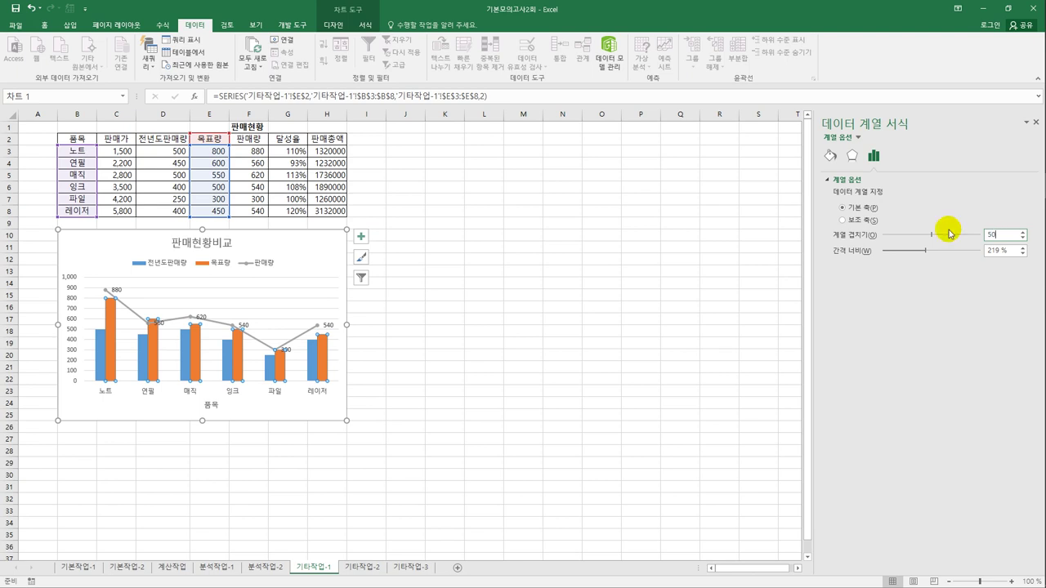
click(437, 367)
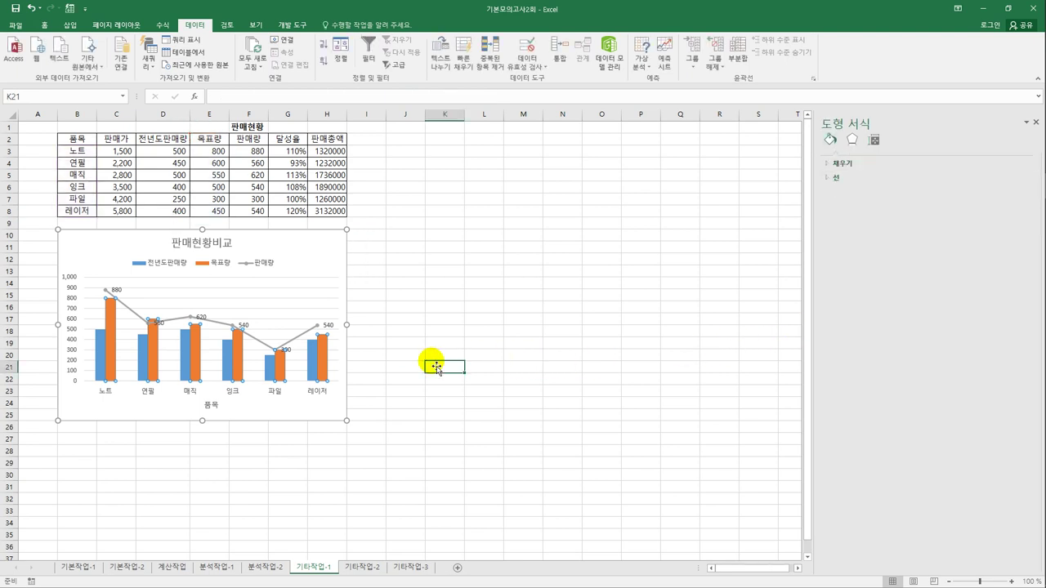
Set the chart's vertical axis minimum to 200 and its major unit to 200.
click(338, 266)
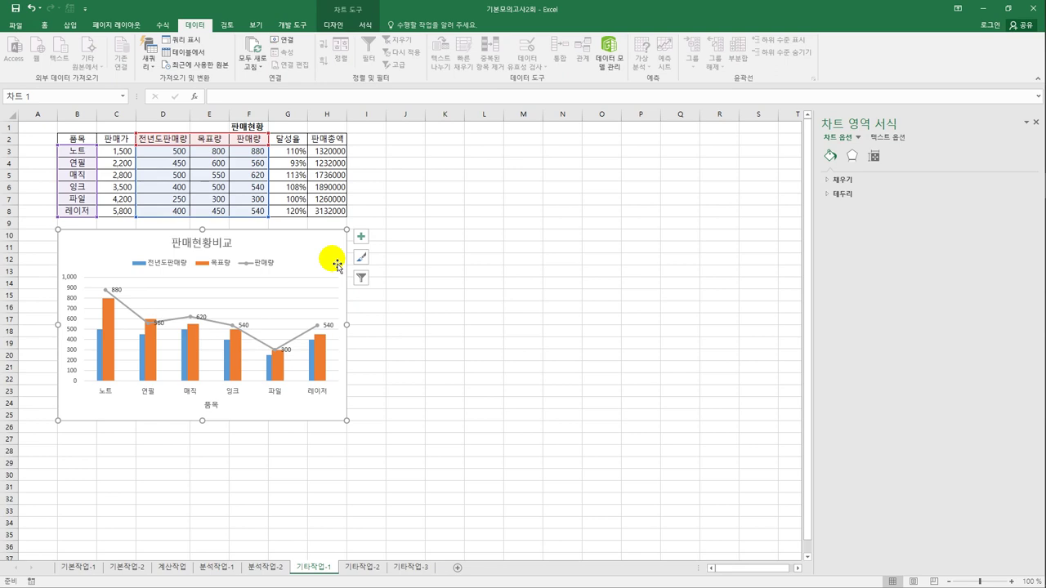
click(73, 291)
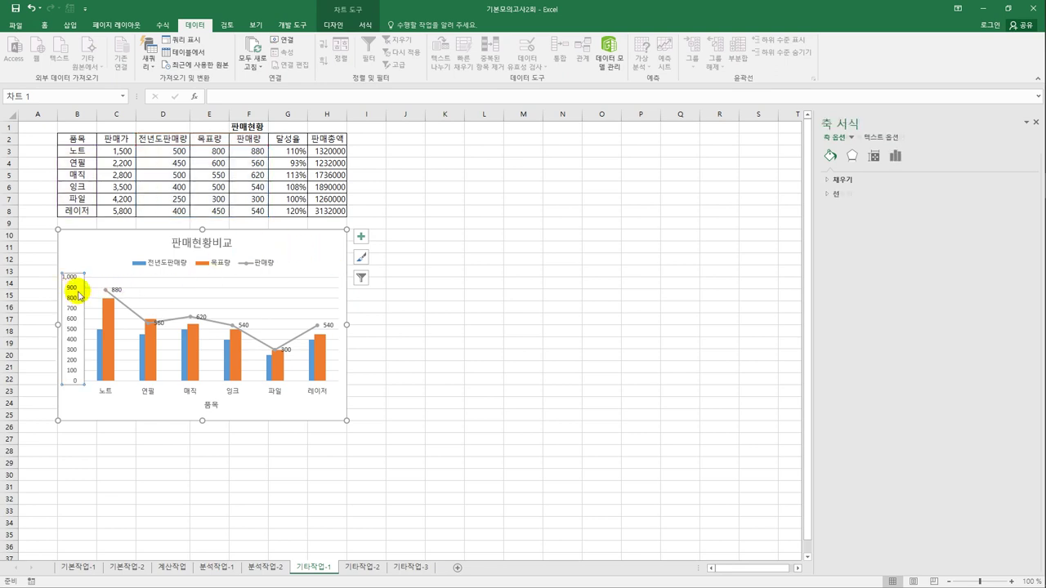
click(896, 157)
click(848, 179)
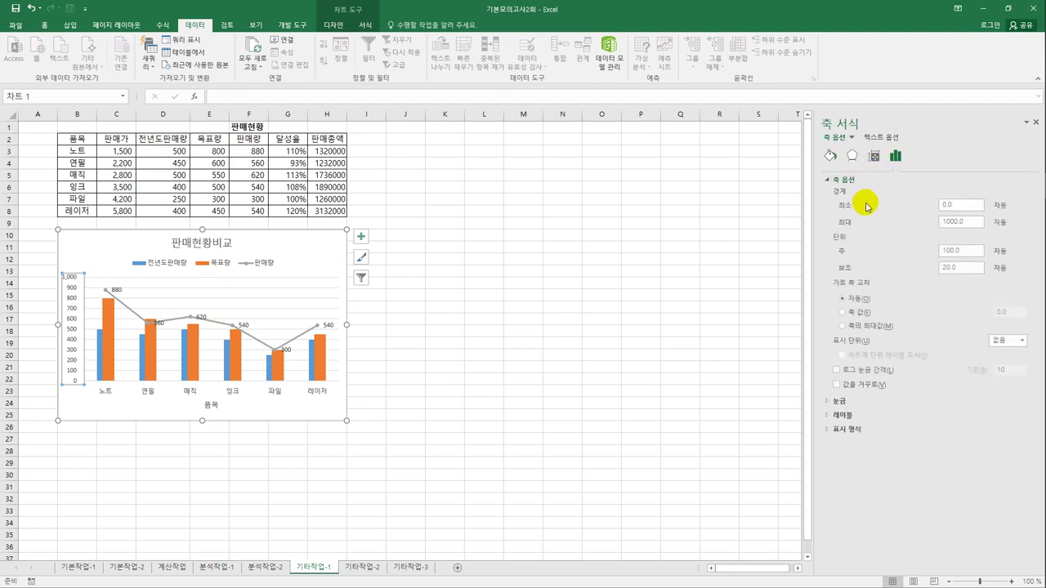
drag(953, 204, 936, 208)
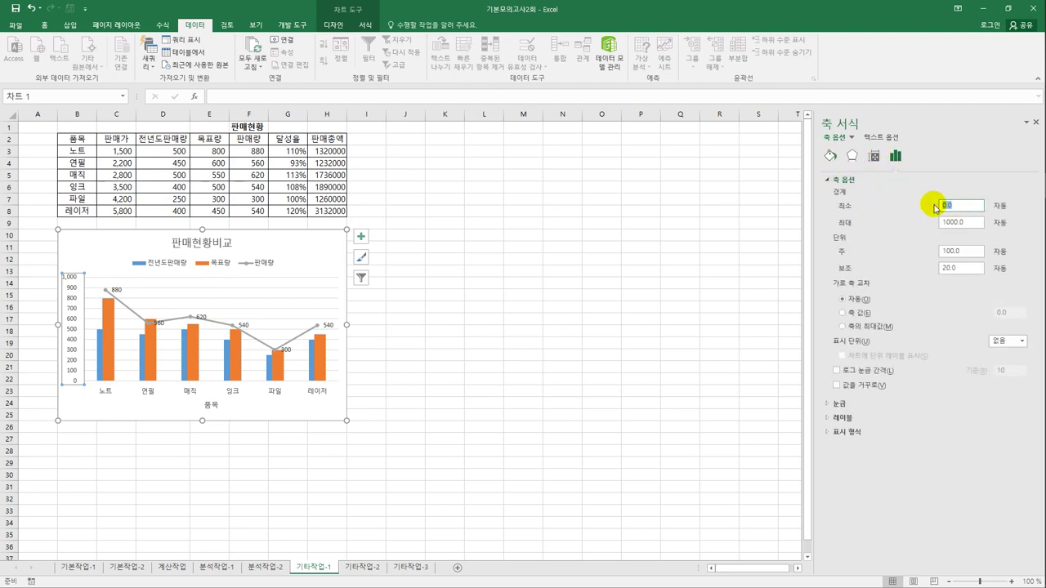
text(200)
drag(948, 250, 936, 254)
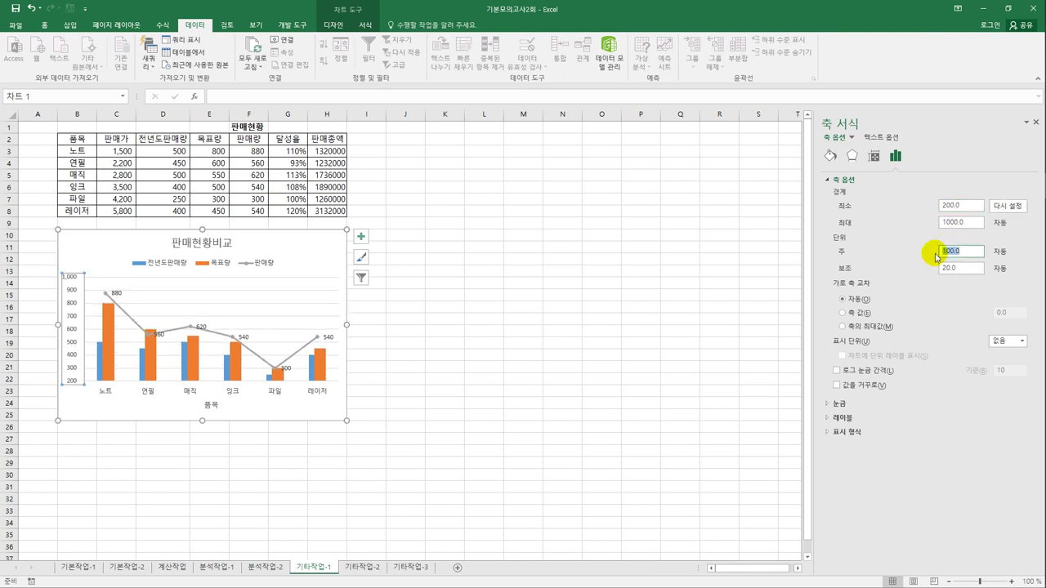
text(200)
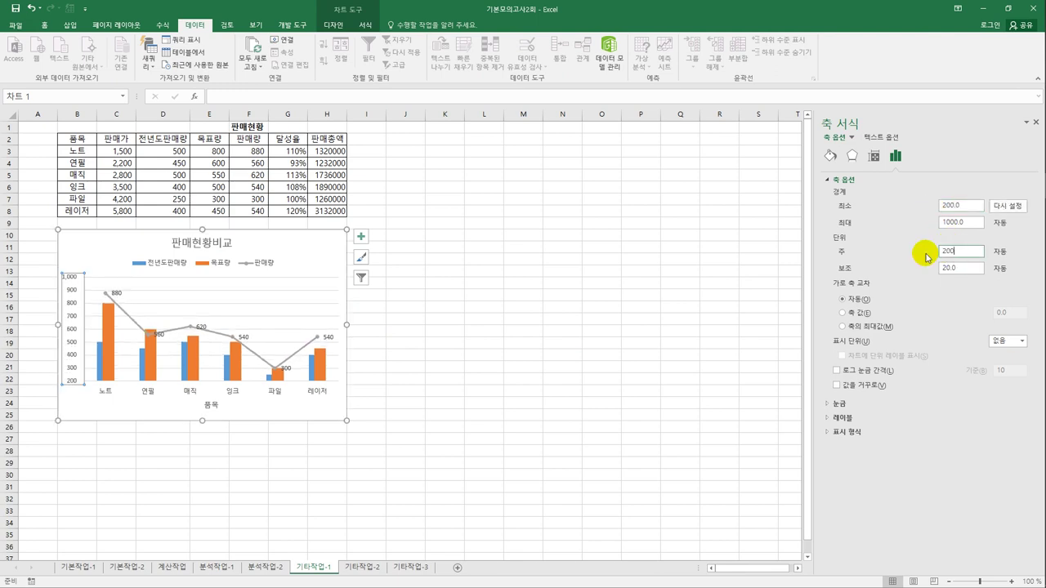
click(331, 258)
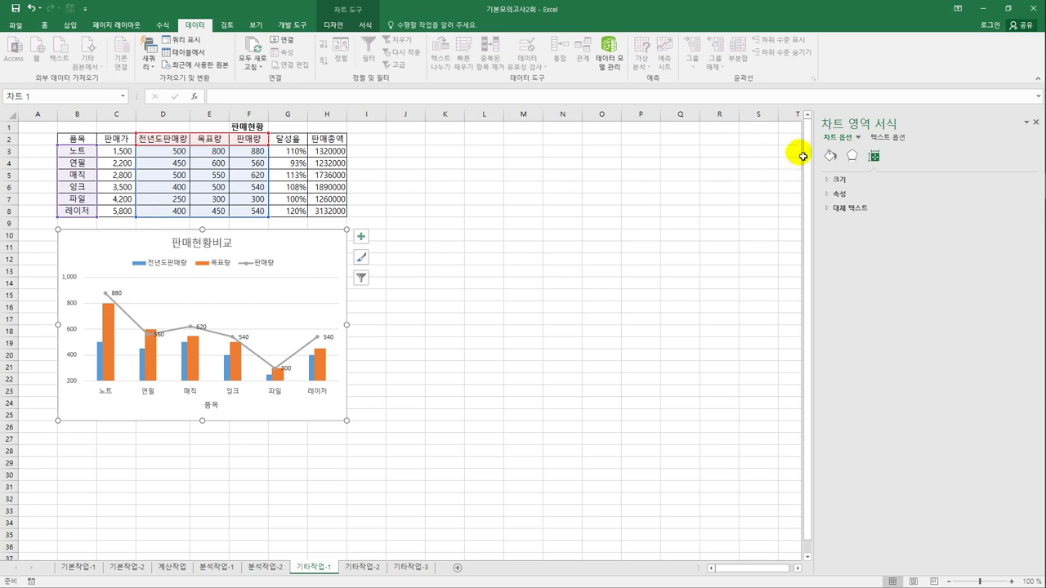
Give the 판매현황비교 chart area's border rounded corners (둥근 모서리).
click(830, 159)
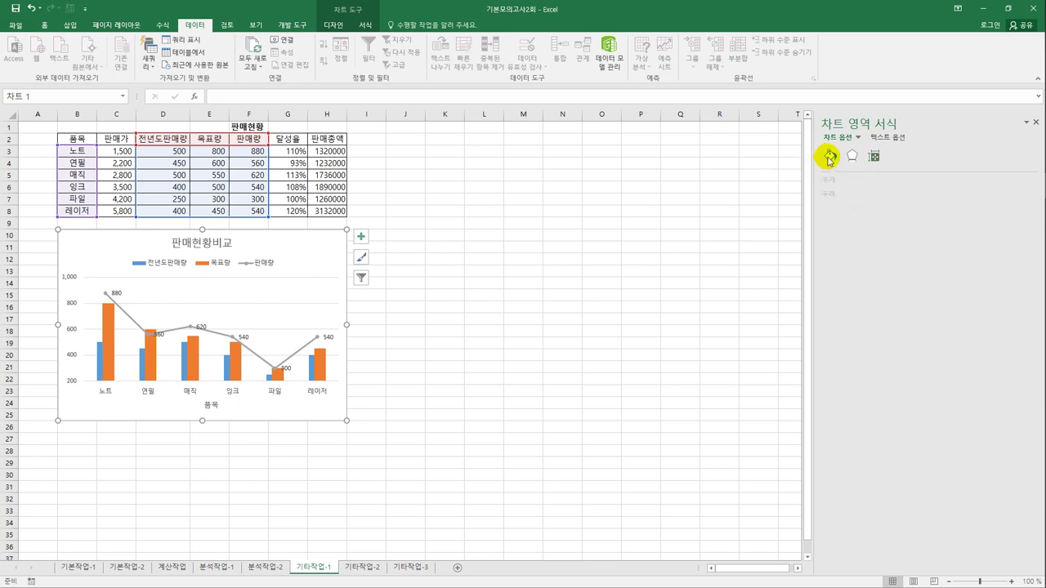
click(832, 195)
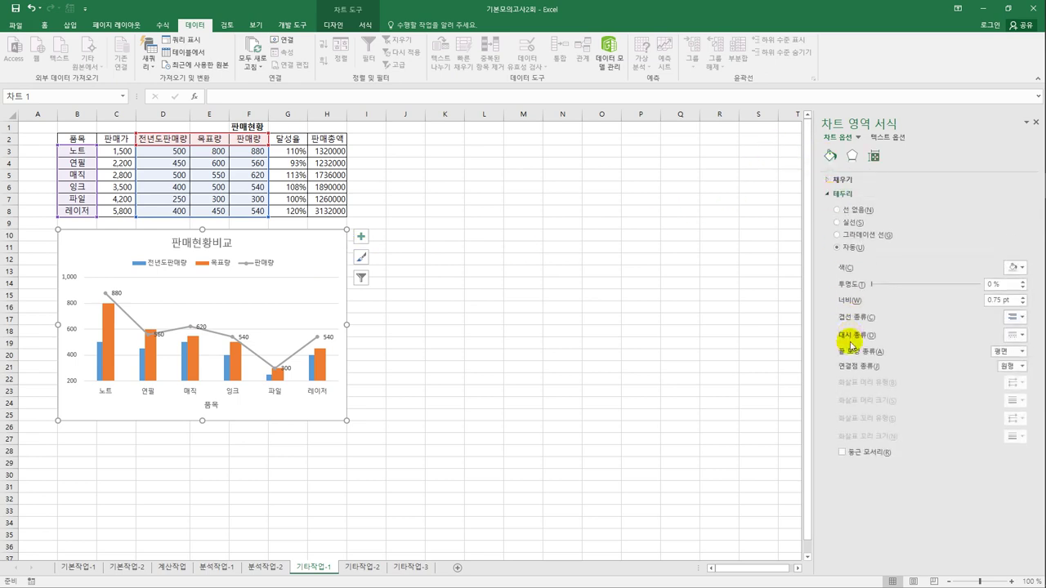
click(843, 451)
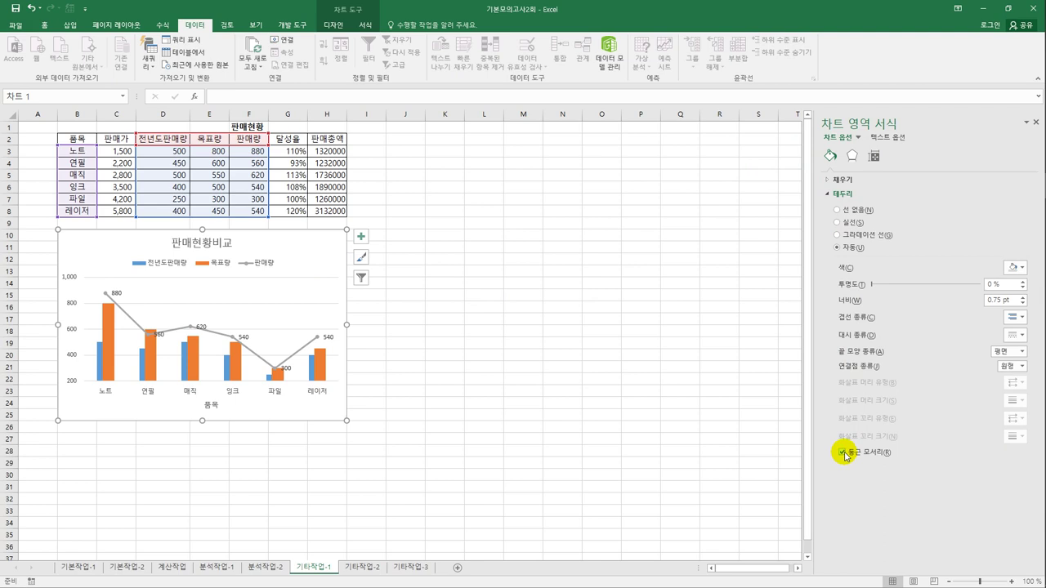
Apply the outer (바깥쪽) shadow preset offset toward the lower right to the 판매현황비교 chart area.
click(853, 157)
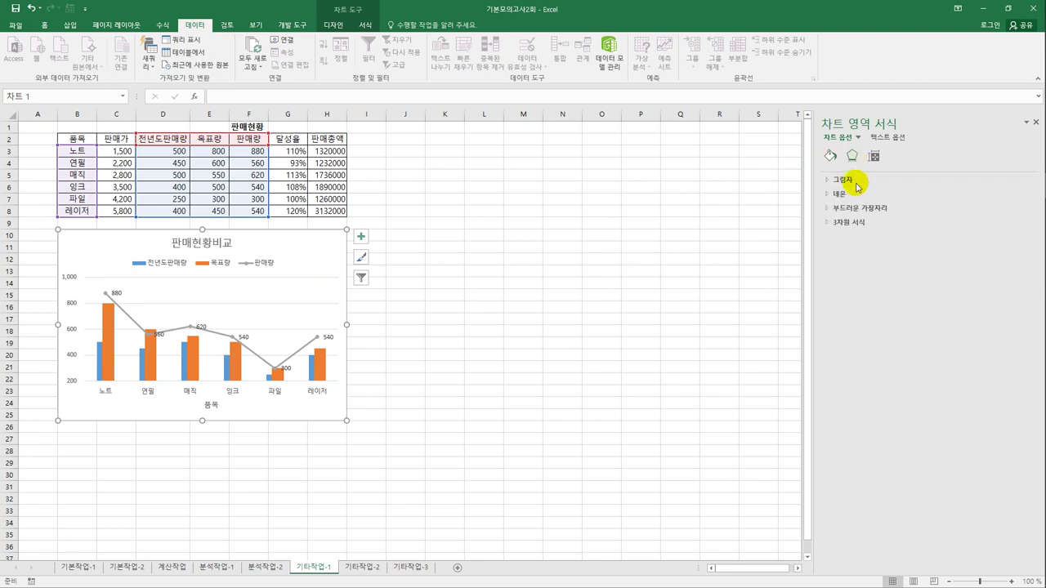
click(855, 179)
click(1021, 214)
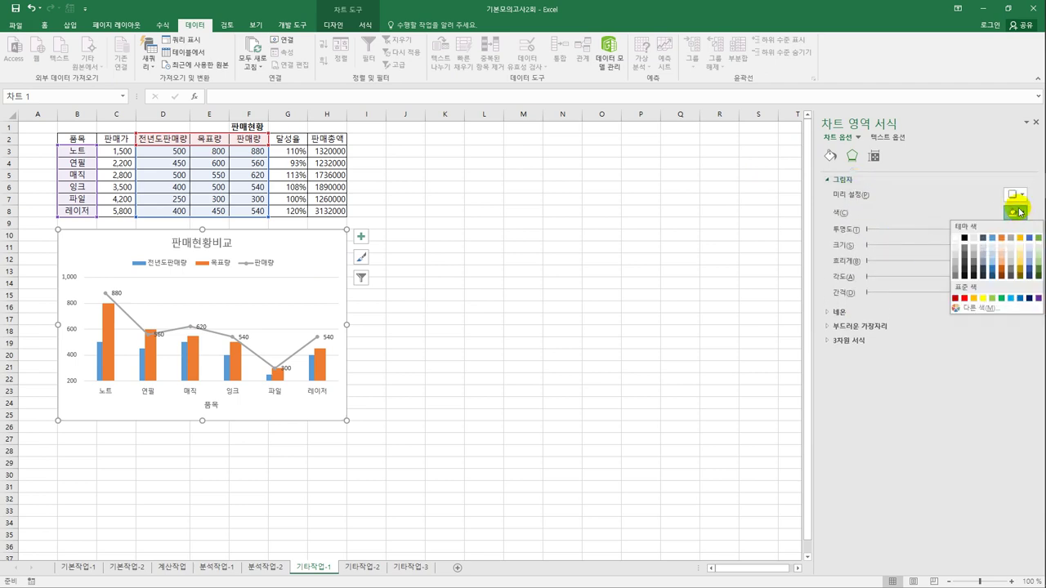
click(1019, 195)
click(1019, 195)
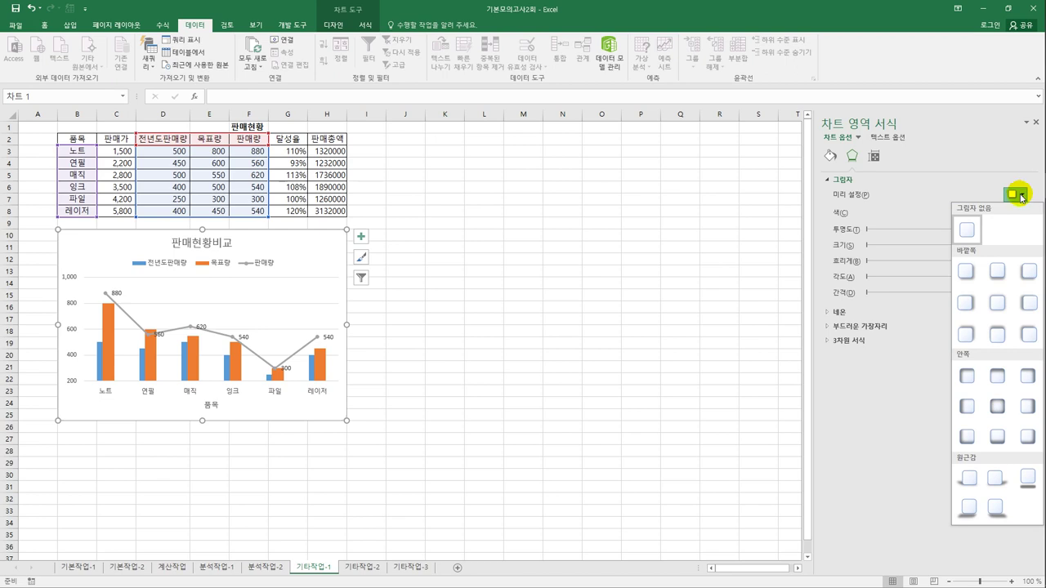
click(968, 270)
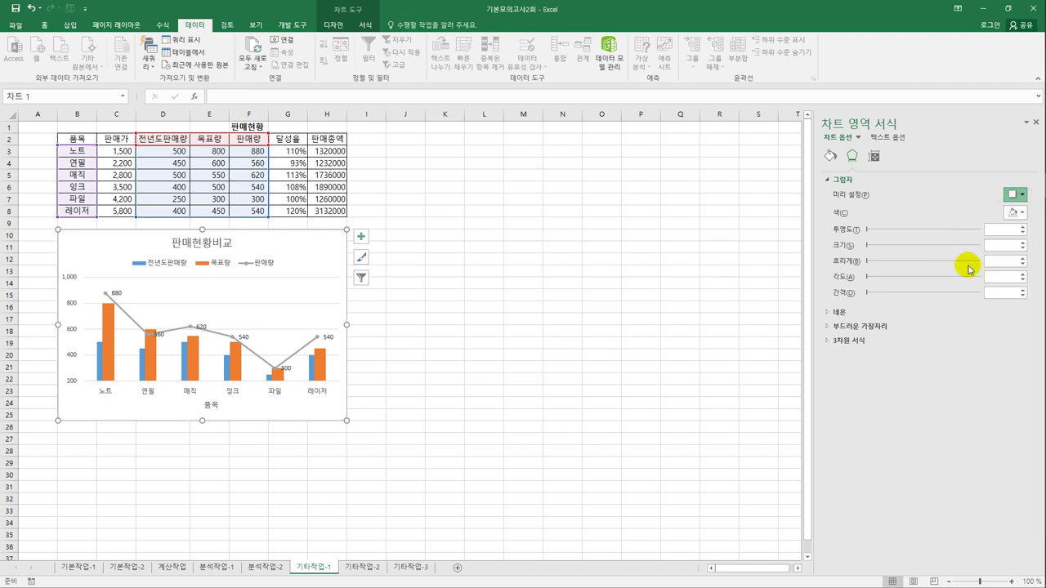
click(468, 379)
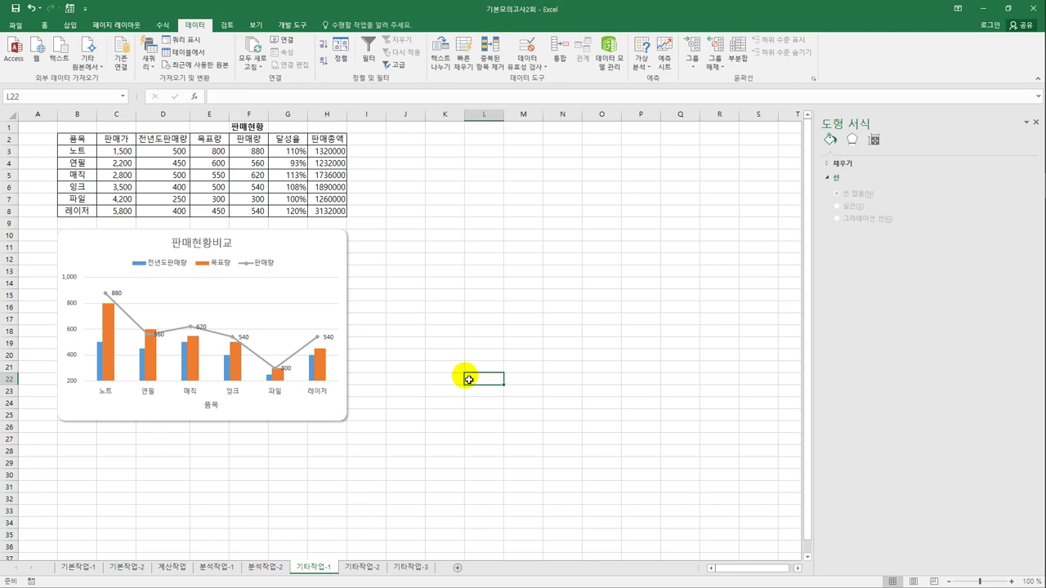
On the 기타작업-2 sheet, start recording a macro named 부분합 stored in the current workbook (현재 통합 문서).
click(368, 567)
click(472, 247)
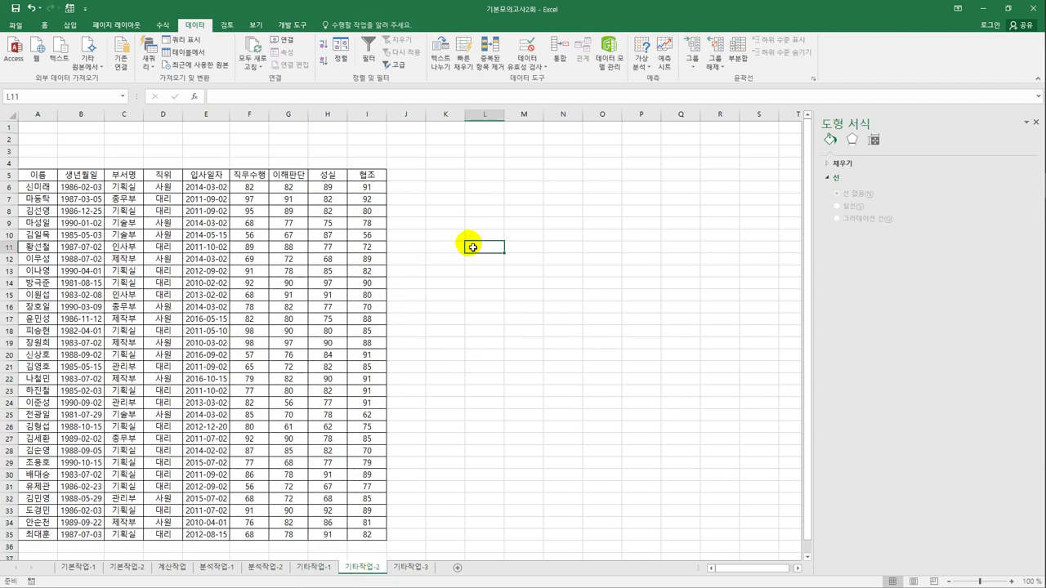
click(288, 25)
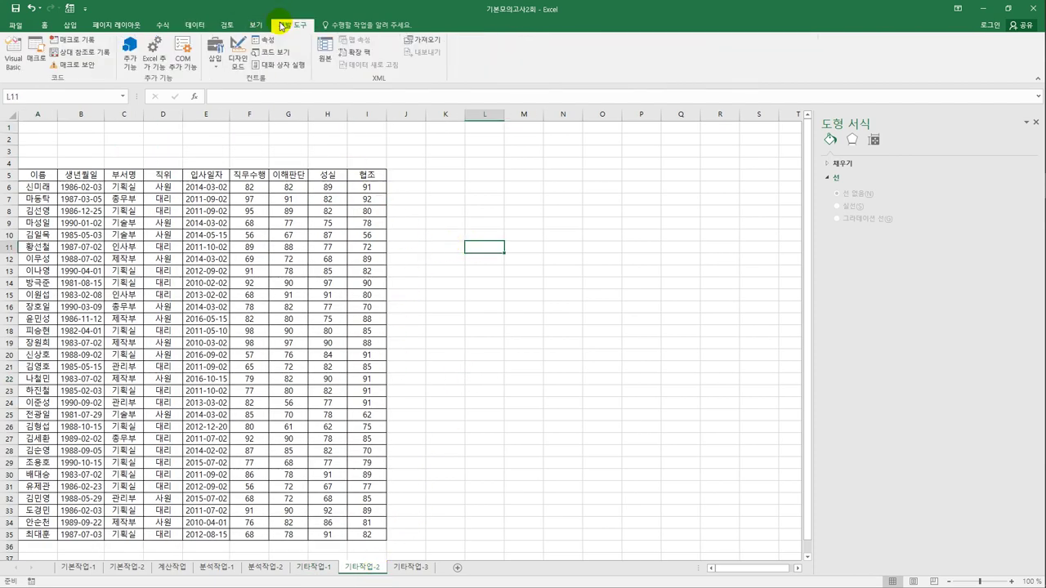
click(75, 40)
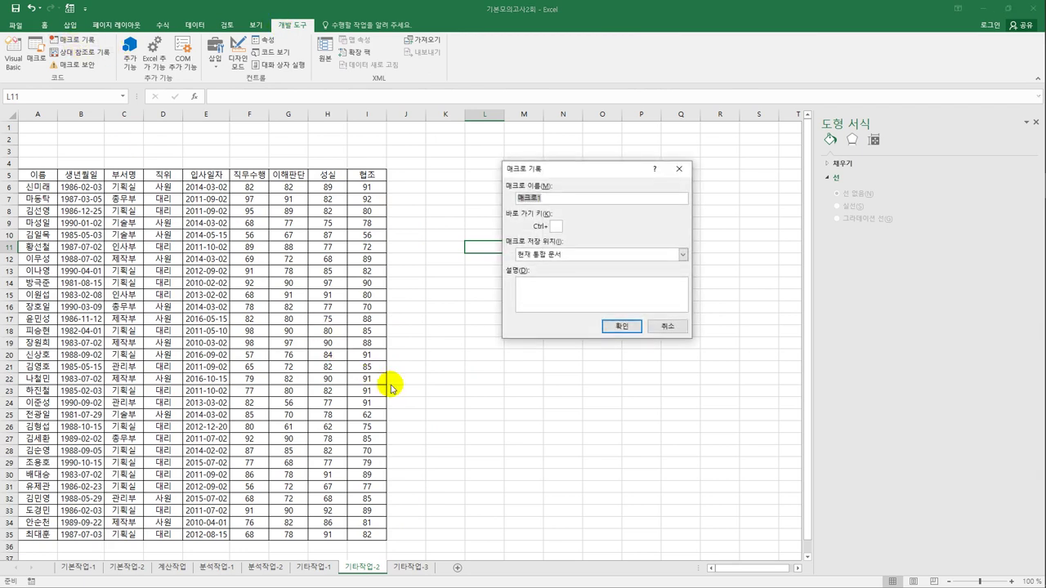
text(부분합)
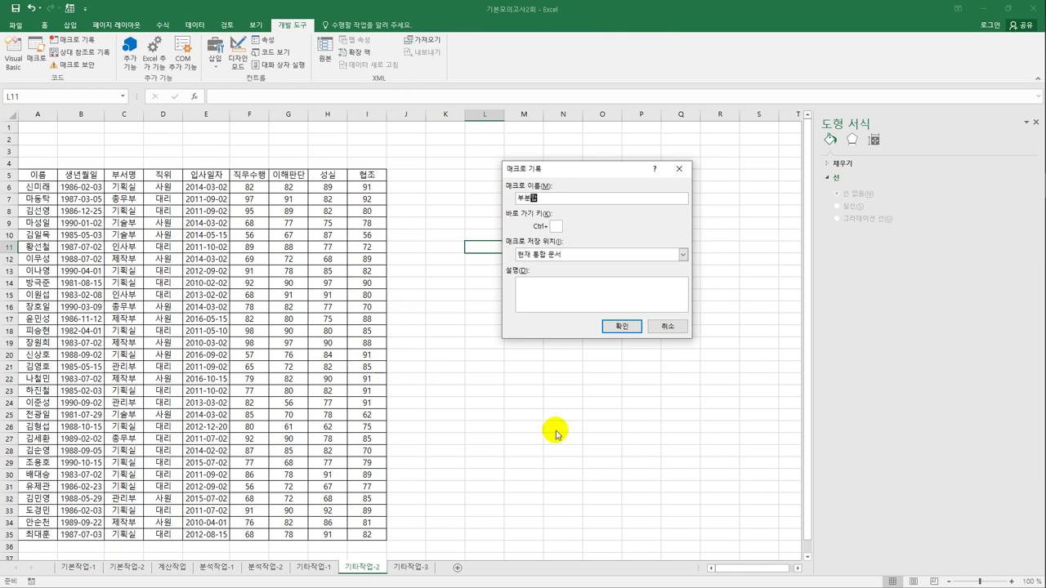
click(614, 326)
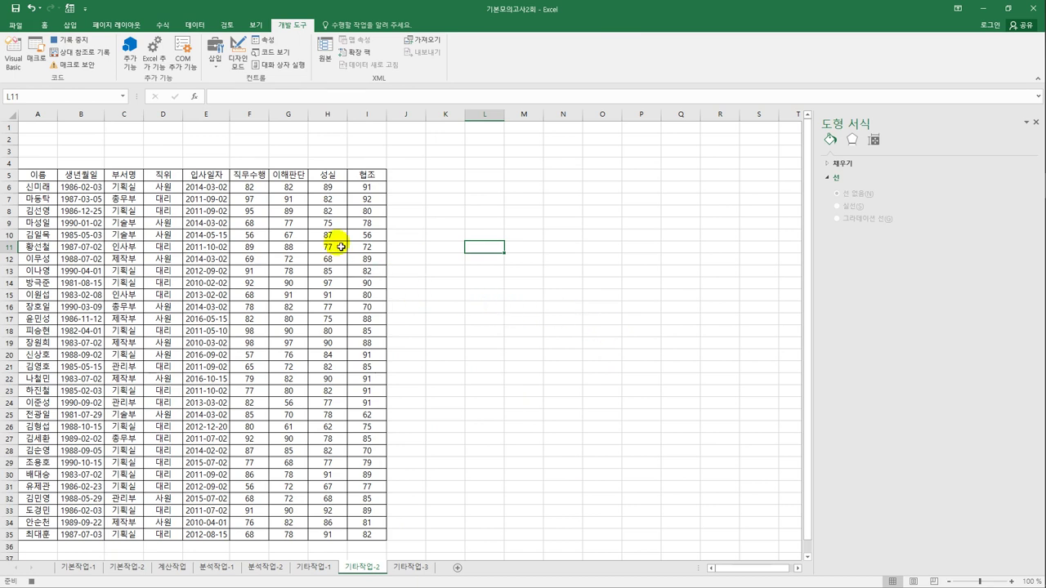
Sort the employee table in ascending order by 부서명.
click(130, 175)
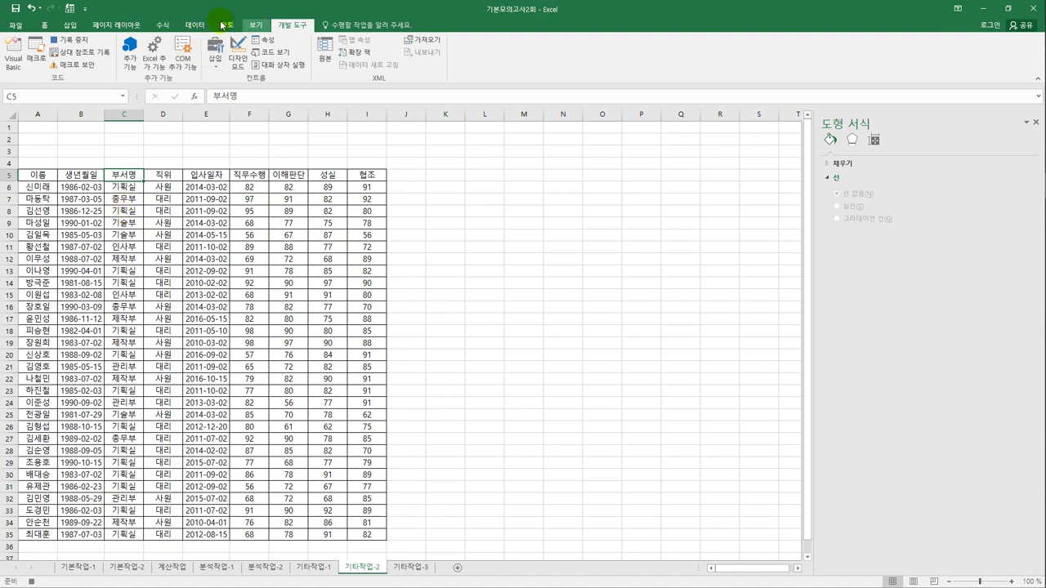
click(194, 25)
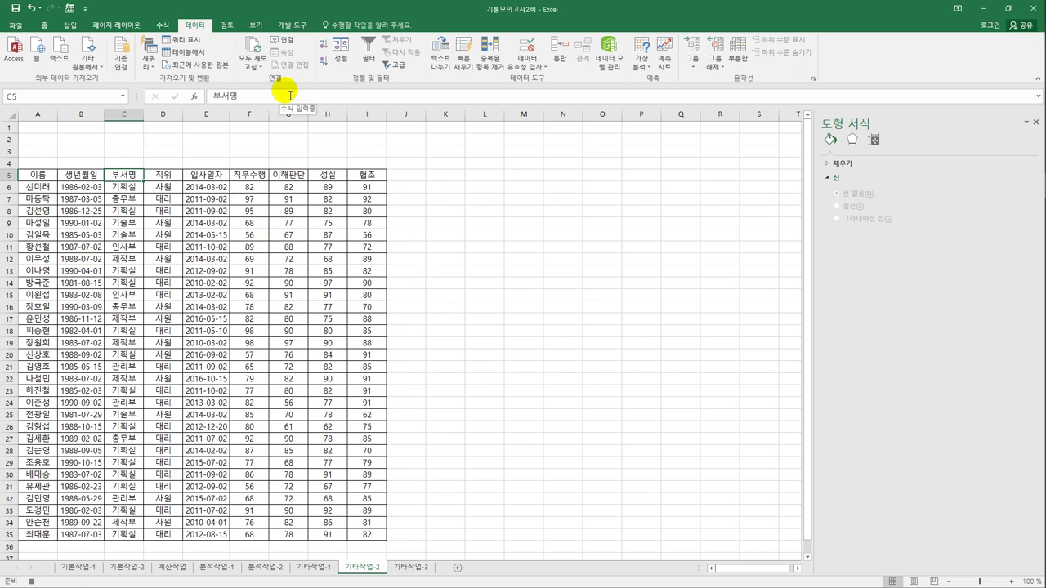
click(324, 44)
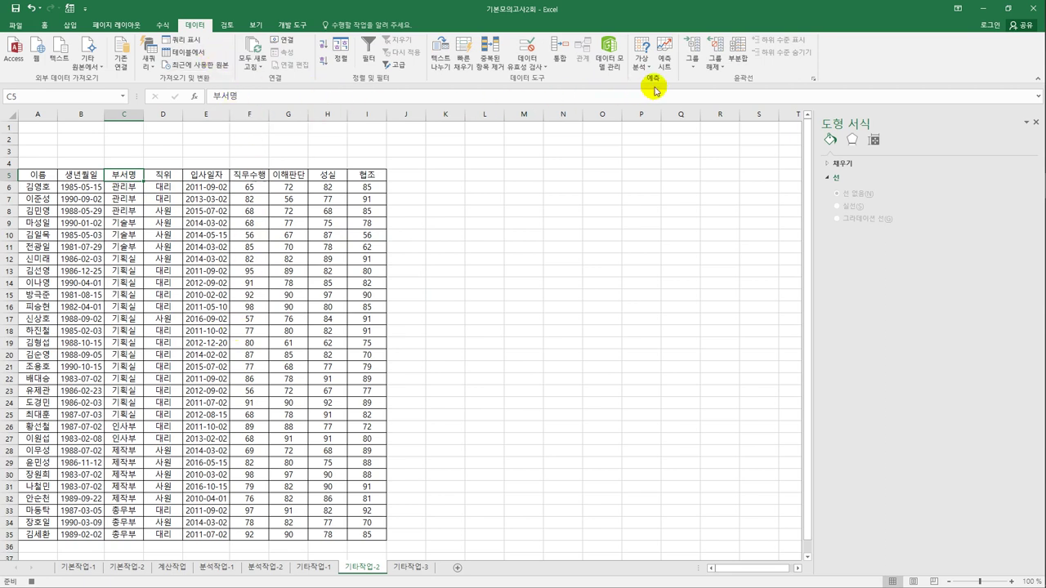
Add subtotals grouped by 부서명 using the 최대값 function for 직무수행, 이해판단, 성실 and 협조.
click(738, 57)
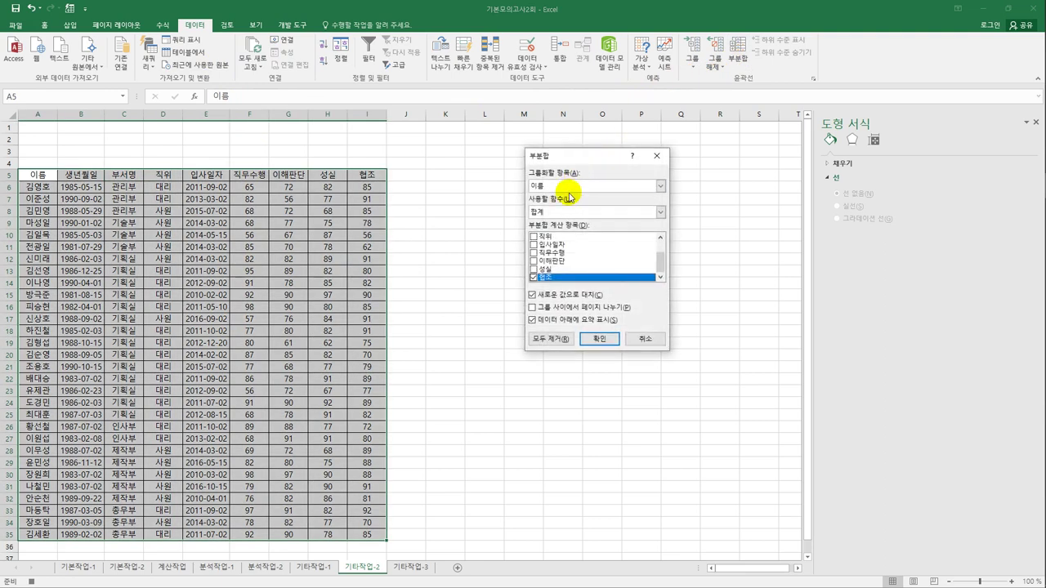
click(569, 185)
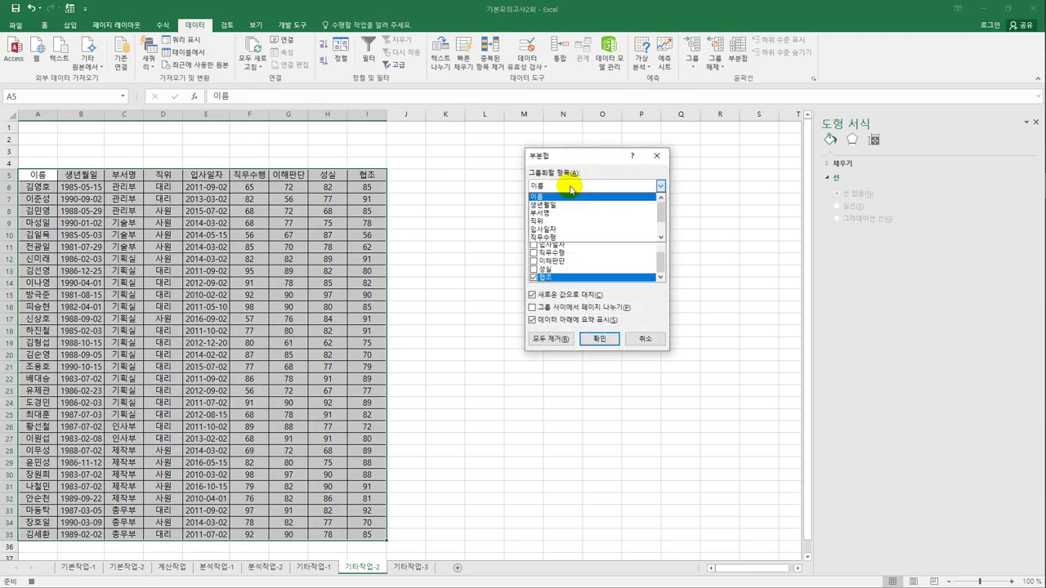
click(568, 198)
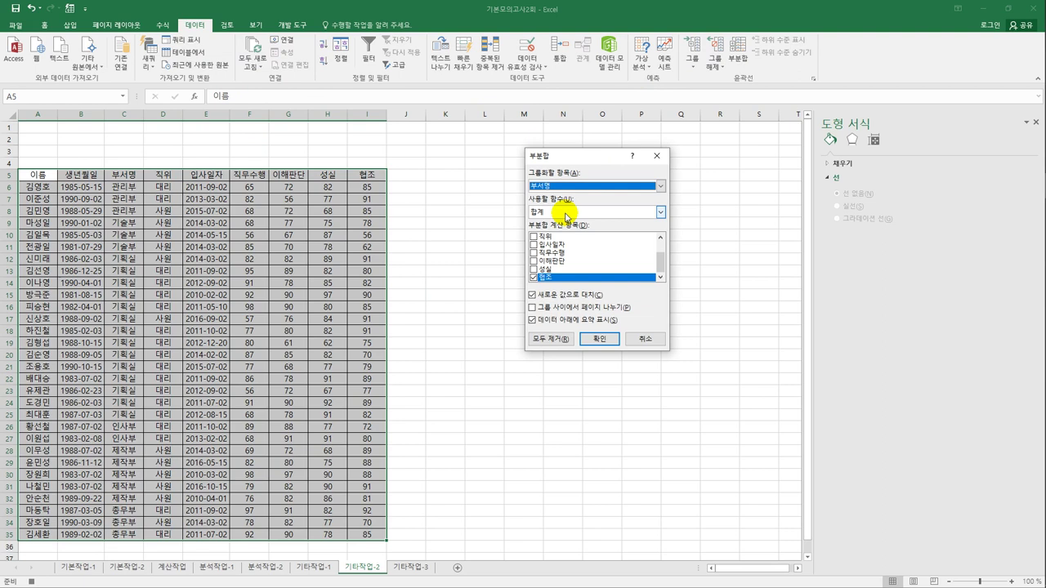
click(566, 214)
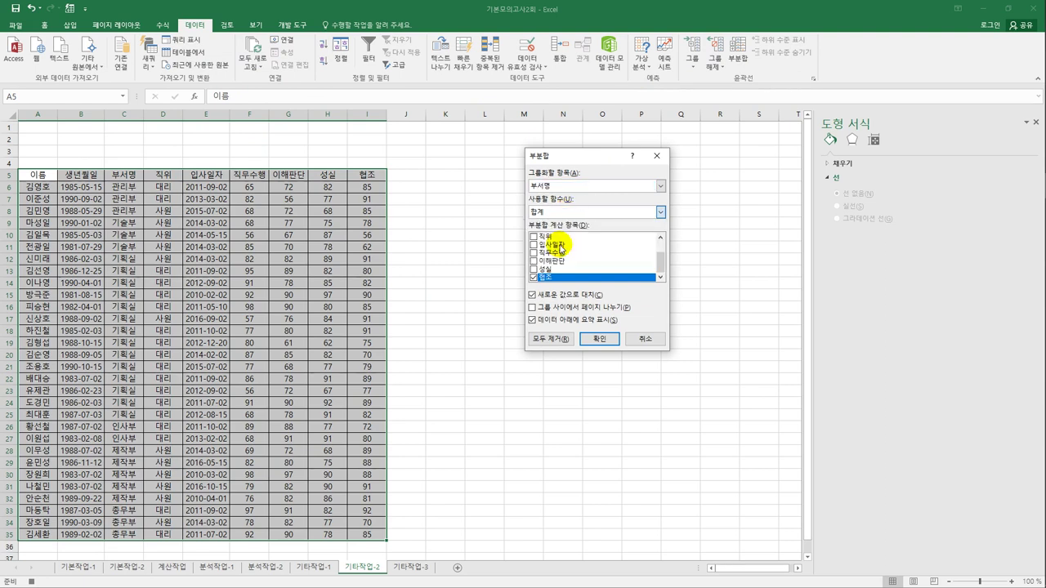
click(561, 244)
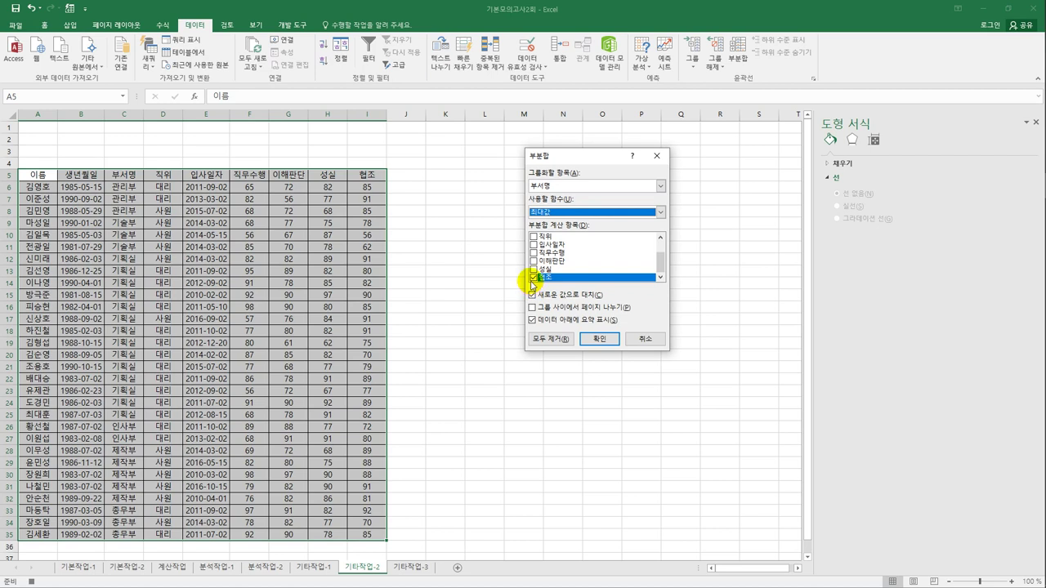
click(534, 252)
click(536, 261)
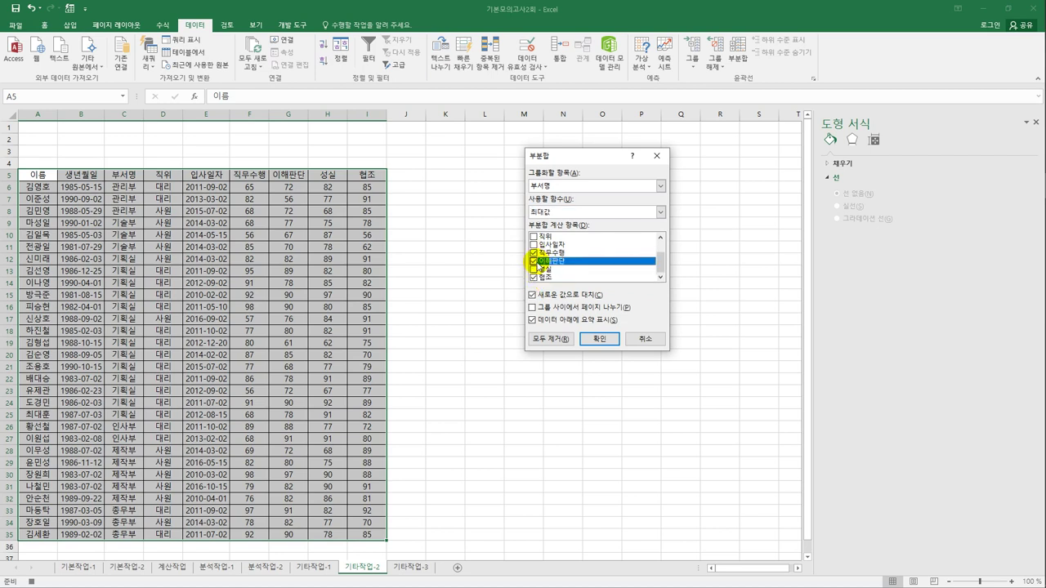
click(538, 270)
click(537, 270)
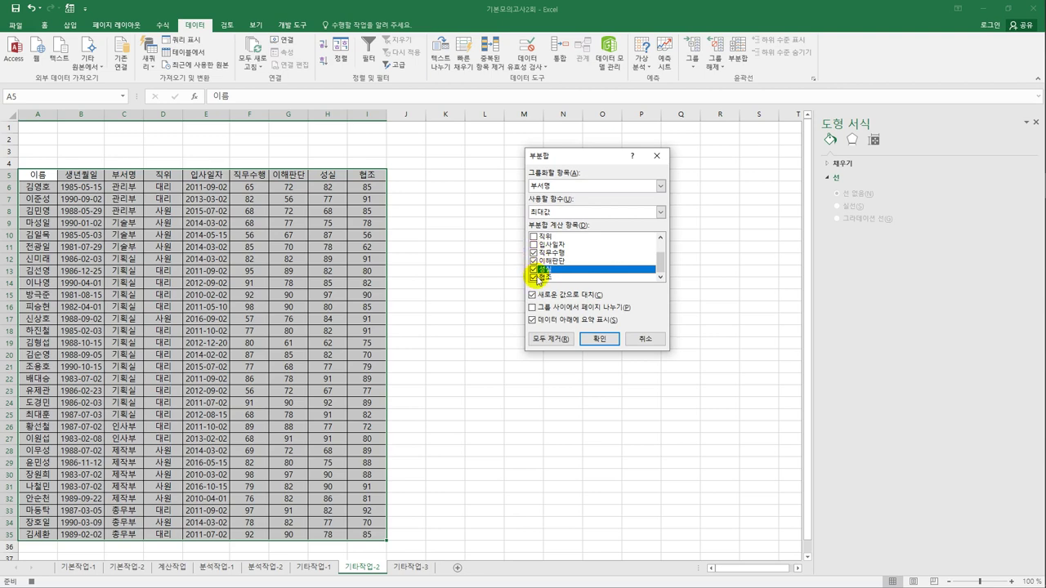
click(599, 338)
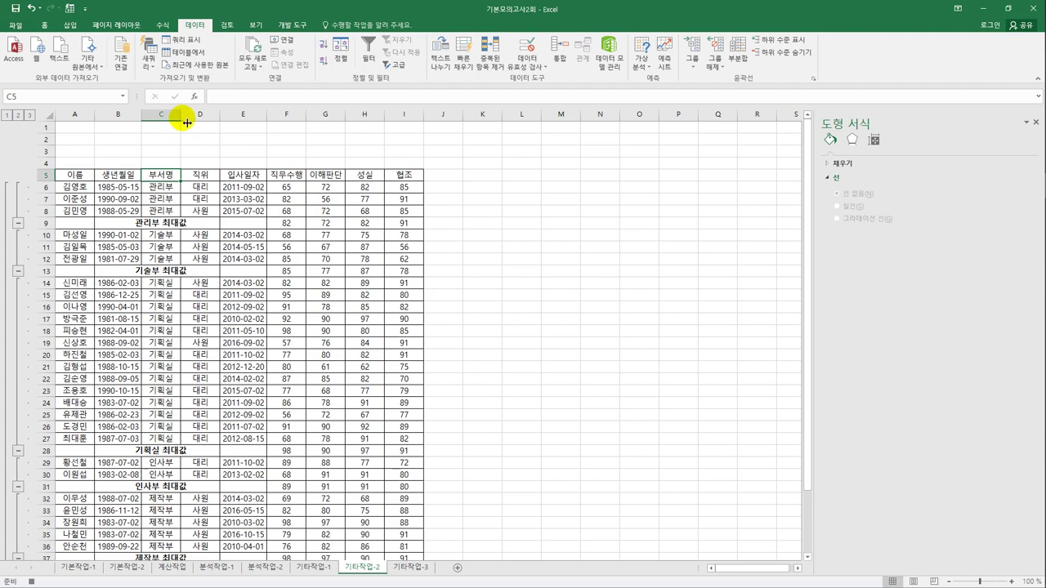
Widen the 부서명 column to fit the subtotal labels, and stop recording the 부분합 macro.
drag(182, 121, 203, 121)
click(424, 174)
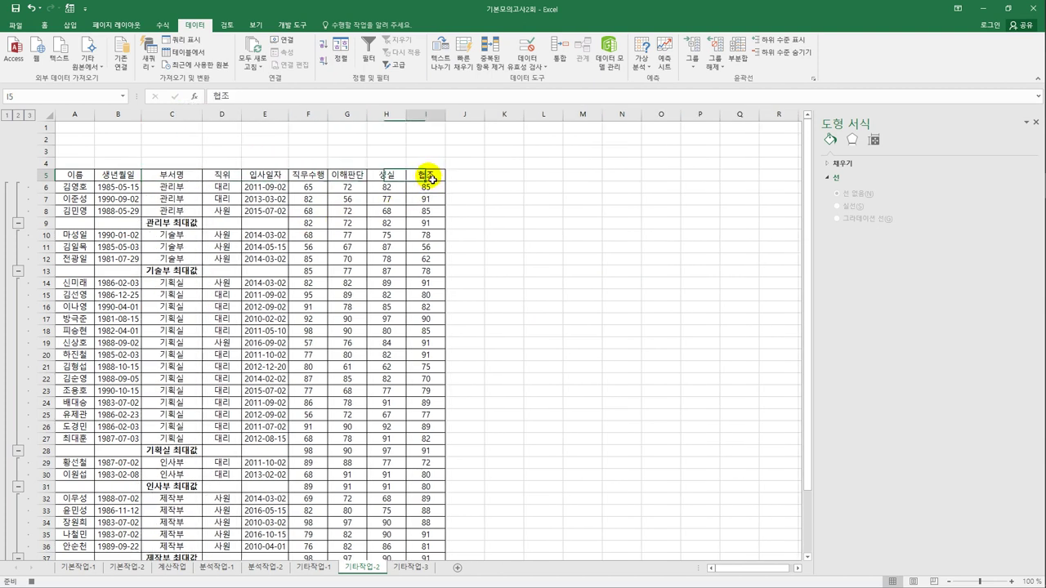
click(292, 25)
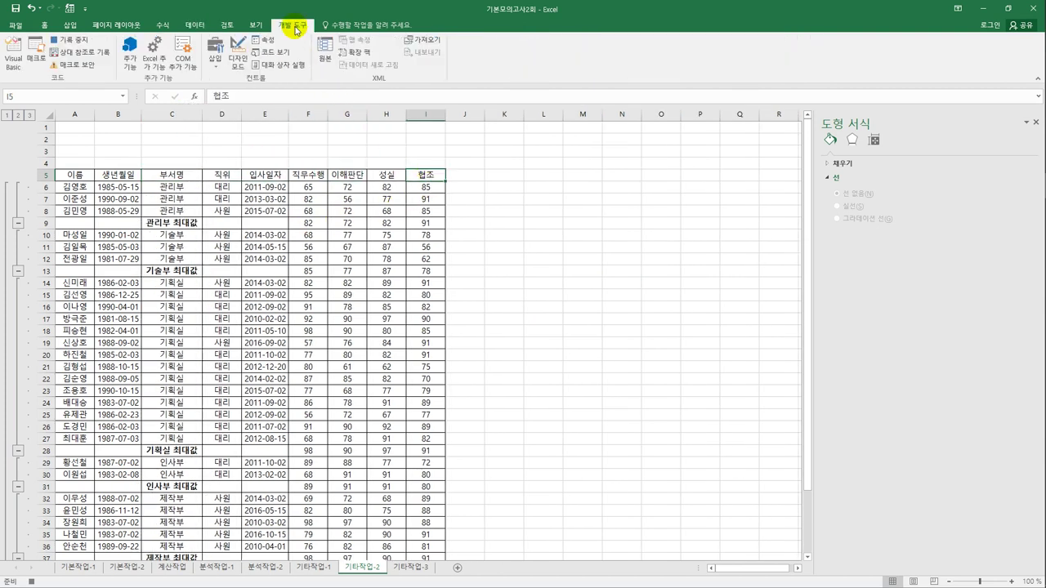
click(72, 39)
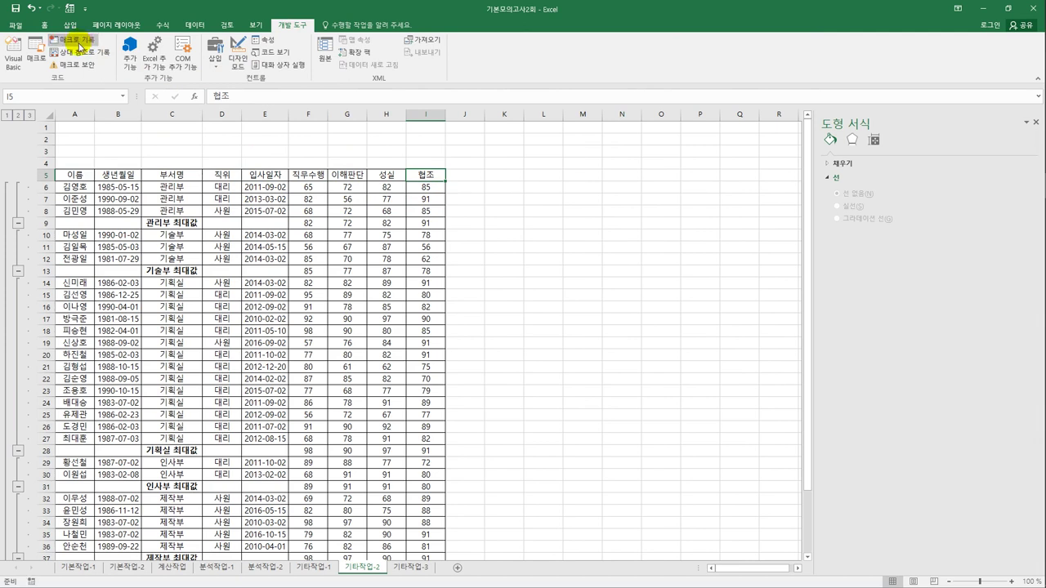
click(313, 308)
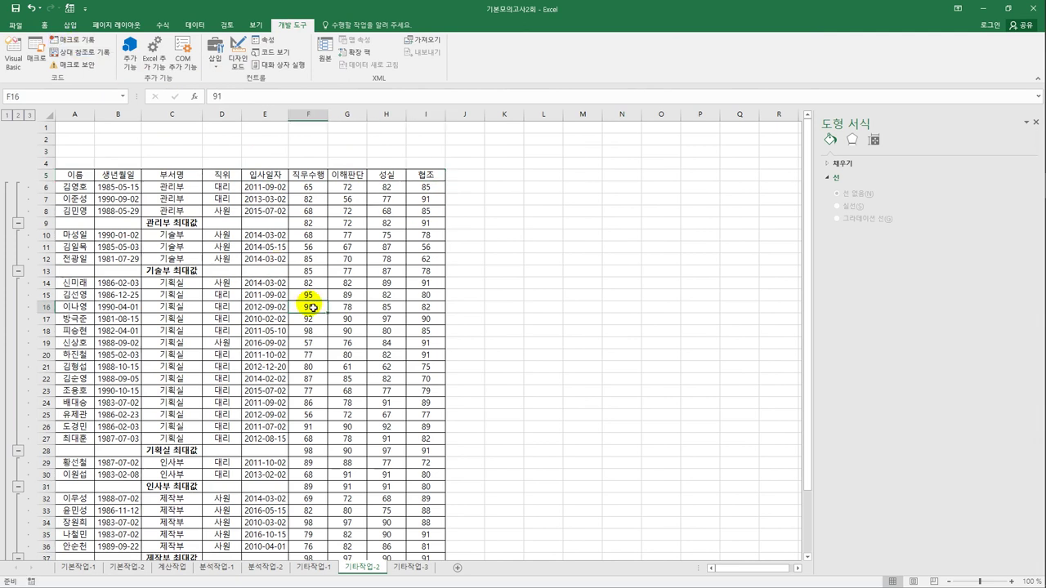
Draw a form-control button over B2:C3 that runs the 부분합 macro, and label it 부분합.
click(216, 63)
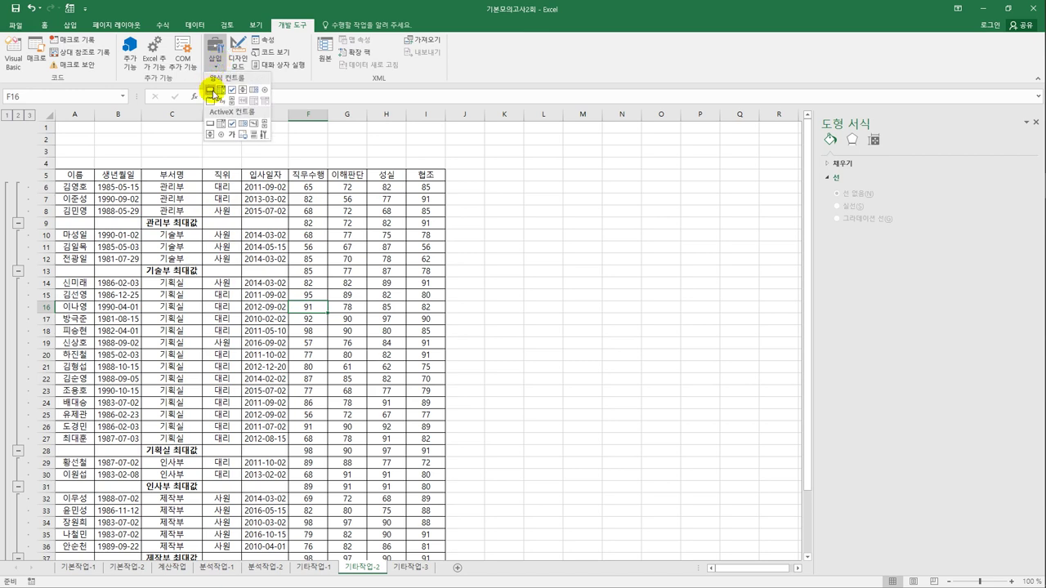
click(210, 89)
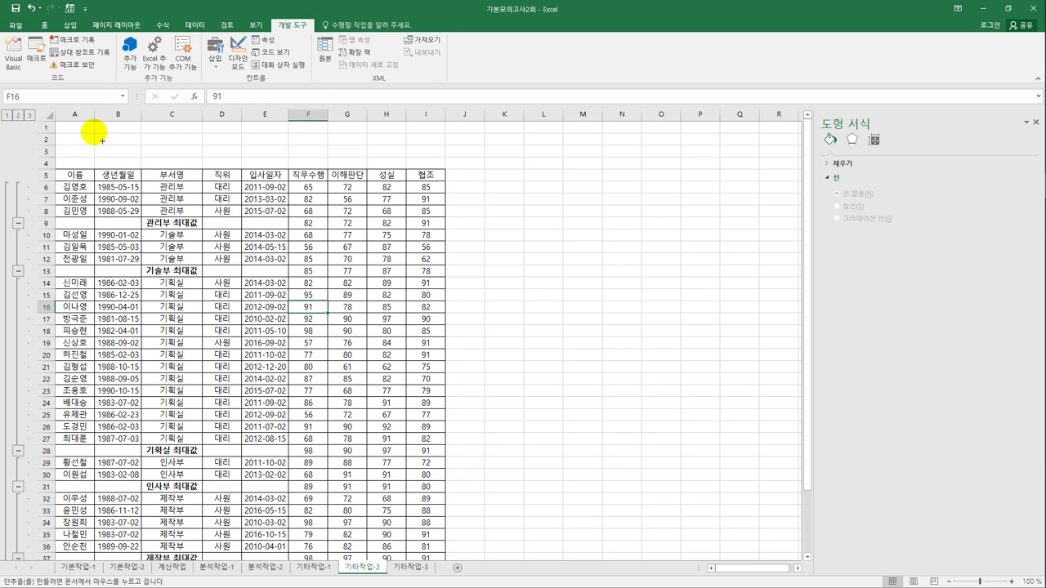
drag(94, 134, 202, 169)
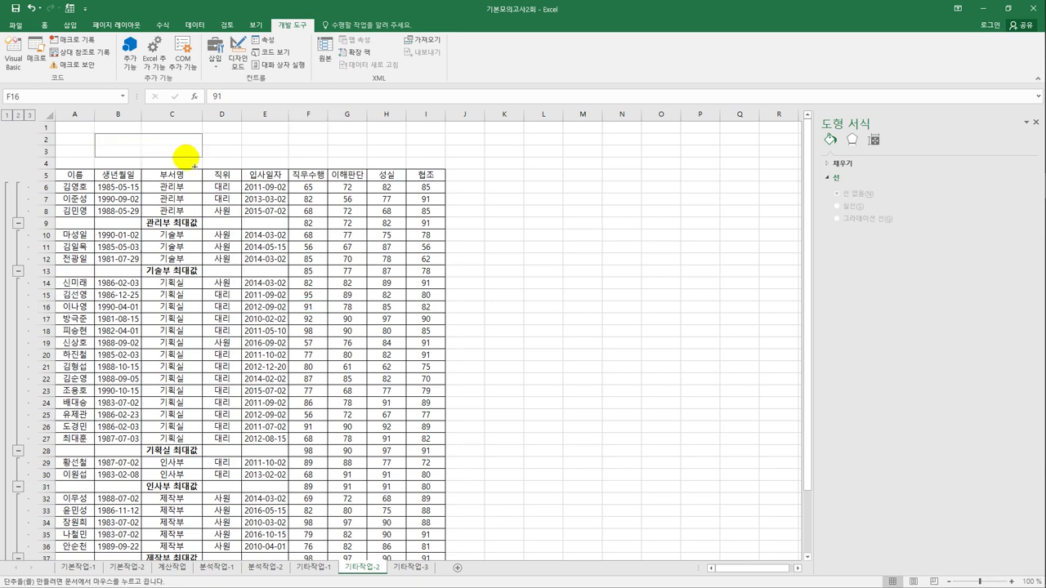
click(494, 186)
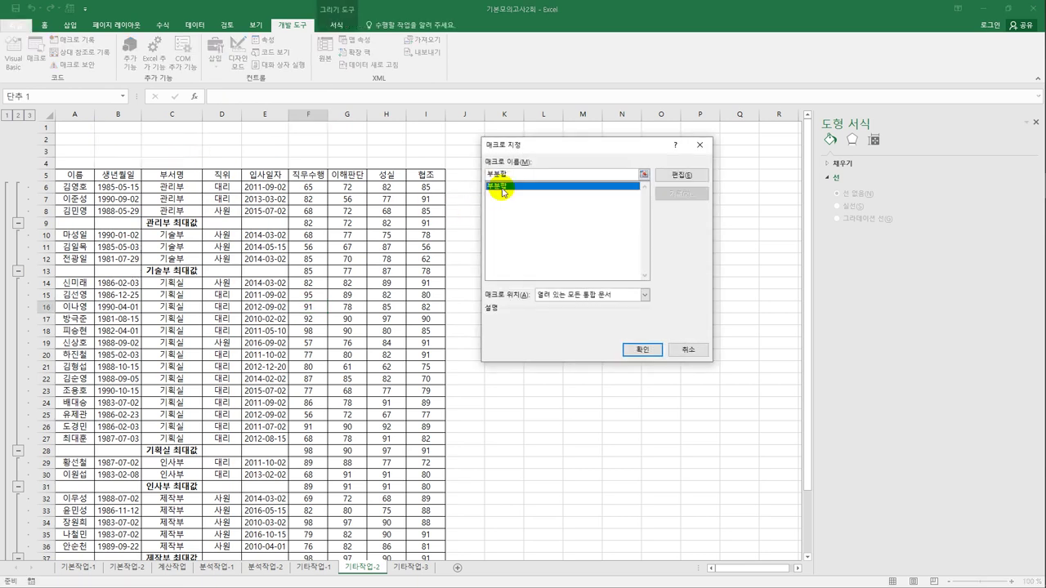
click(642, 349)
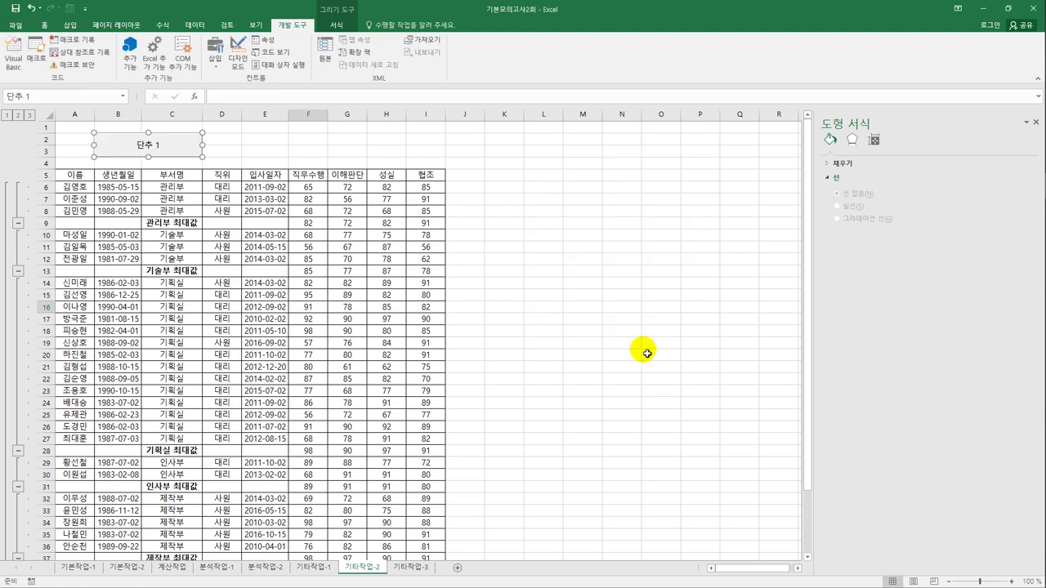
text(부분합)
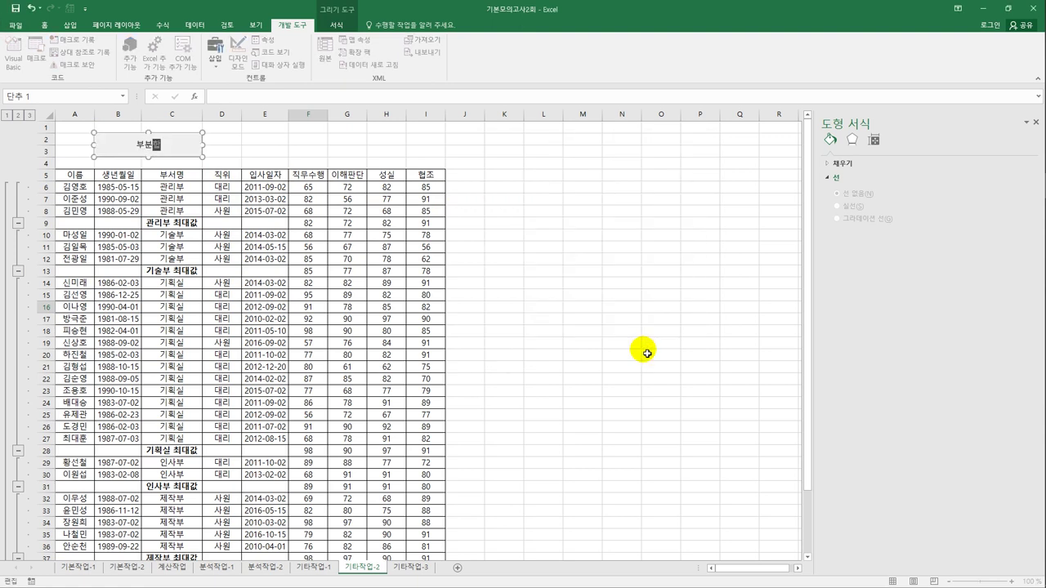
click(536, 246)
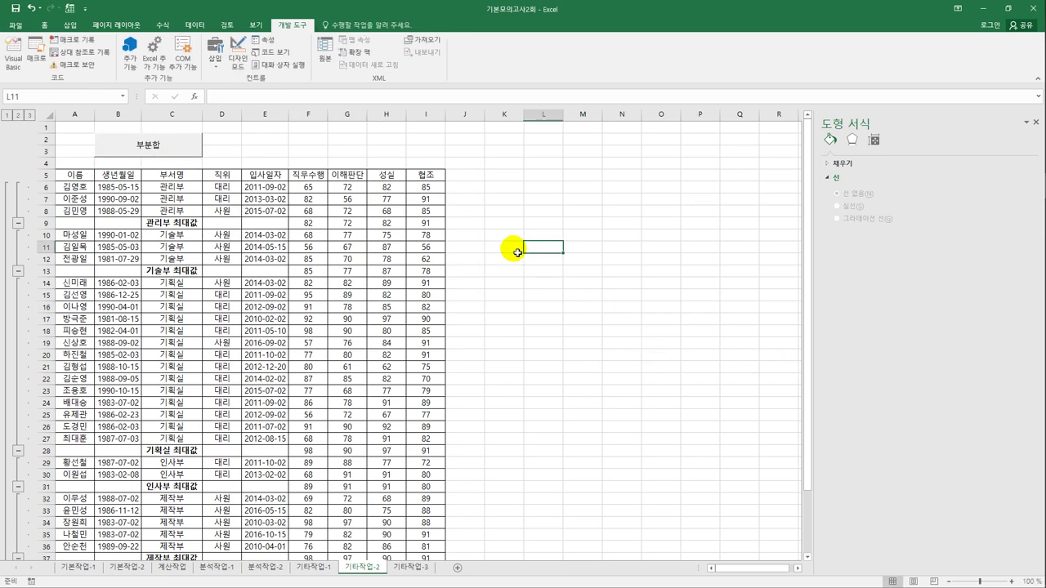
Start recording a new macro named 부분합해제, stored in the current workbook.
click(73, 39)
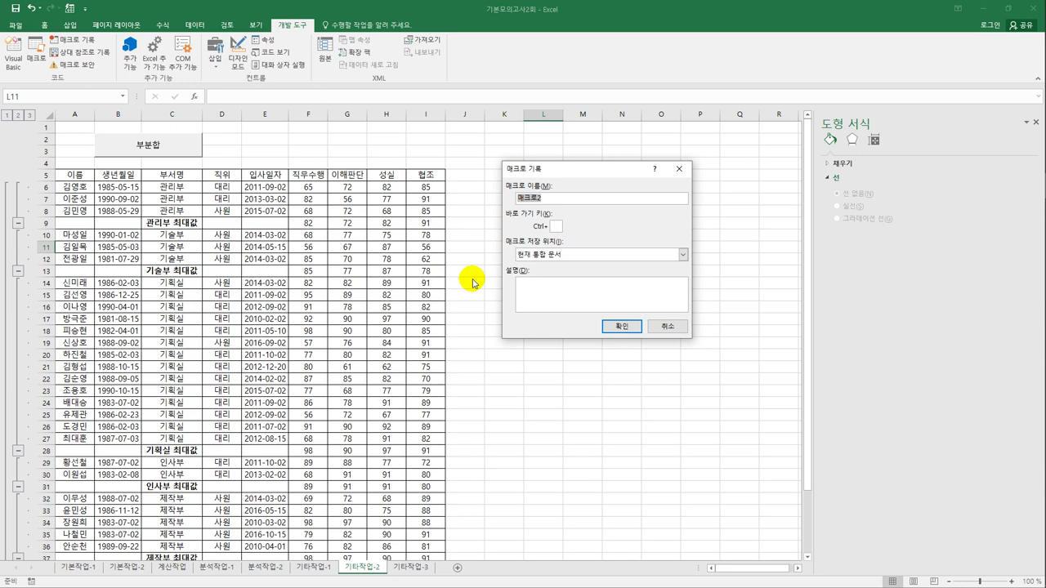
text(부)
text(분합)
text(매크)
click(613, 327)
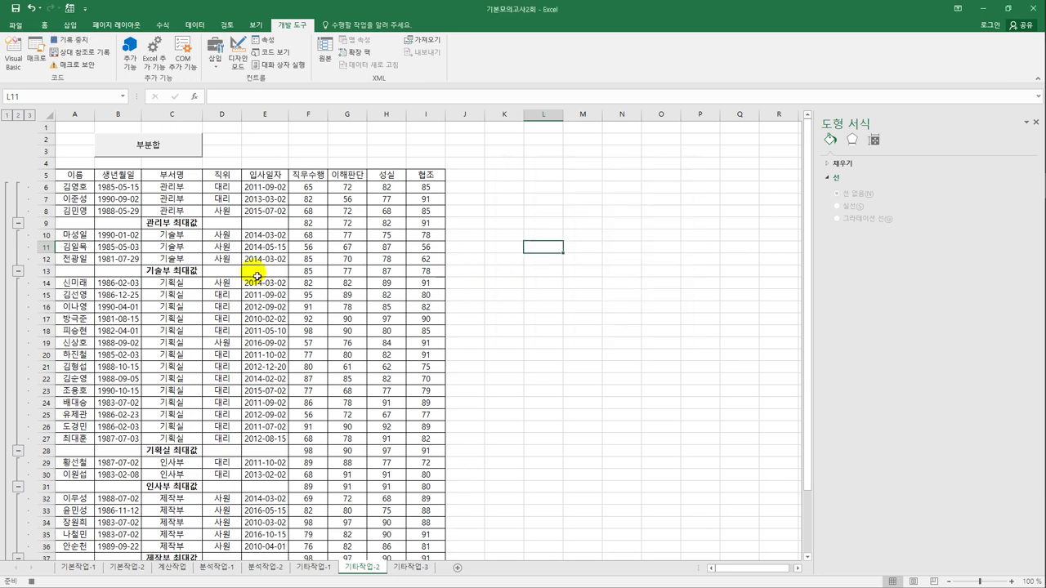
Remove all subtotals from the employee table, and stop recording the 부분합해제 macro.
click(196, 211)
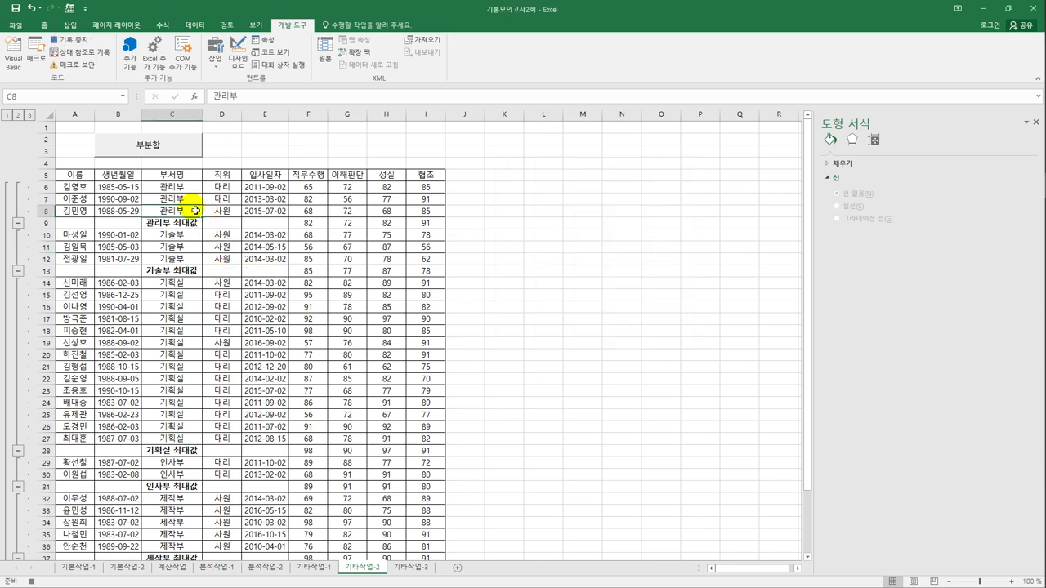
click(192, 24)
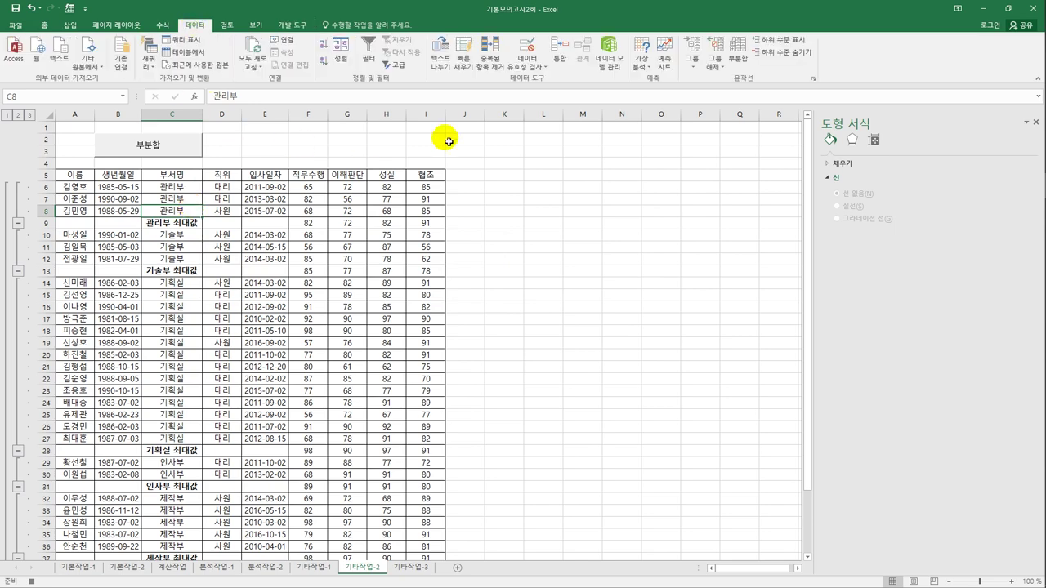
click(737, 54)
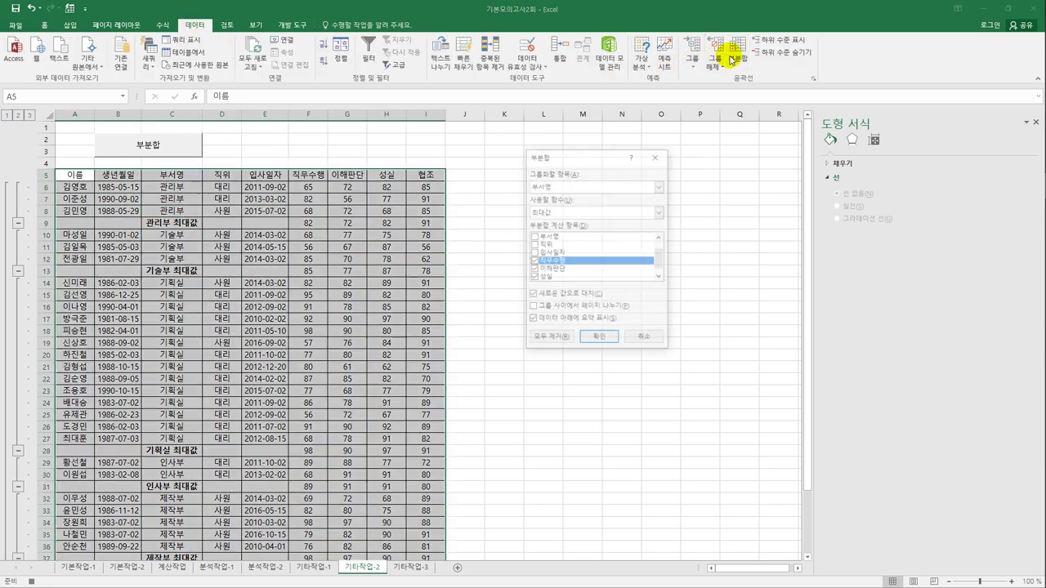
click(536, 343)
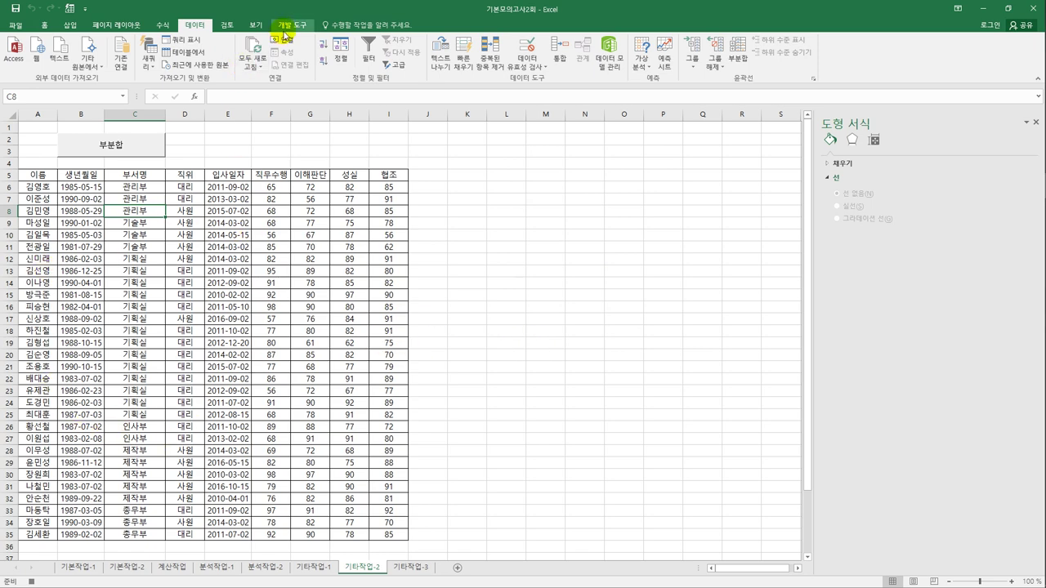
click(292, 25)
click(65, 41)
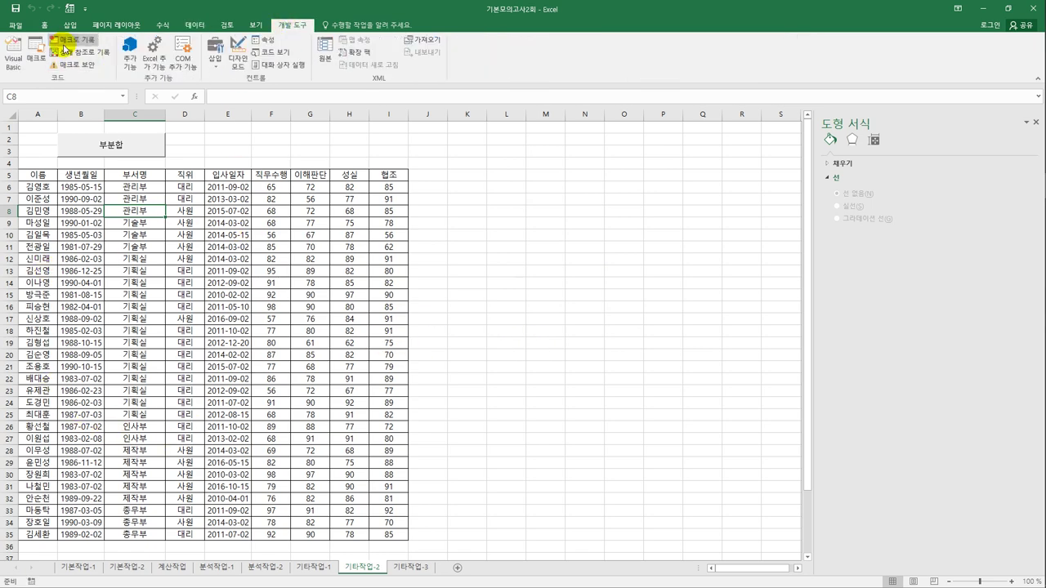
click(496, 242)
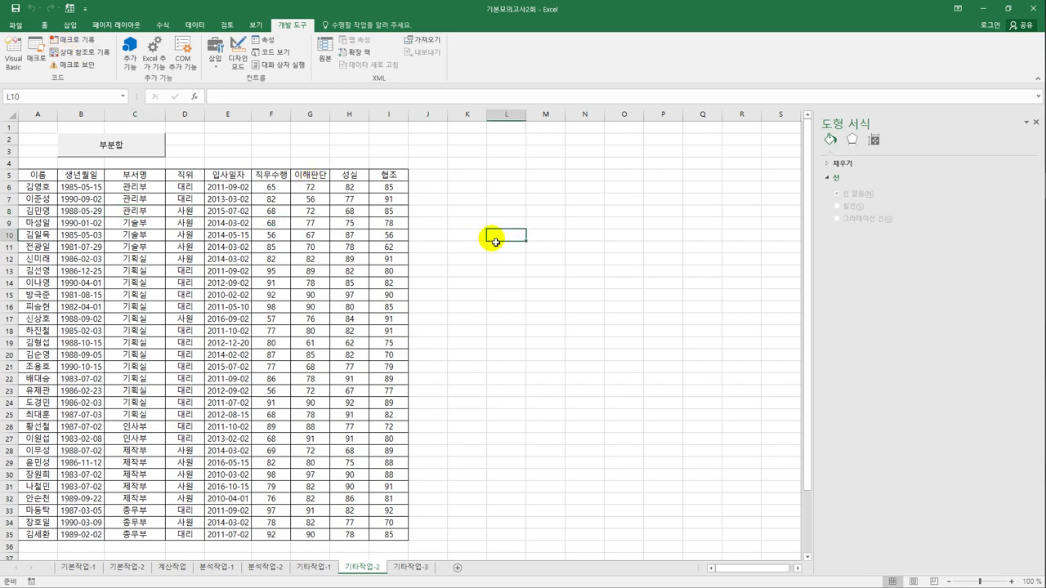
Draw a form-control button over E2:F3 that runs the 부분합해제 macro, and label it 부분합해제.
click(213, 57)
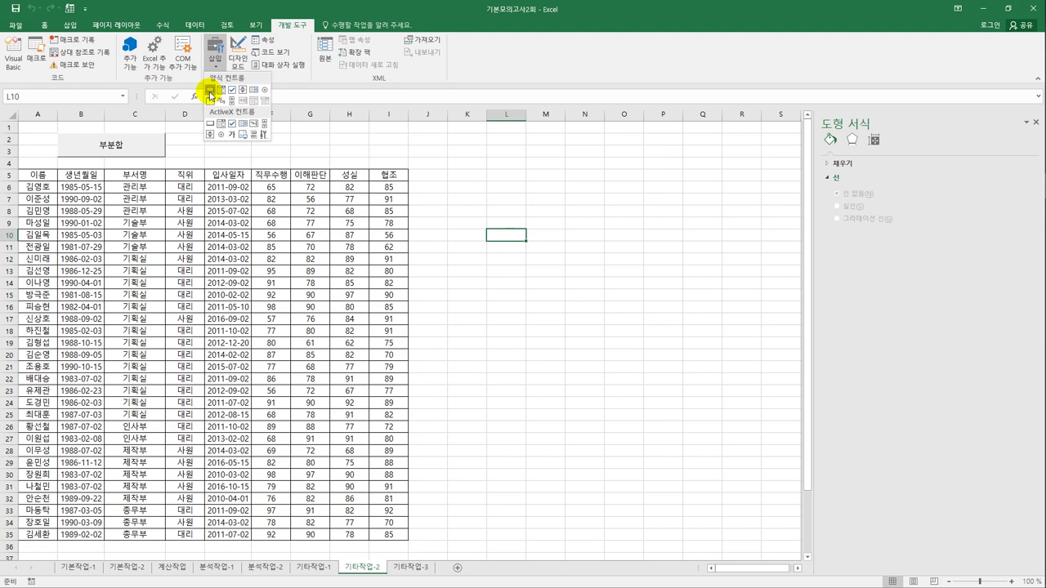
click(210, 89)
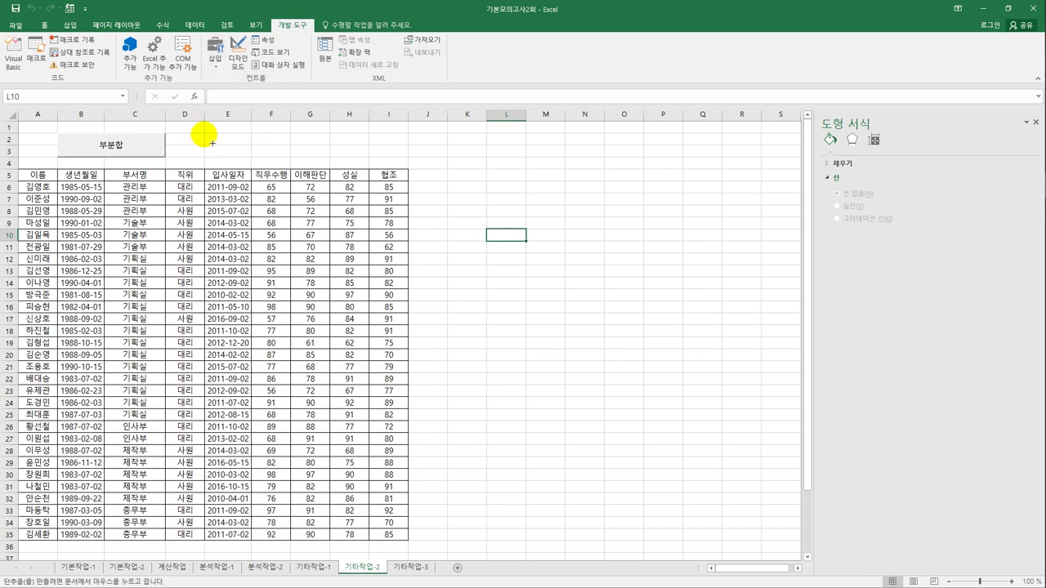
drag(205, 133, 291, 162)
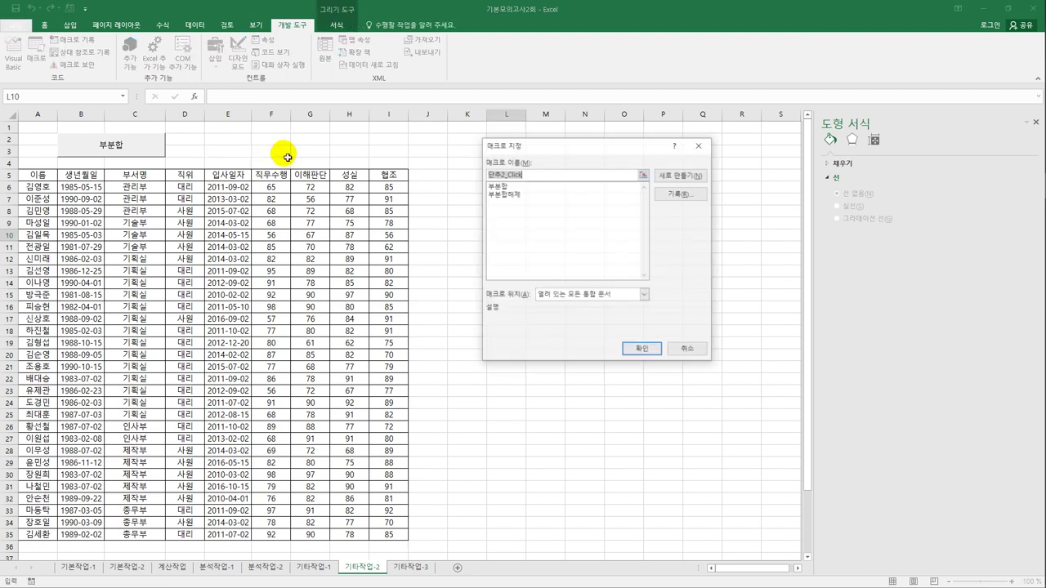
click(526, 194)
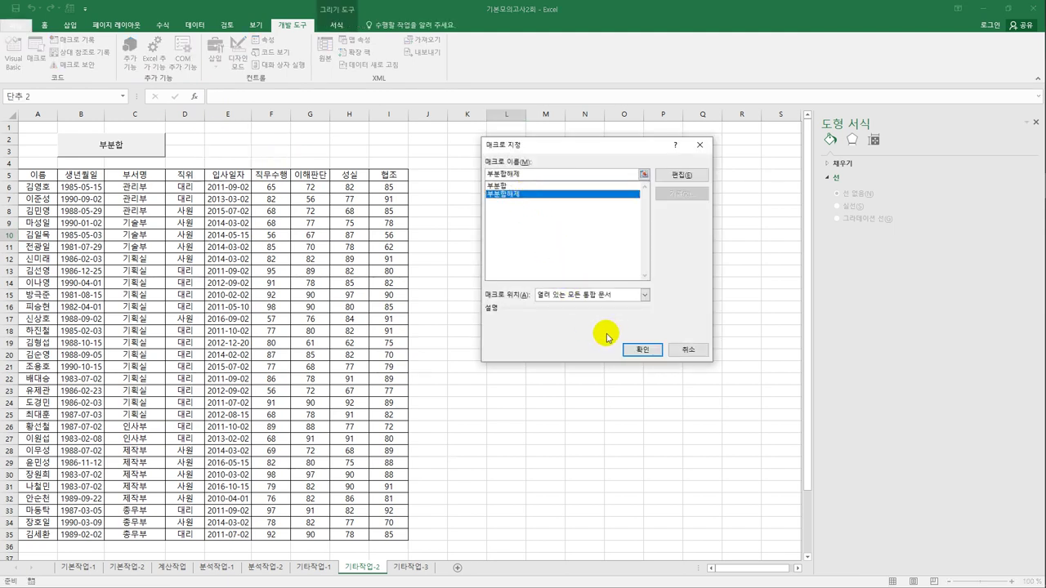
click(641, 350)
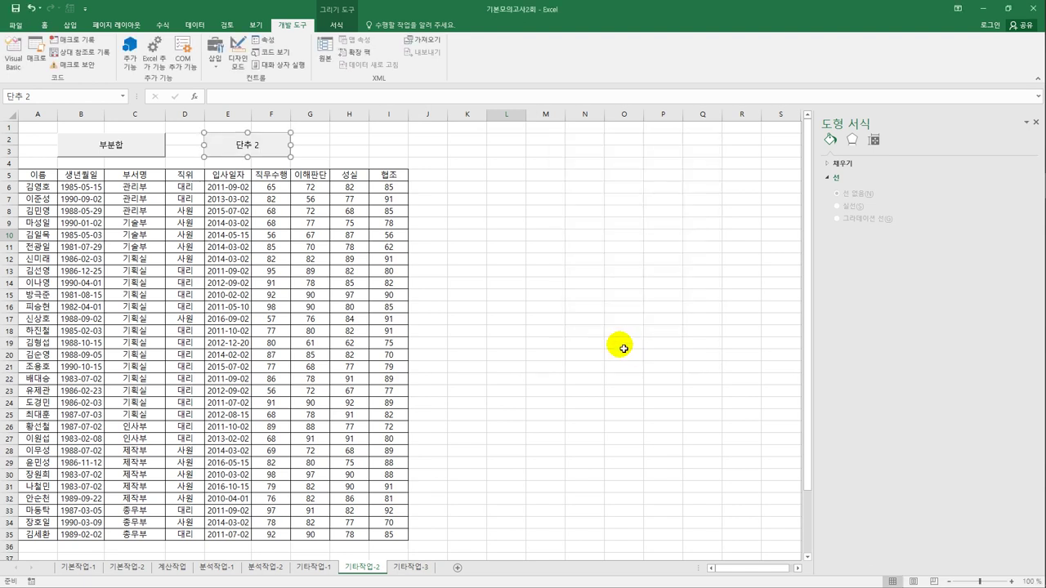
text(부분합해)
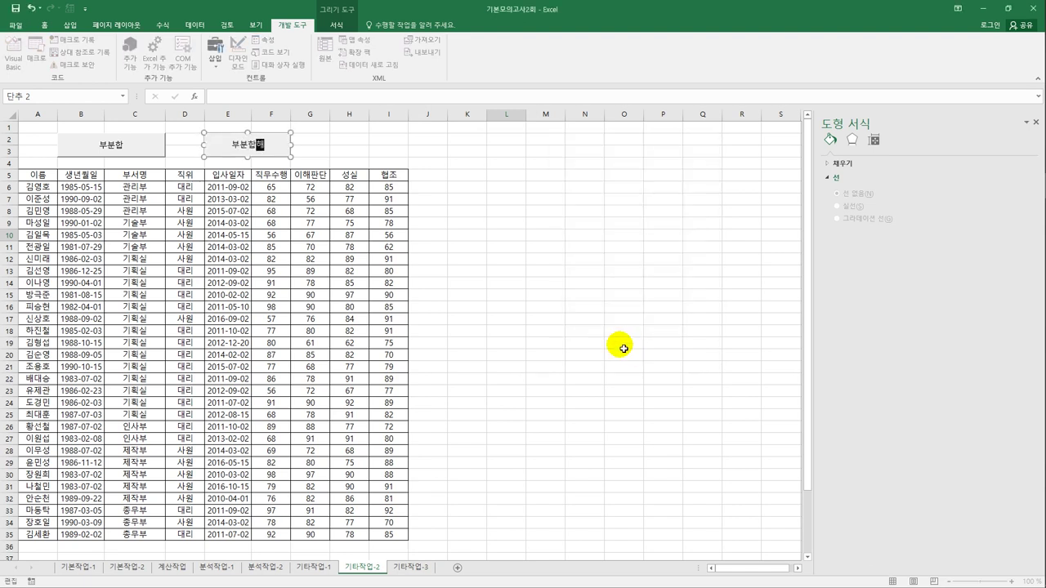
text(제)
click(536, 372)
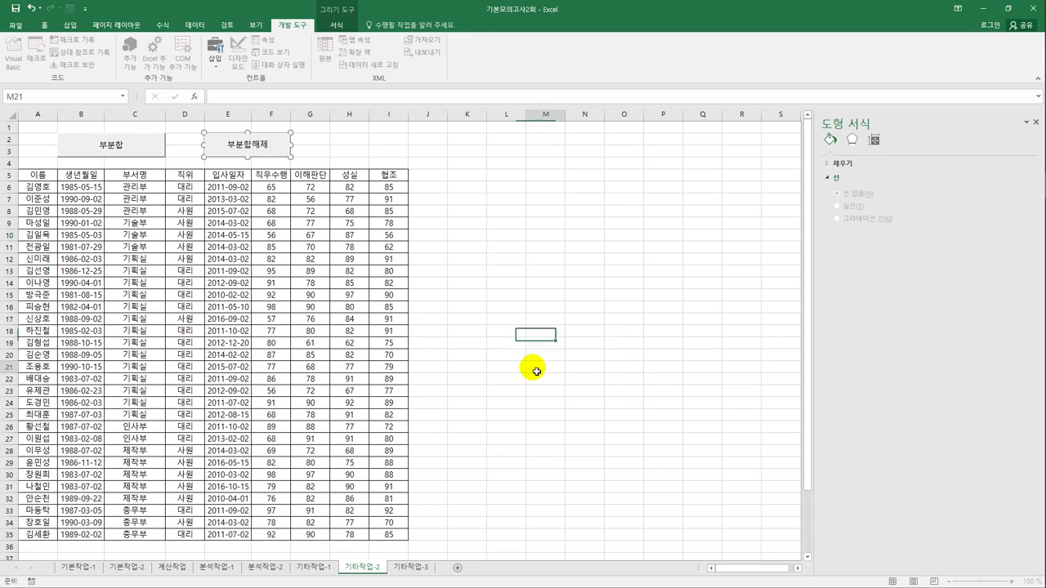
Test the 부분합 and 부분합해제 buttons on the employee table.
click(121, 147)
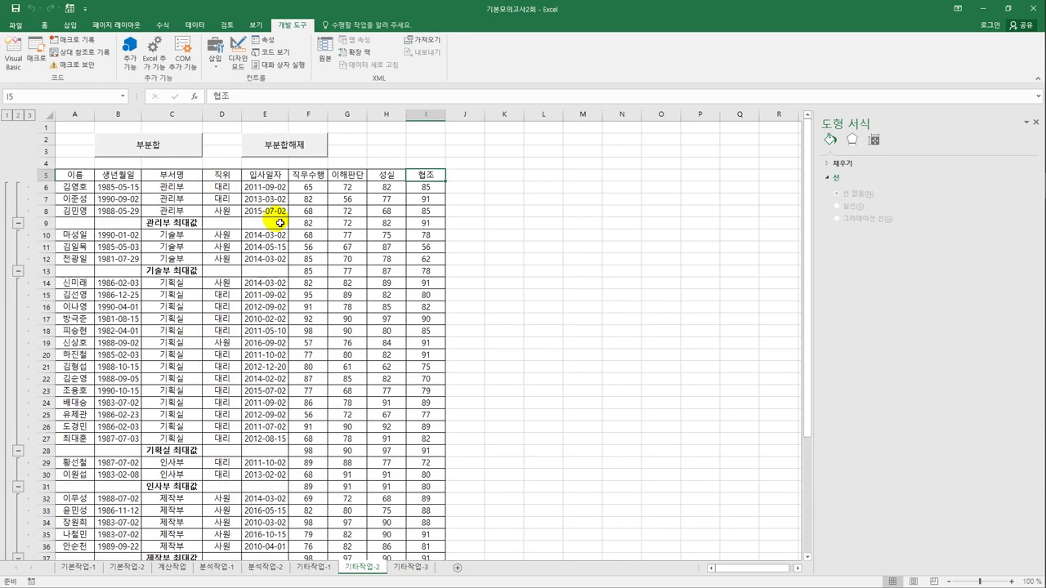
click(296, 146)
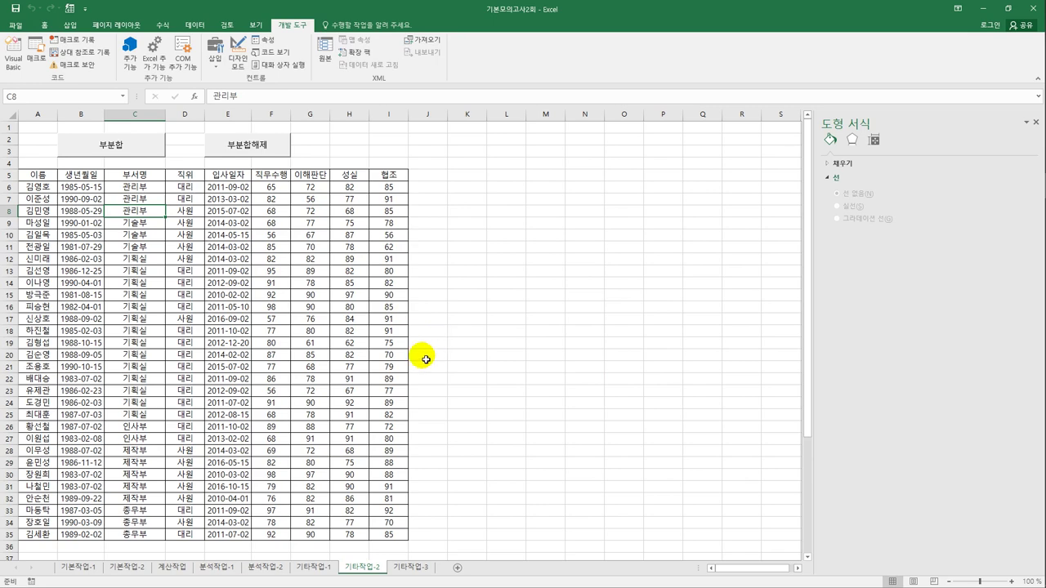
On sheet 기타작업-3, code the 인사고과입력현황 button's Click procedure to open the form with 인사고과입력.Show.
click(410, 570)
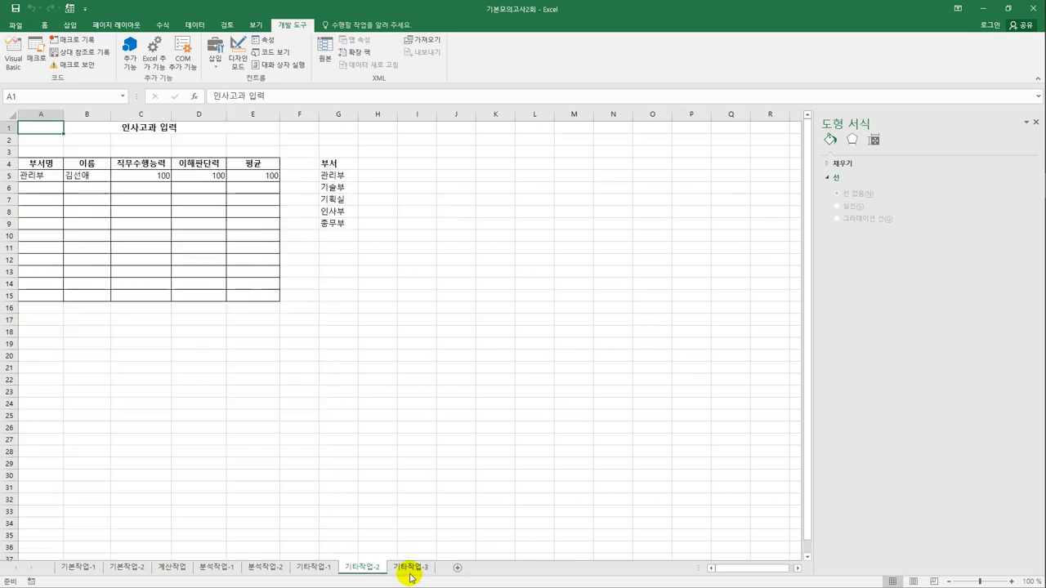
click(398, 262)
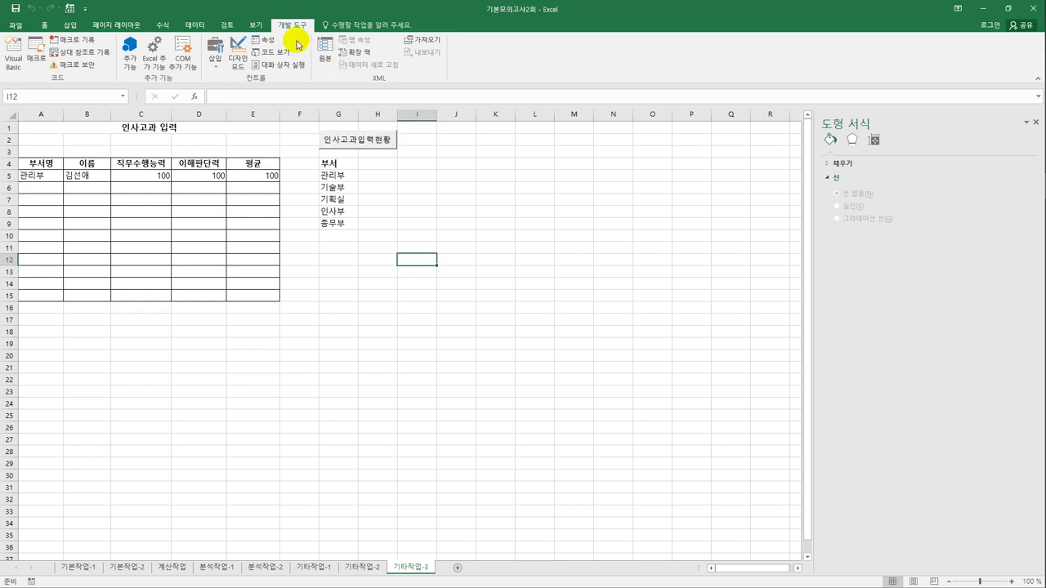
click(235, 59)
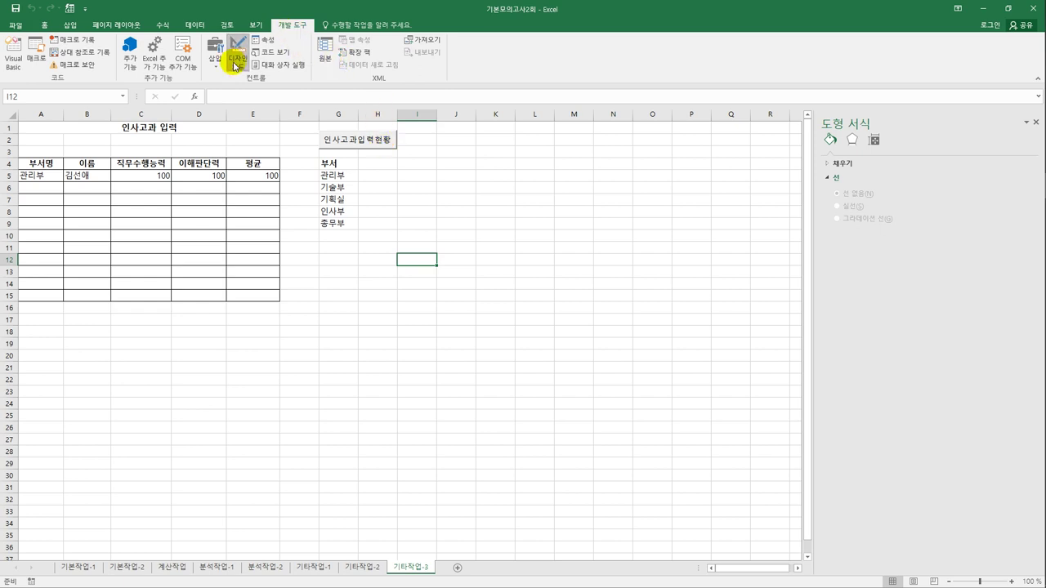
click(357, 141)
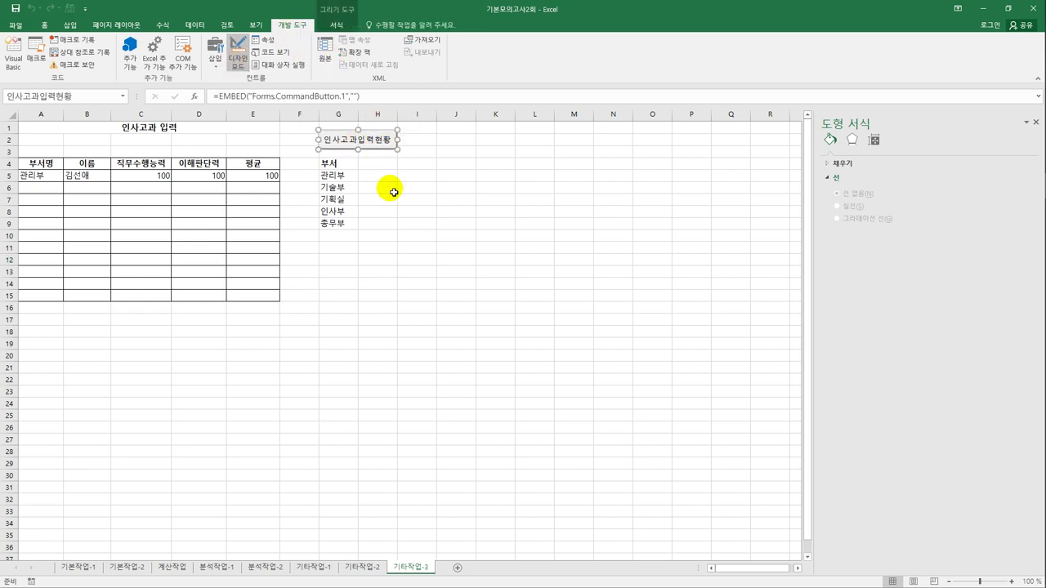
double_click(371, 148)
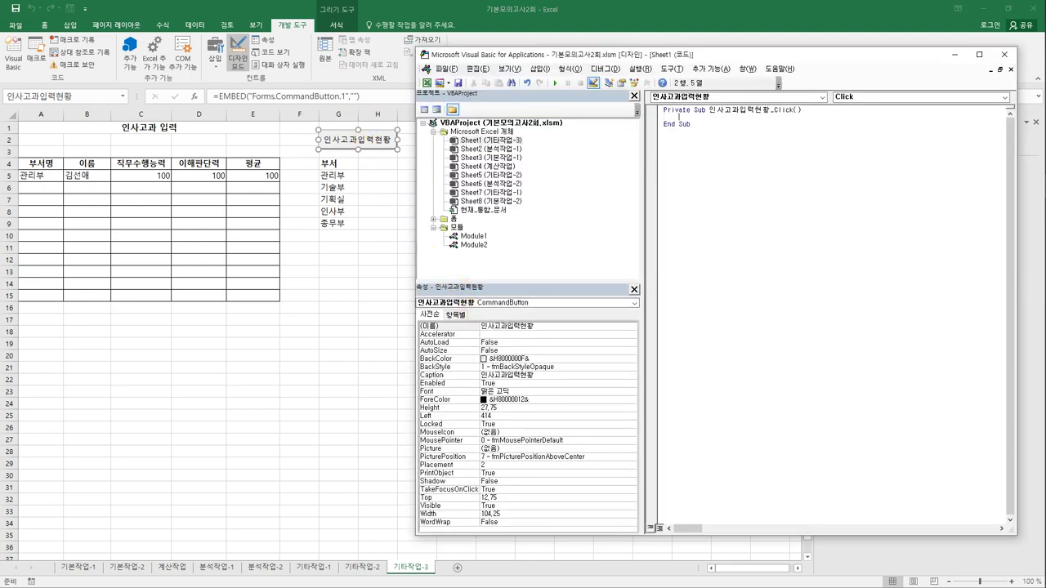
text(인사고과입력.sh)
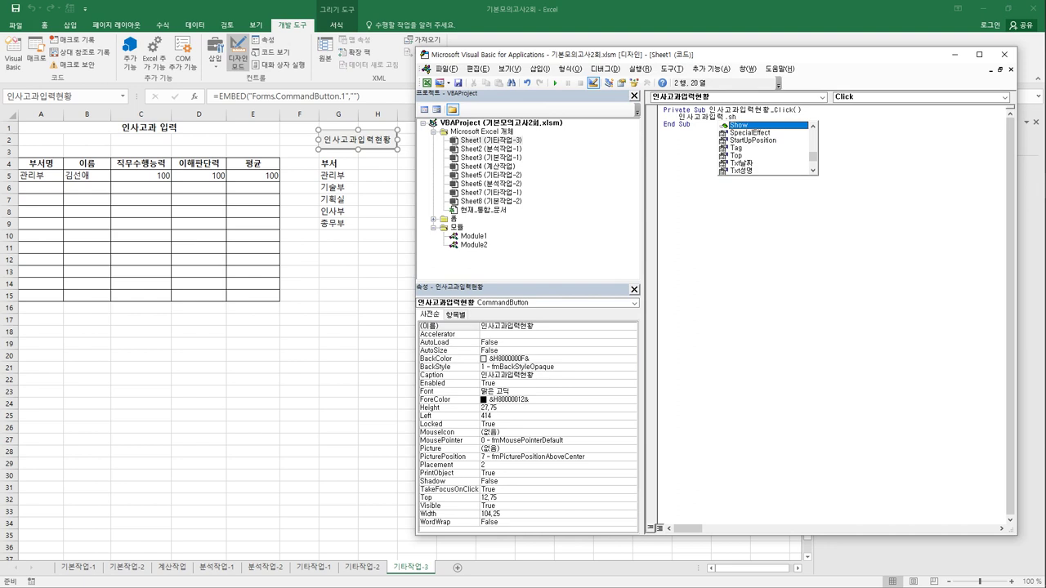
key(Tab)
click(690, 255)
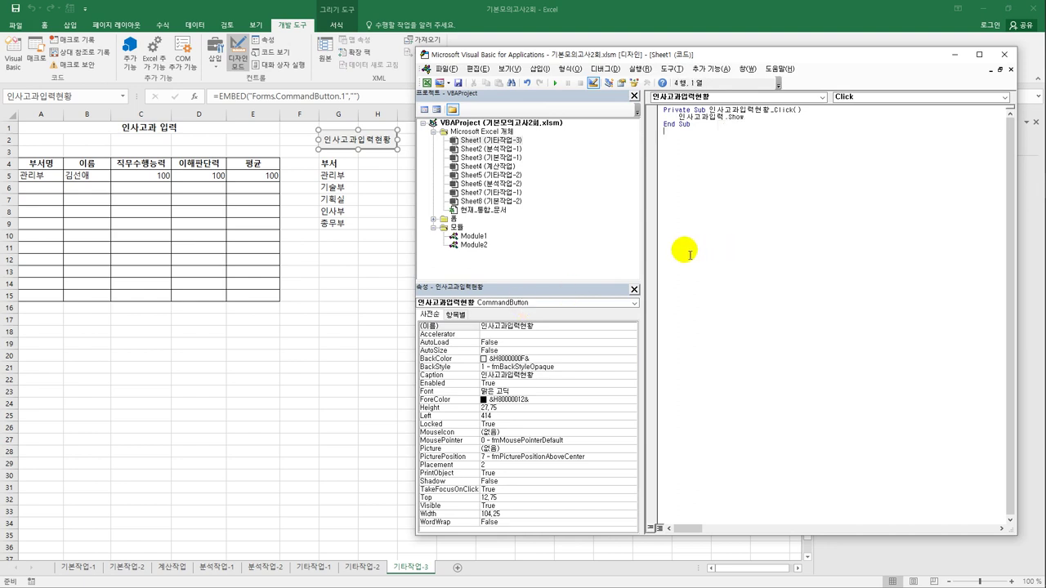
Open the code of the 인사고과입력 form and create its UserForm_Initialize procedure.
double_click(452, 219)
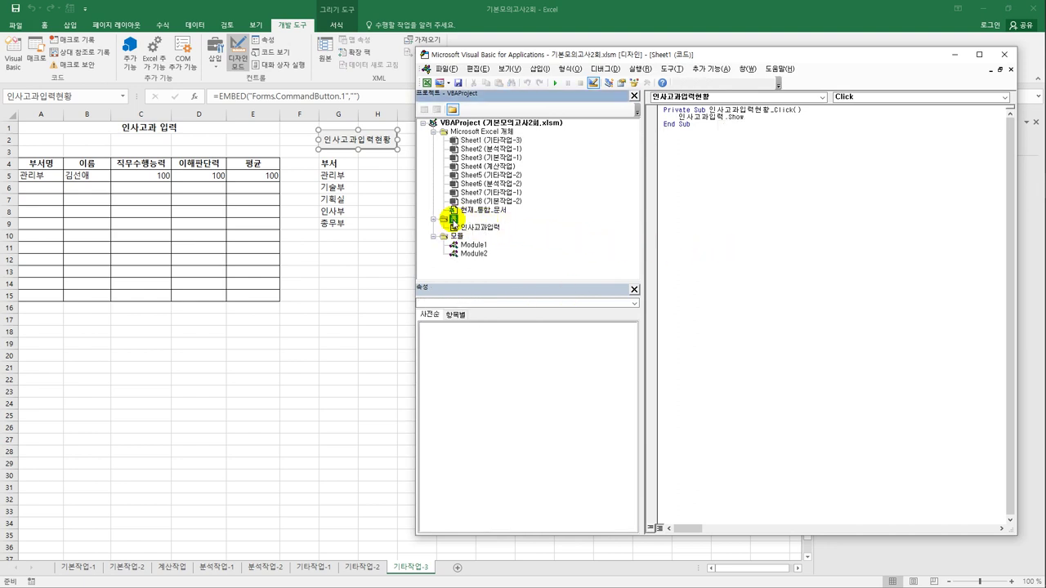
click(467, 227)
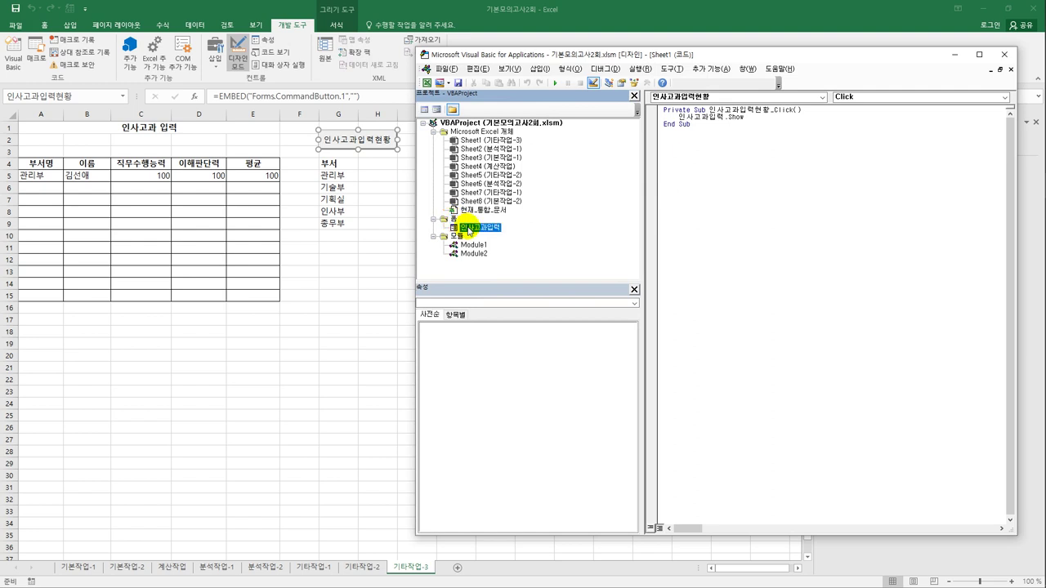
double_click(468, 230)
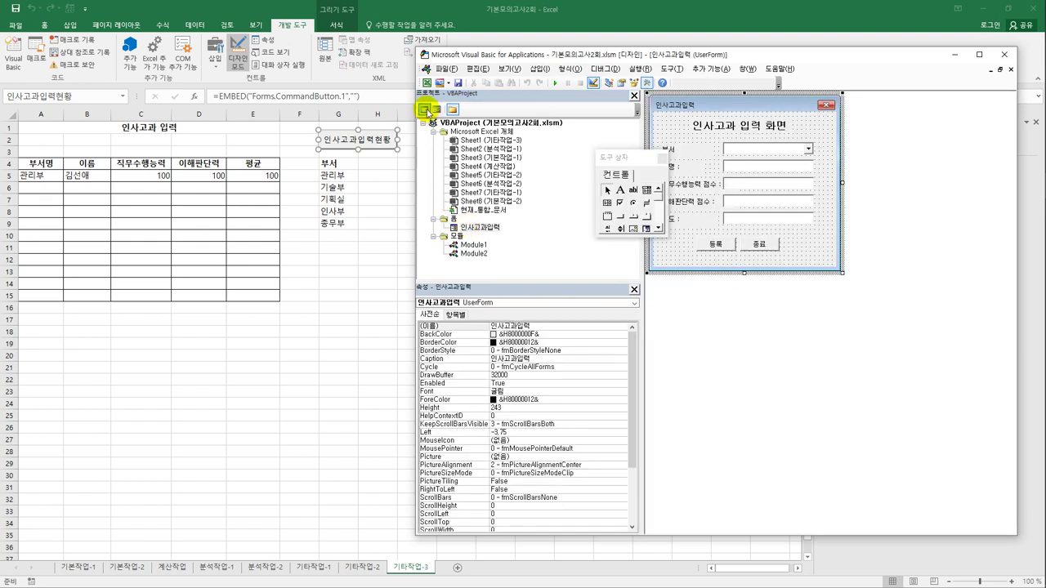
click(424, 108)
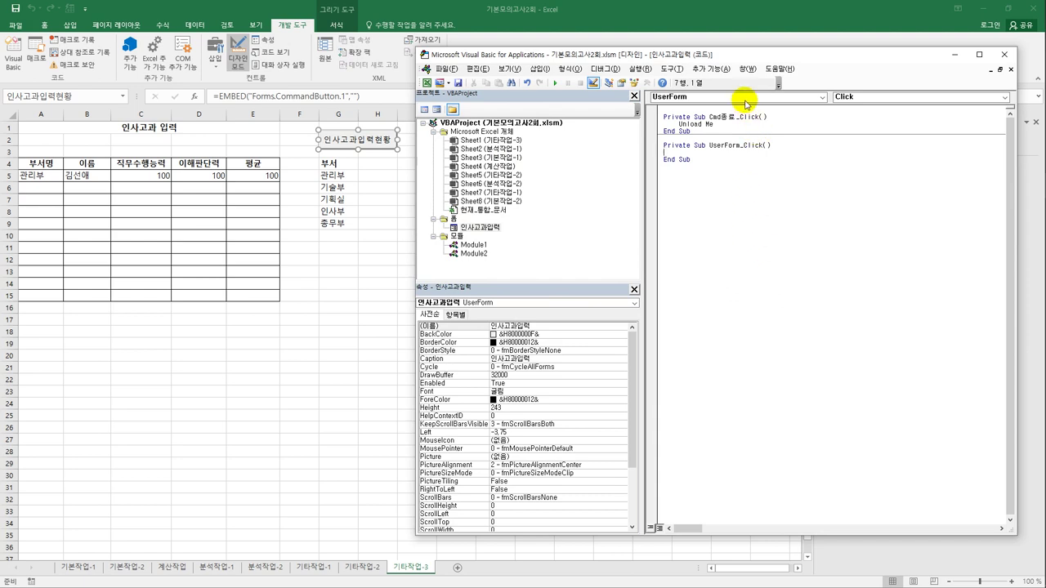
click(843, 97)
click(864, 159)
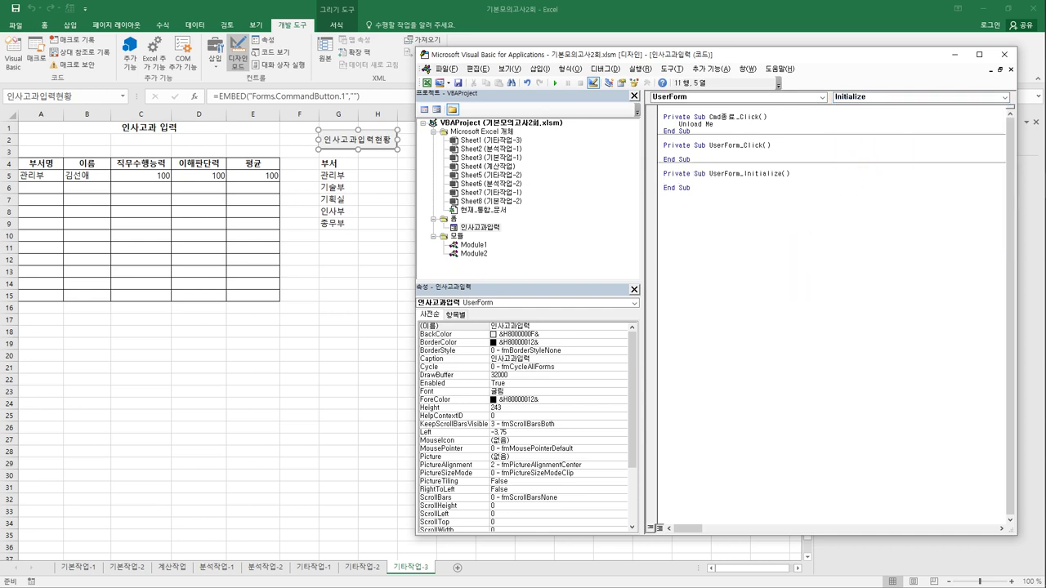
In UserForm_Initialize, set the RowSource of the cmb부서 combo box to "G5:G9".
text(cmb부서)
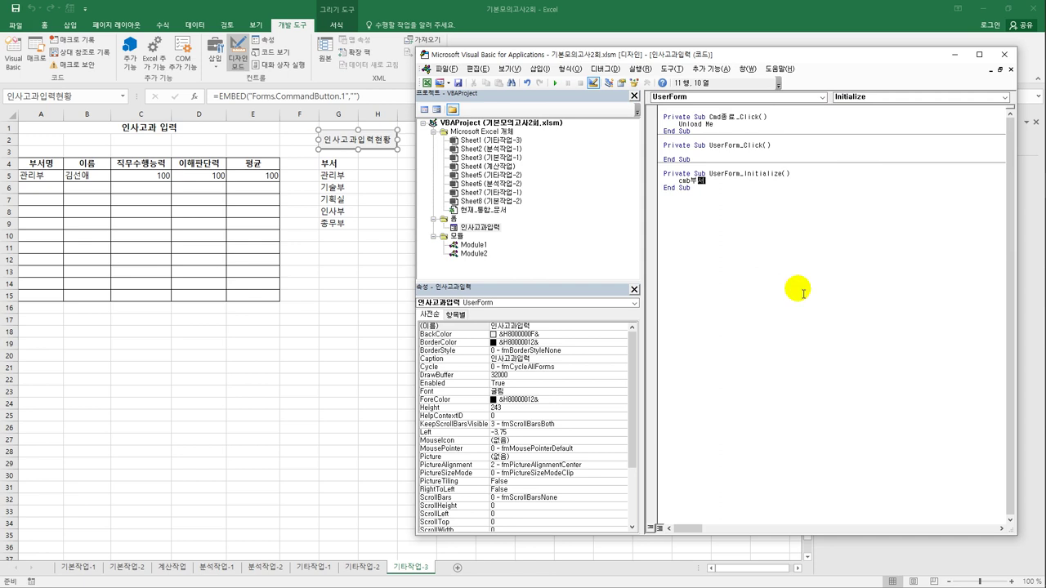
text(.row)
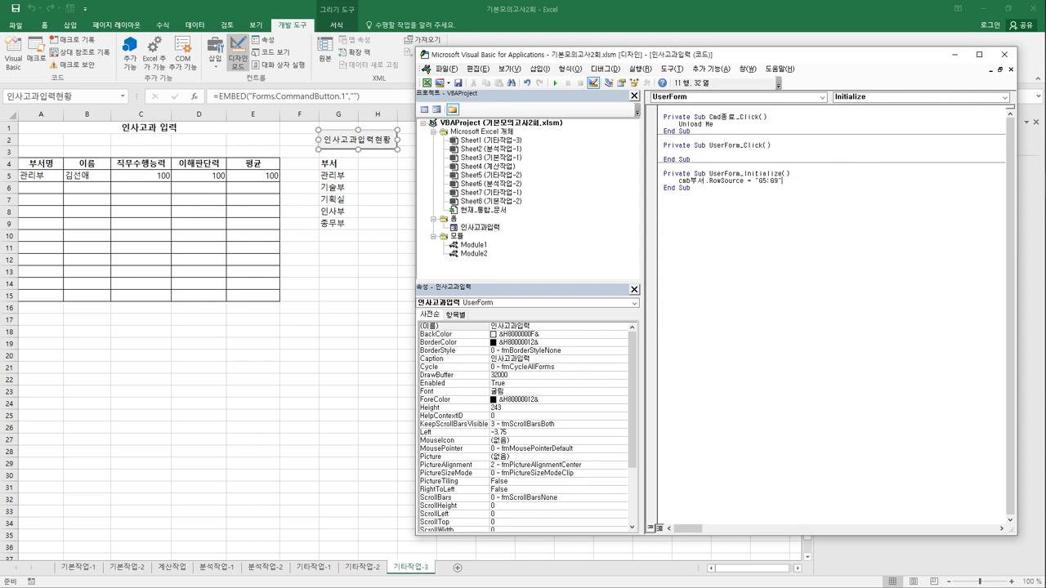
key(Return)
Add the line Txt날짜 = Year(Date) & "년 " & Month(Date) & "월" to the UserForm_Initialize procedure.
text(txt날짜 =)
text(year(date)
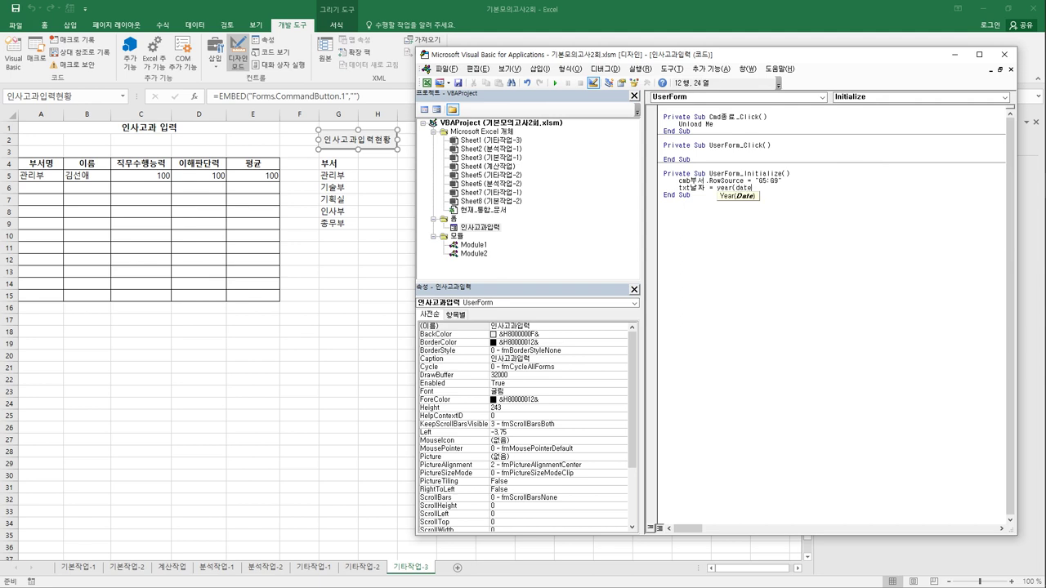
text())
text( & "ㄴ)
text(월)
text(ㅁ)
key(BackSpace)
text(month(date)
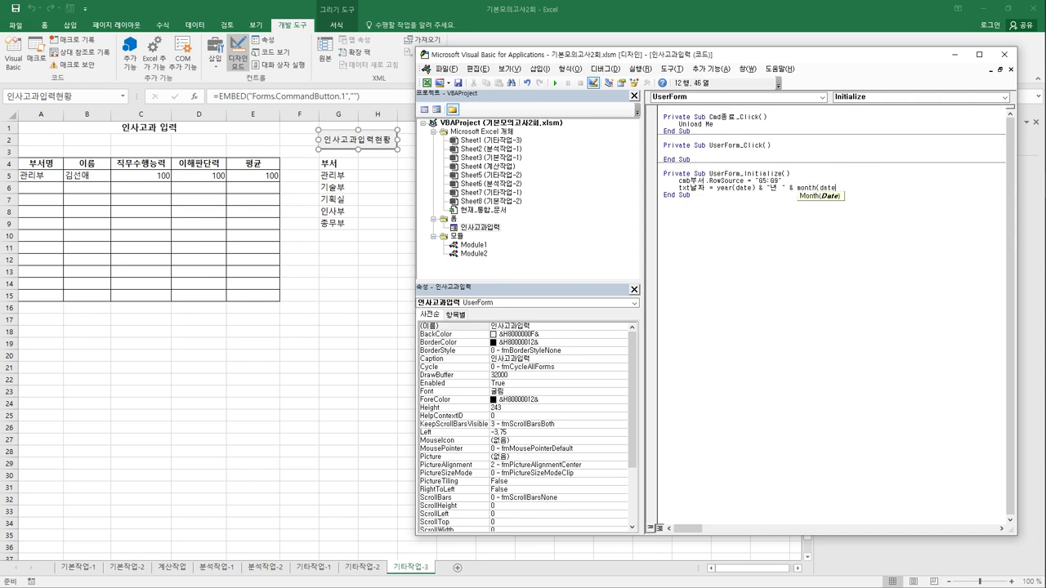
text())
text( &)
text( "dn)
key(BackSpace)
key(BackSpace)
text(월)
key(Down)
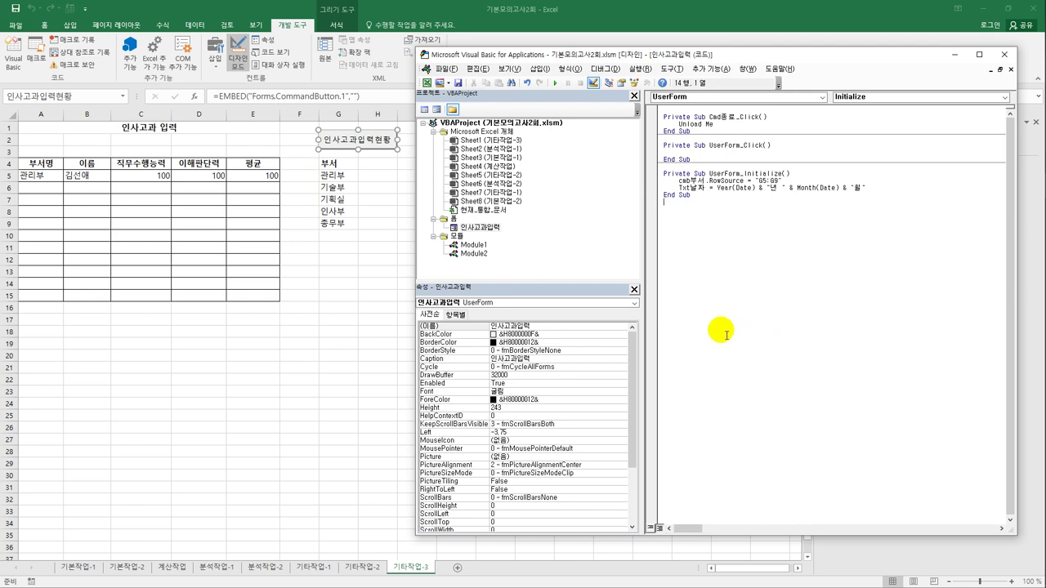
Open the 인사고과입력 form and create the Click procedure of its 등록 button, Cmd등록_Click.
double_click(478, 228)
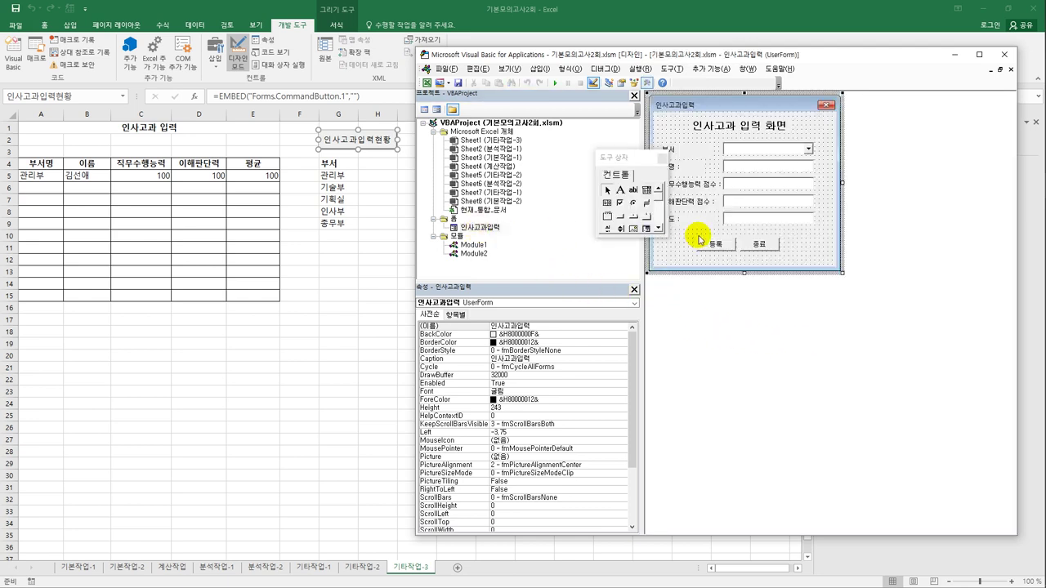
double_click(724, 239)
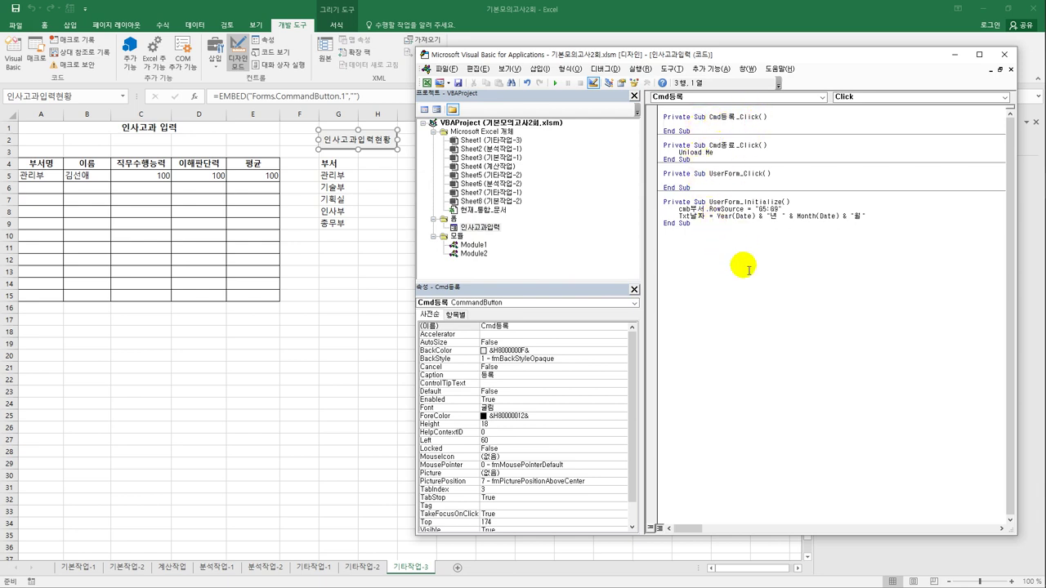
key(Tab)
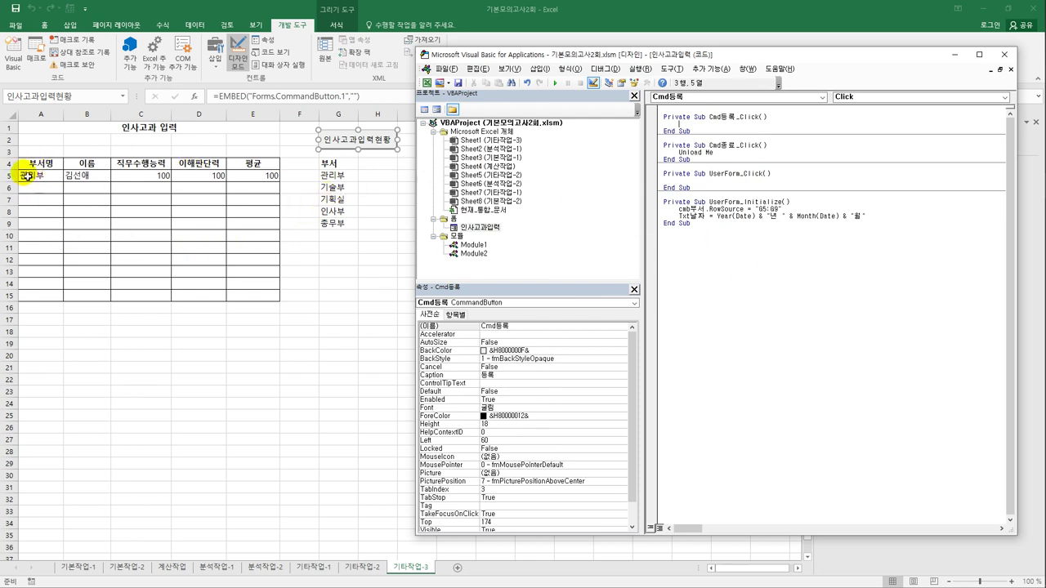
Check the table range A4:E5 on the sheet and add the line i = Range("A3").CurrentRegion.Rows.Count + 4 to Cmd등록_Click.
drag(35, 163, 260, 178)
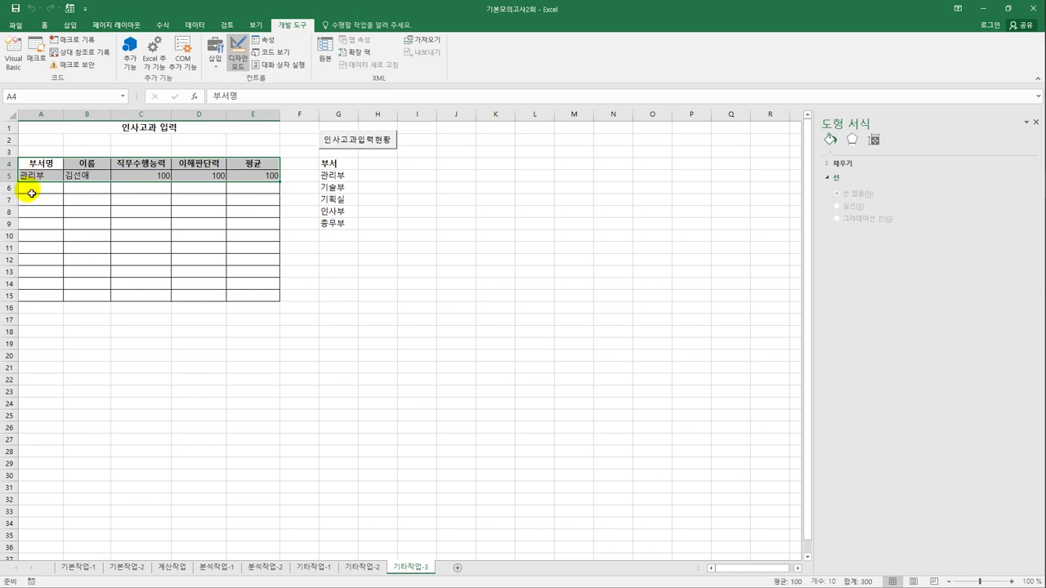
click(13, 54)
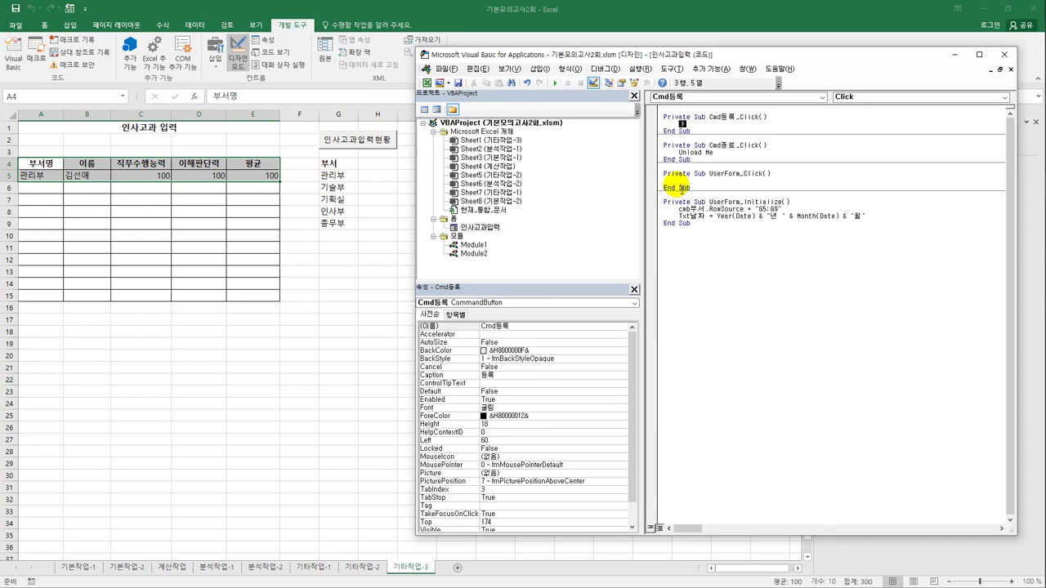
click(683, 124)
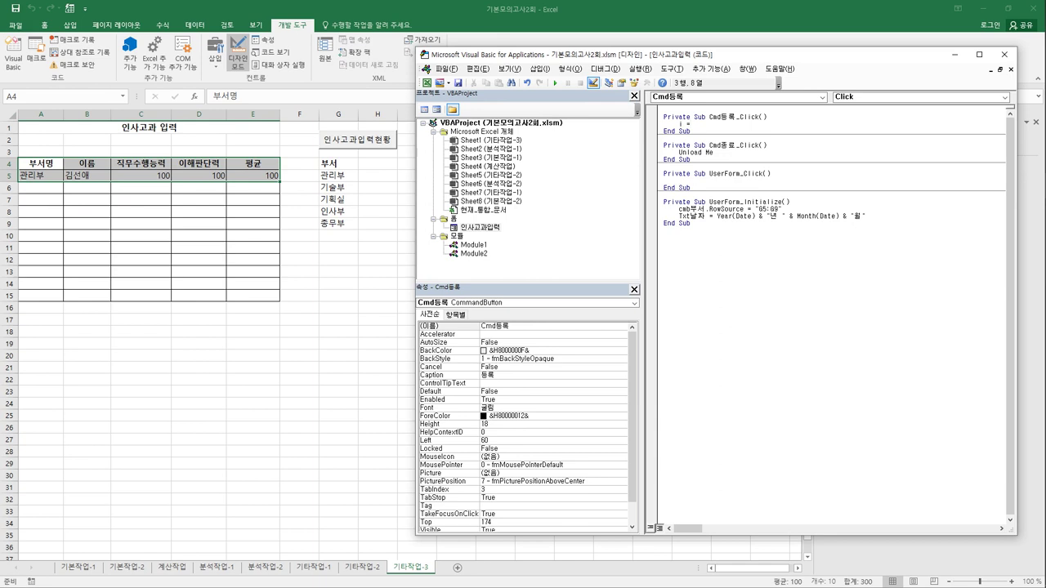
text(i = range("A)
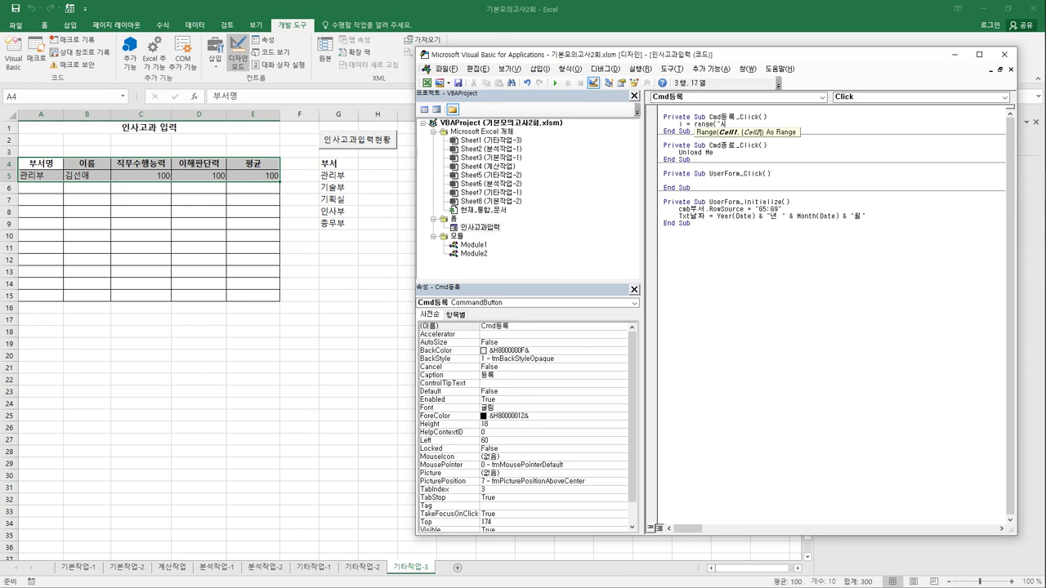
text(3").cu)
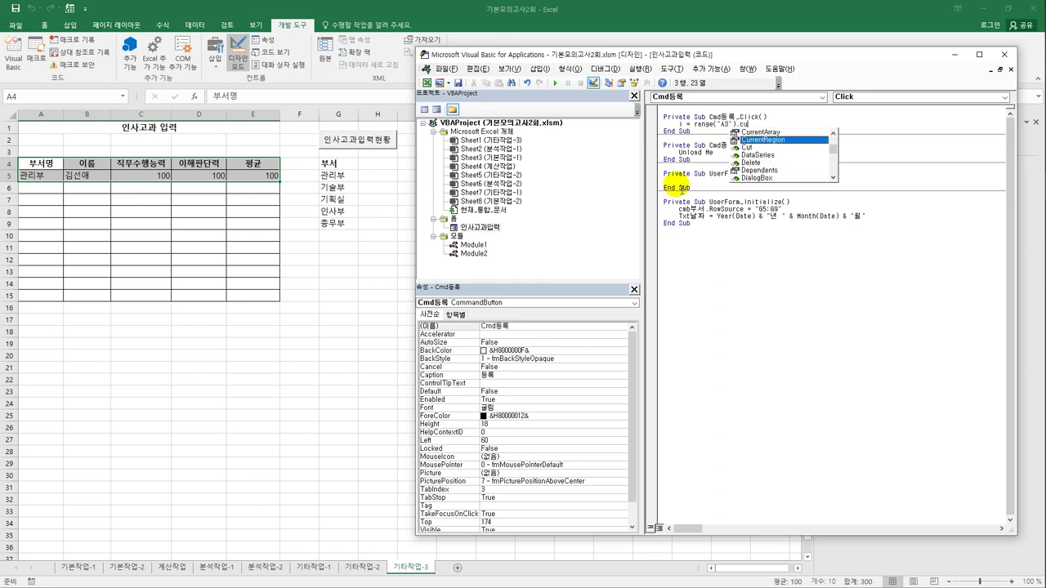
key(Tab)
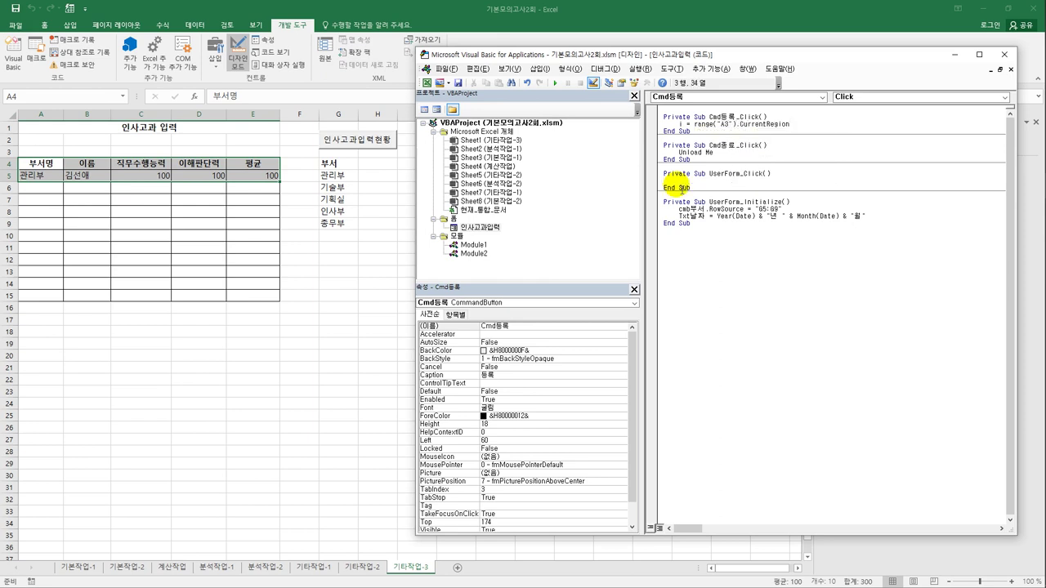
text(.rows.coun)
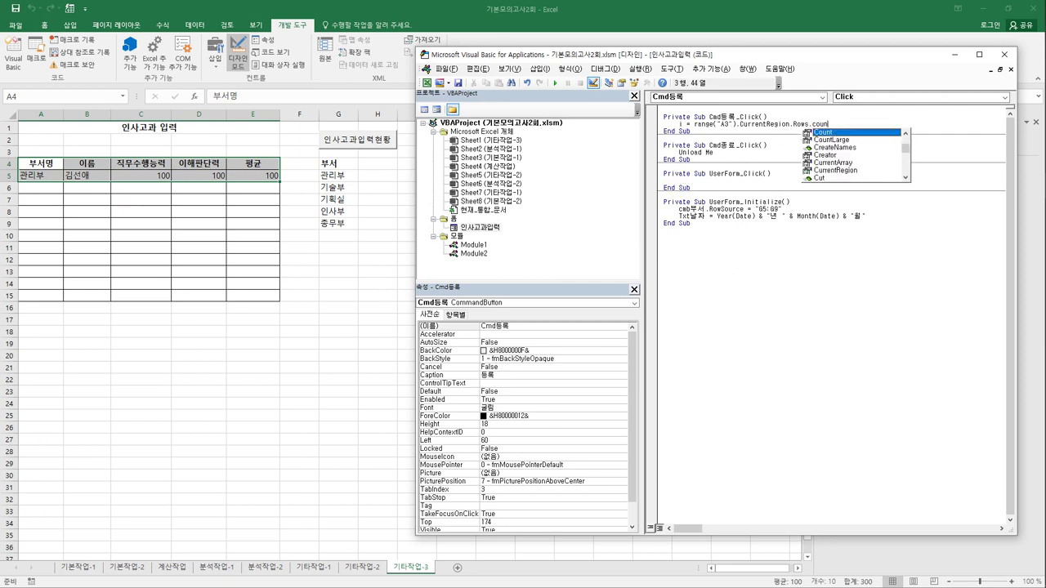
key(Tab)
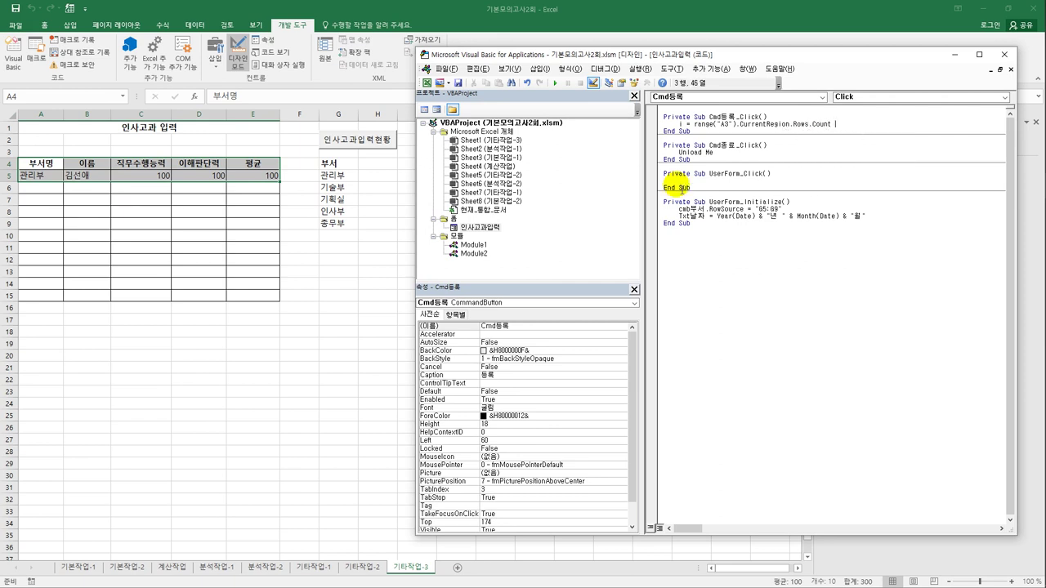
text(+ 4)
key(Return)
key(Return)
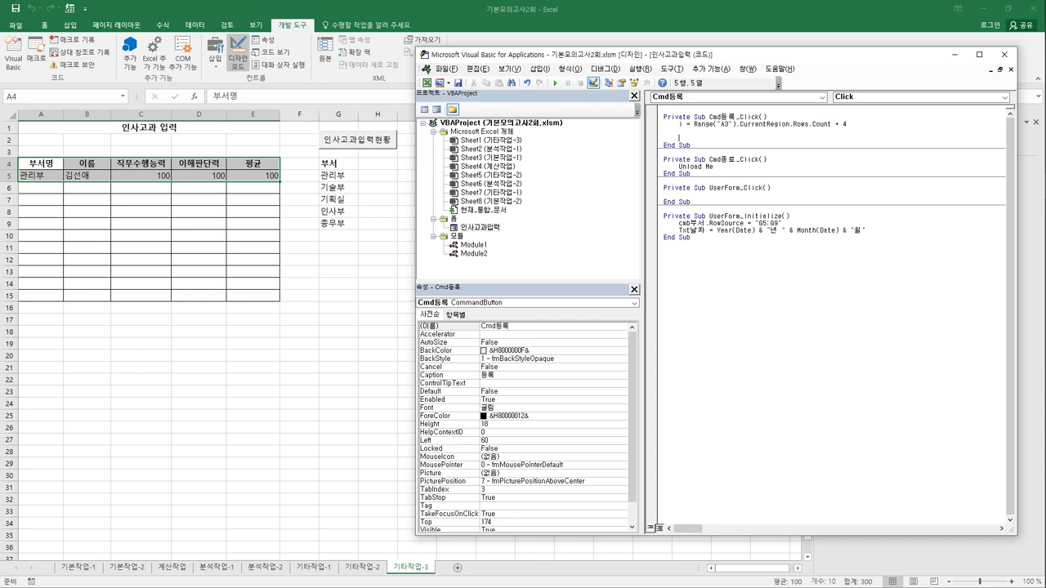
Write the selected department into column 1 of the new row with Cells(i, 1) = cmb부서.
text(cells()
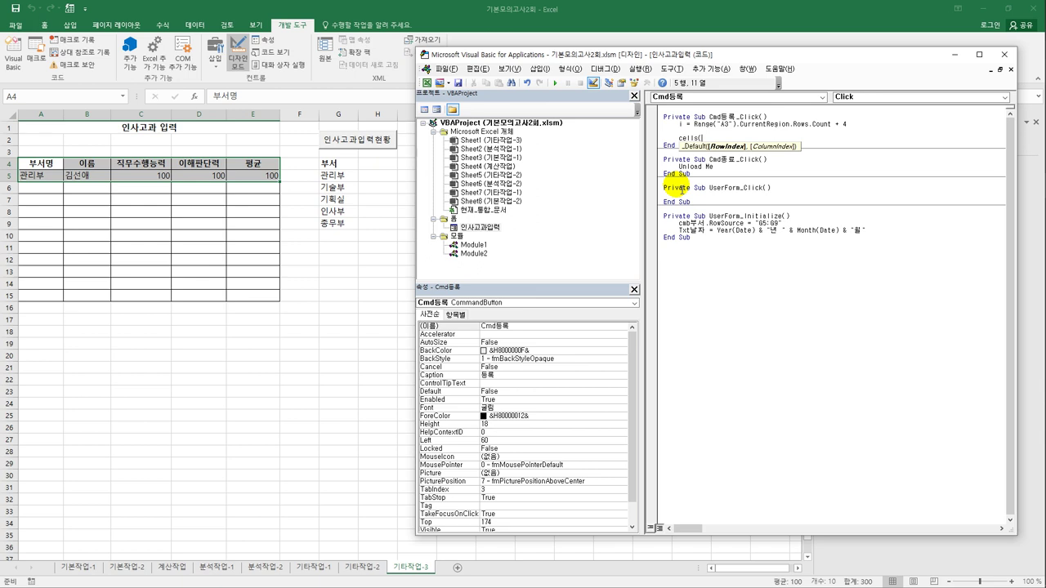
text(i,1))
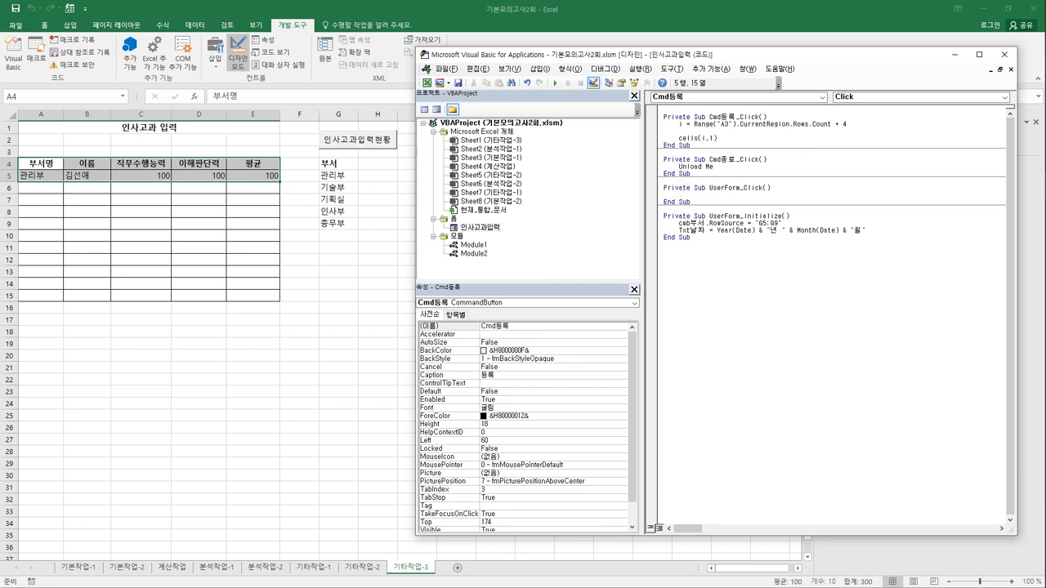
text( = 츠)
key(BackSpace)
key(Hangul)
text(cmb)
key(Hangul)
text(ㅂㅜㅅㅓ)
key(Return)
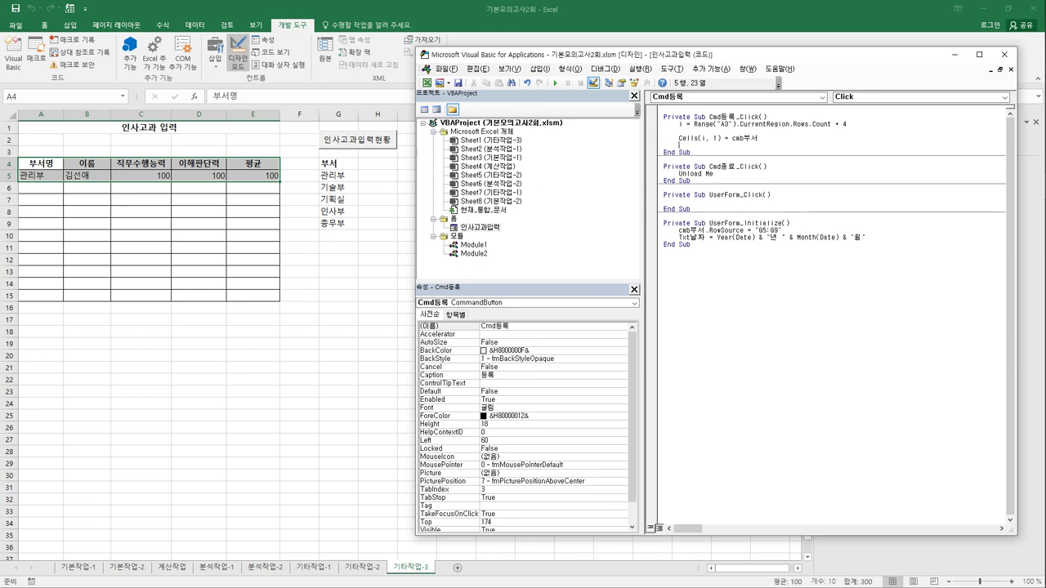
Duplicate the department line and change the copy to Cells(i, 2) = txt성명.
key(Up)
key(shift+End)
key(ctrl+c)
key(Down)
key(ctrl+v)
key(Return)
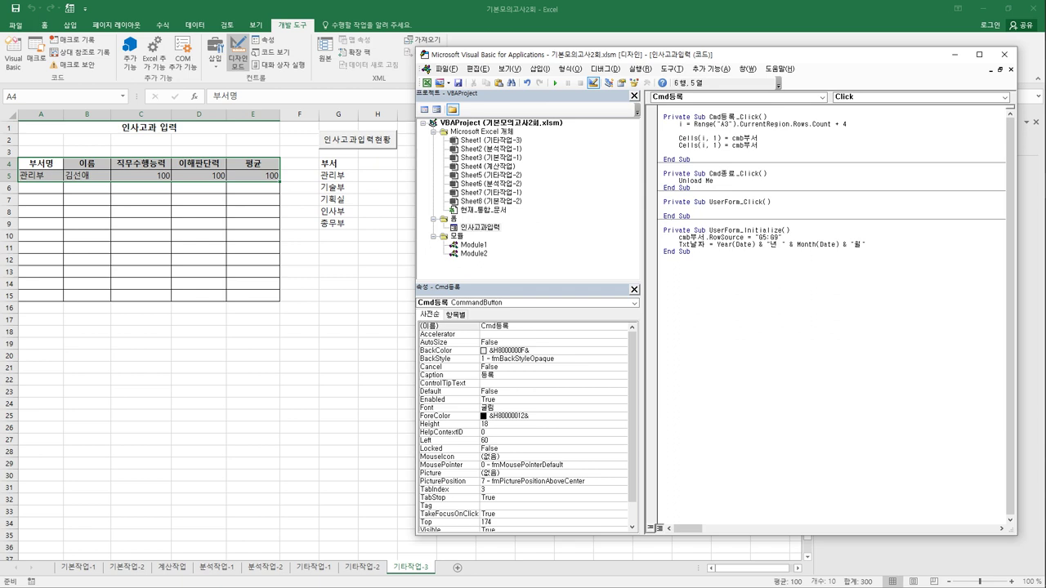
click(690, 145)
text(2)
key(shift+Left)
key(shift+Left)
key(shift+Left)
key(shift+Left)
key(shift+Left)
text(txt성명)
Check the control name of the name text box on the 인사고과입력 form and return to the Cmd등록 code.
click(480, 228)
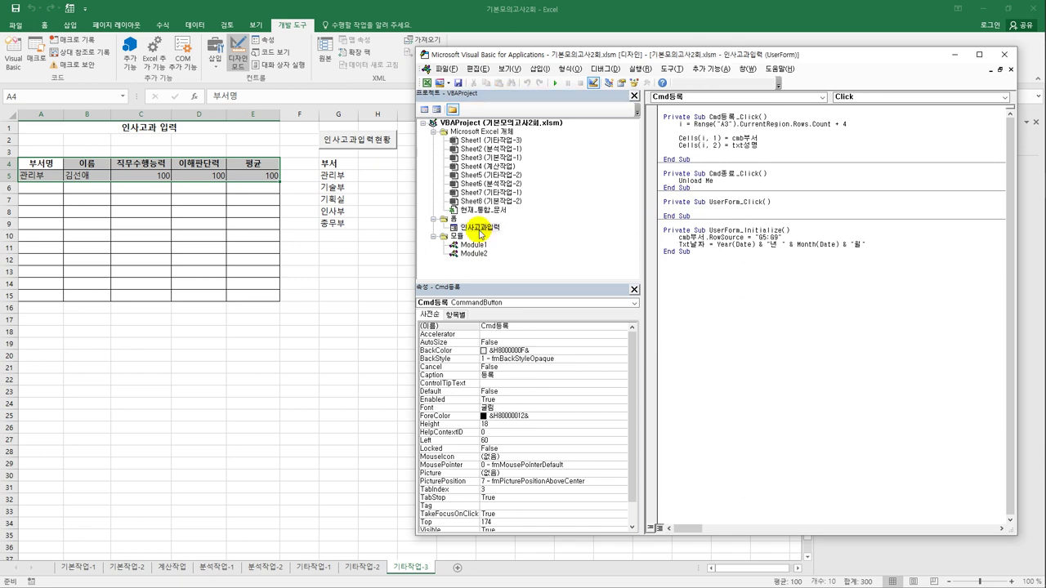
double_click(480, 234)
click(759, 165)
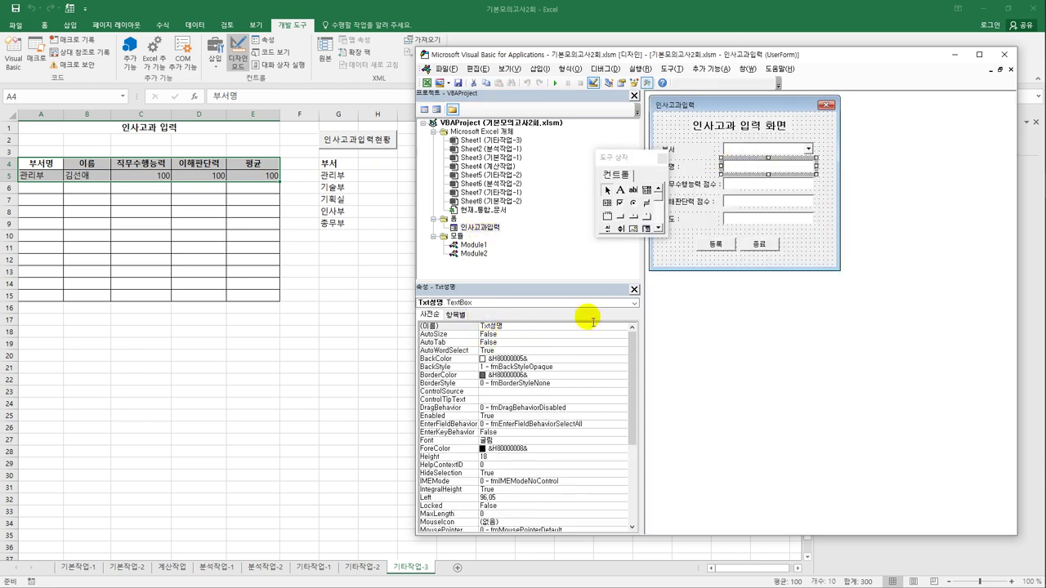
double_click(715, 244)
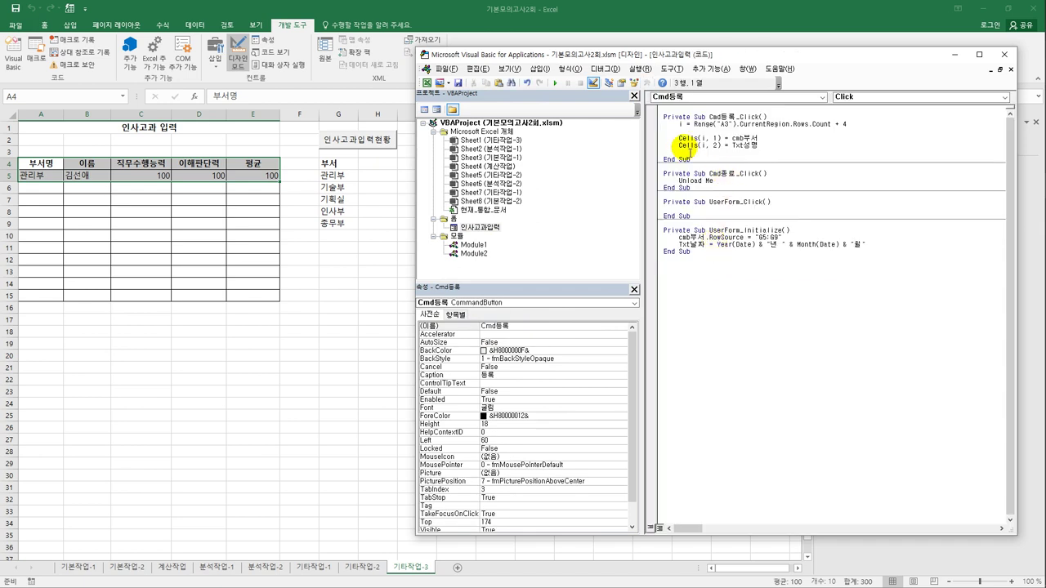
Copy the Txt성명 line below itself and change the copy to Cells(i, 3) = txt직무수행.Value.
drag(677, 145, 784, 159)
key(ctrl+c)
key(End)
key(Return)
key(ctrl+v)
text(3)
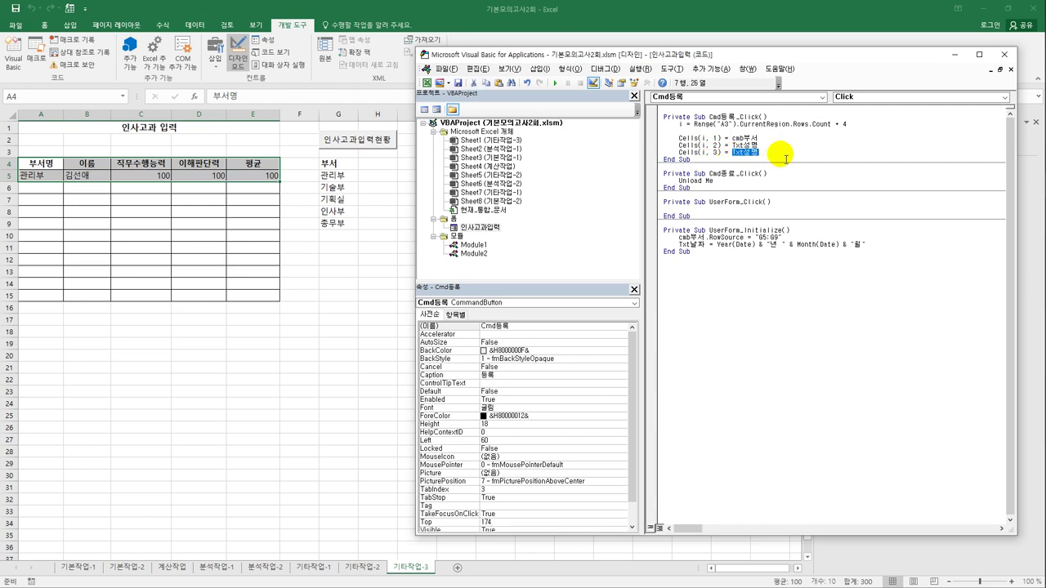
key(Delete)
text(txt)
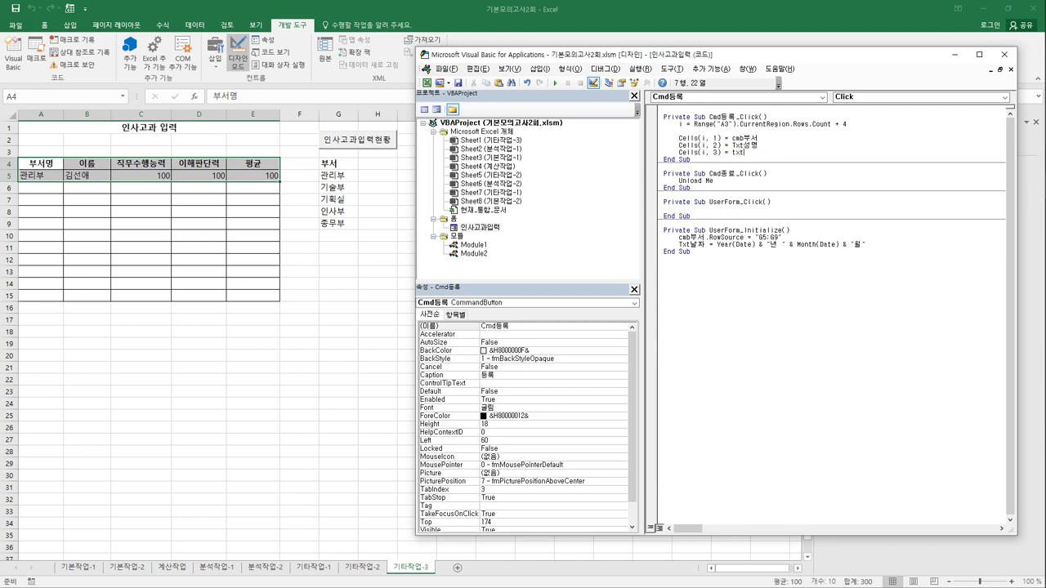
text(직무수행.Value)
key(Return)
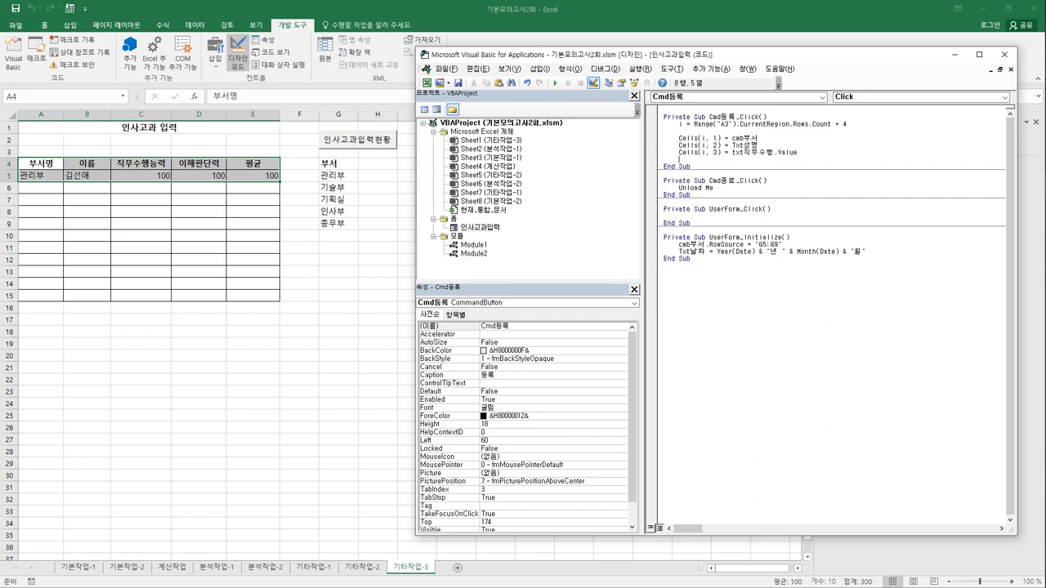
Correct the column 3 line's source to Txt직무점수.Value and add the line Cells(i, 4) = Txt이해점수.Value below it.
click(797, 152)
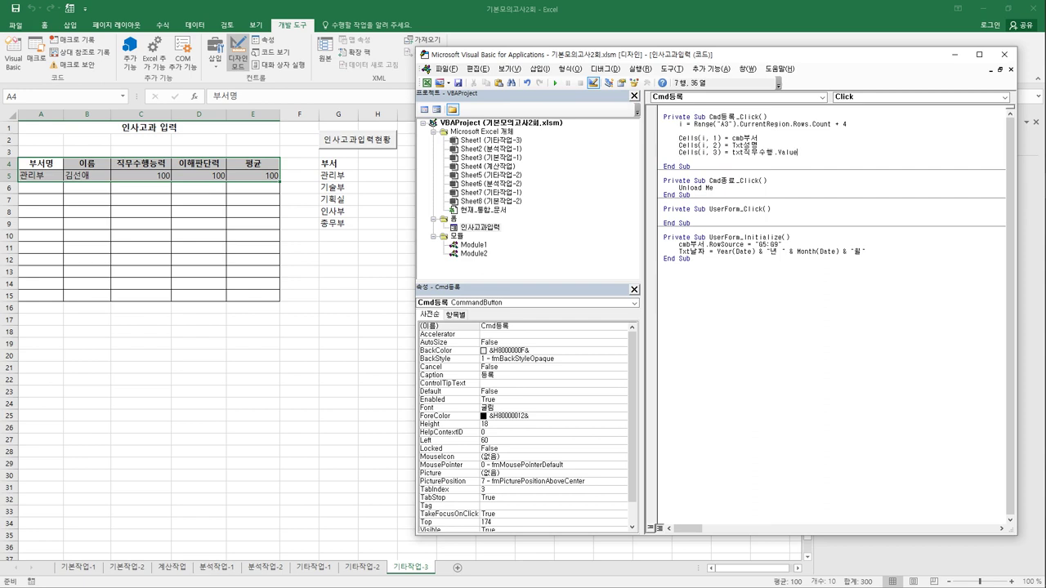
click(679, 160)
key(ctrl+v)
click(707, 159)
text(4)
key(Delete)
key(End)
click(740, 159)
key(Up)
text(적)
text(점ㅅㅜ)
key(Delete)
key(Delete)
key(BackSpace)
key(BackSpace)
text(이해점수.va)
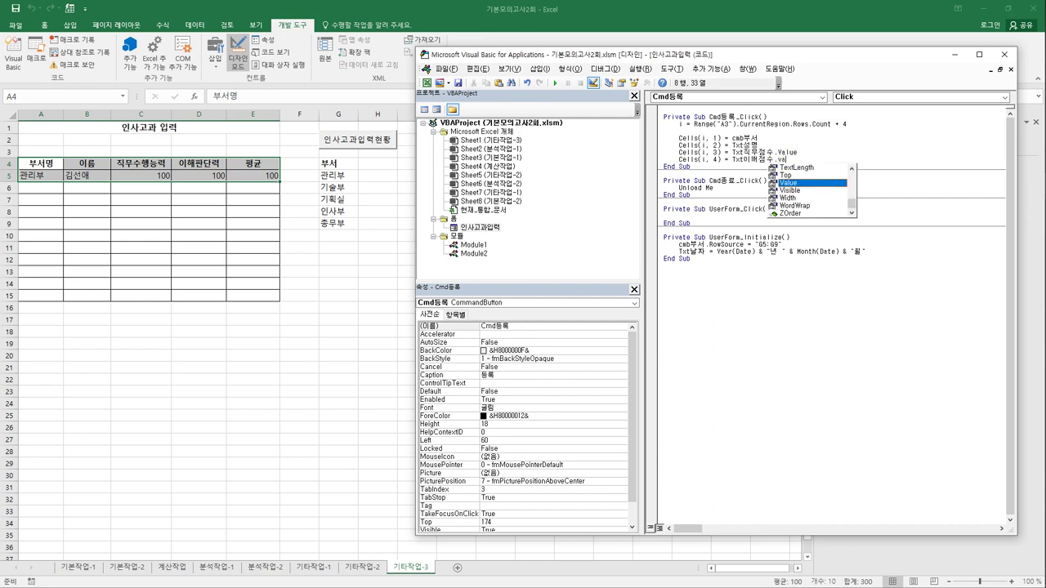
key(Tab)
key(Return)
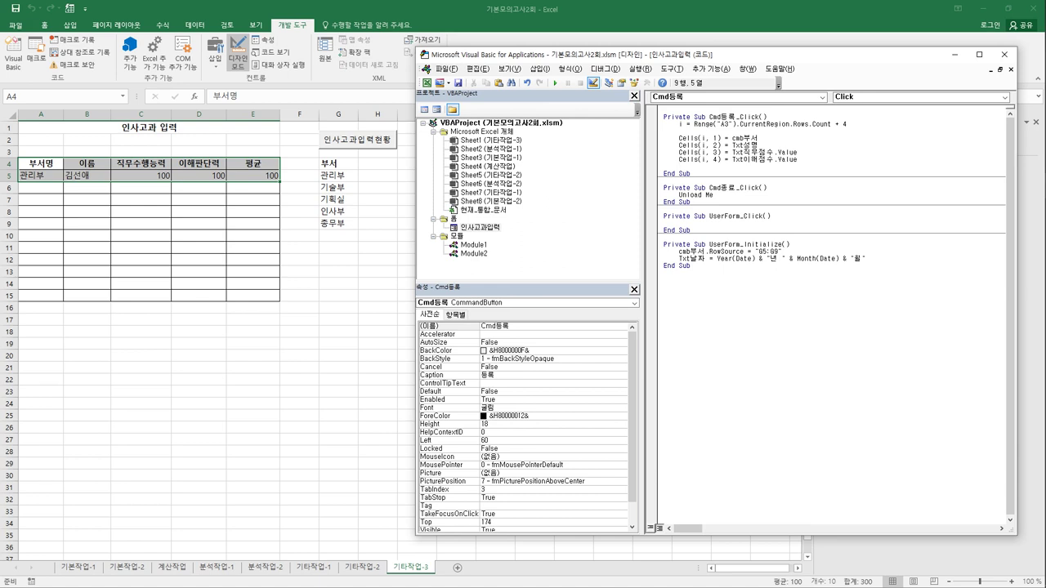
Add the average calculation Cells(i, 5) = (Cells(i, 3) + Cells(i, 4)) / 2 to Cmd등록_Click.
text(cells(i,5) = (cells()
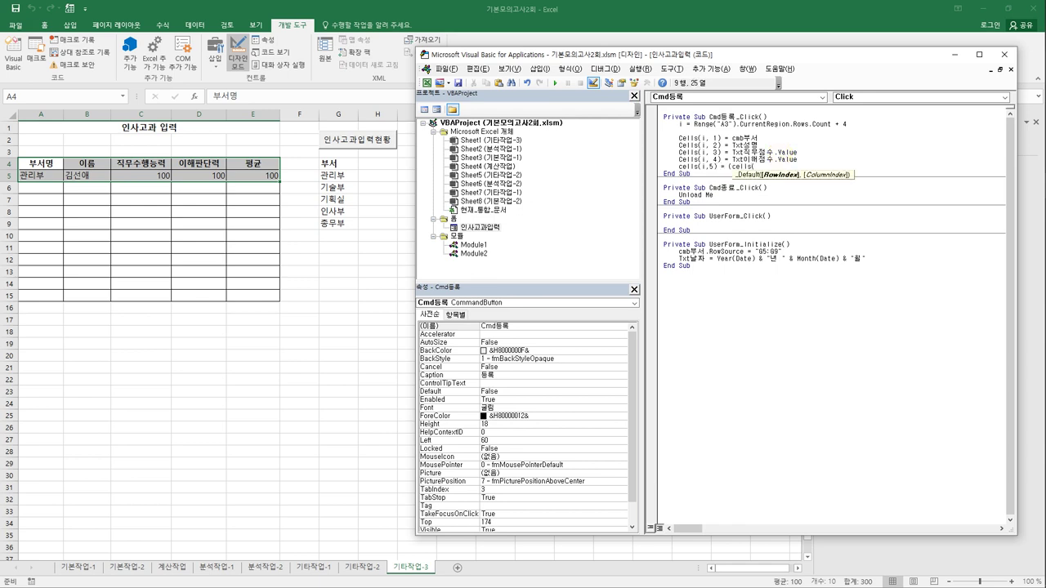
text(i,3) )
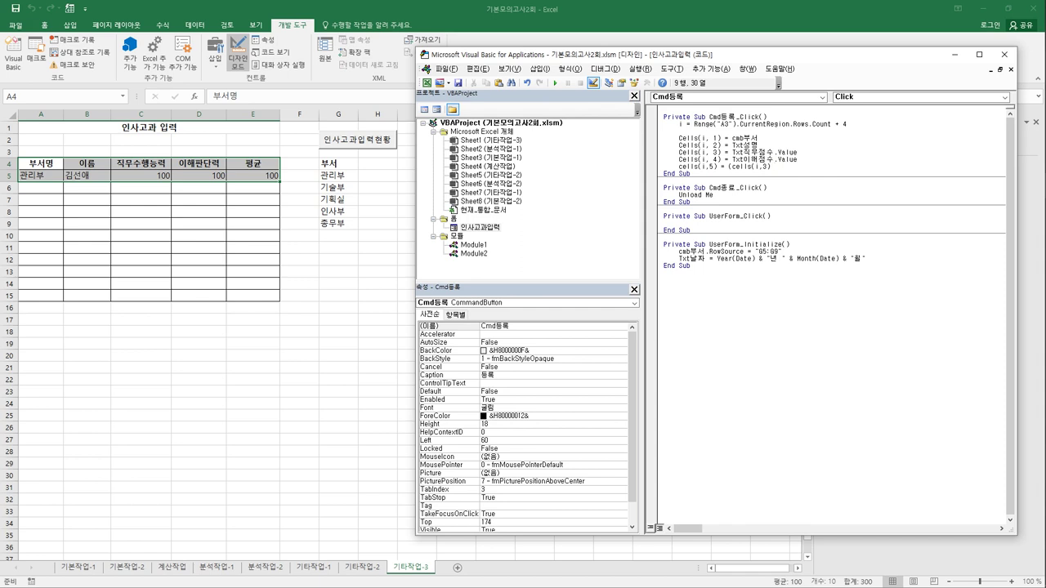
text(+ cells)
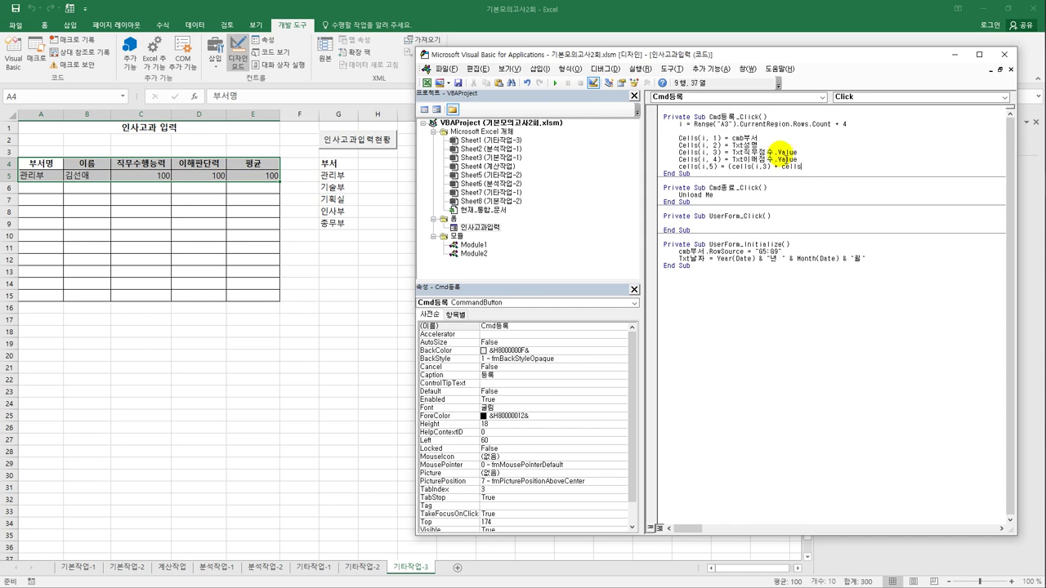
text((i,4))/2)
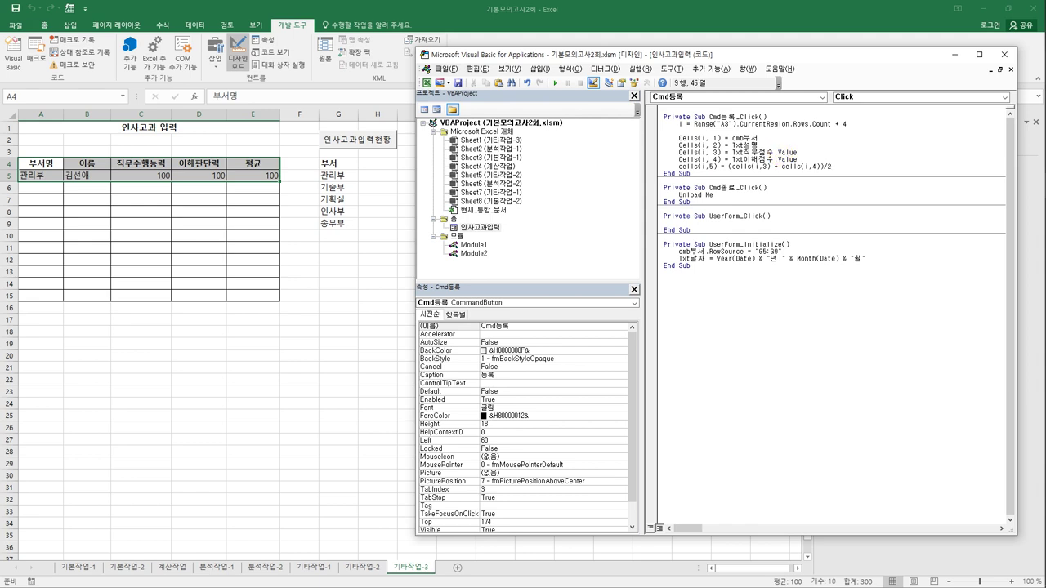
key(Return)
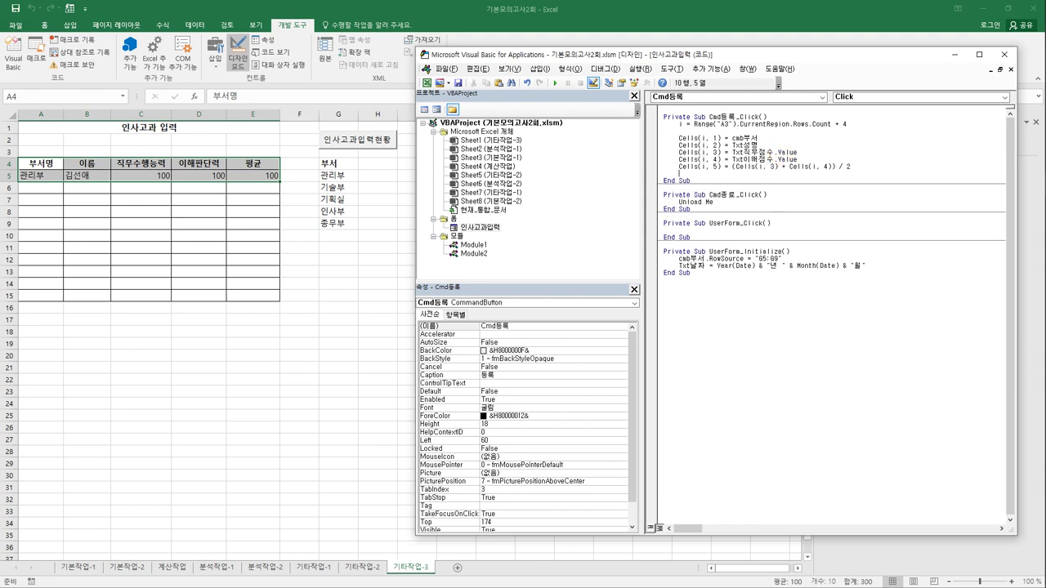
Insert a blank line above the row calculation at the start of Cmd등록_Click.
click(818, 118)
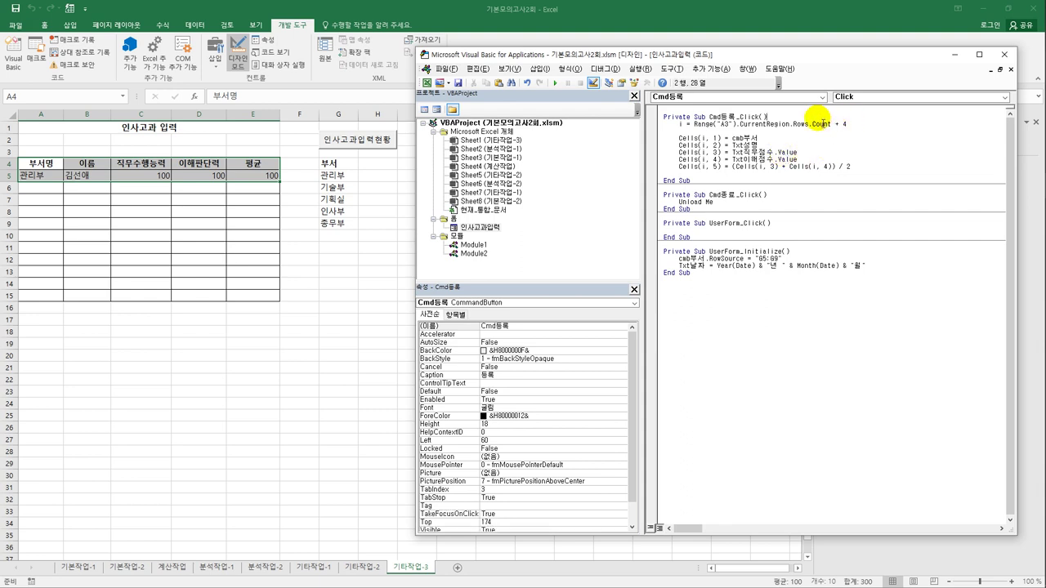
key(Home)
key(Return)
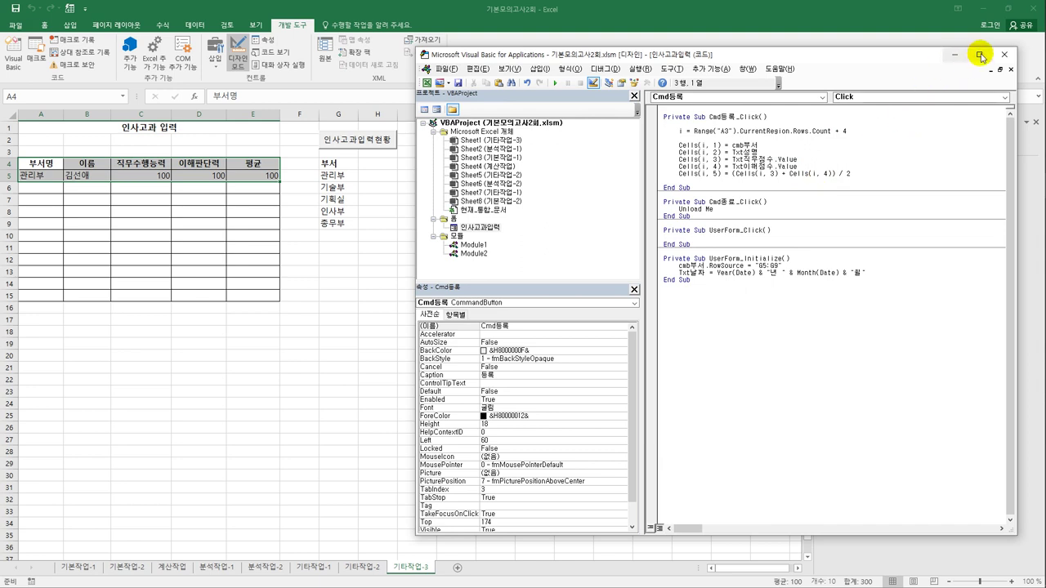
Close the VBA editor and turn off design mode on the 기타작업-3 sheet.
click(1004, 54)
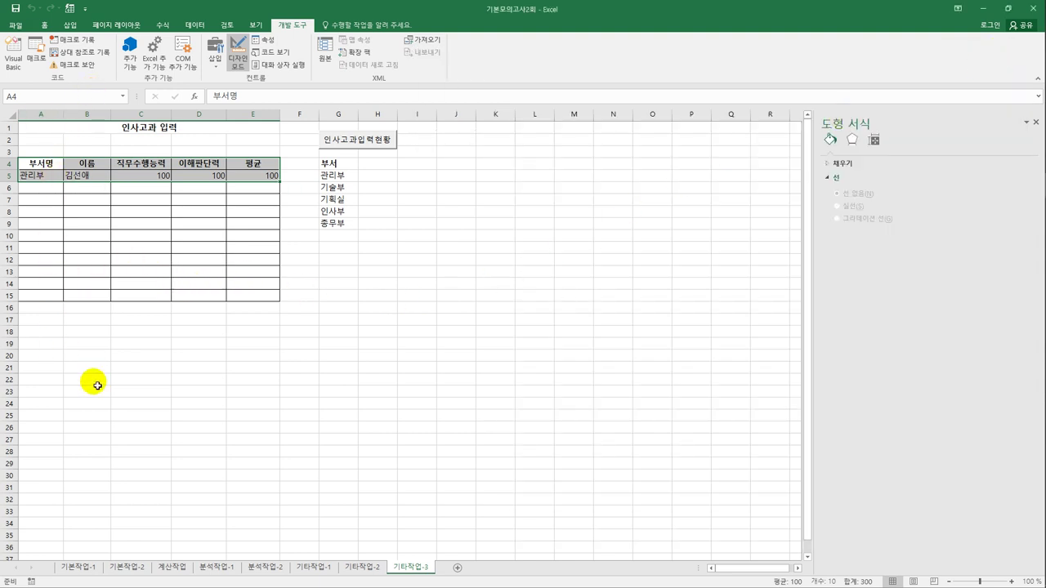
click(142, 178)
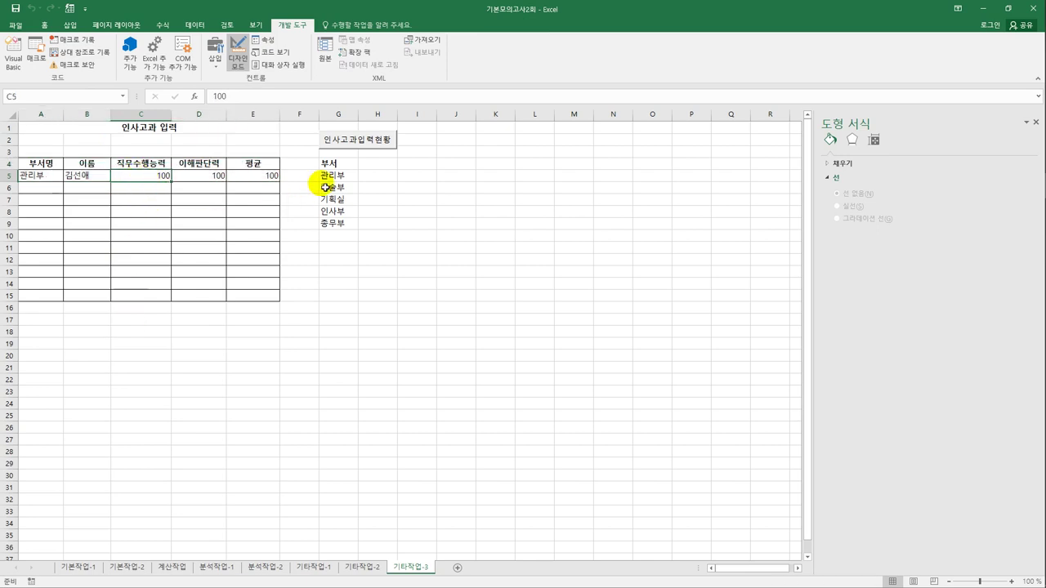
click(367, 152)
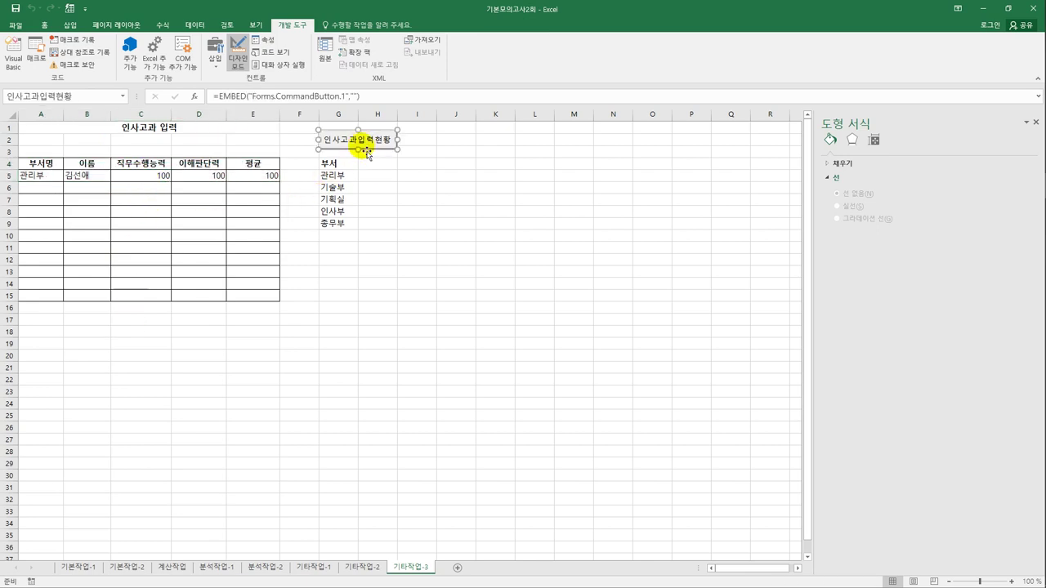
click(236, 57)
click(406, 238)
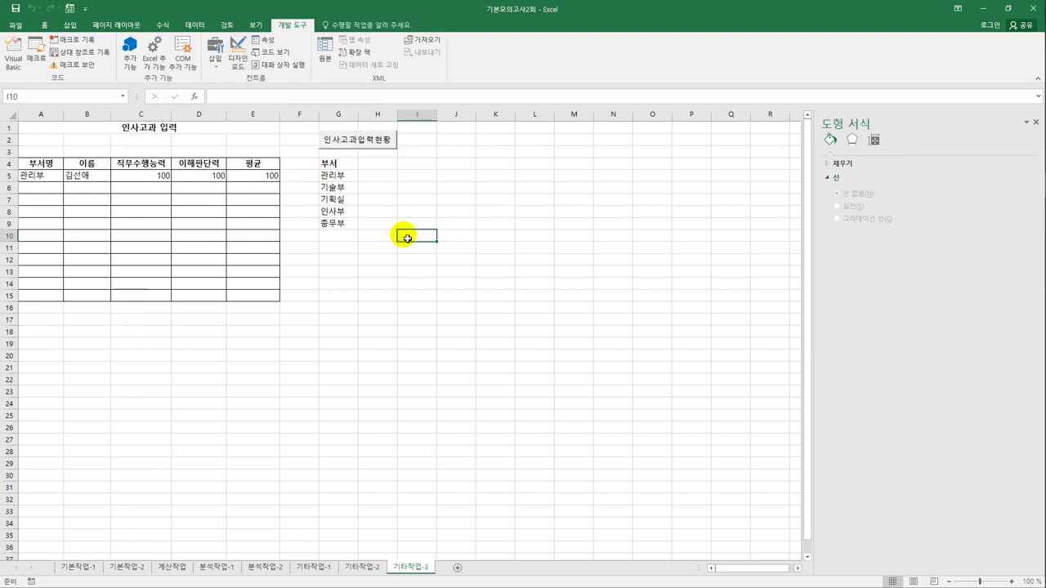
Register a test entry through the 인사고과입력현황 form with 기술부, an employee name and 90 for both scores, and exit the form.
click(365, 140)
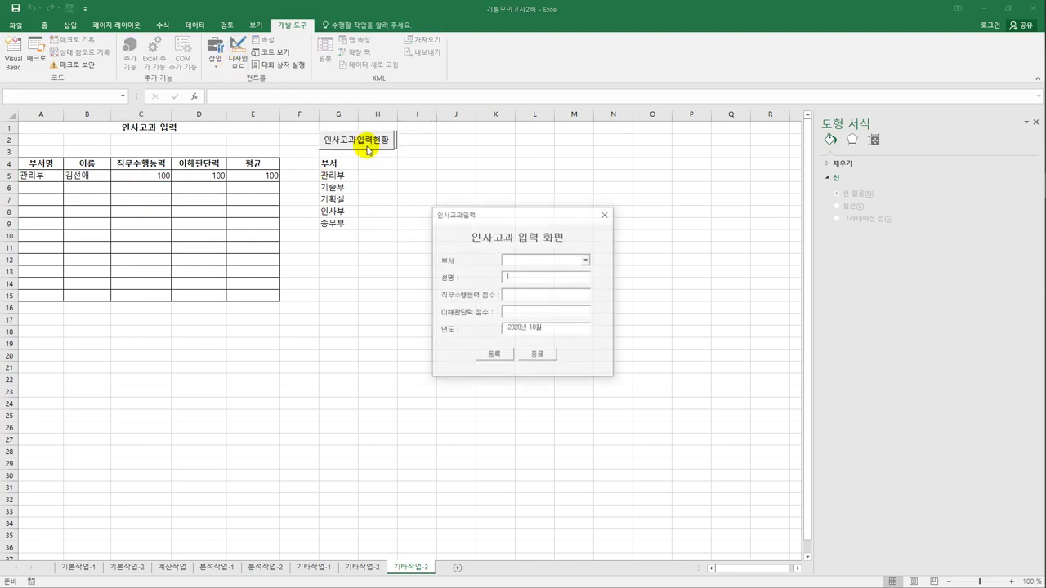
click(586, 259)
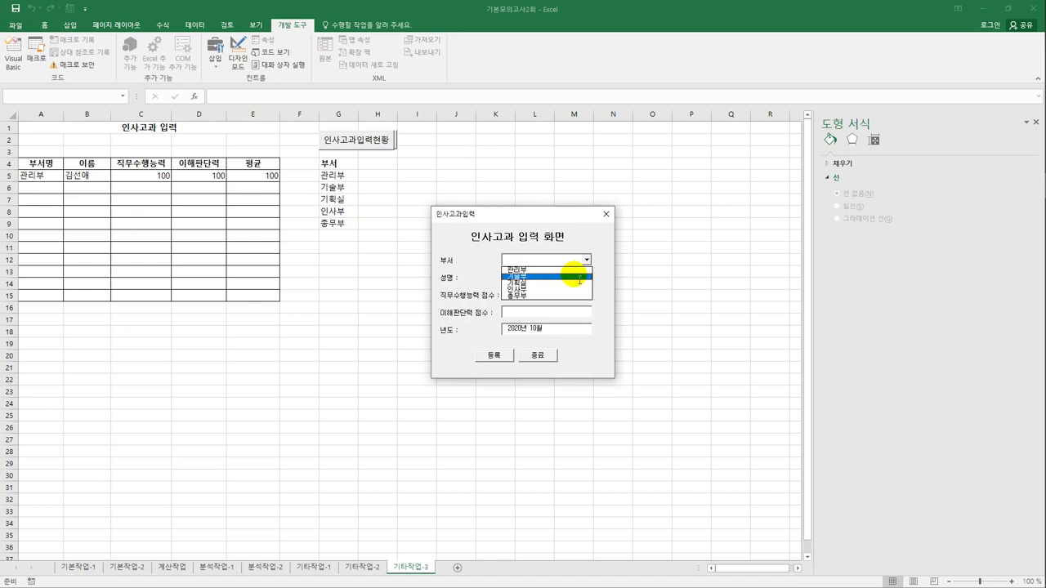
click(576, 280)
click(532, 283)
text(ghl)
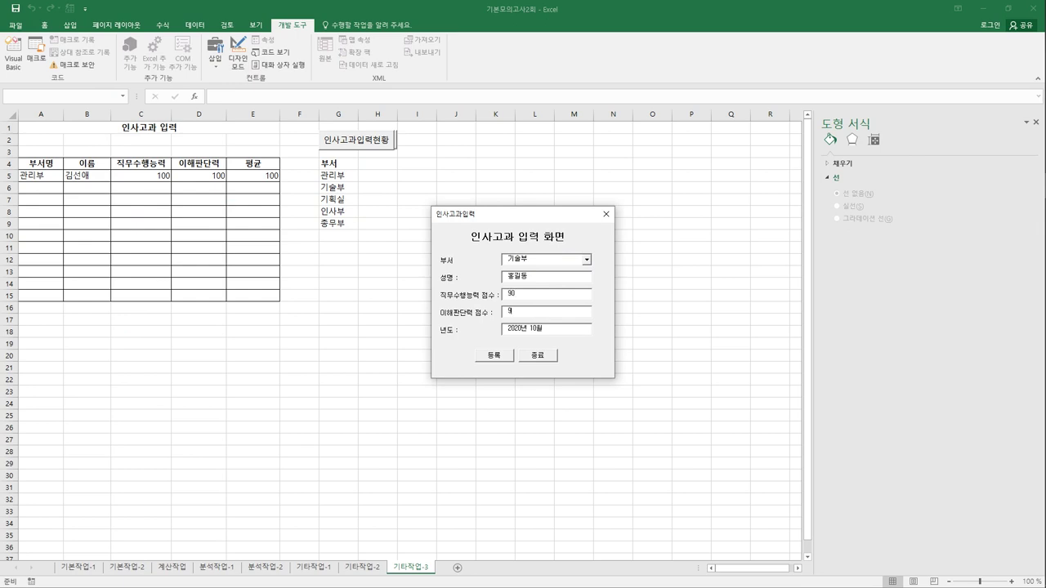
click(495, 356)
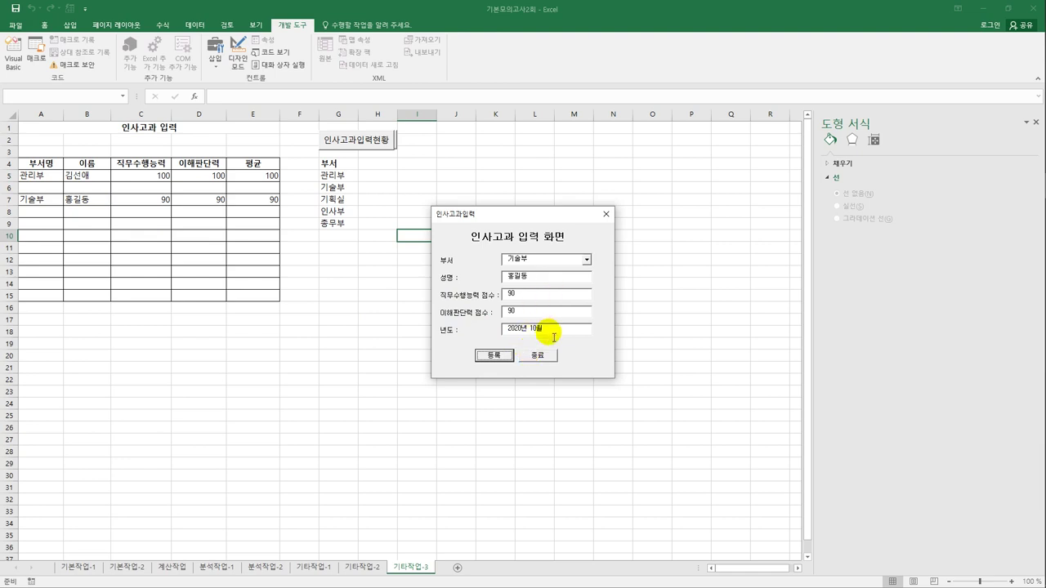
click(539, 361)
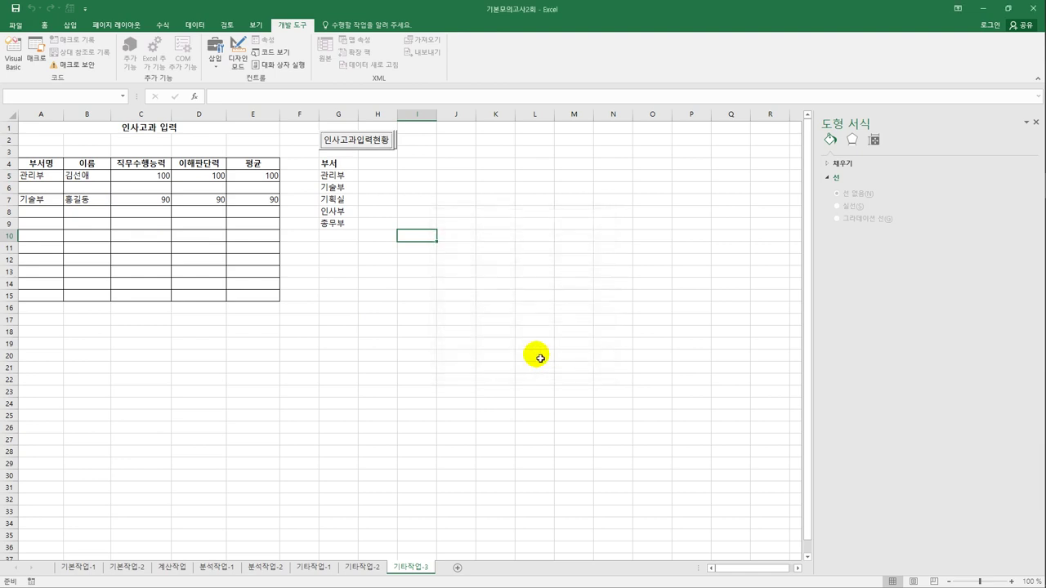
Clear the 기술부 test entry from range A6:E7 of the 인사고과 입력 table.
click(52, 188)
drag(32, 199, 234, 205)
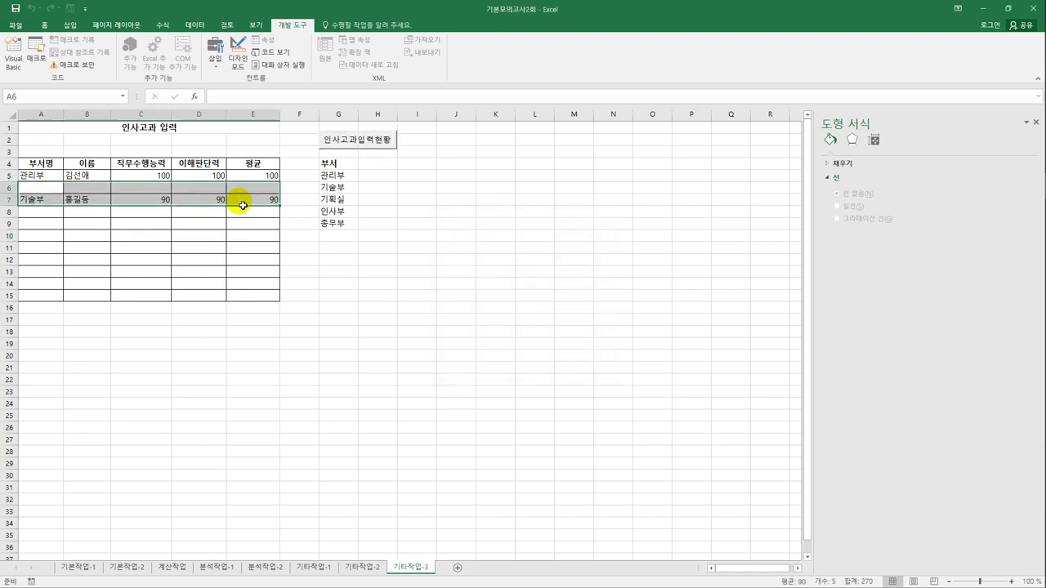
key(Delete)
click(178, 241)
click(34, 187)
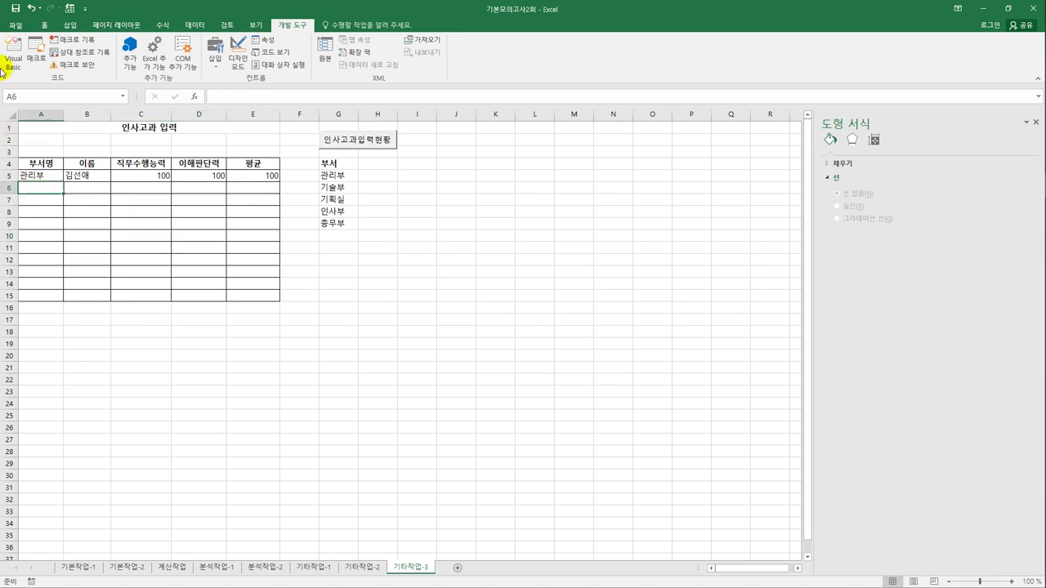
Change the row calculation in Cmd등록_Click to reference Range("A4") and close the VBA editor.
click(11, 57)
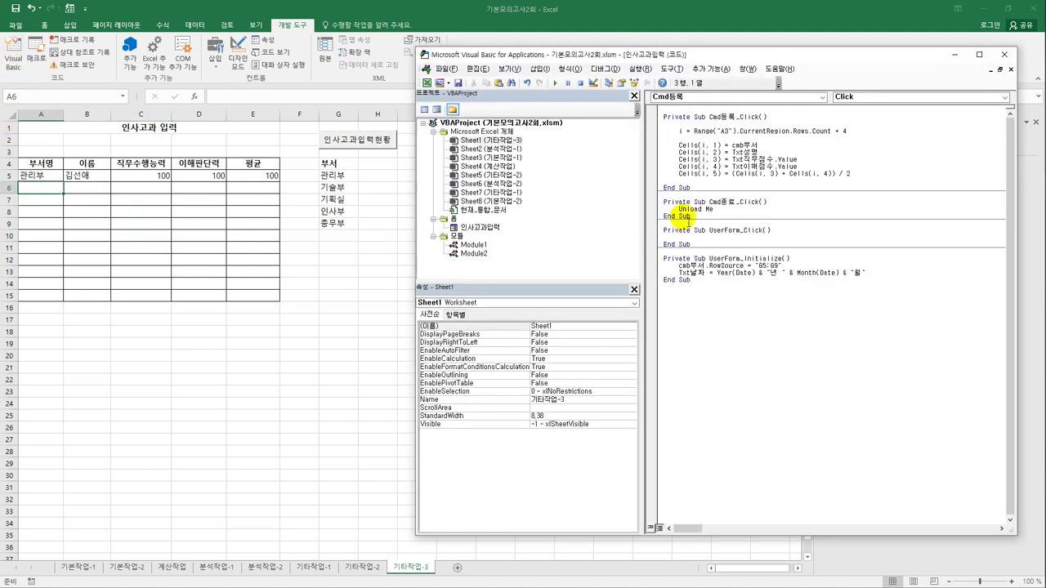
double_click(725, 132)
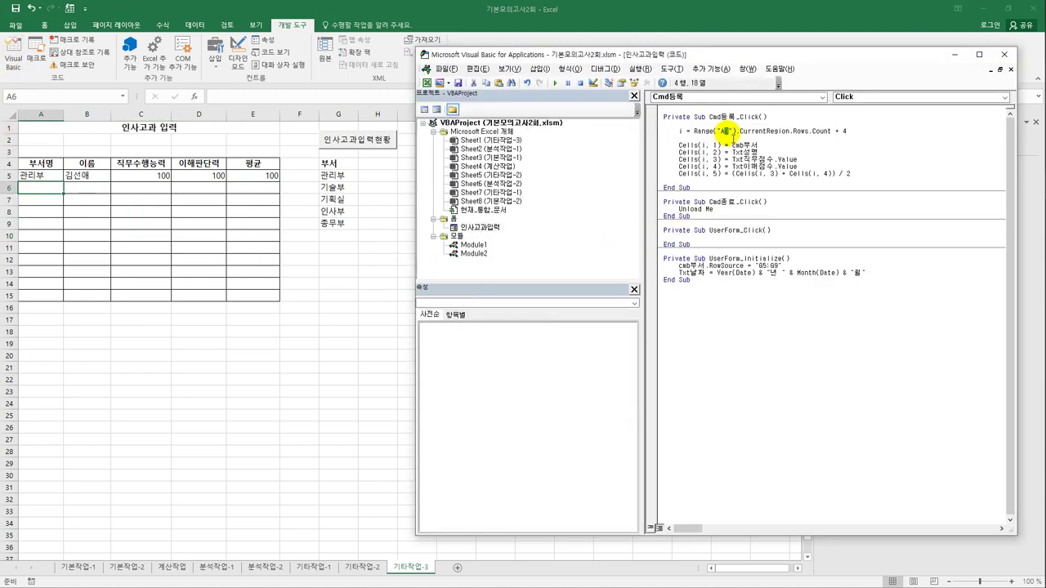
text(A4)
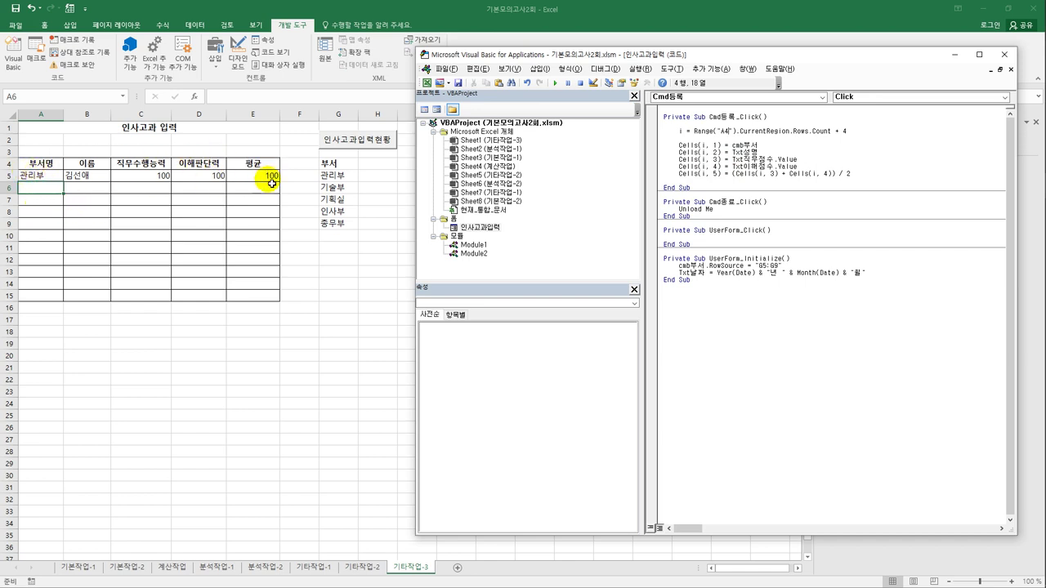
click(1004, 54)
Register an entry through the 인사고과입력현황 form with 인사부, an employee name and 90 for both scores, and exit the form.
click(458, 212)
click(368, 140)
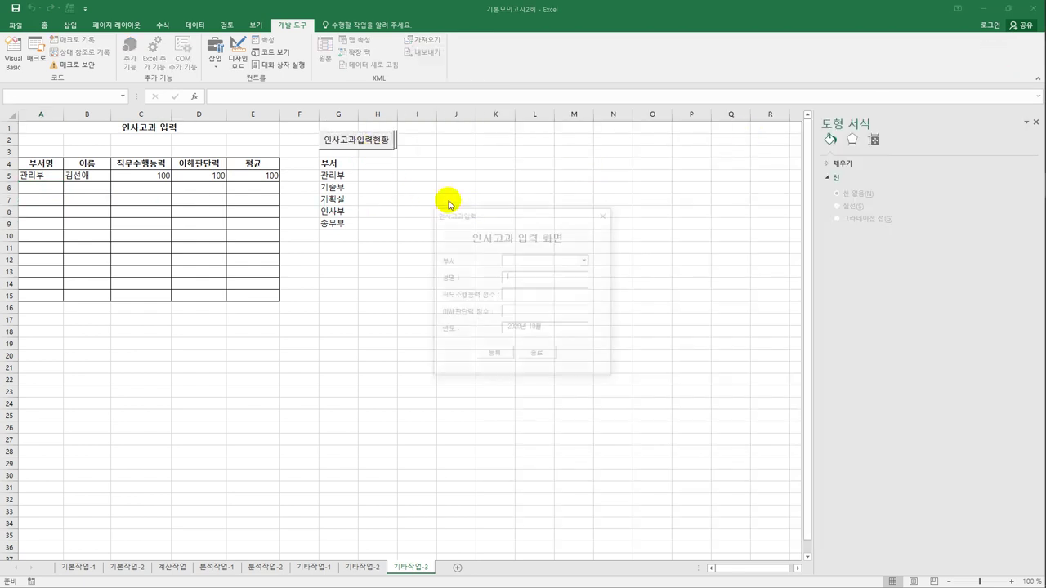
click(586, 259)
click(570, 291)
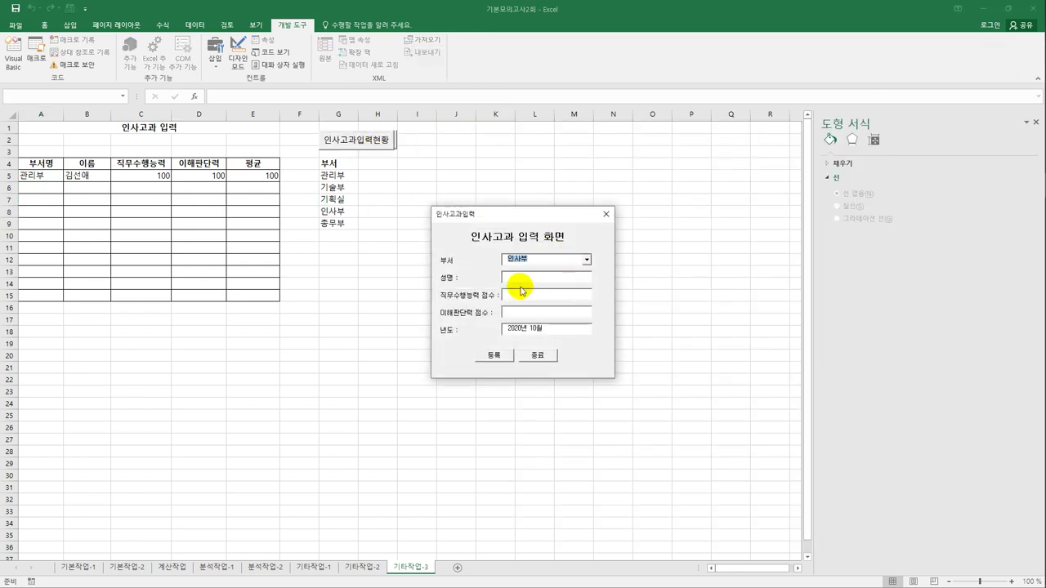
click(521, 279)
text(ㄱ)
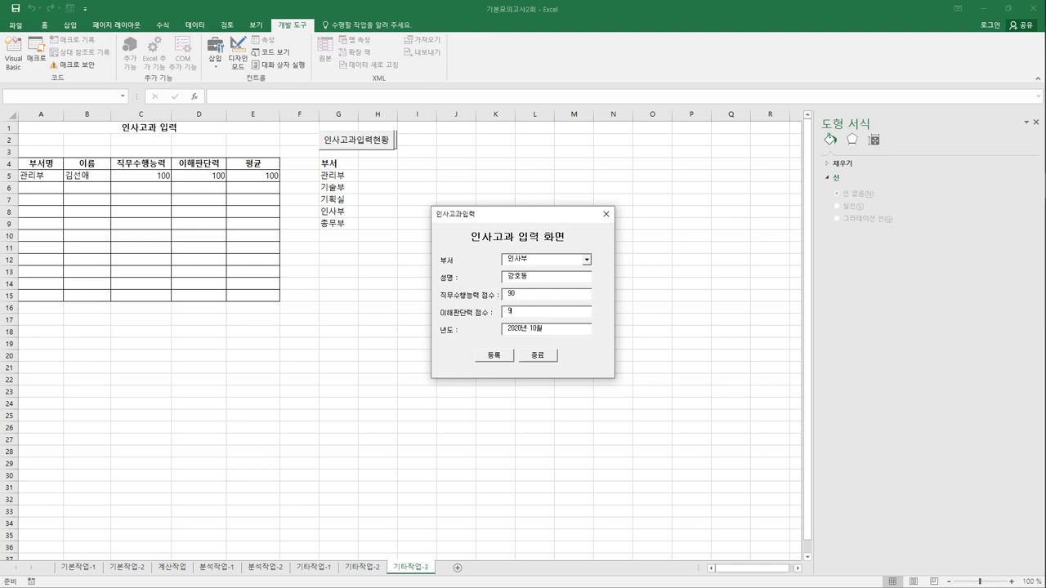
click(491, 355)
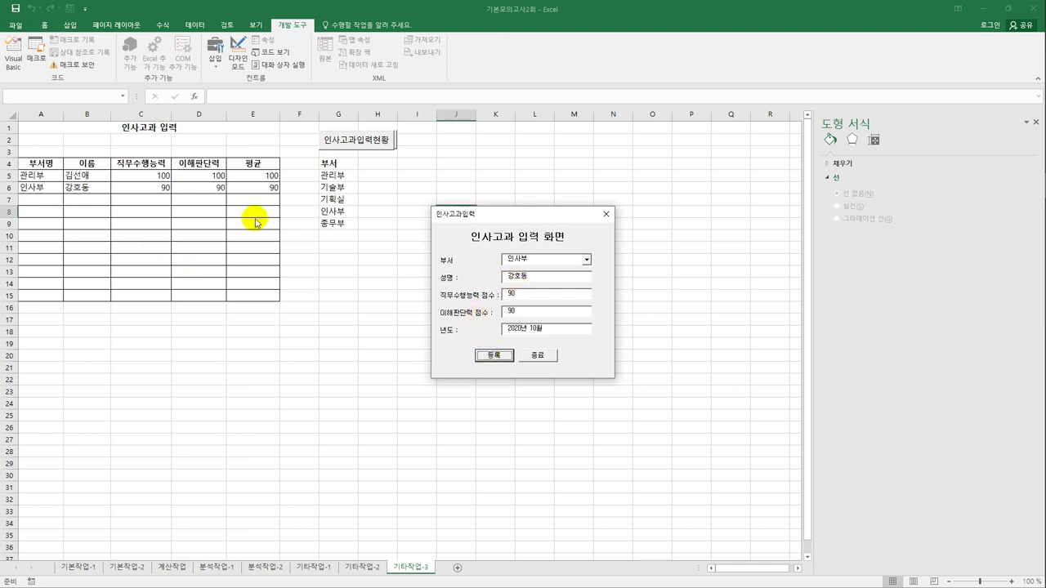
click(537, 355)
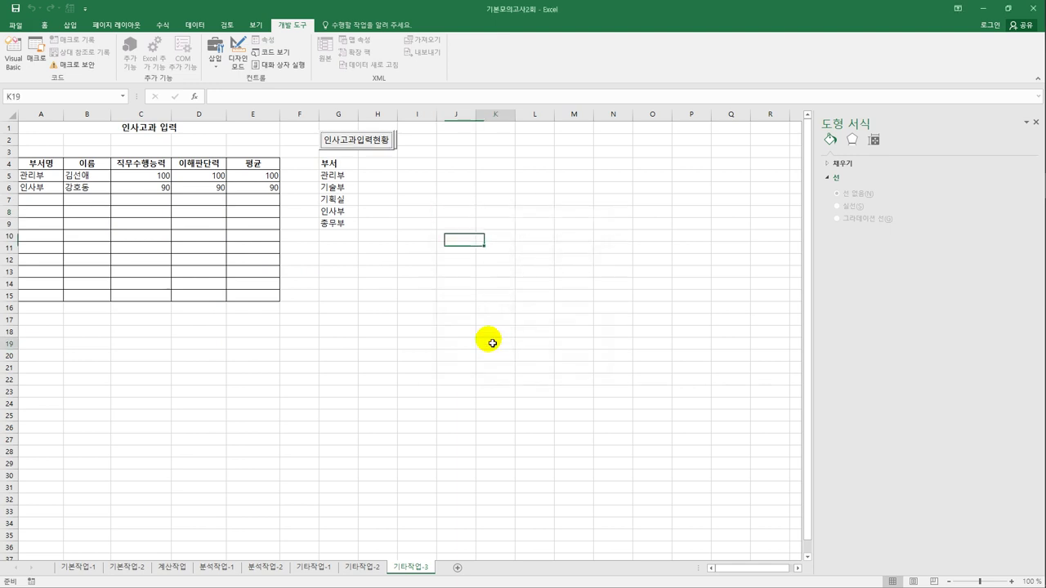
click(492, 343)
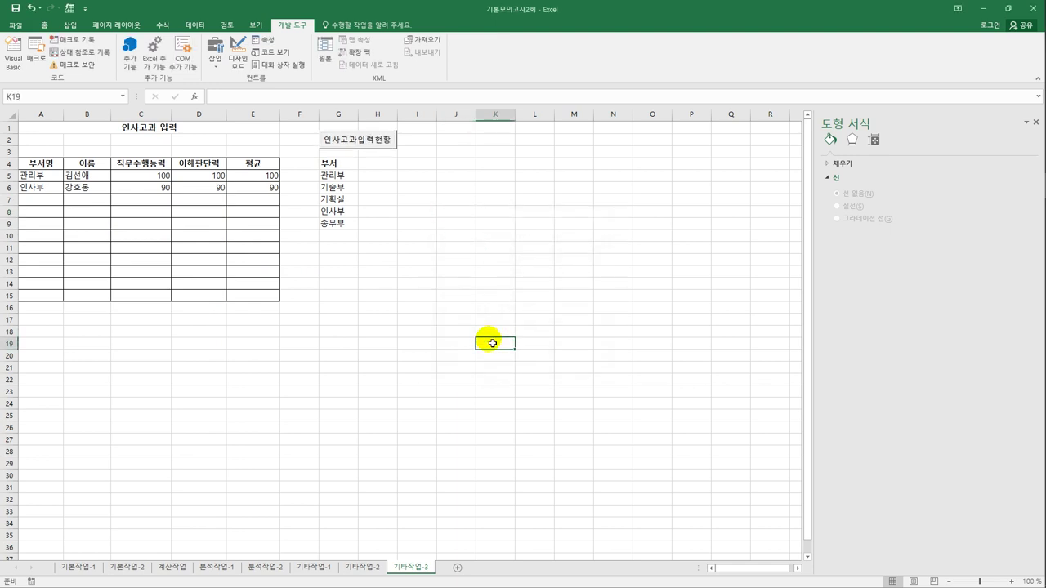